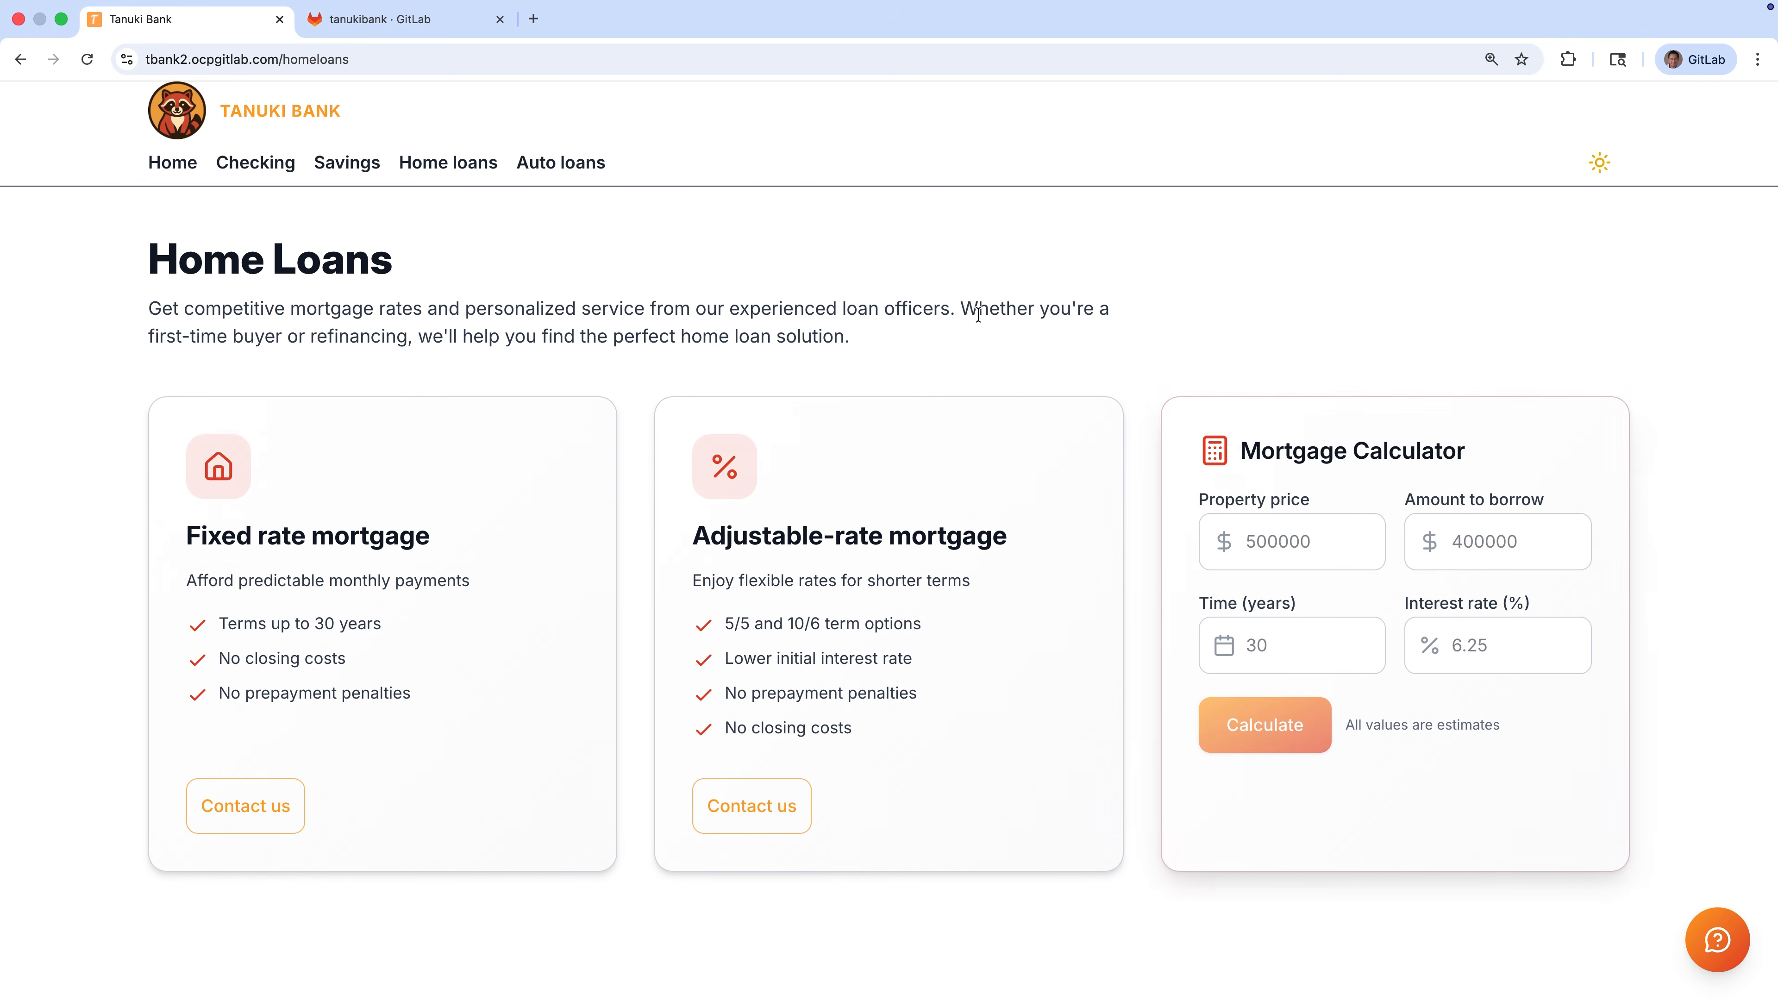
# Step: View the Auto Loans page, return to the home page, and sign in to Tanuki Bank with GitLab, authorizing tanukibank2
pyautogui.click(551, 168)
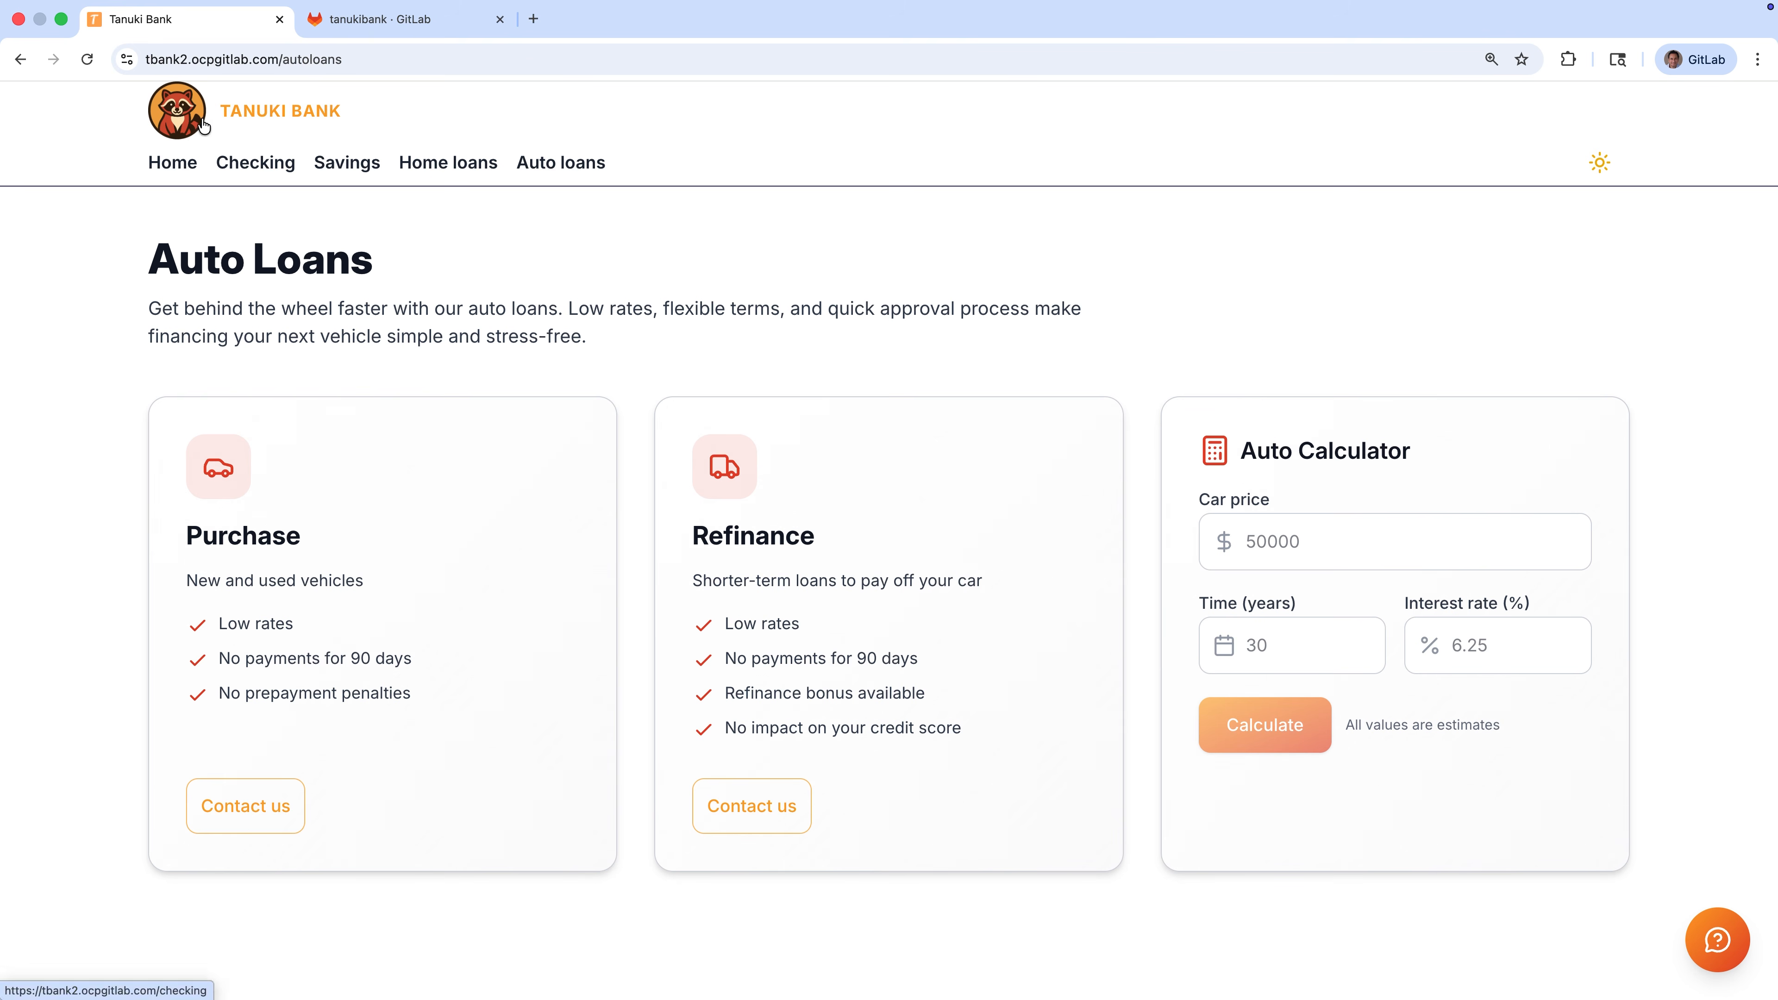
pyautogui.click(186, 126)
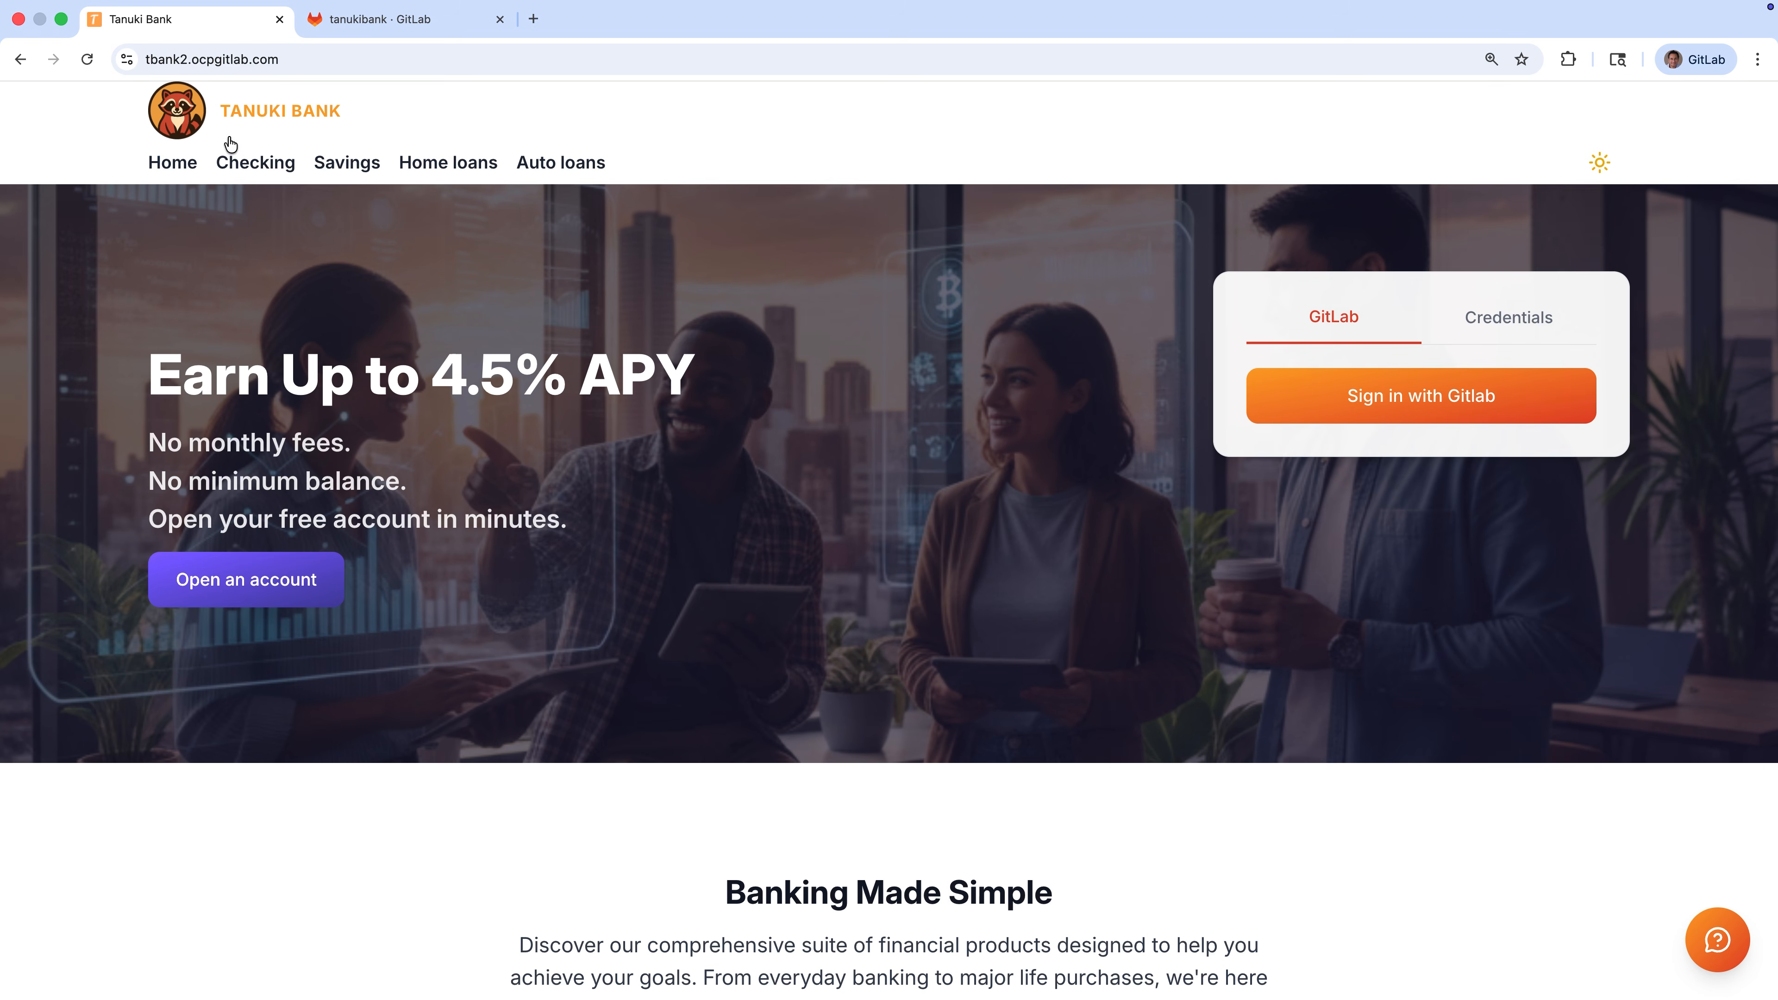
pyautogui.click(1396, 397)
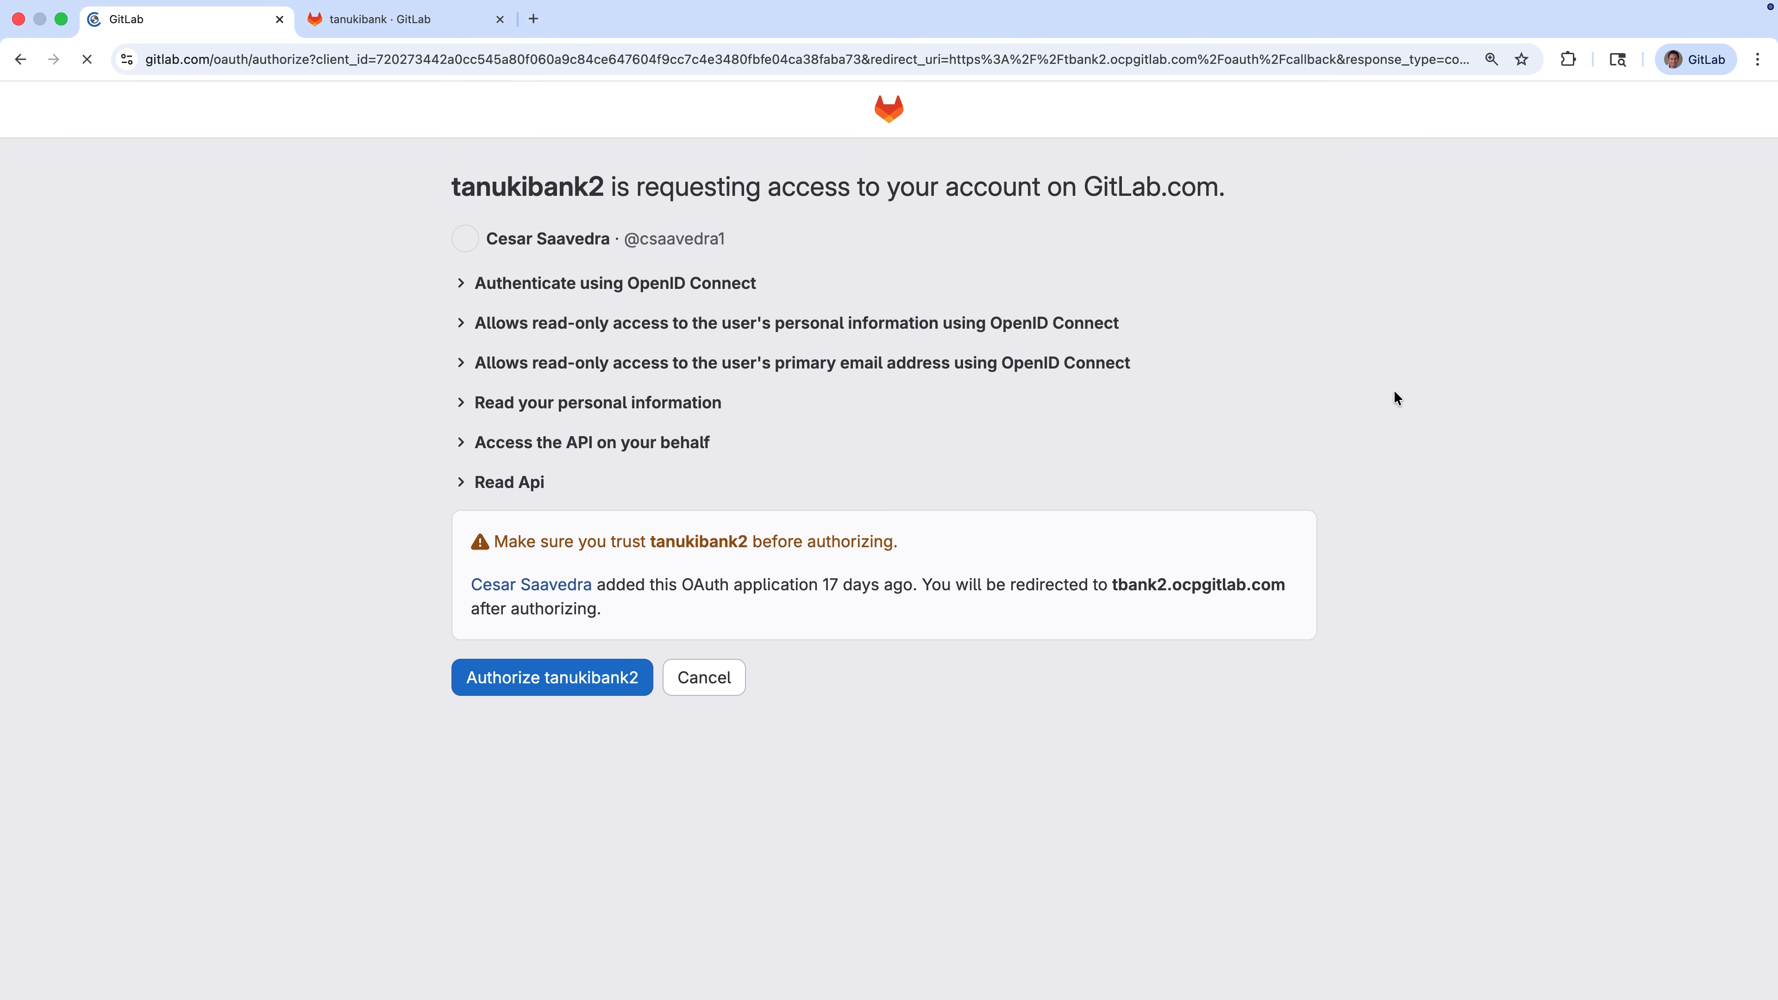
pyautogui.click(604, 679)
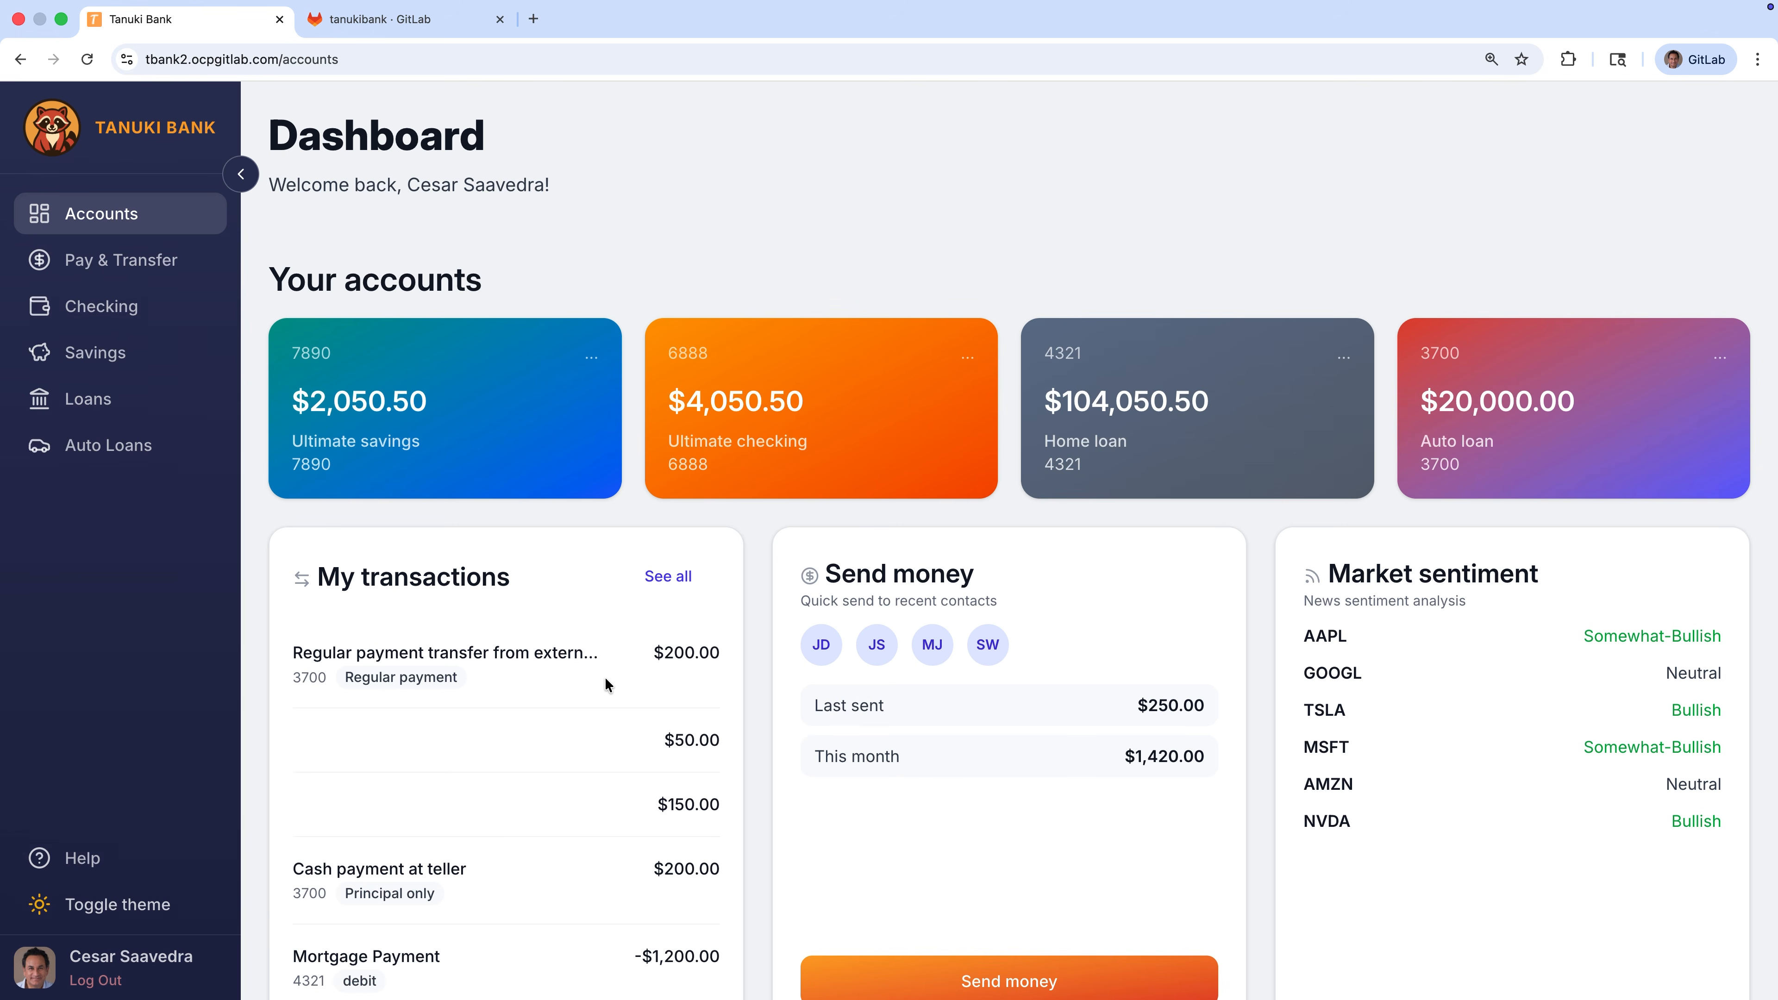
# Step: Look through the account's Auto Loans, Loans, Savings, Checking and Pay & Transfer pages and return to the bank's home page
pyautogui.click(137, 455)
pyautogui.click(105, 400)
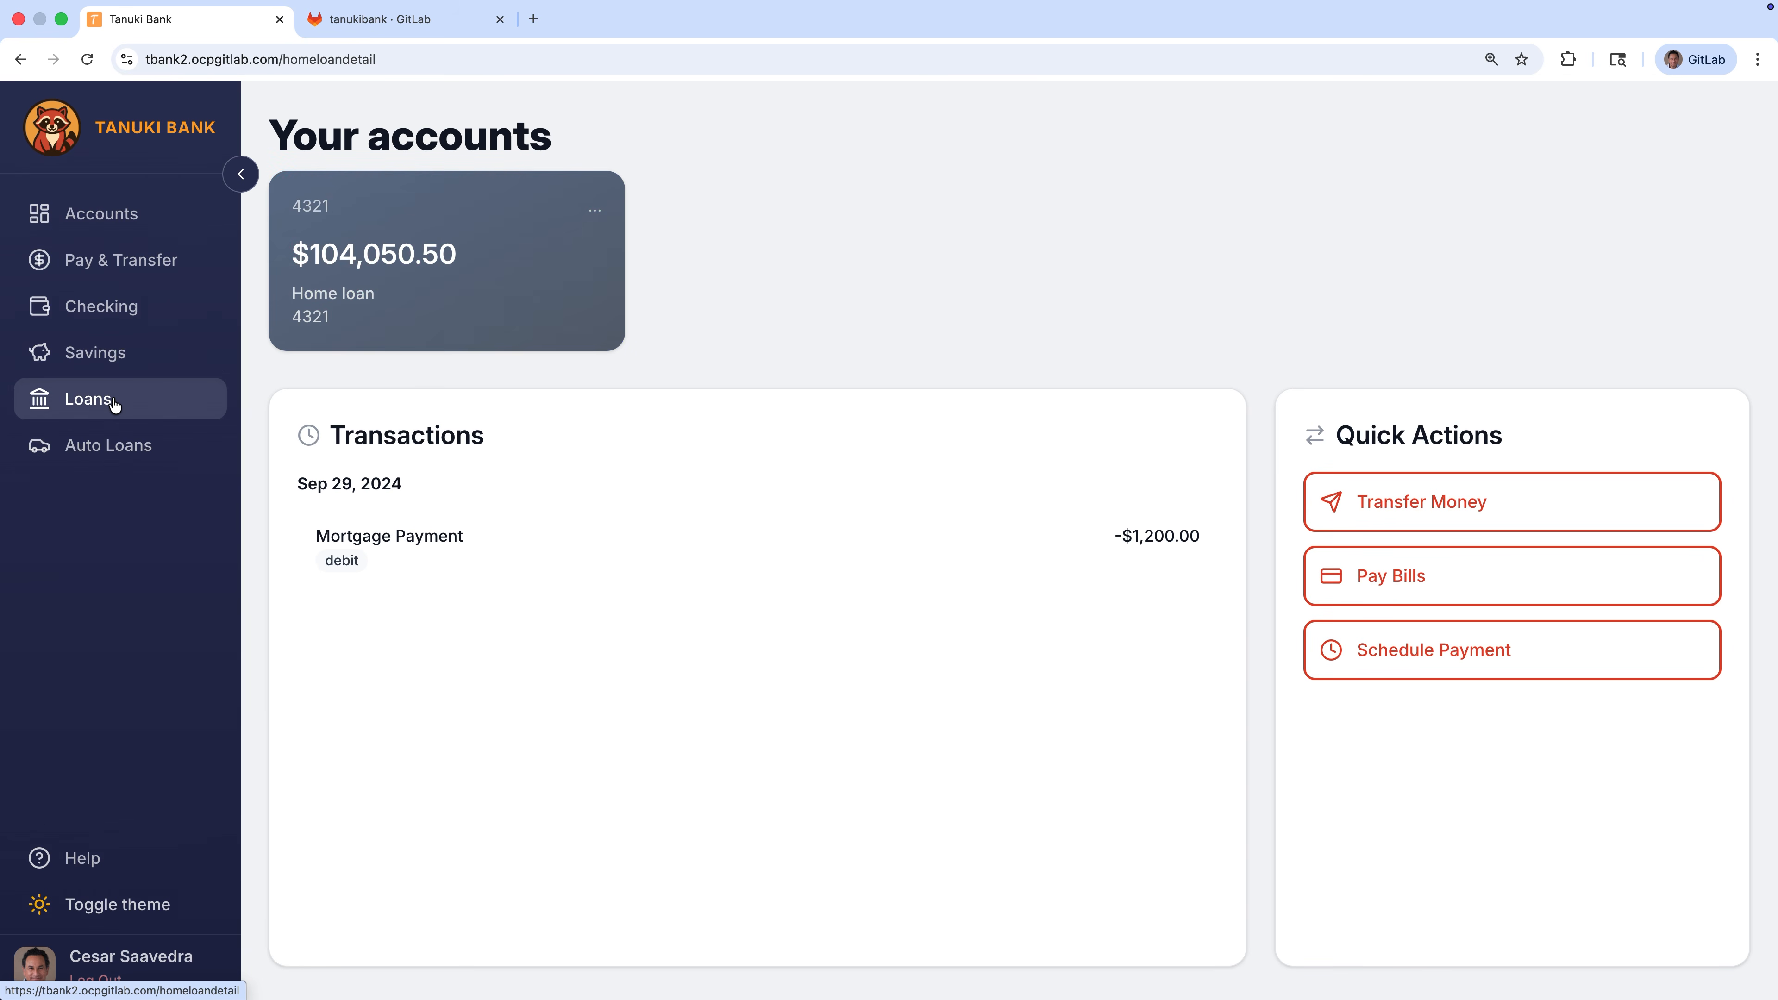
pyautogui.click(114, 356)
pyautogui.click(122, 319)
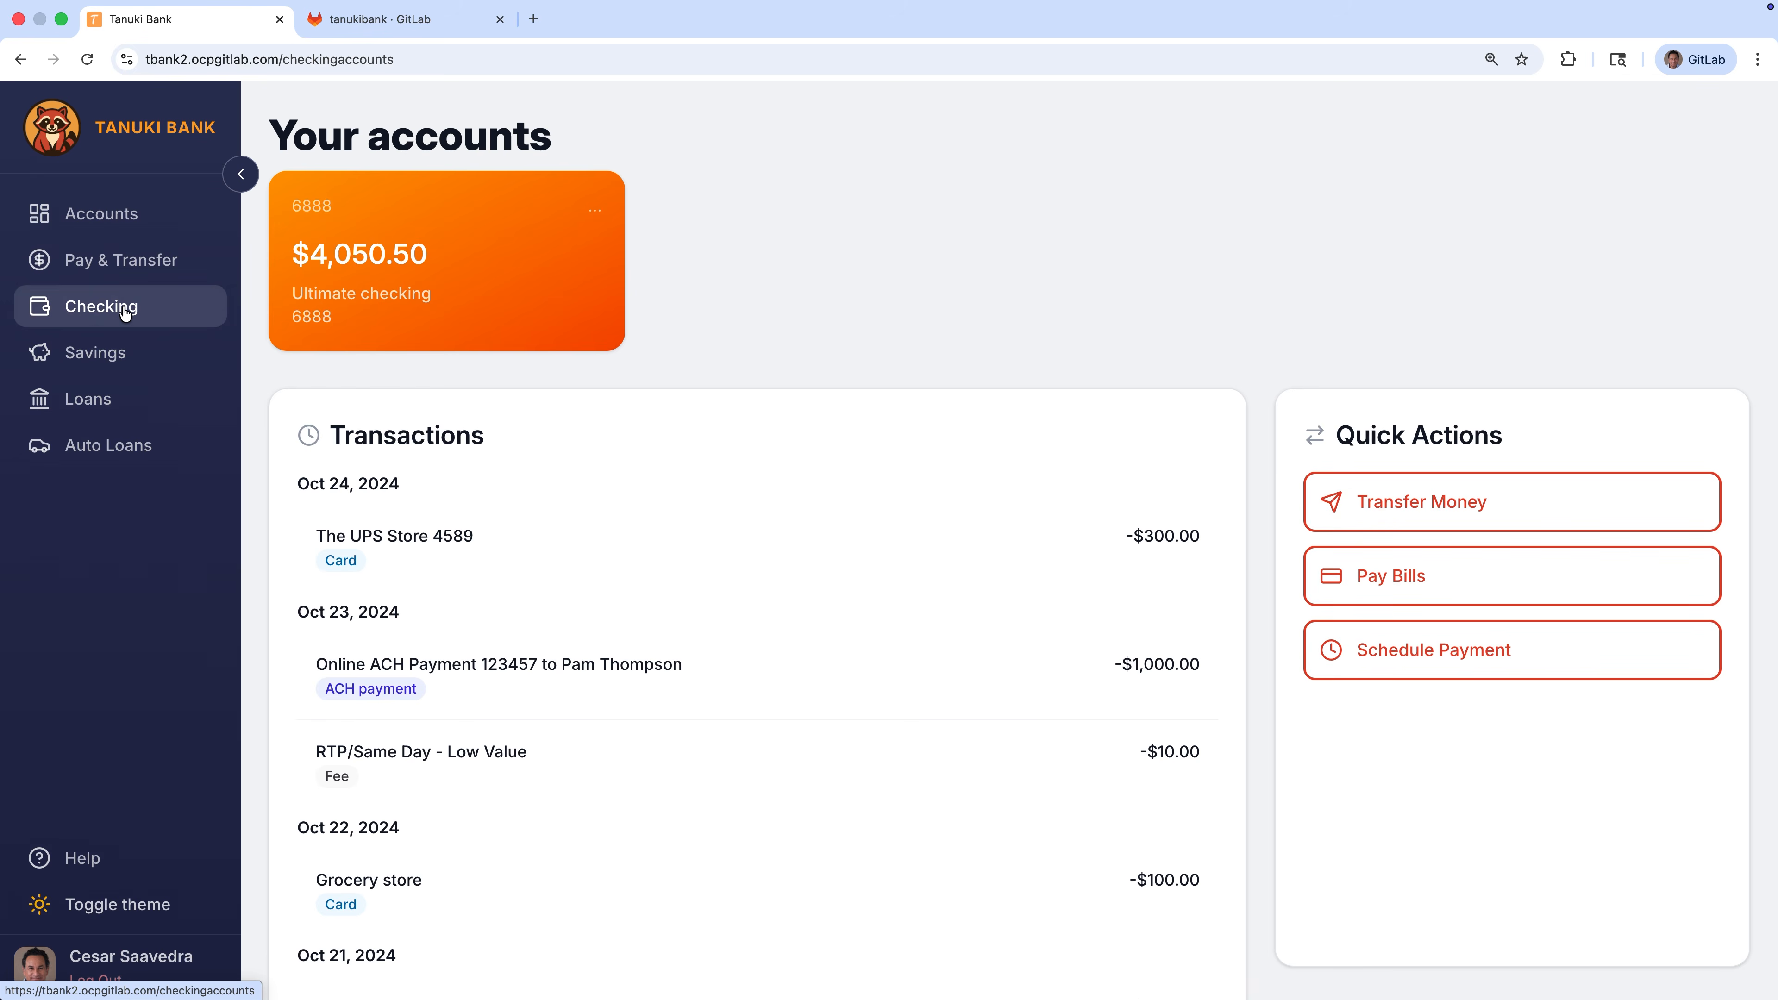
pyautogui.click(135, 271)
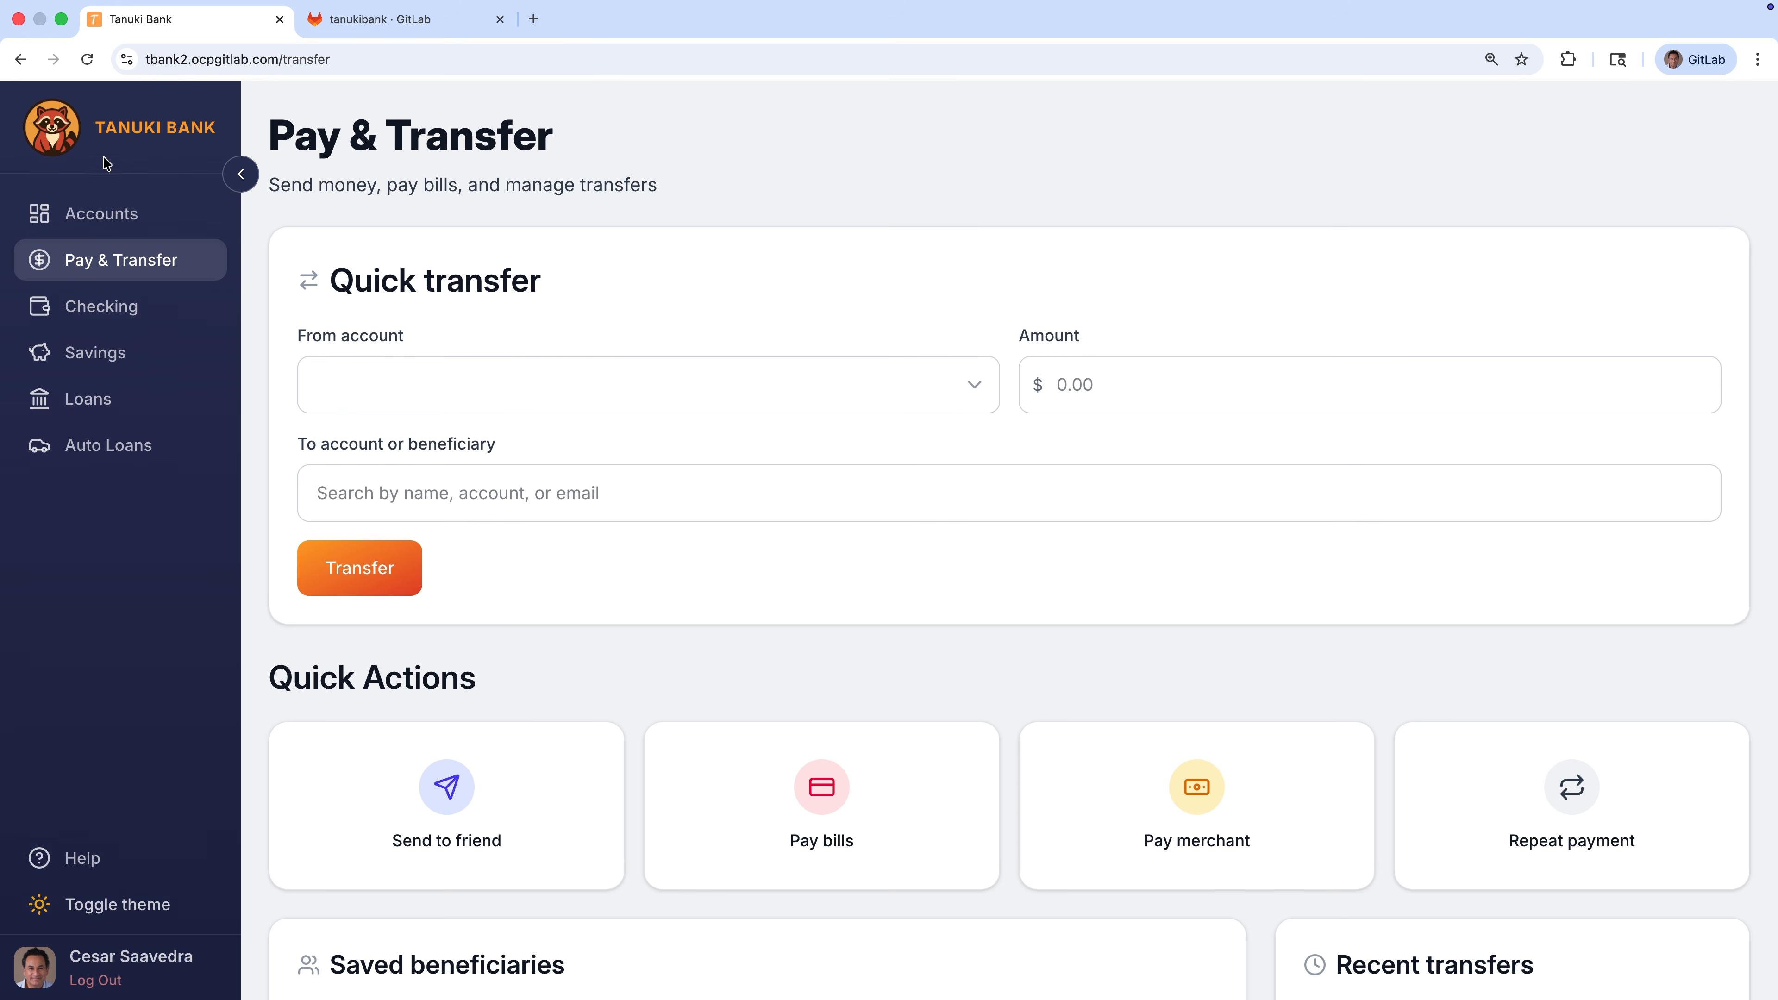
pyautogui.click(101, 132)
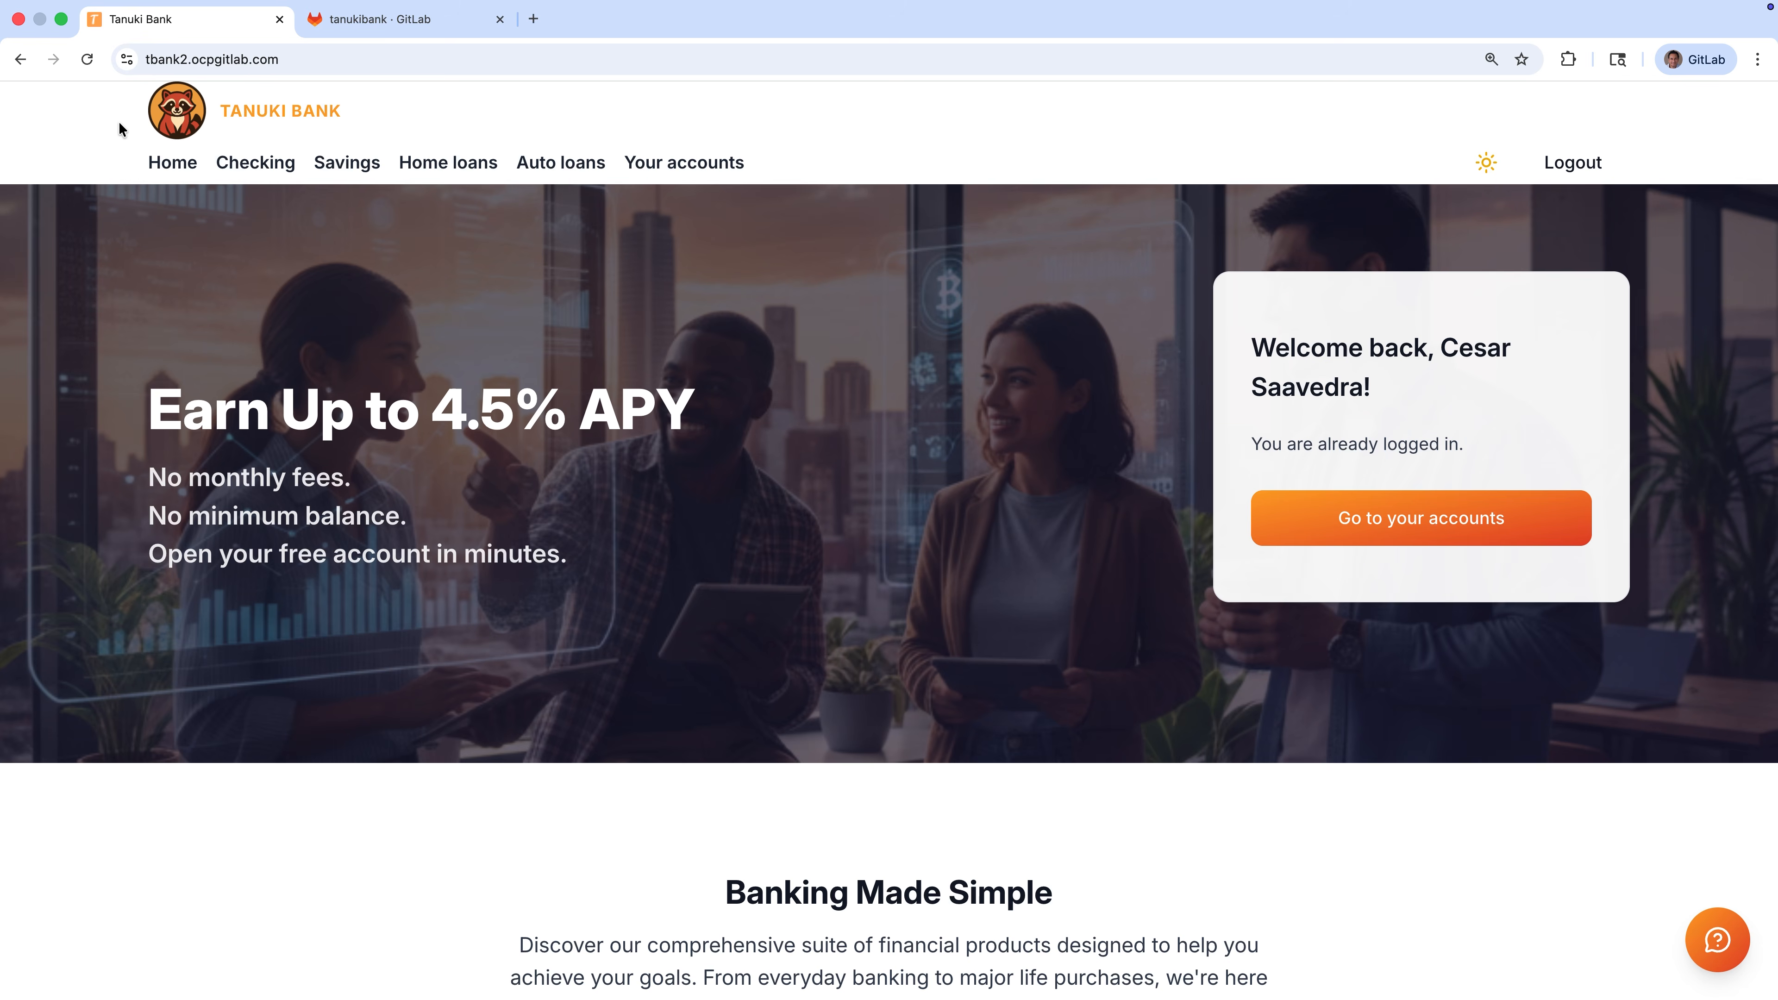
# Step: Switch to the tanukibank group in GitLab and look over the projects in its services subgroup
pyautogui.click(406, 21)
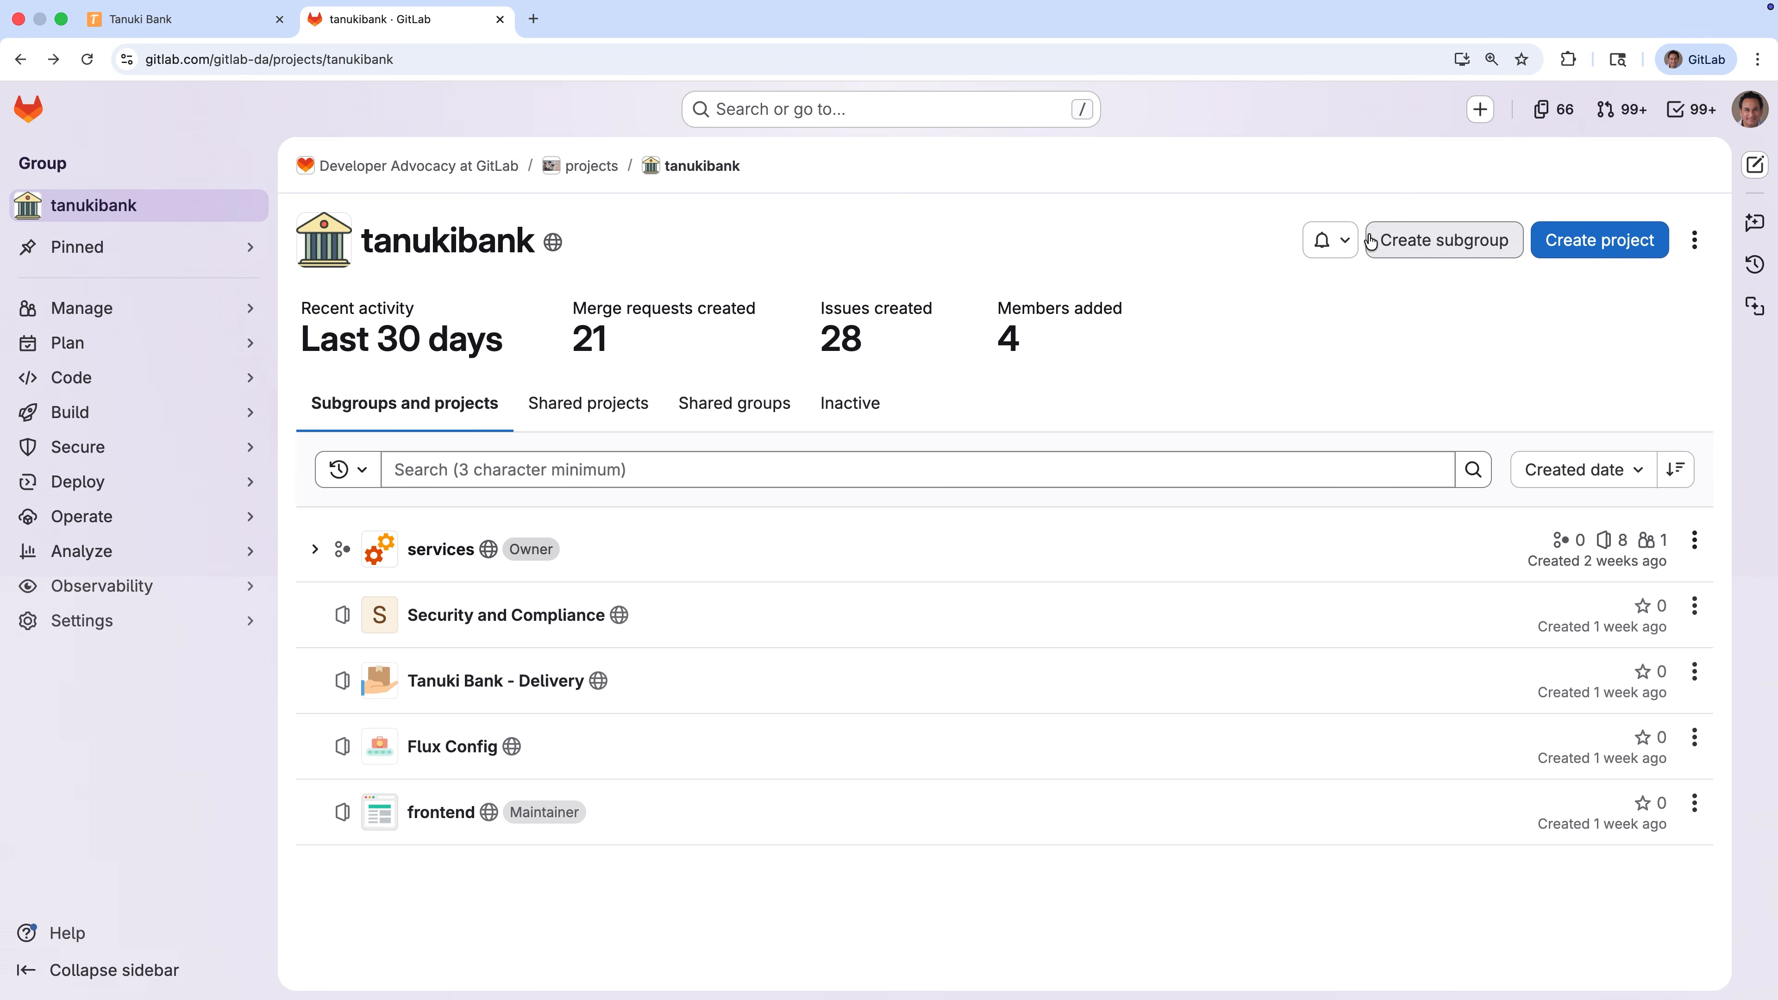
pyautogui.click(454, 551)
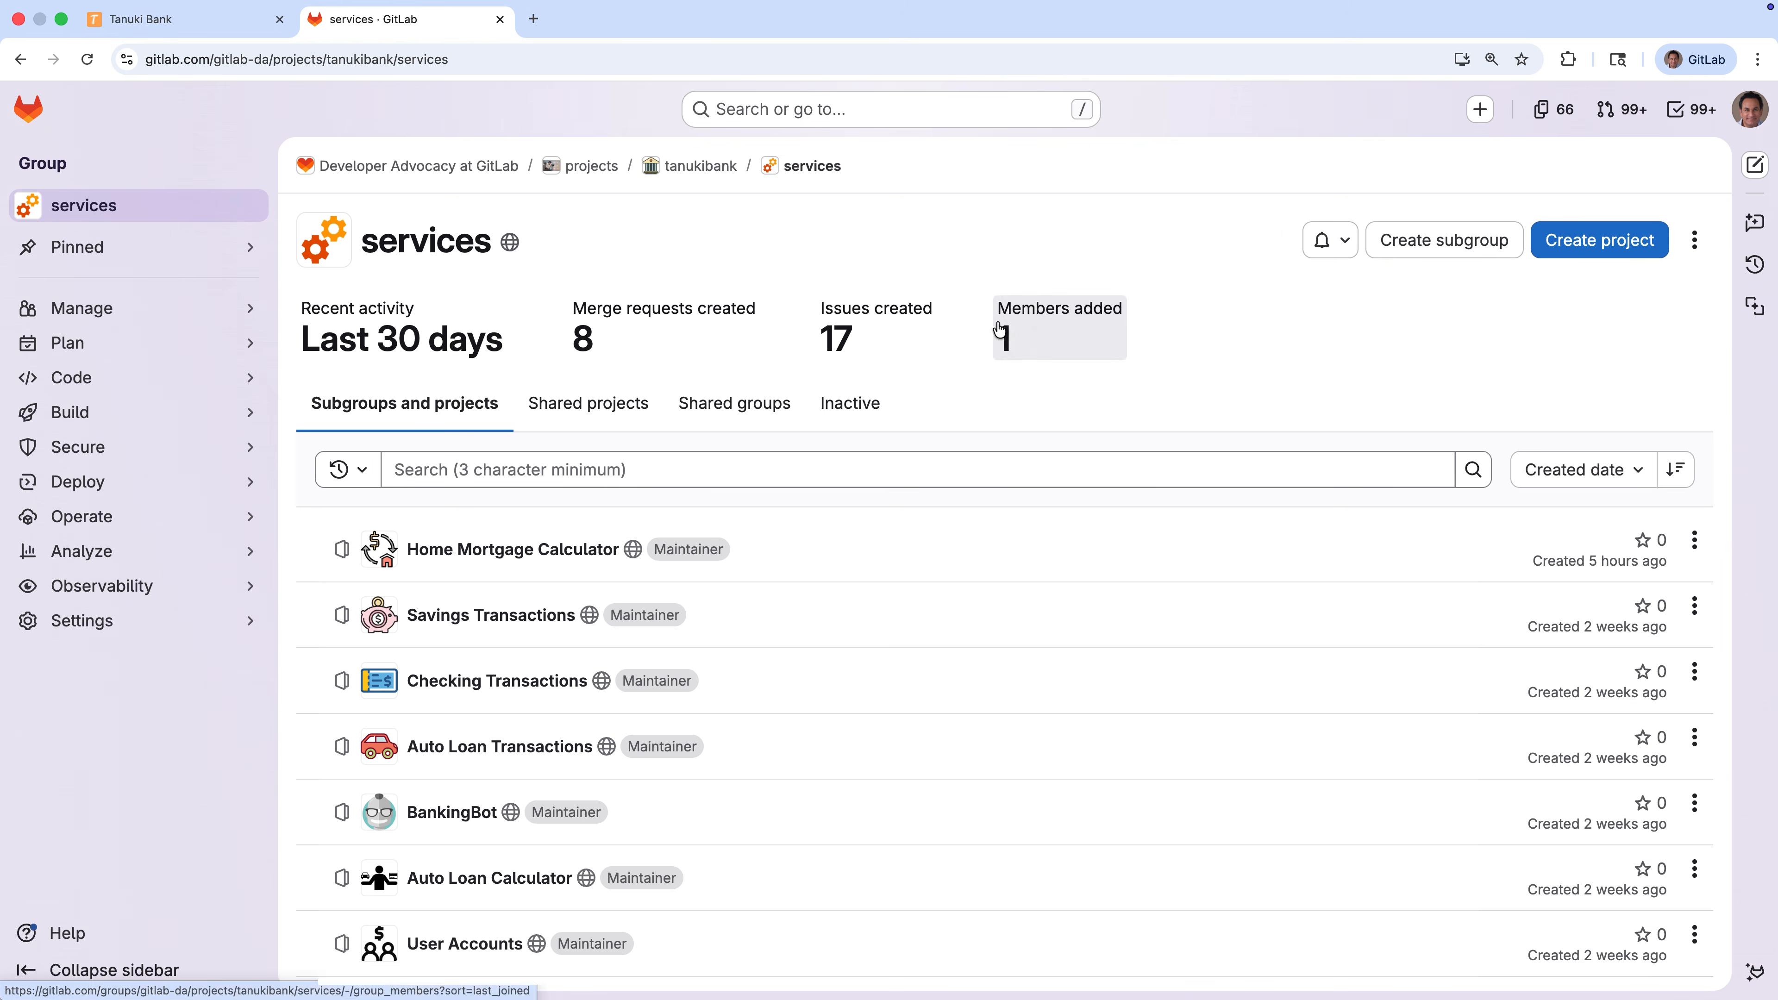
pyautogui.click(20, 59)
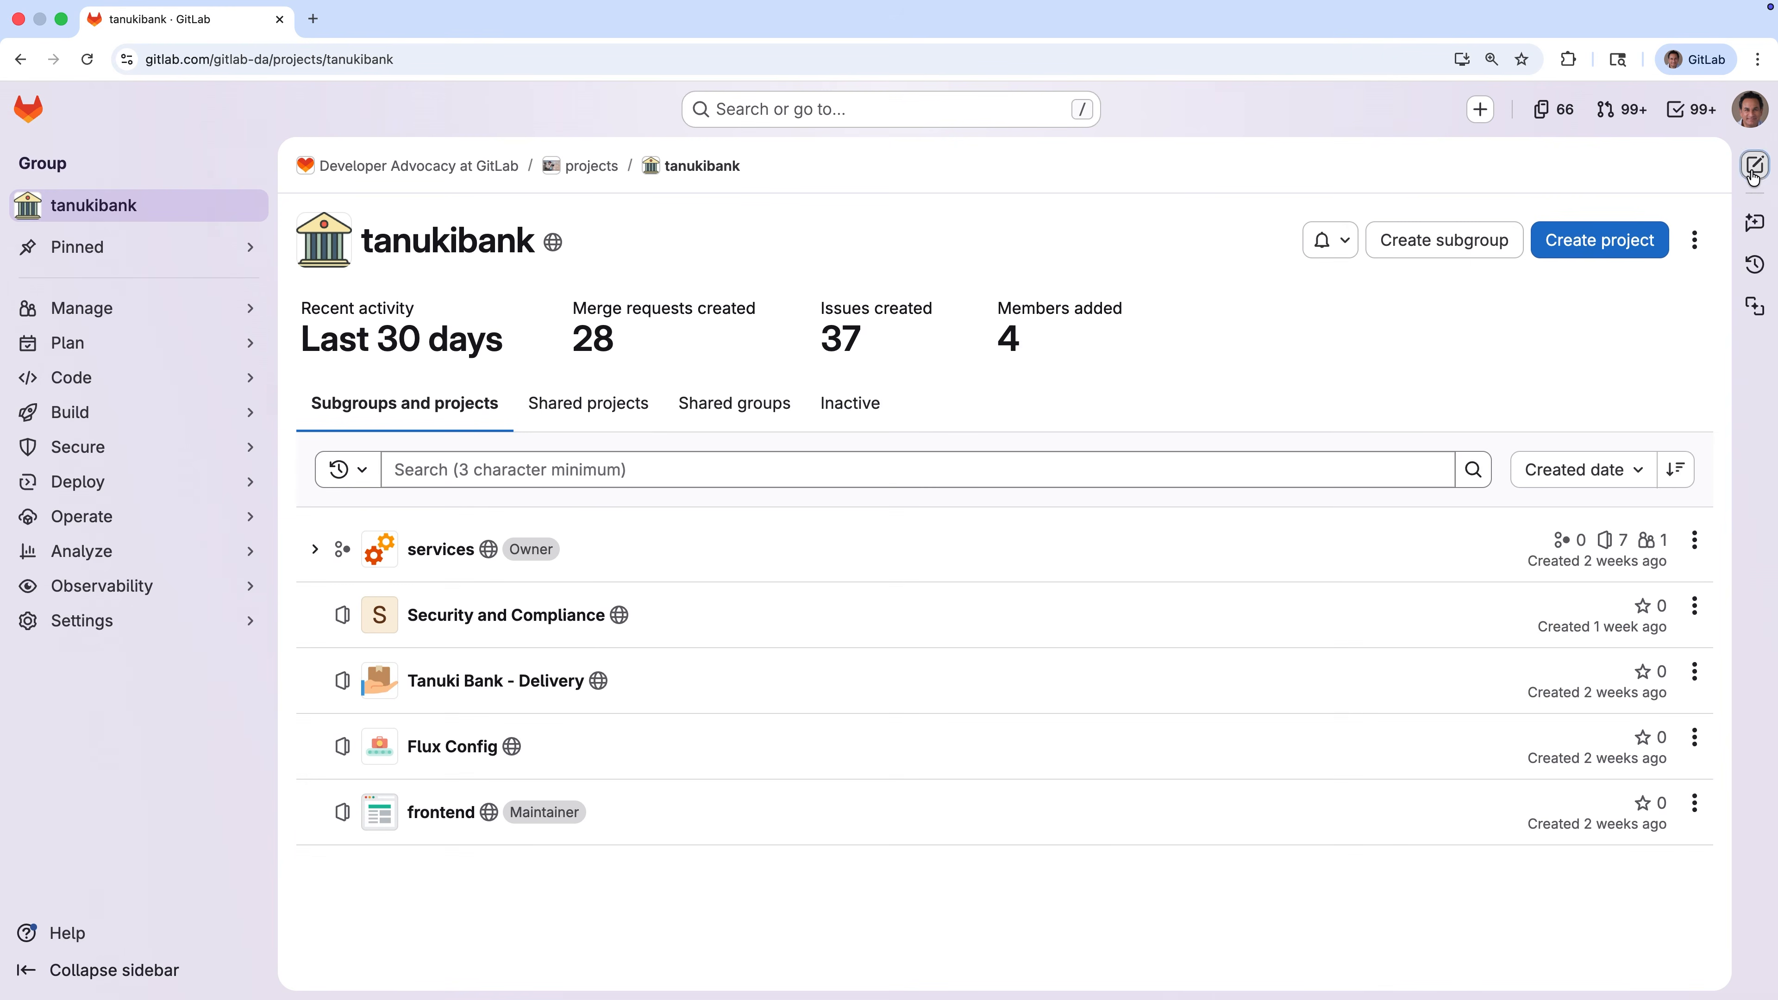
# Step: Ask GitLab Duo Chat to study the tanukibank group and write a system prompt for a custom agent that sets up new microservices for deployment
pyautogui.click(1753, 166)
pyautogui.click(1581, 365)
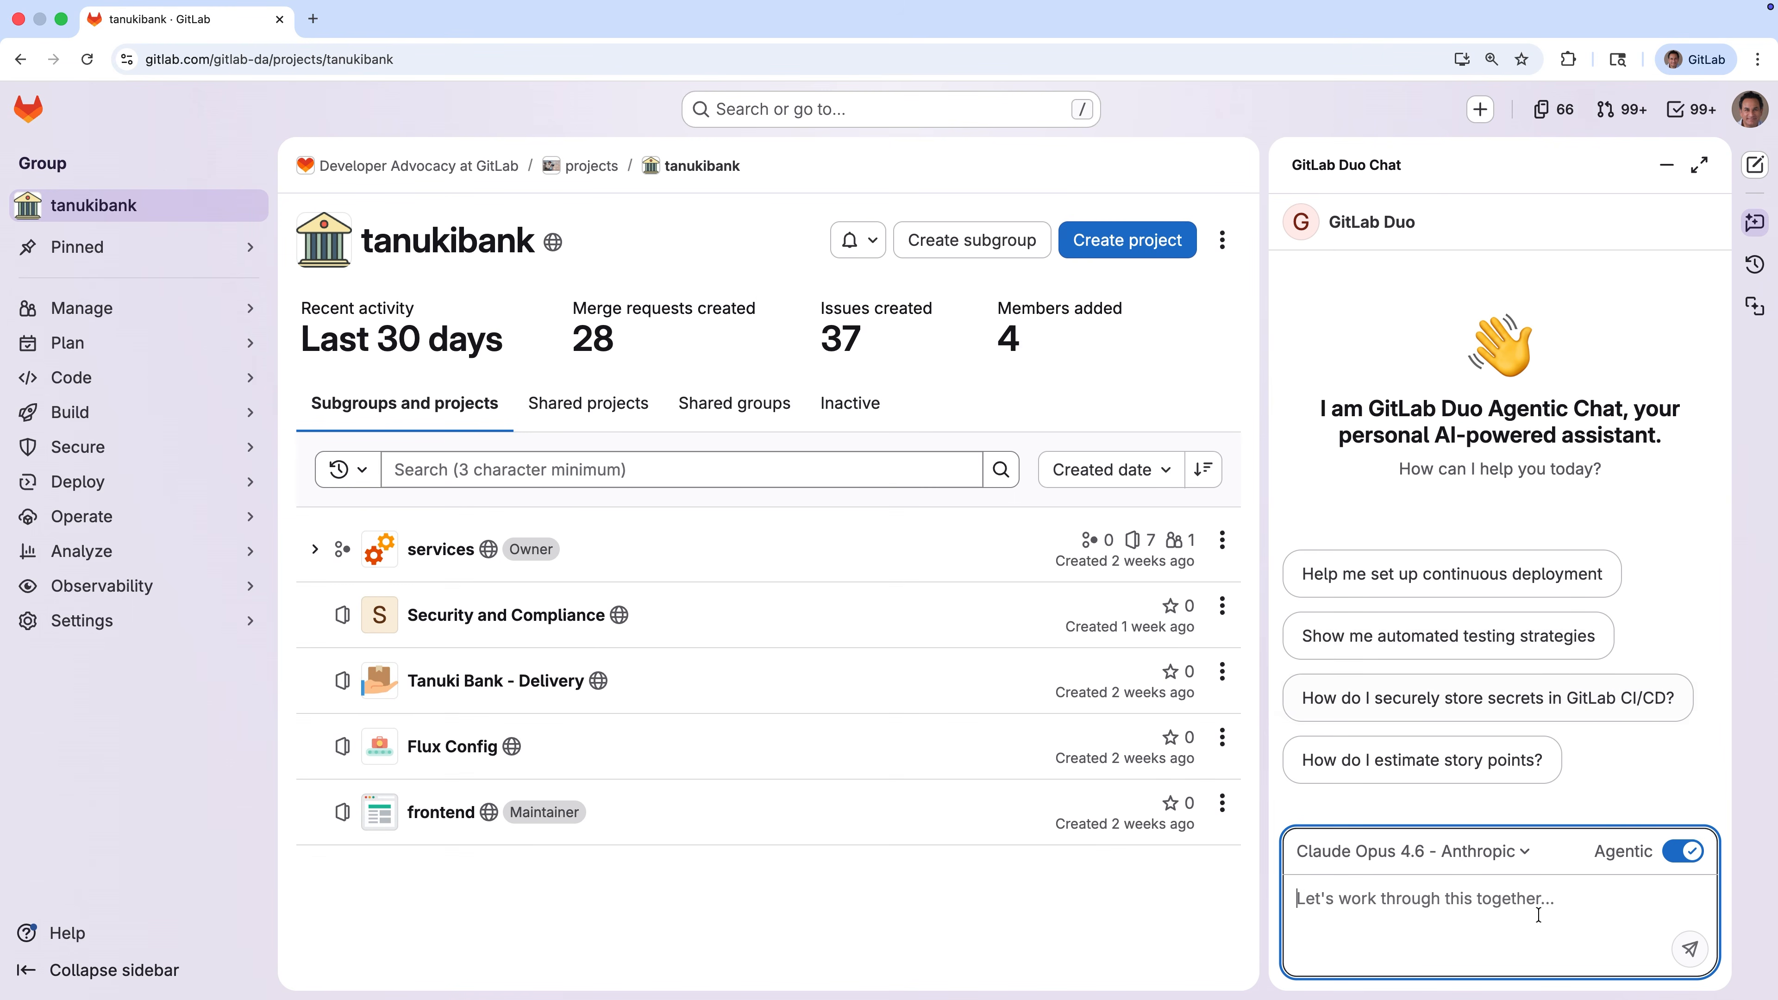
pyautogui.press('super+v')
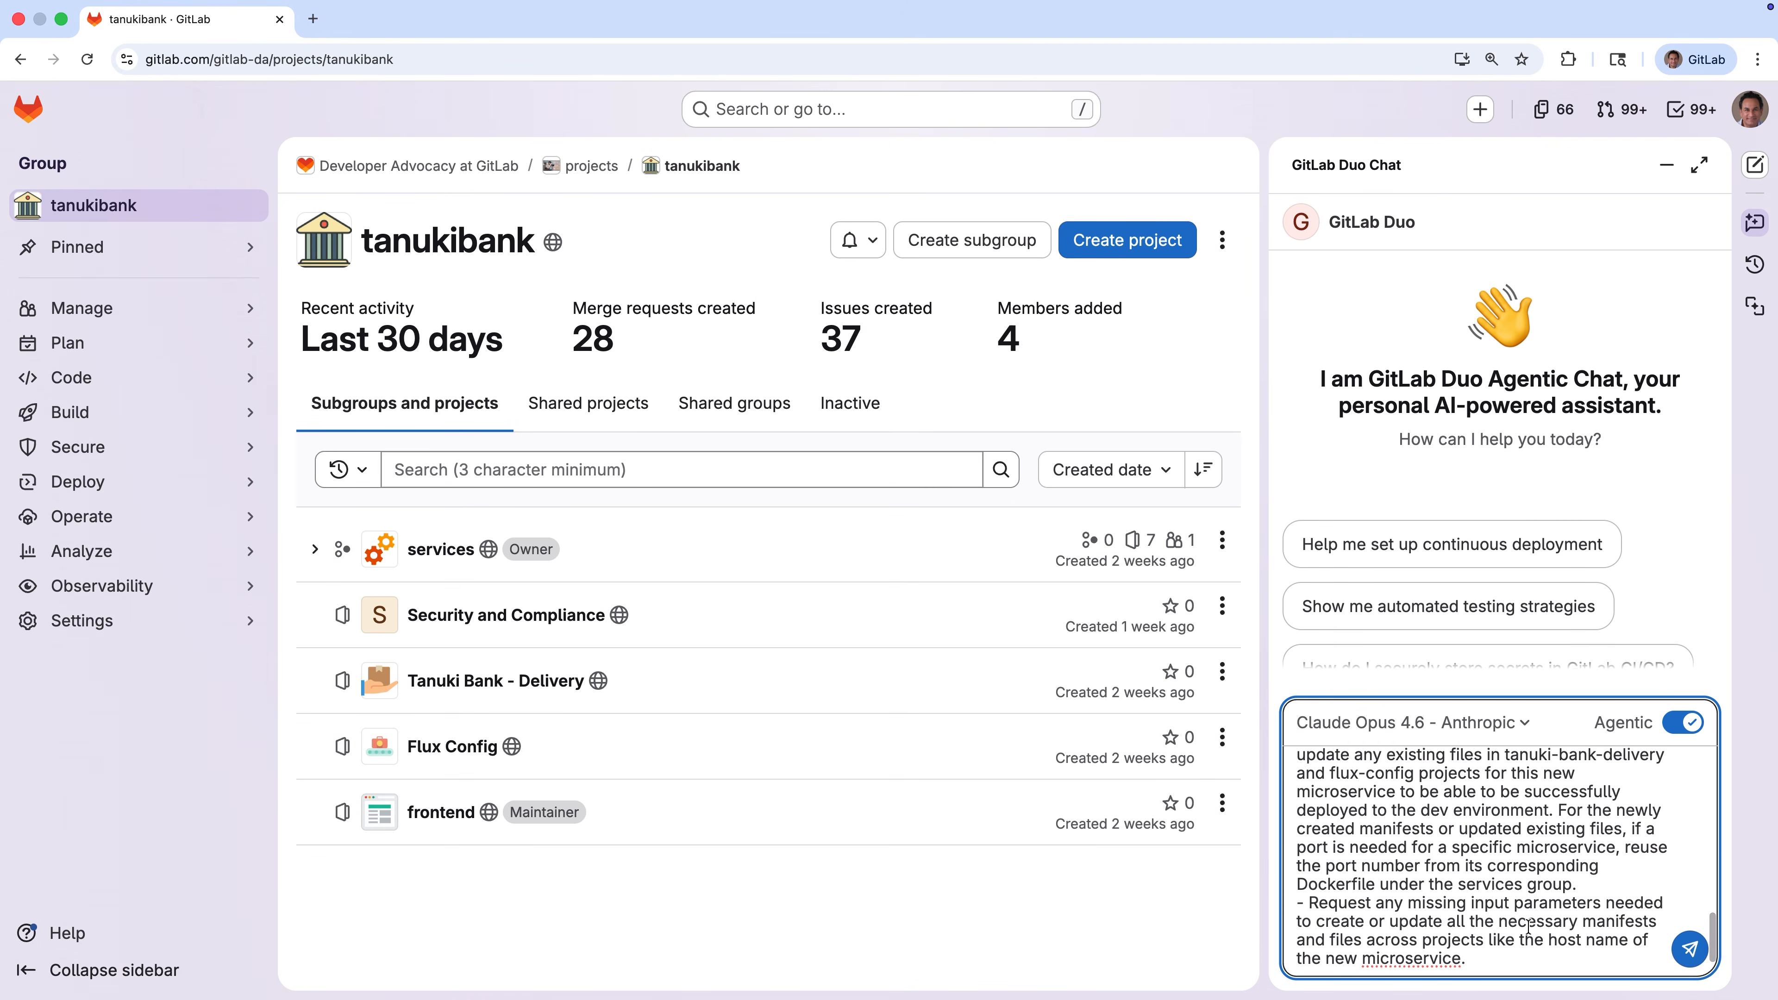
pyautogui.click(1700, 167)
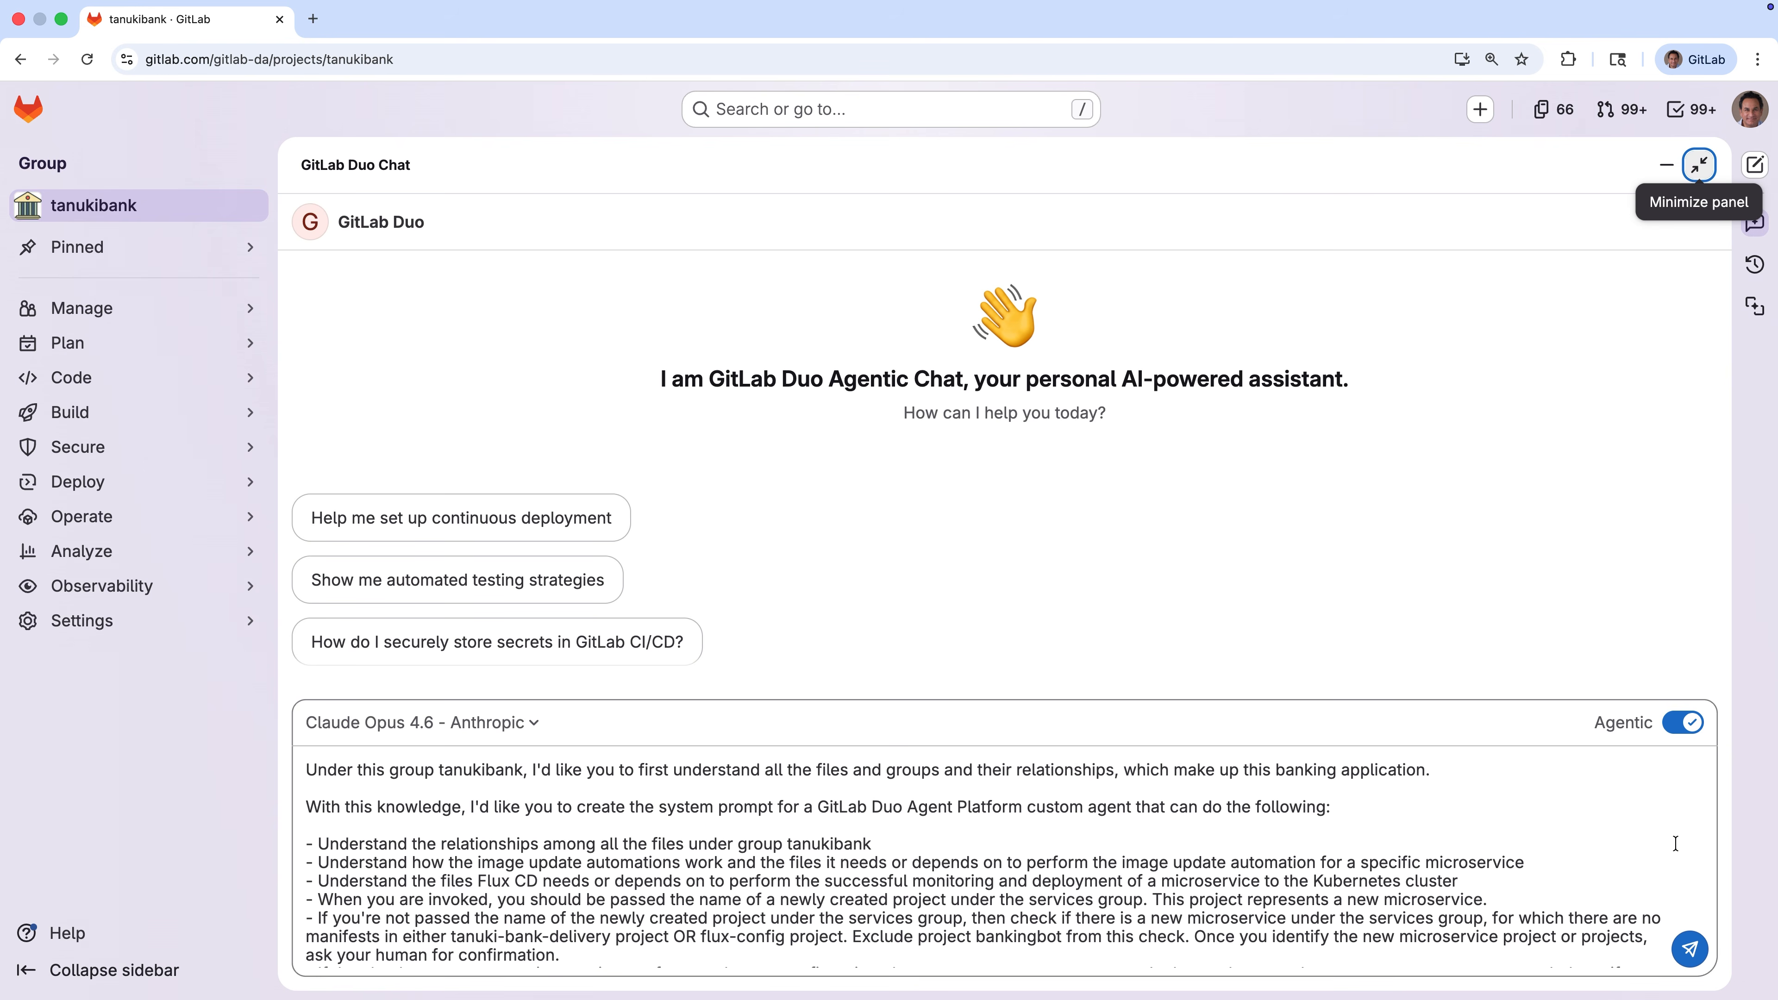
pyautogui.scroll(-3, 1675, 843)
pyautogui.scroll(-2, 1675, 843)
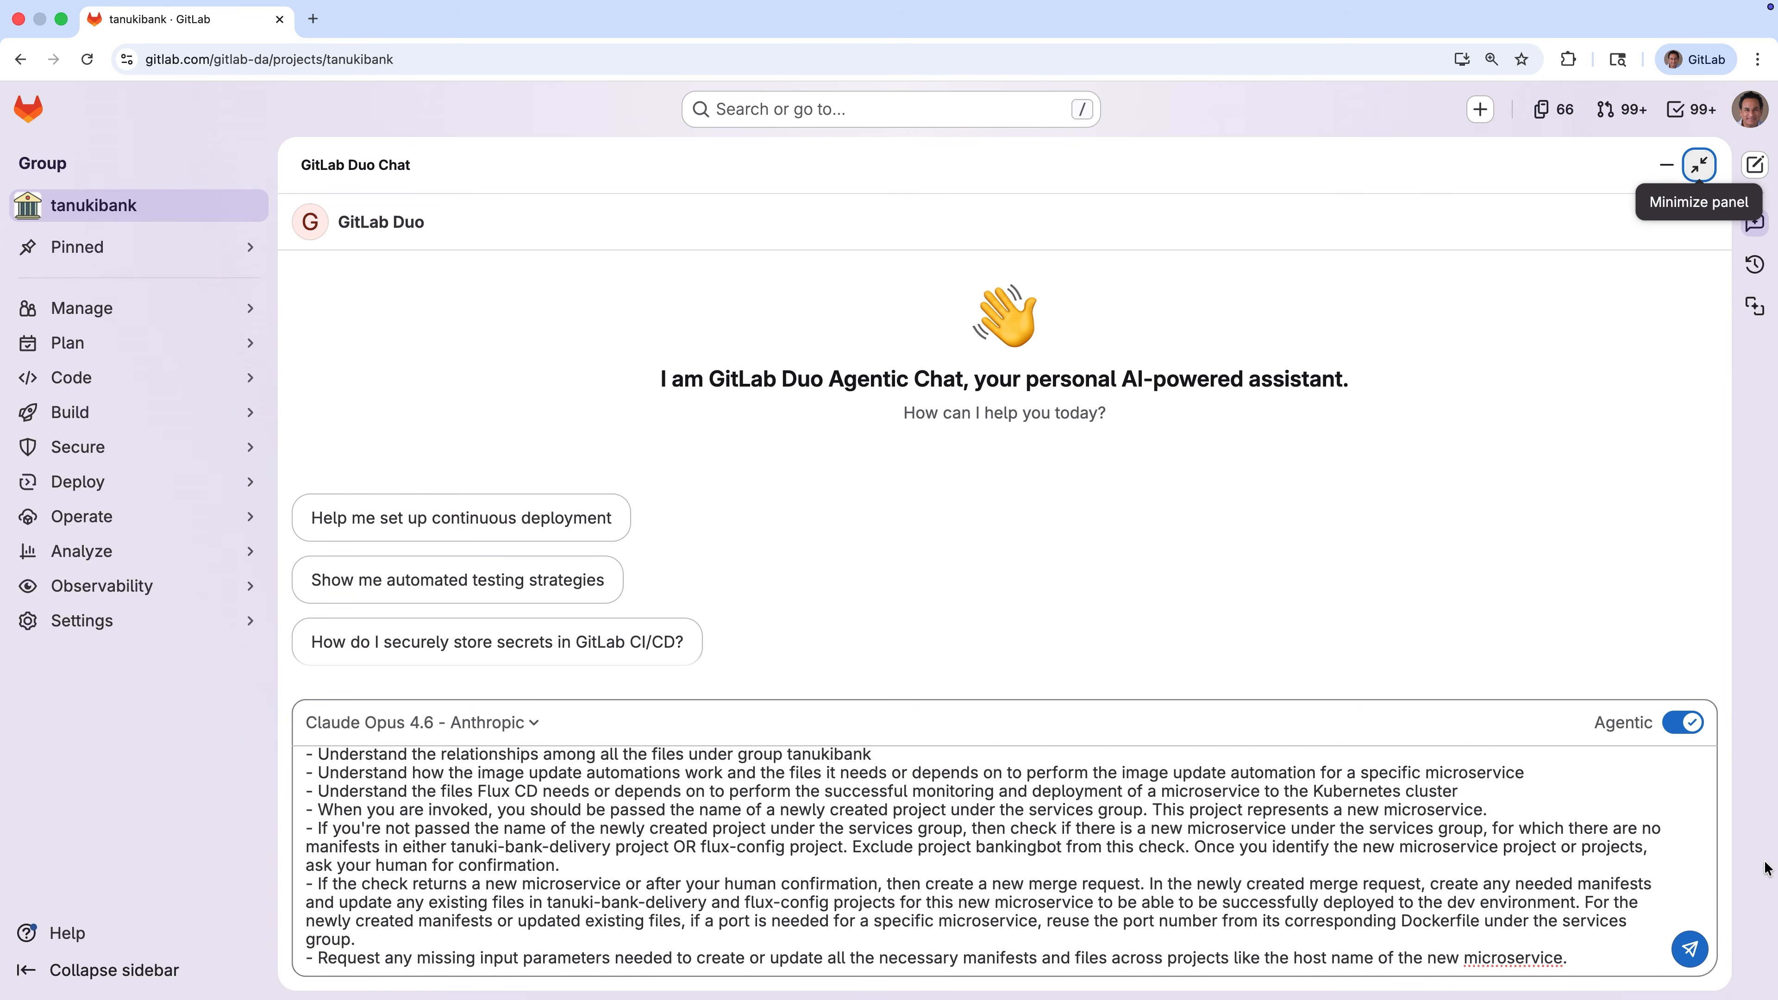
pyautogui.click(1691, 952)
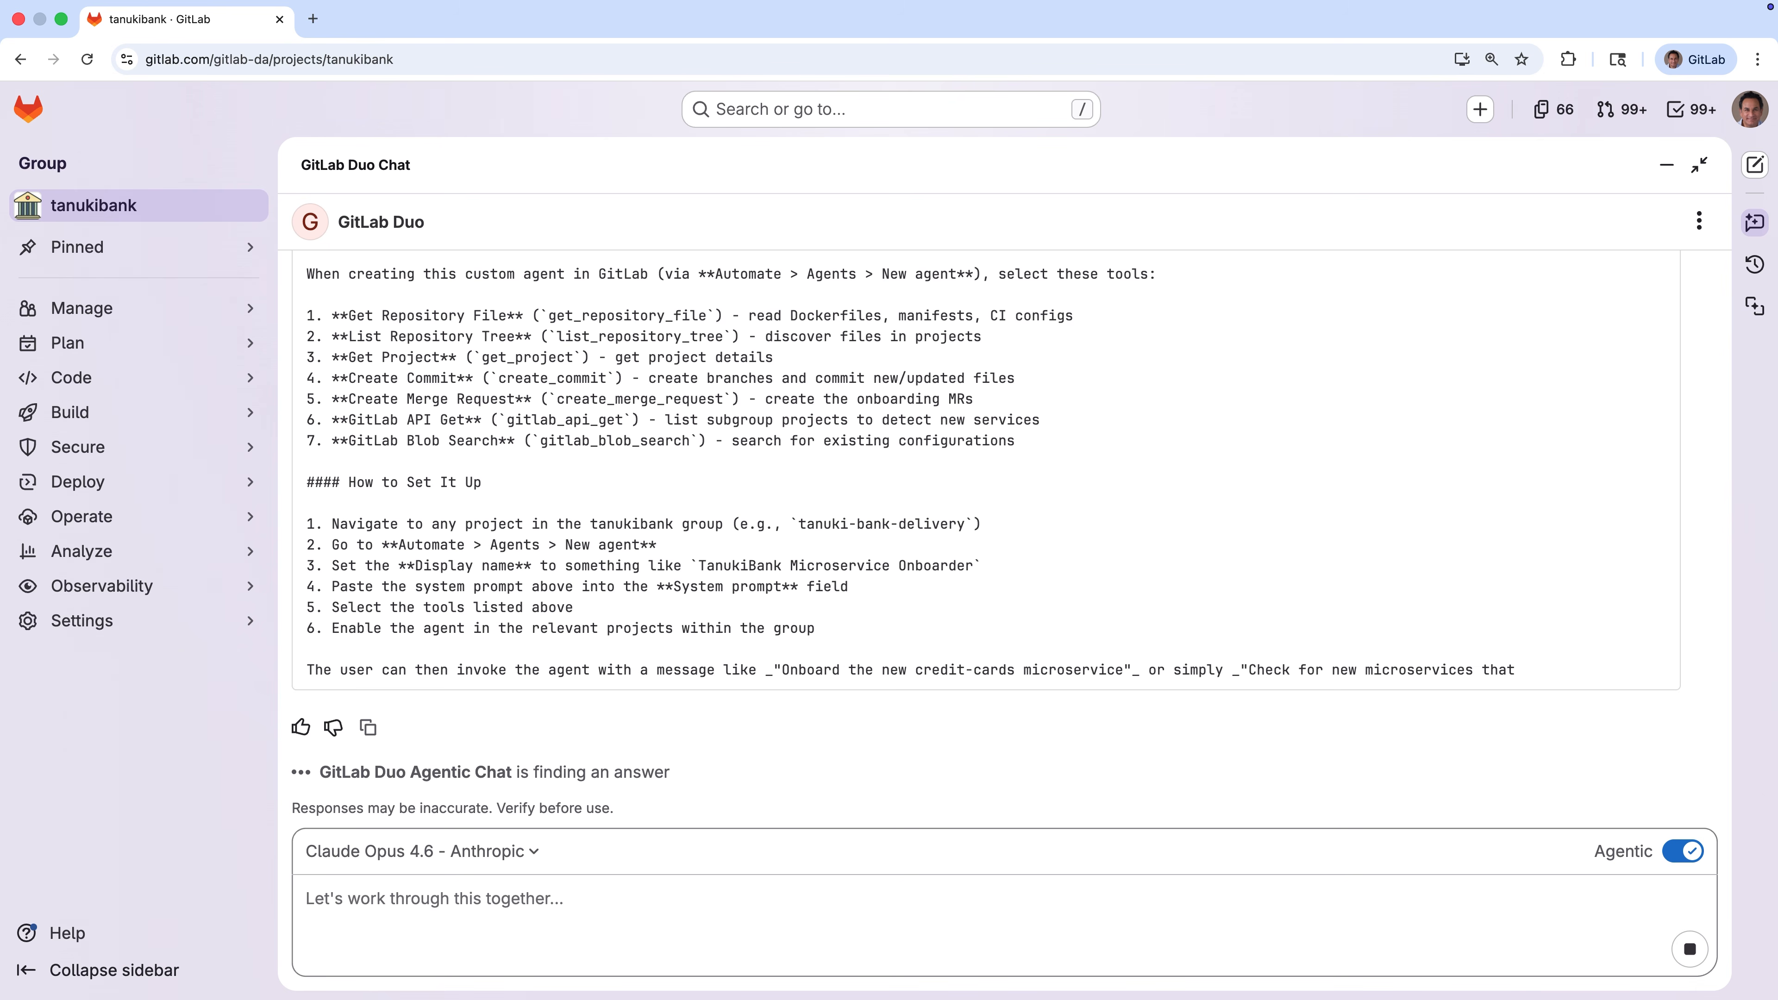
pyautogui.click(1699, 172)
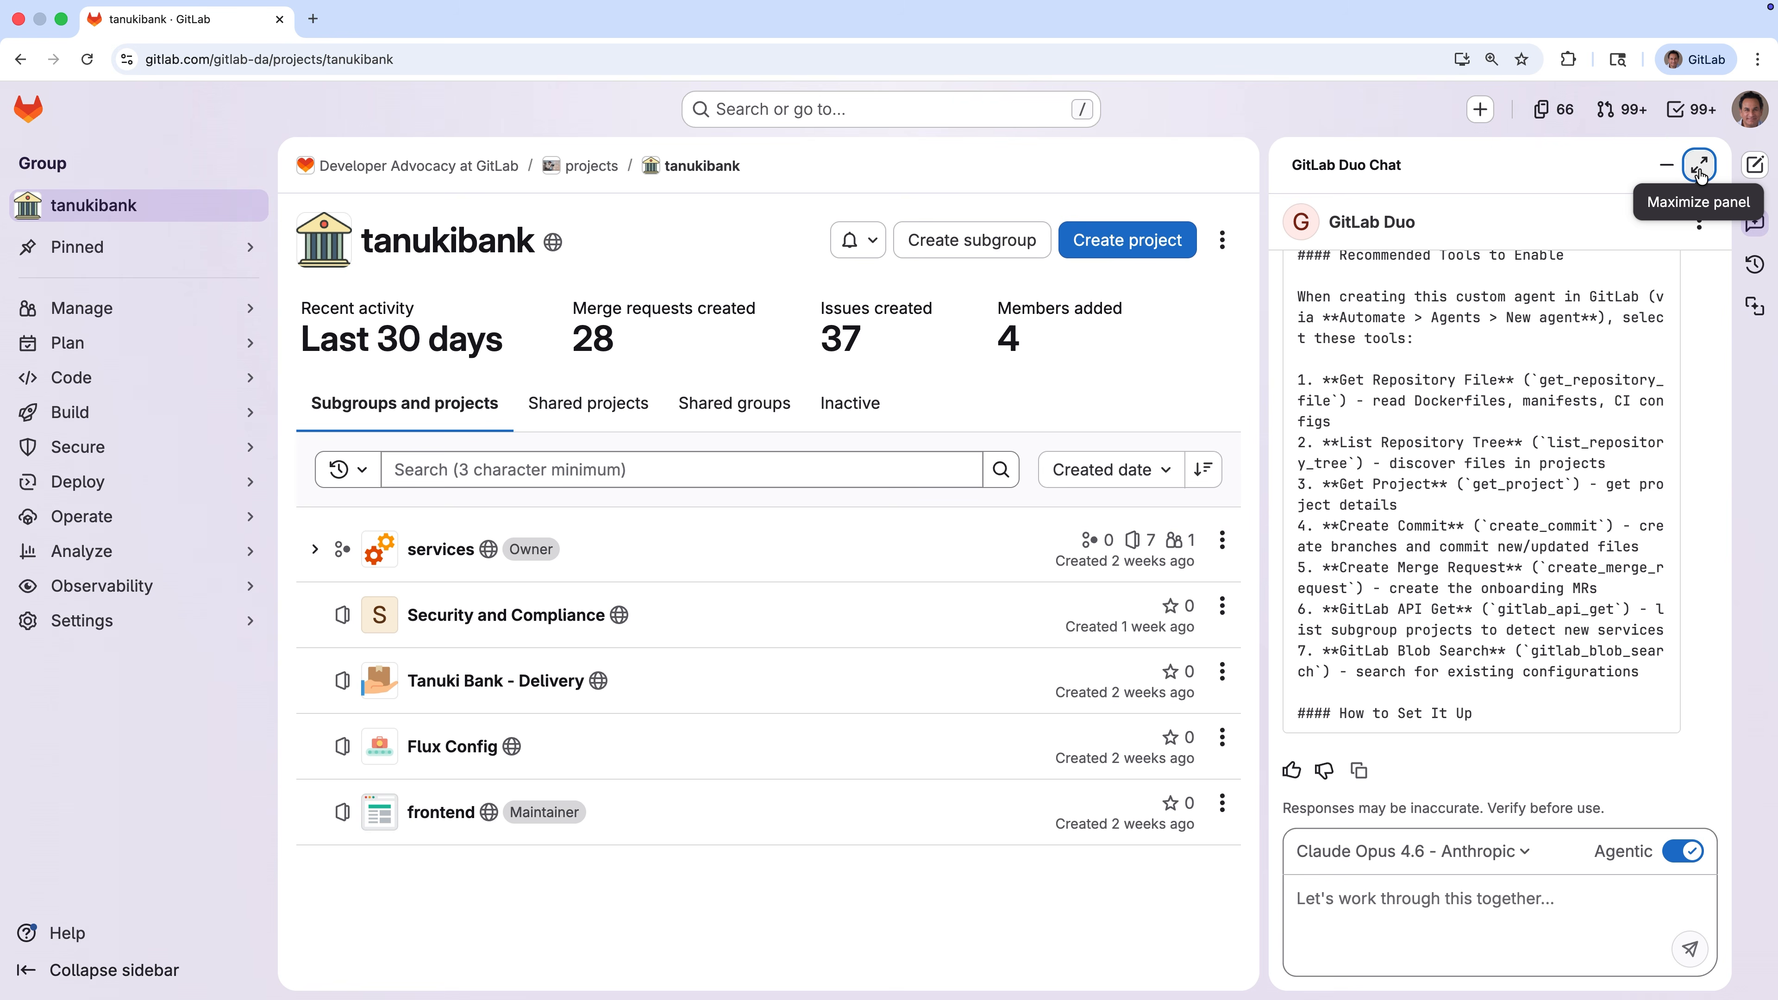
pyautogui.click(1670, 166)
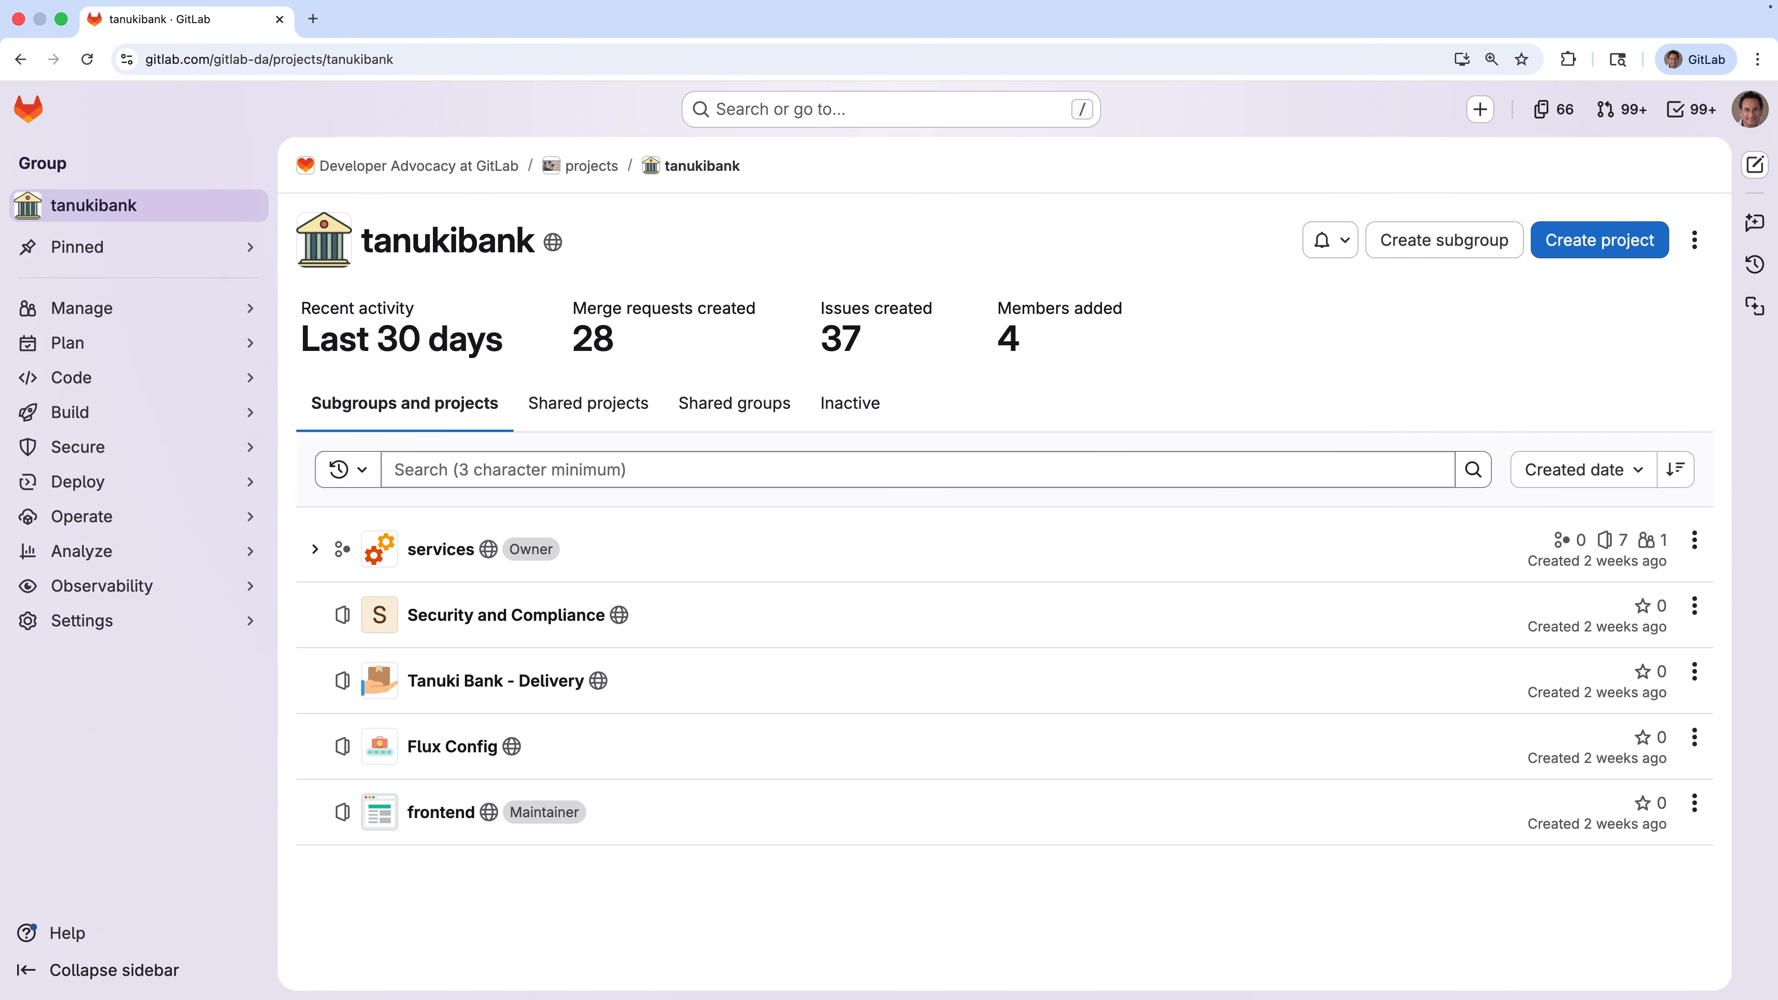
# Step: Create a blank private project named Application Agents in the tanukibank group, initialized with a README
pyautogui.click(1613, 239)
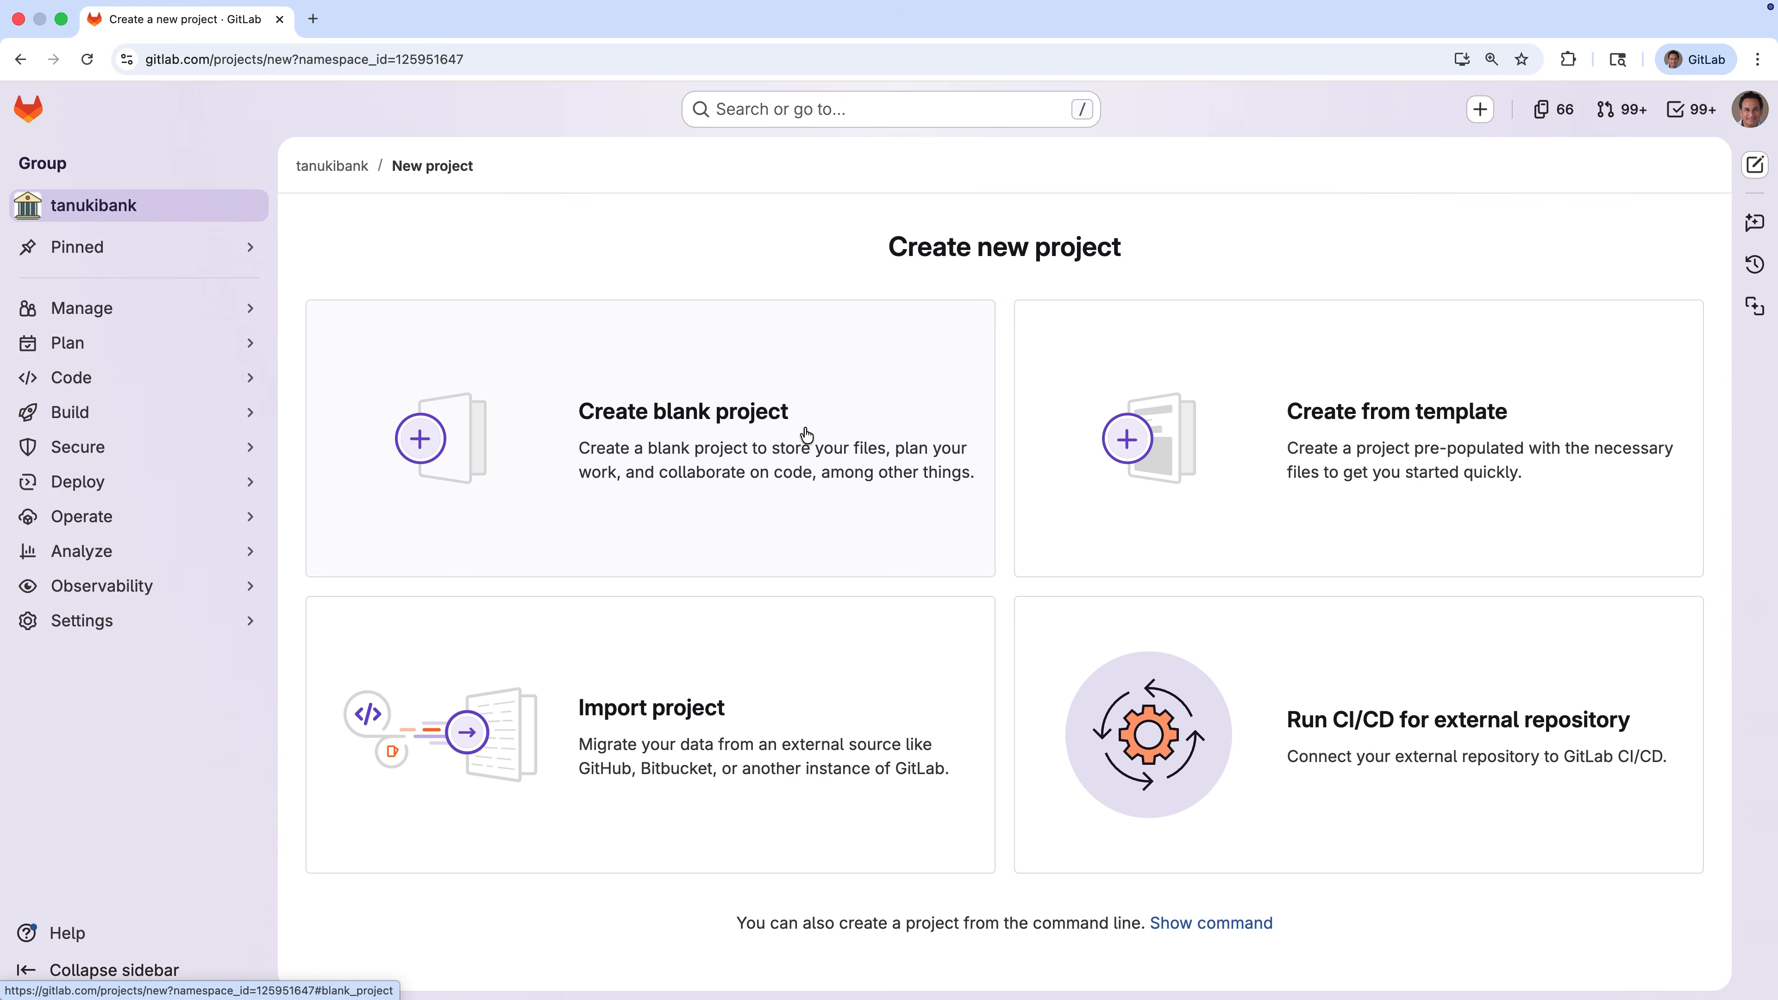
pyautogui.click(795, 425)
pyautogui.click(572, 362)
pyautogui.write('A')
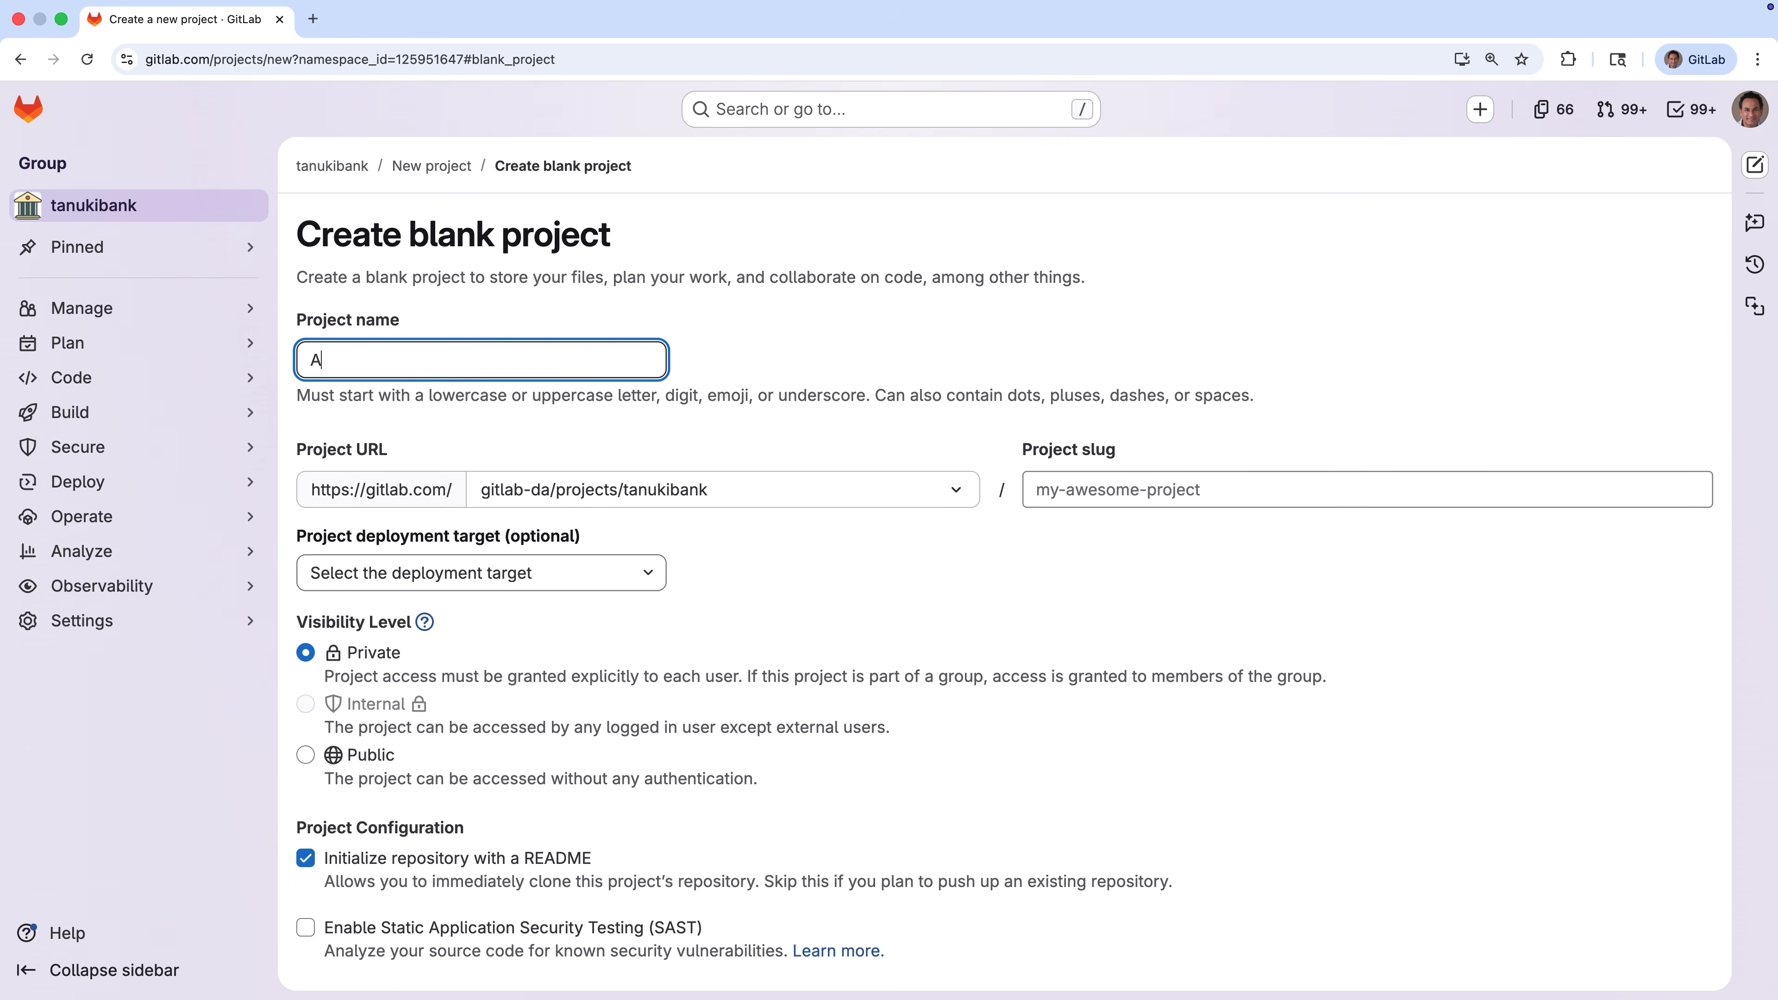
pyautogui.write('pplication A')
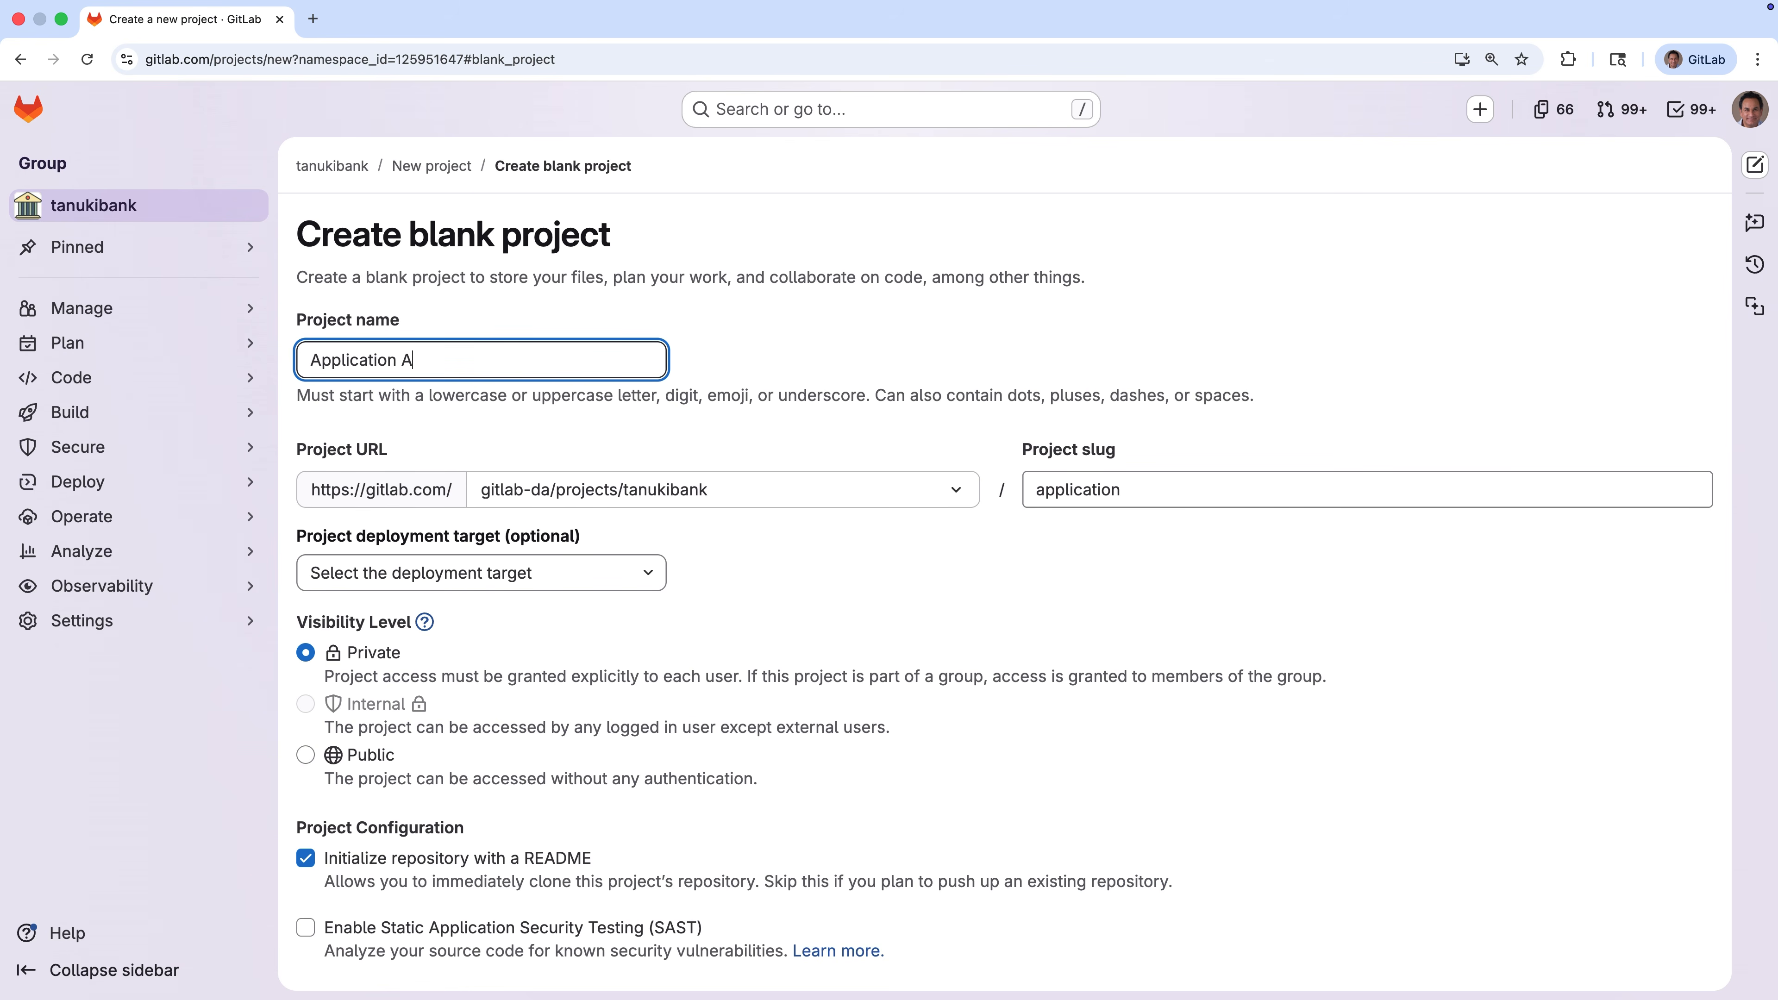
pyautogui.write('gents')
pyautogui.scroll(-3, 735, 661)
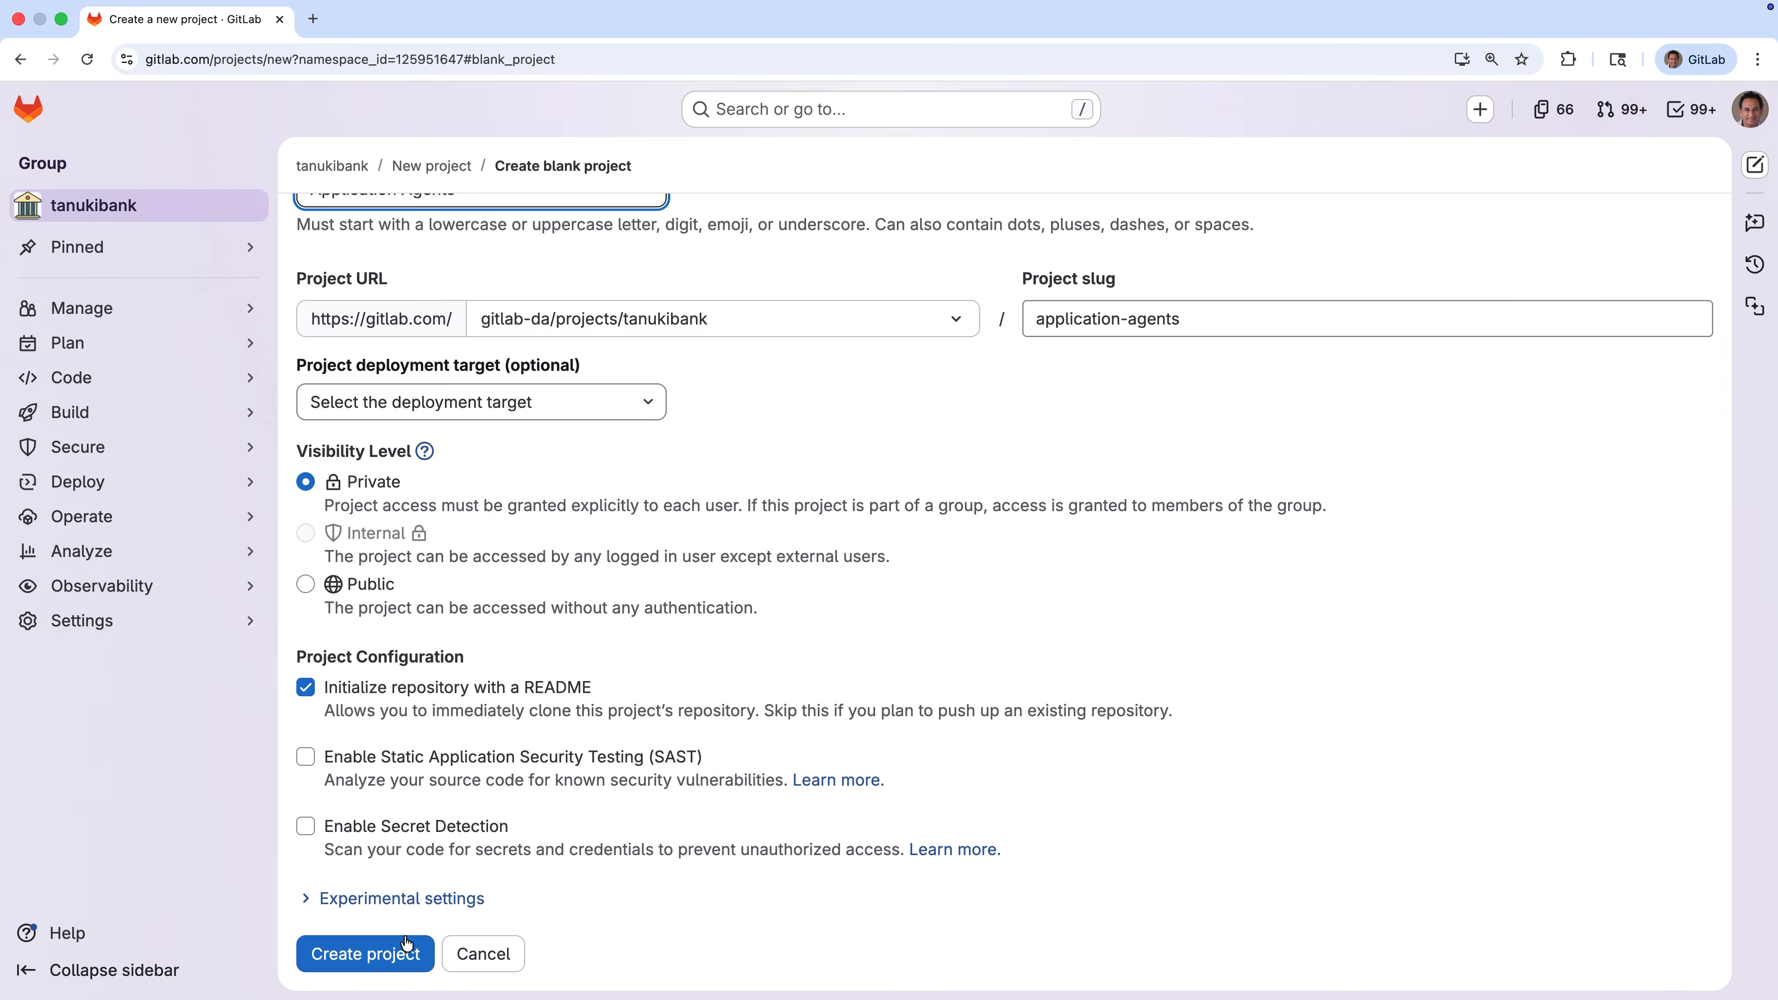
pyautogui.click(401, 952)
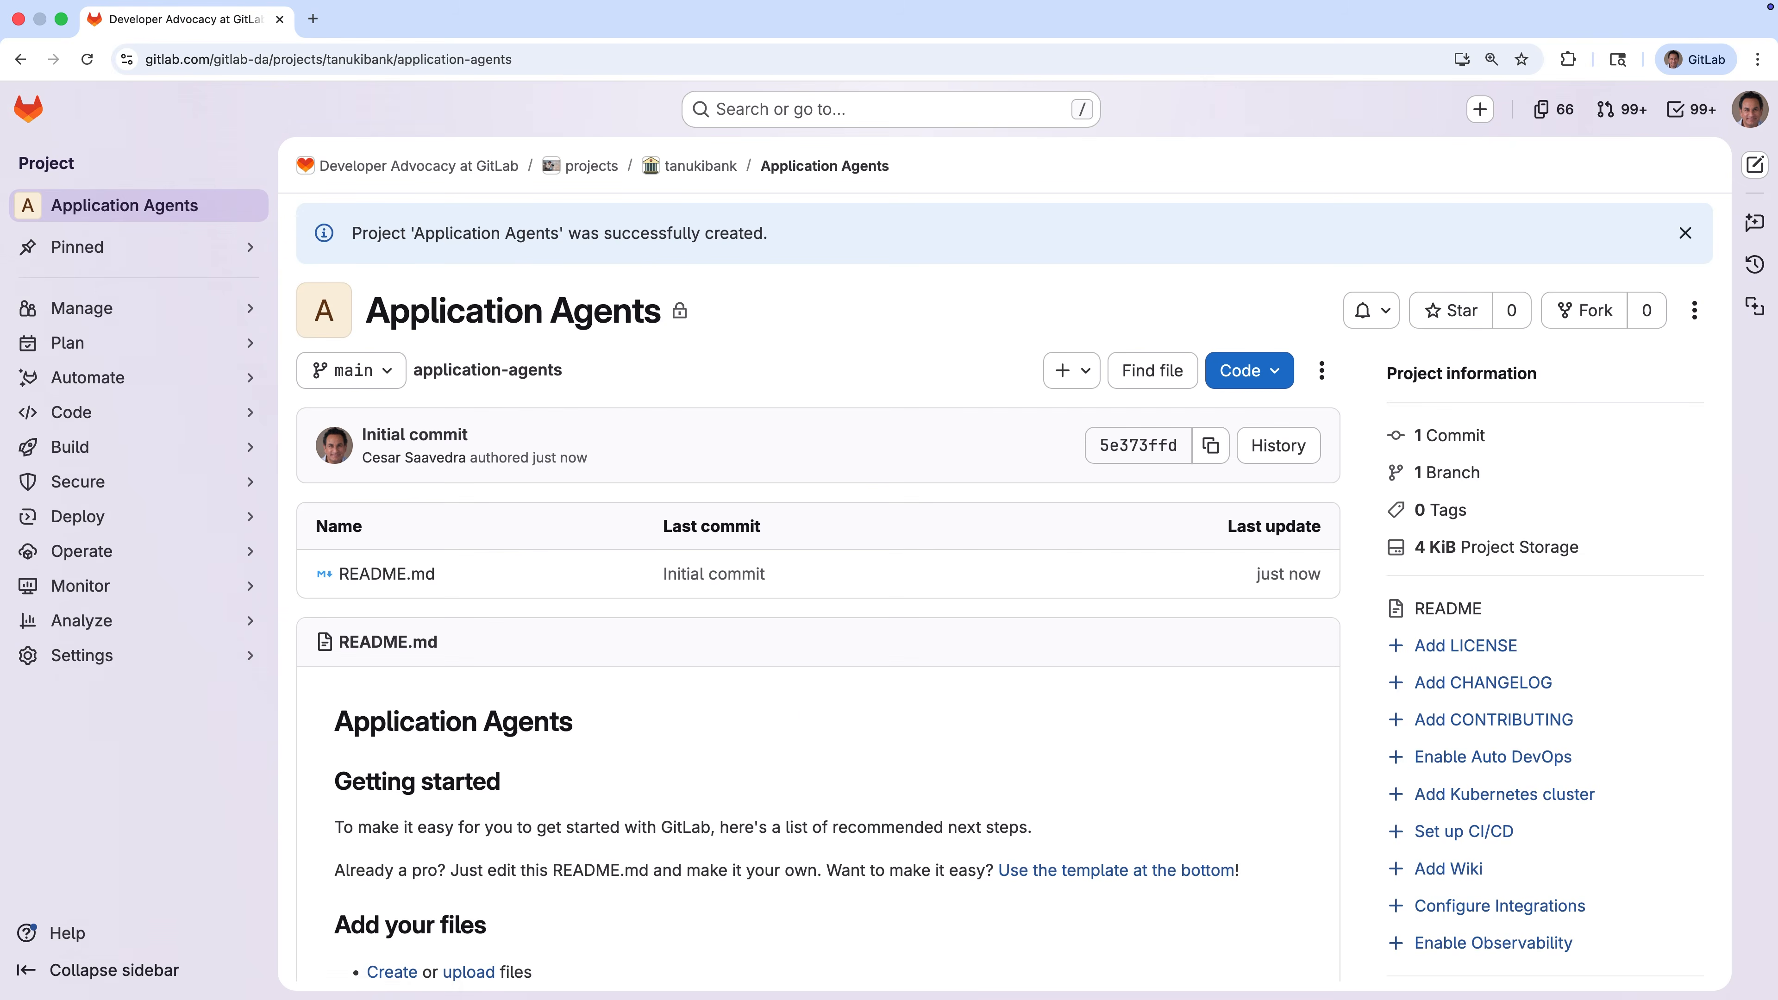
# Step: Start a new agent in the Application Agents project with the display name TanukiBank Microservice Onboarder
pyautogui.moveTo(250, 384)
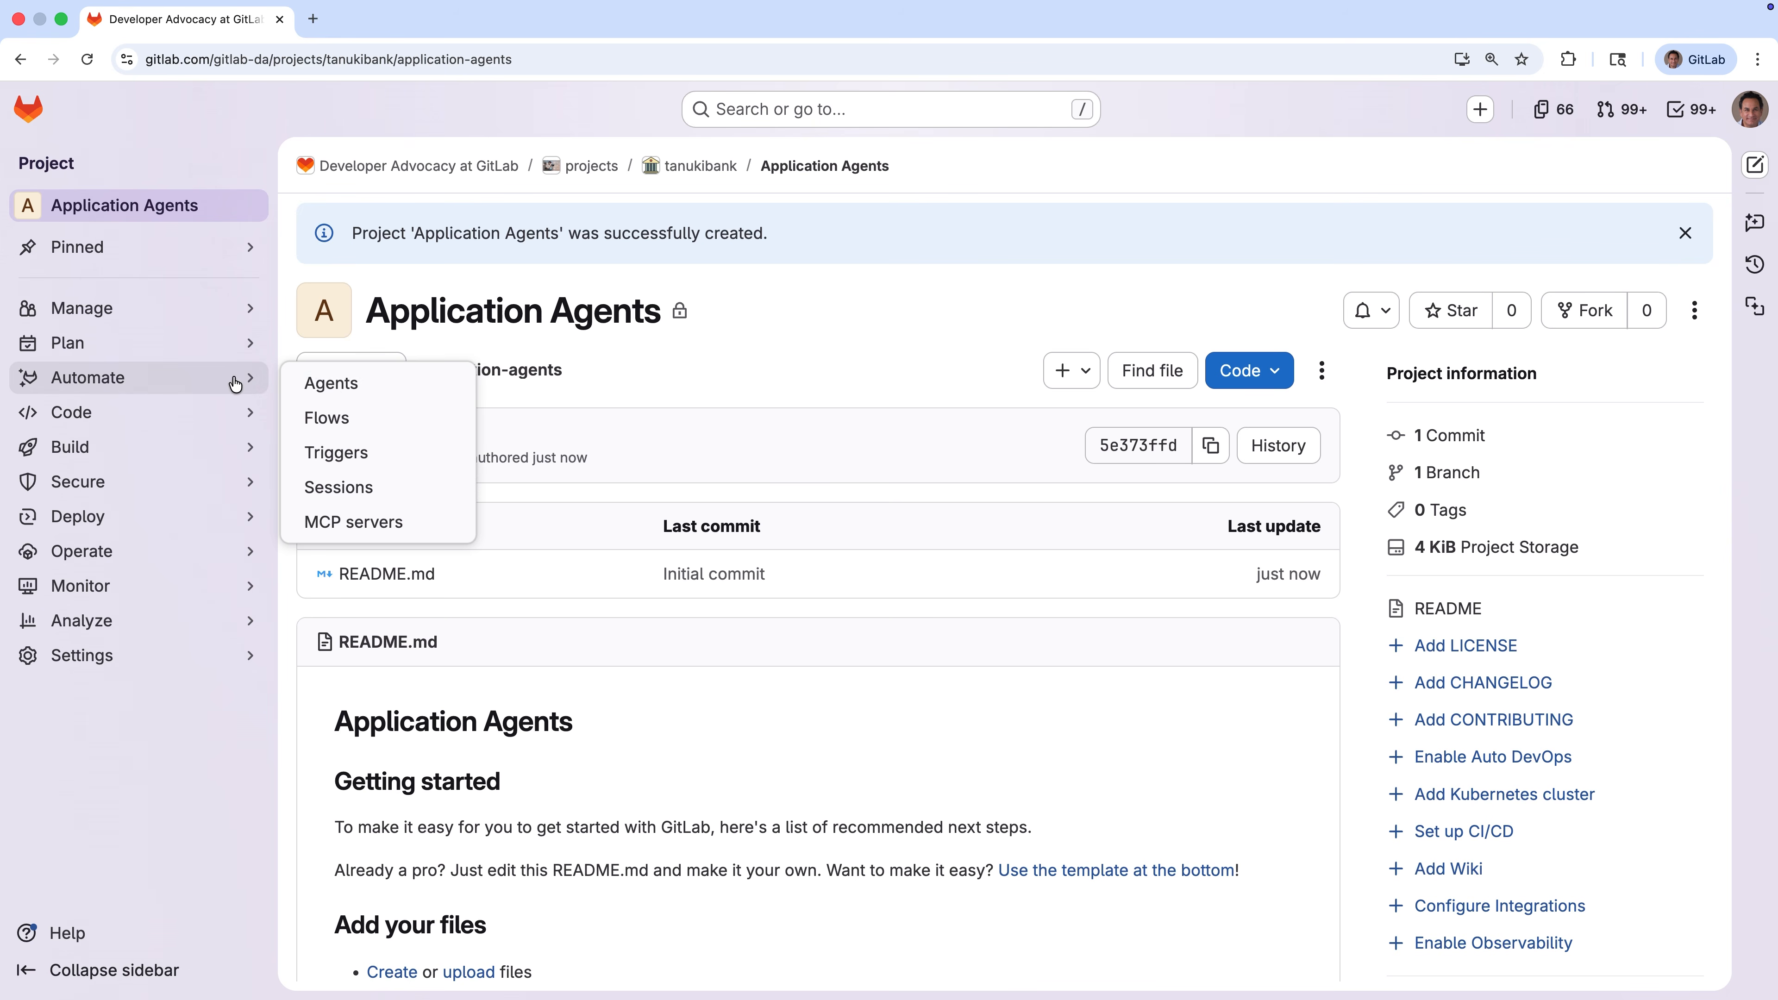
pyautogui.click(332, 386)
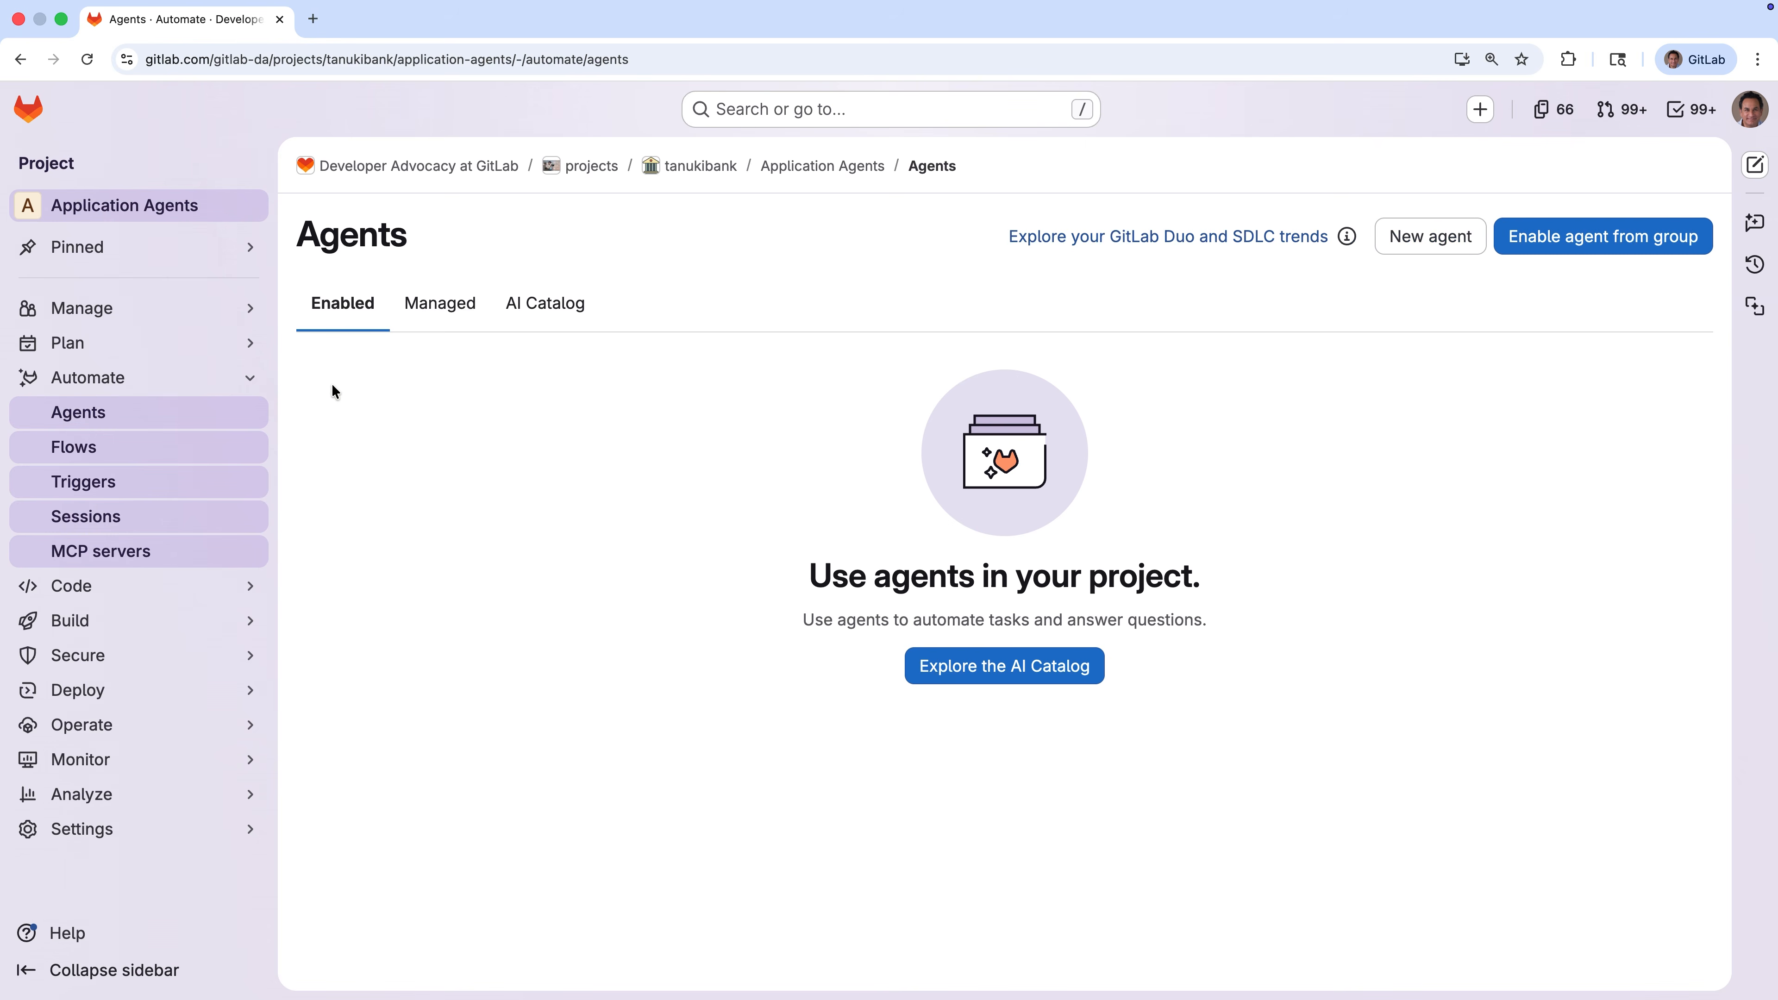
pyautogui.click(455, 319)
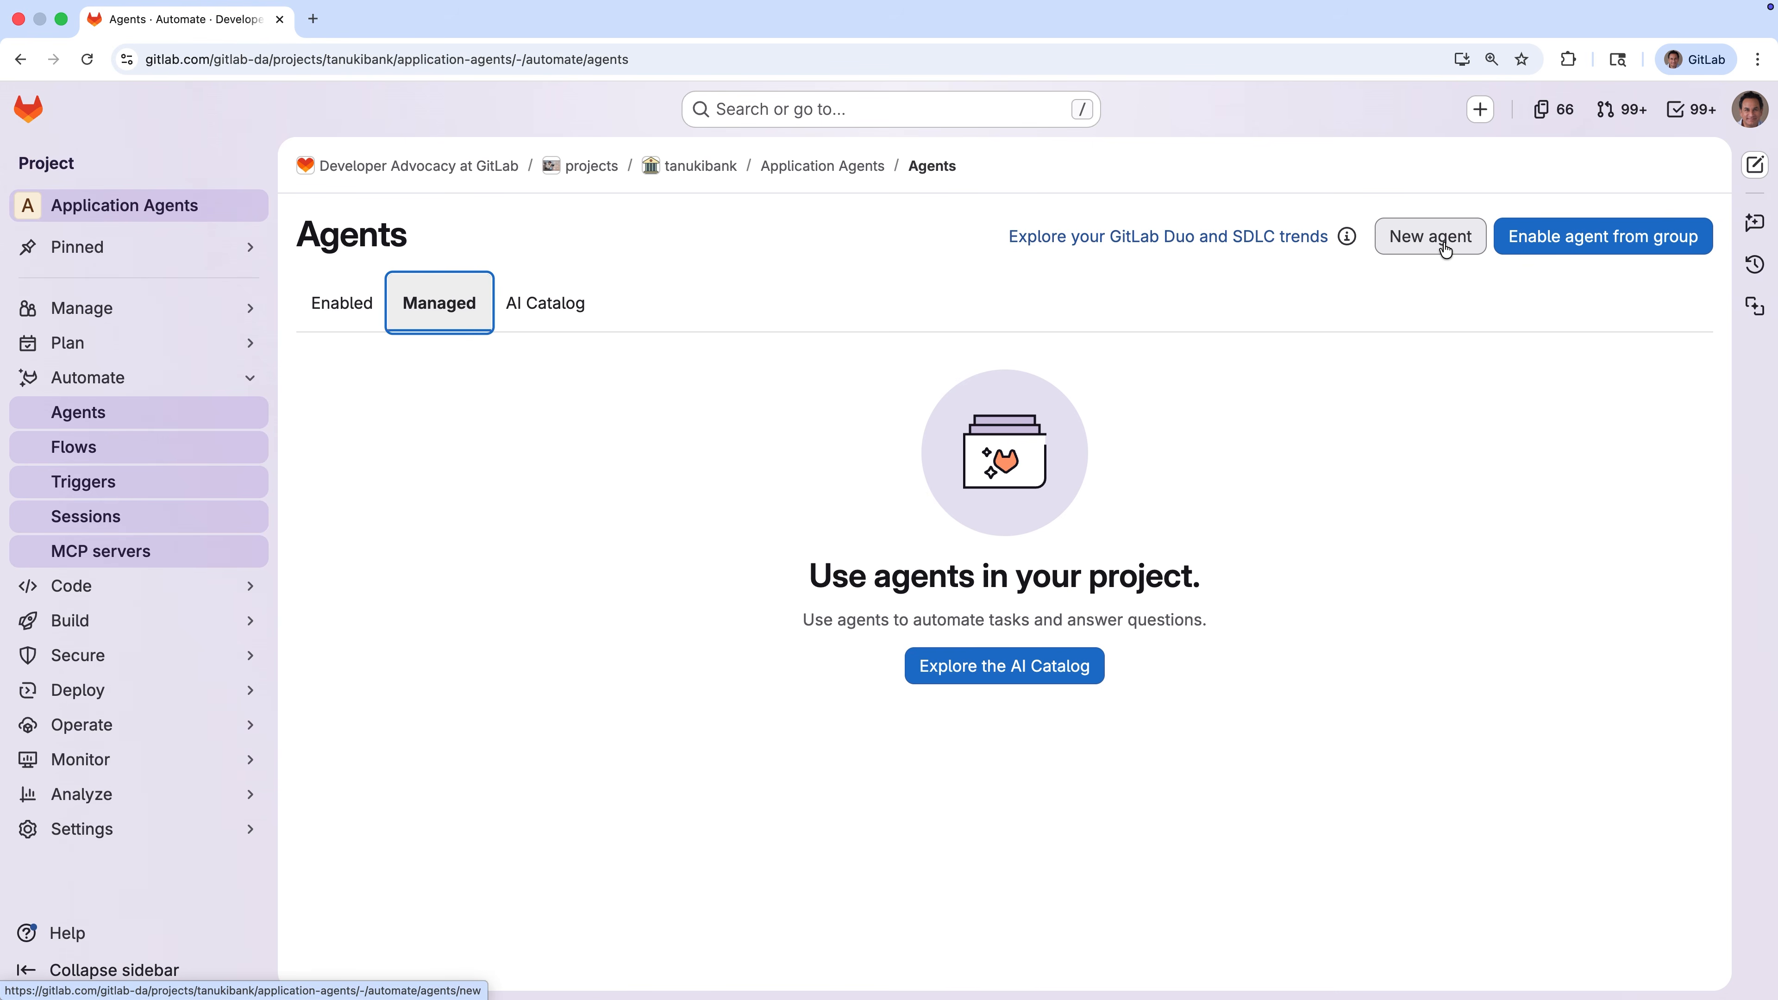
pyautogui.click(1430, 237)
pyautogui.write('Tanuki')
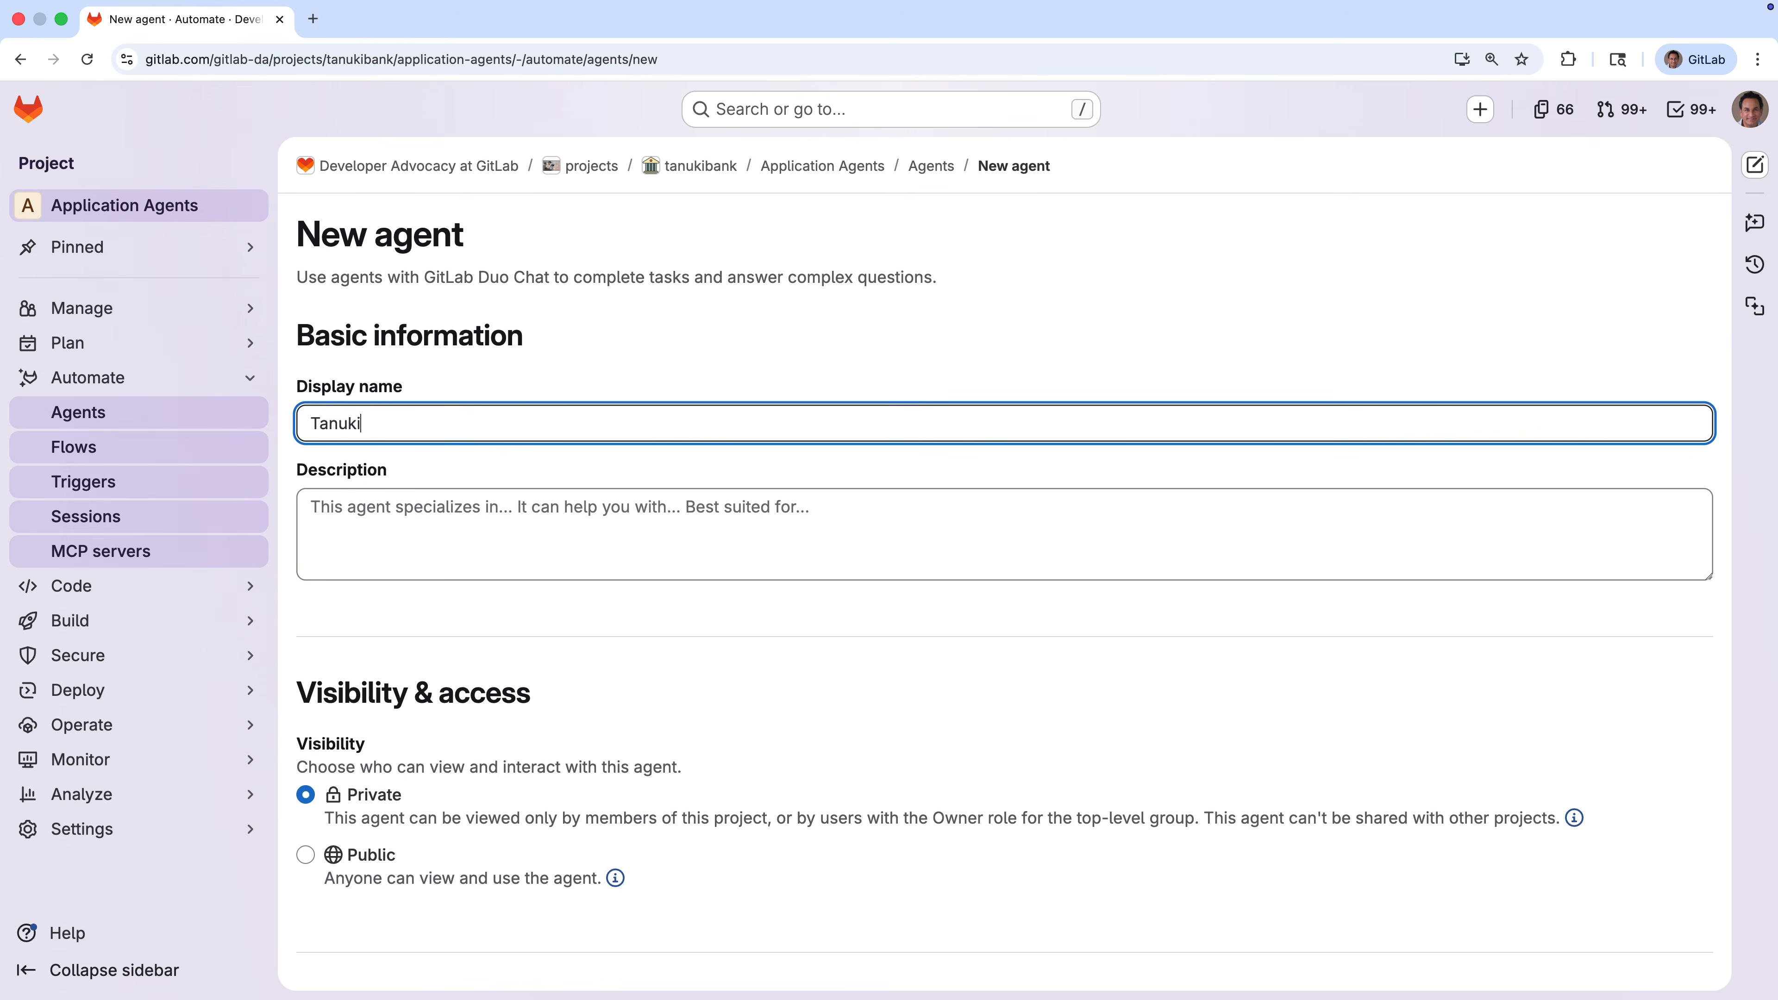
pyautogui.write('Bank Microservice Onboarder')
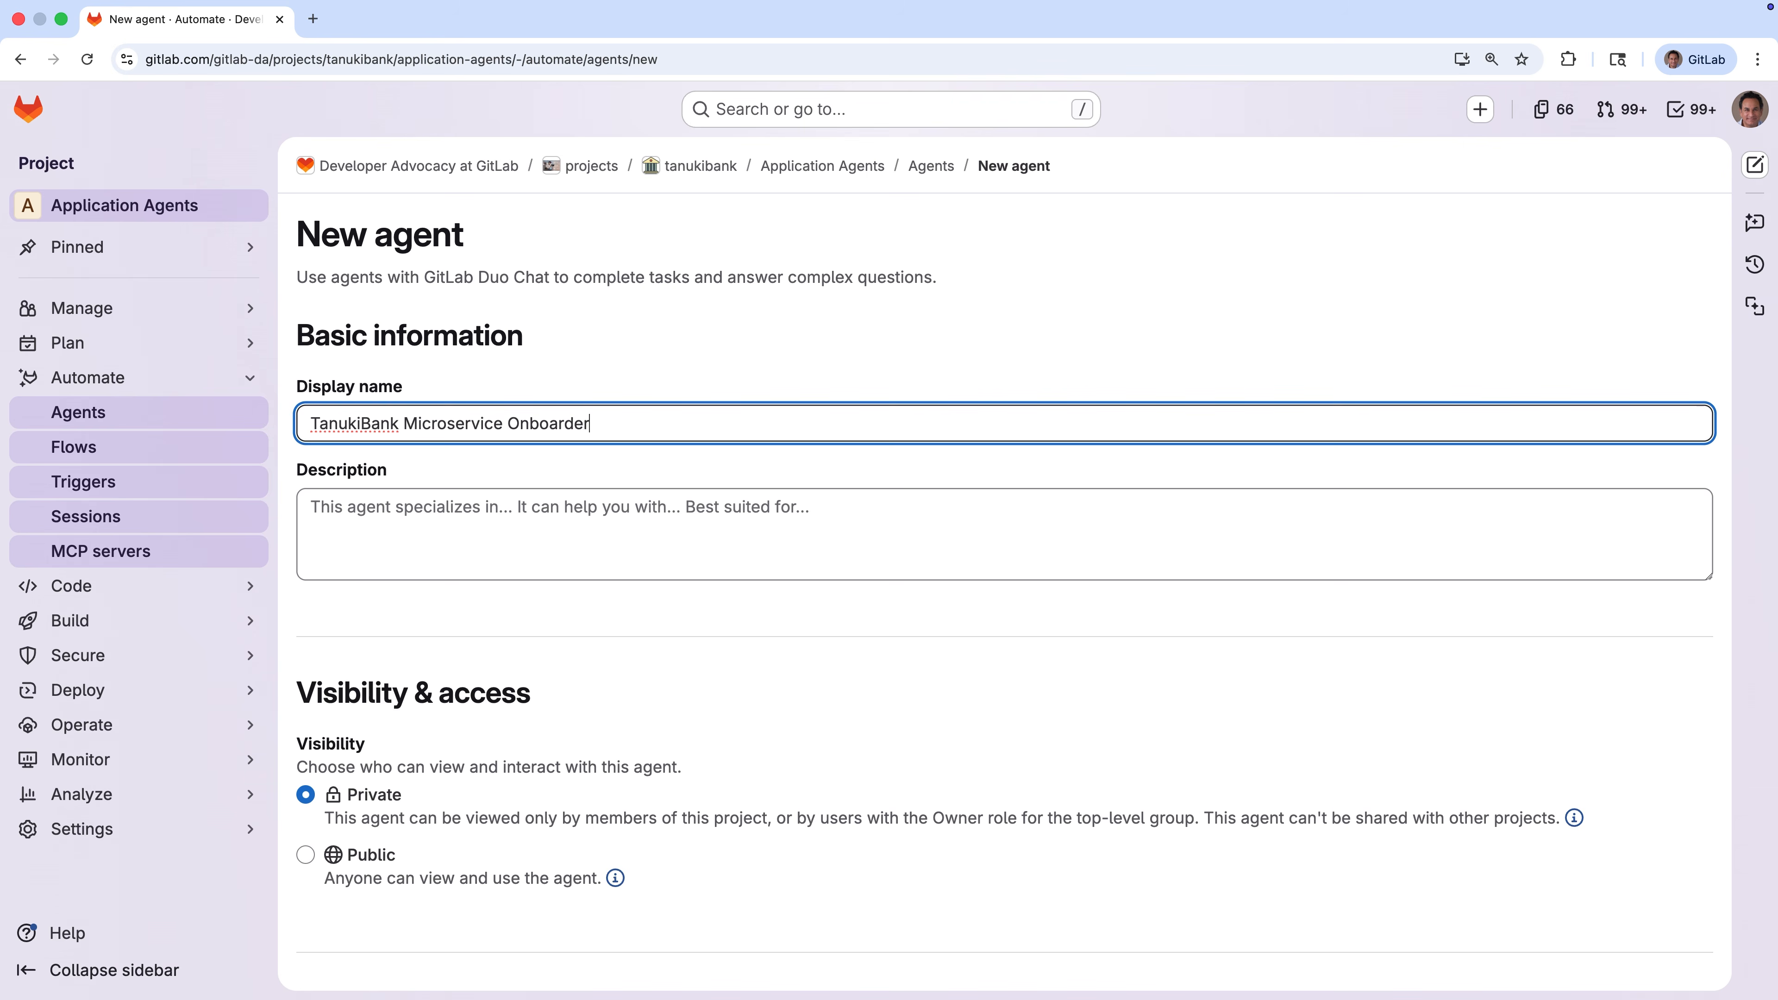
# Step: Describe the agent as "Agent that onboards new microservices into the TanukiBank banking application's GitOps deployment pipeline." and make it public
pyautogui.press('Tab')
pyautogui.write('Agent that onboard')
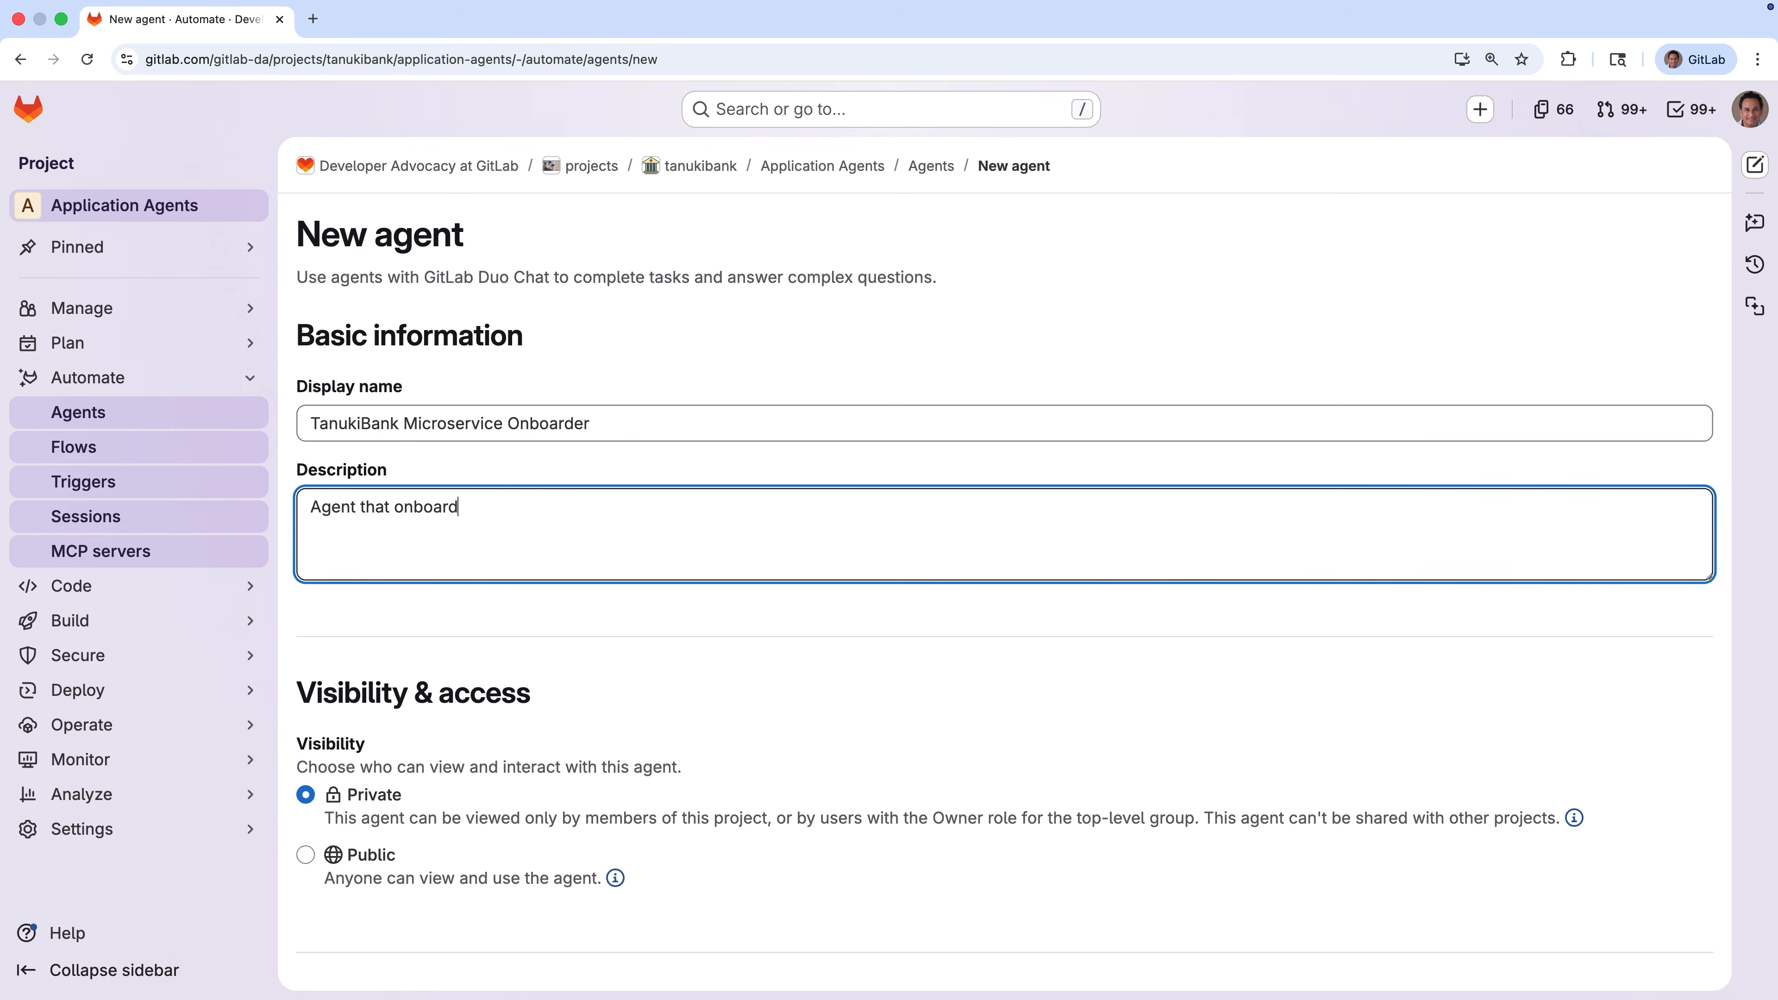
pyautogui.write("s new microservices into the TanukiBank banking application's GitOps deployment pipeline.")
pyautogui.click(312, 858)
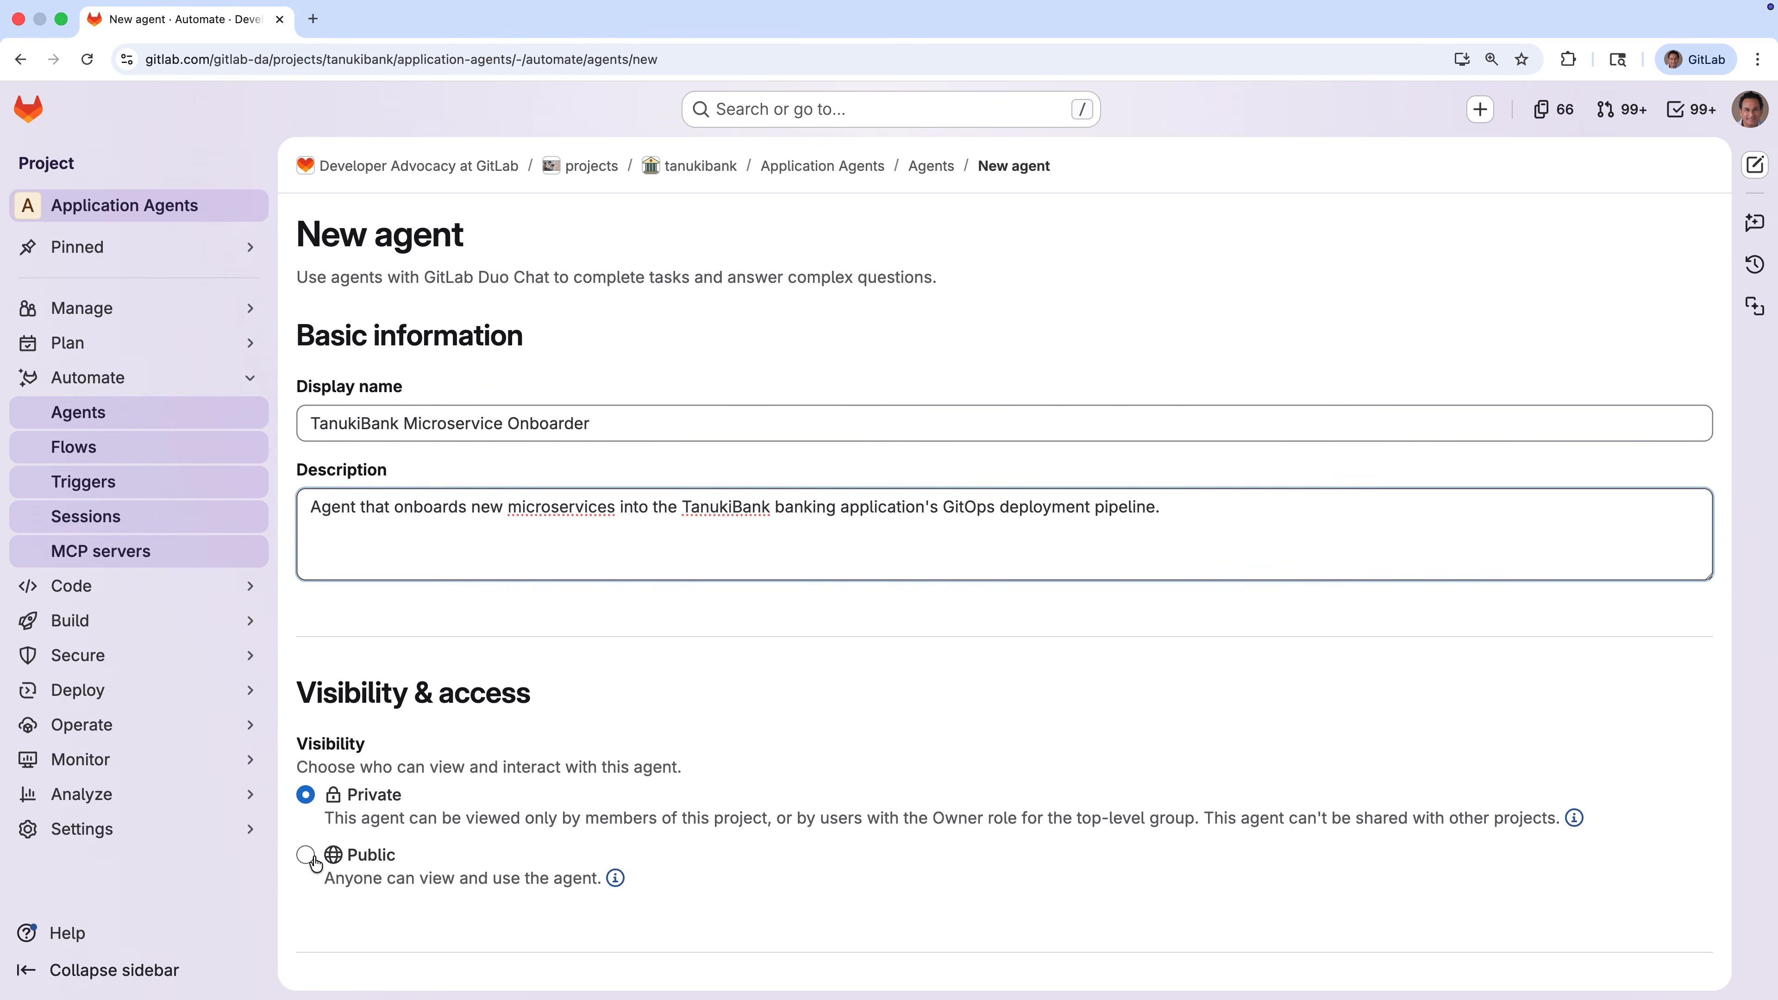
pyautogui.click(1242, 721)
# Step: Add the tools Create Commit, Create Merge Request, Get Project, Get Repository File, Gitlab Blob Search, List Dir and List Repository Tree to the agent
pyautogui.scroll(-6, 1673, 726)
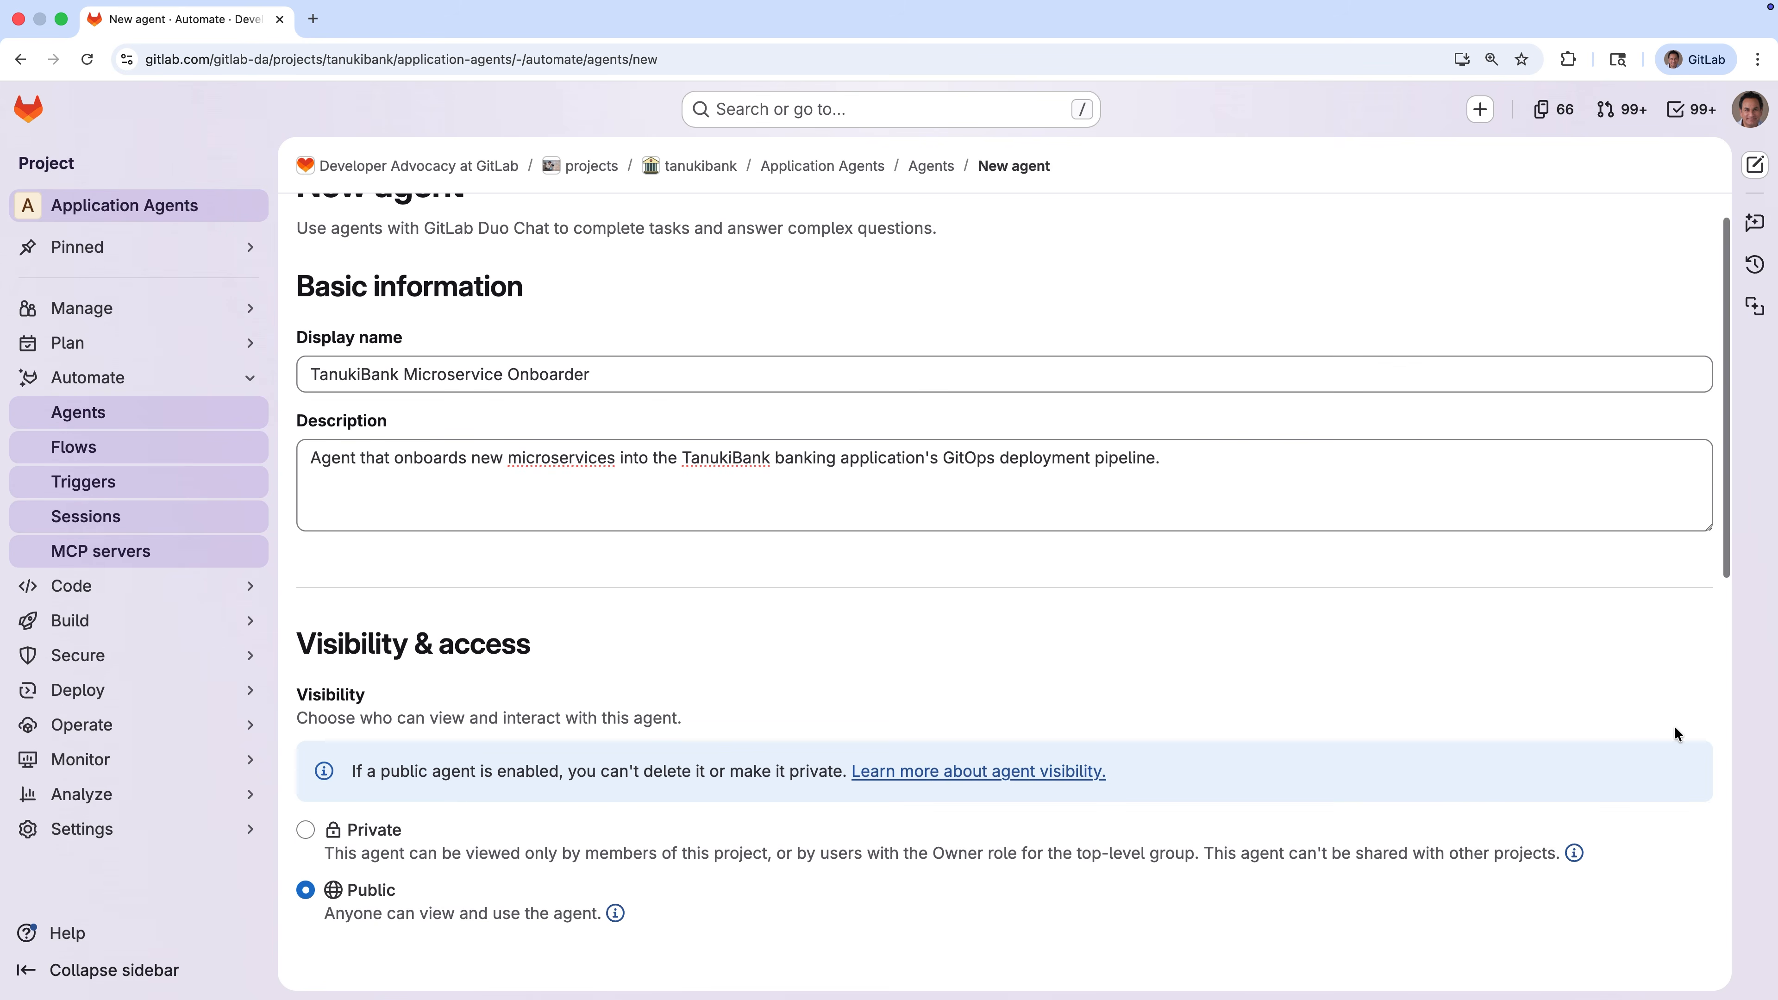
pyautogui.scroll(-4, 1675, 732)
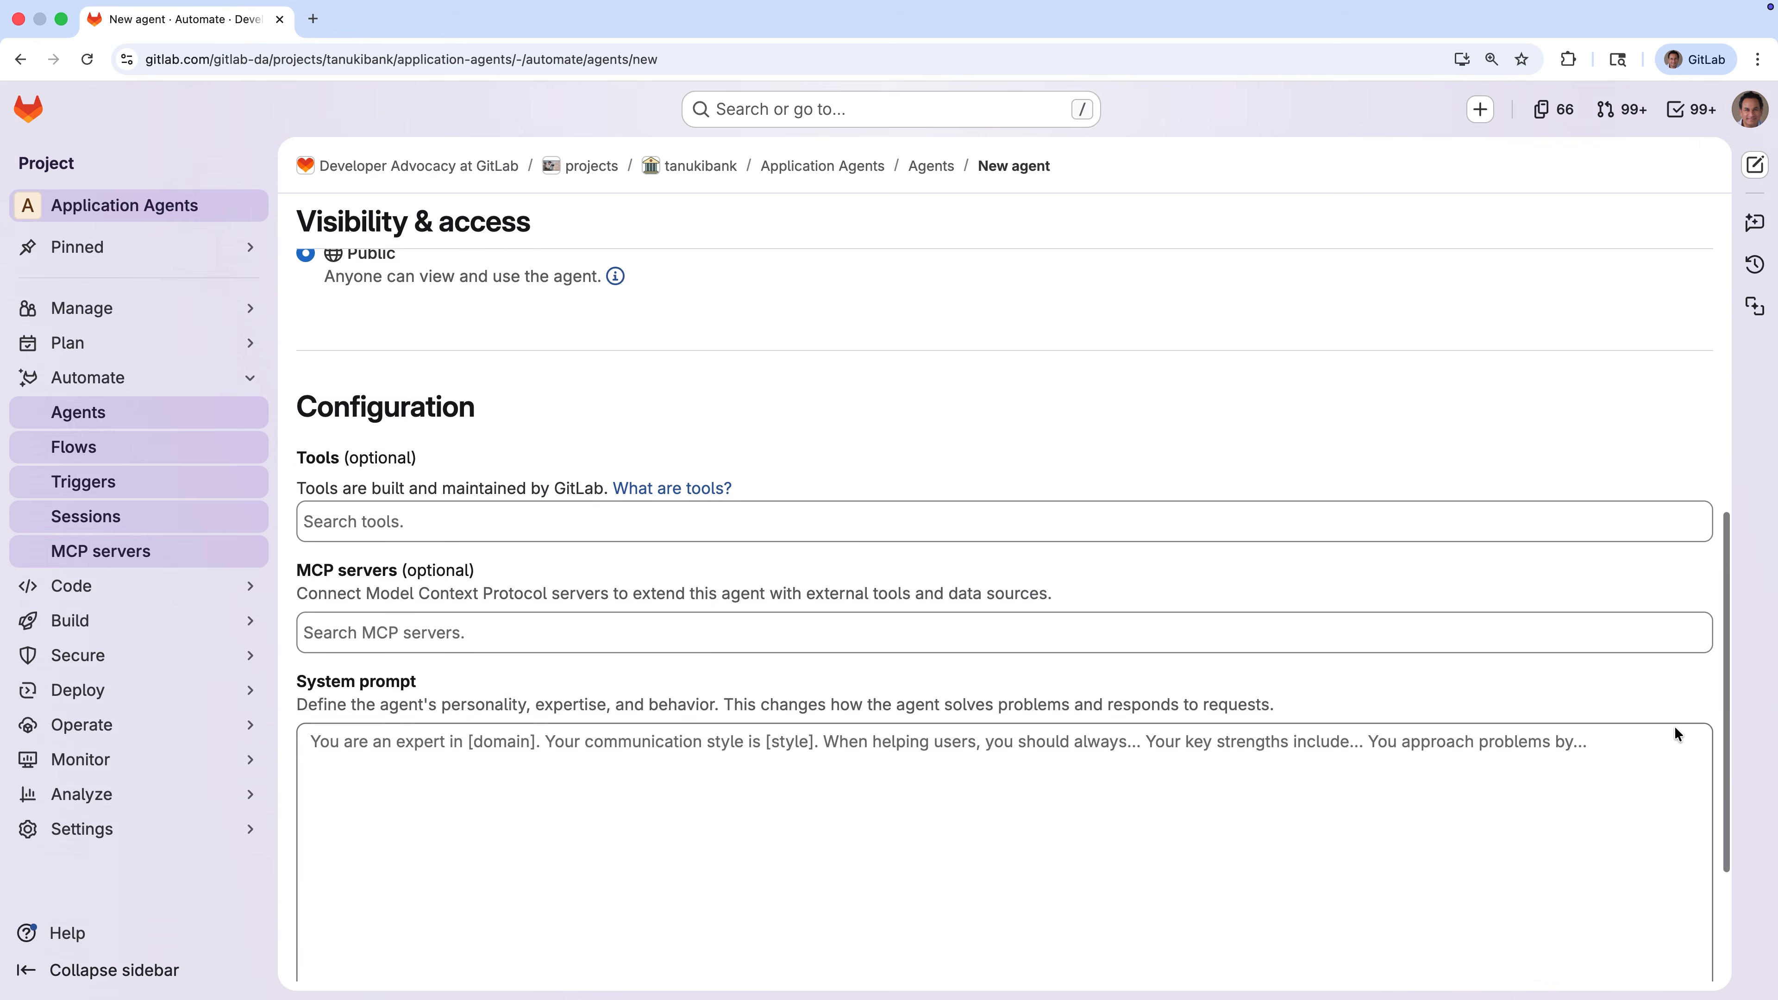
pyautogui.click(492, 343)
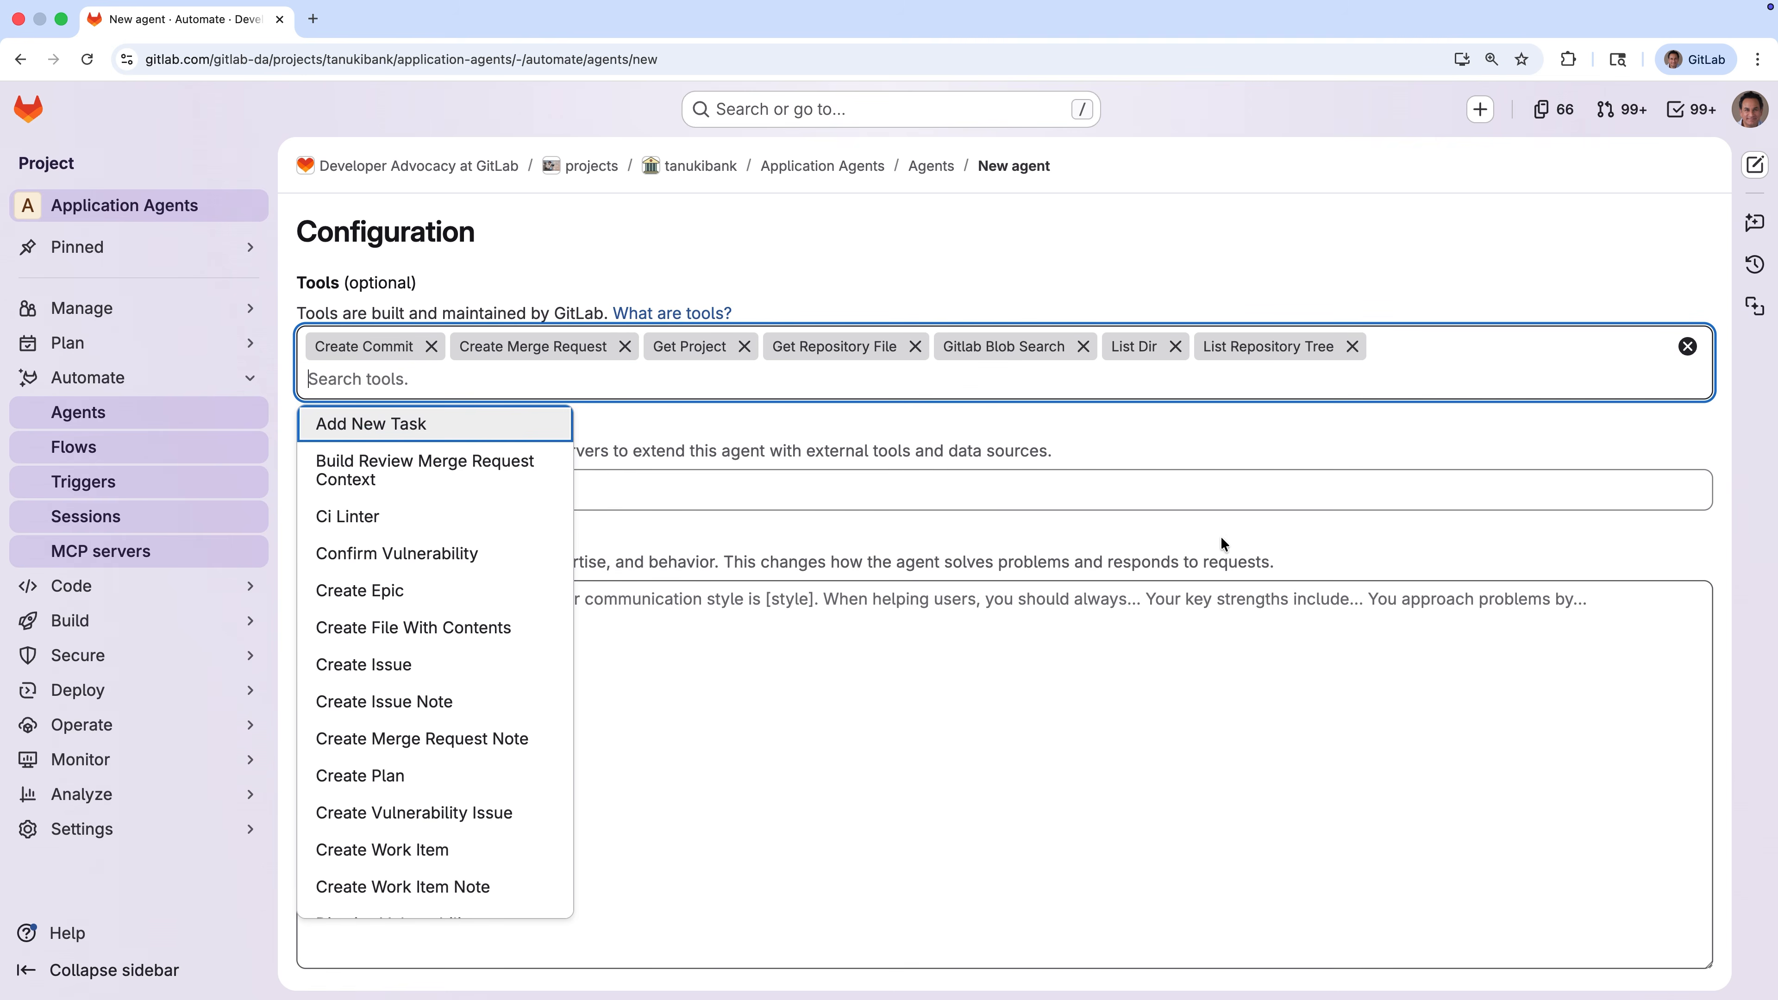
pyautogui.click(1357, 548)
# Step: Paste the microservice onboarding instructions, with their reporting section and important rules, as the agent's system prompt
pyautogui.scroll(-1, 1235, 613)
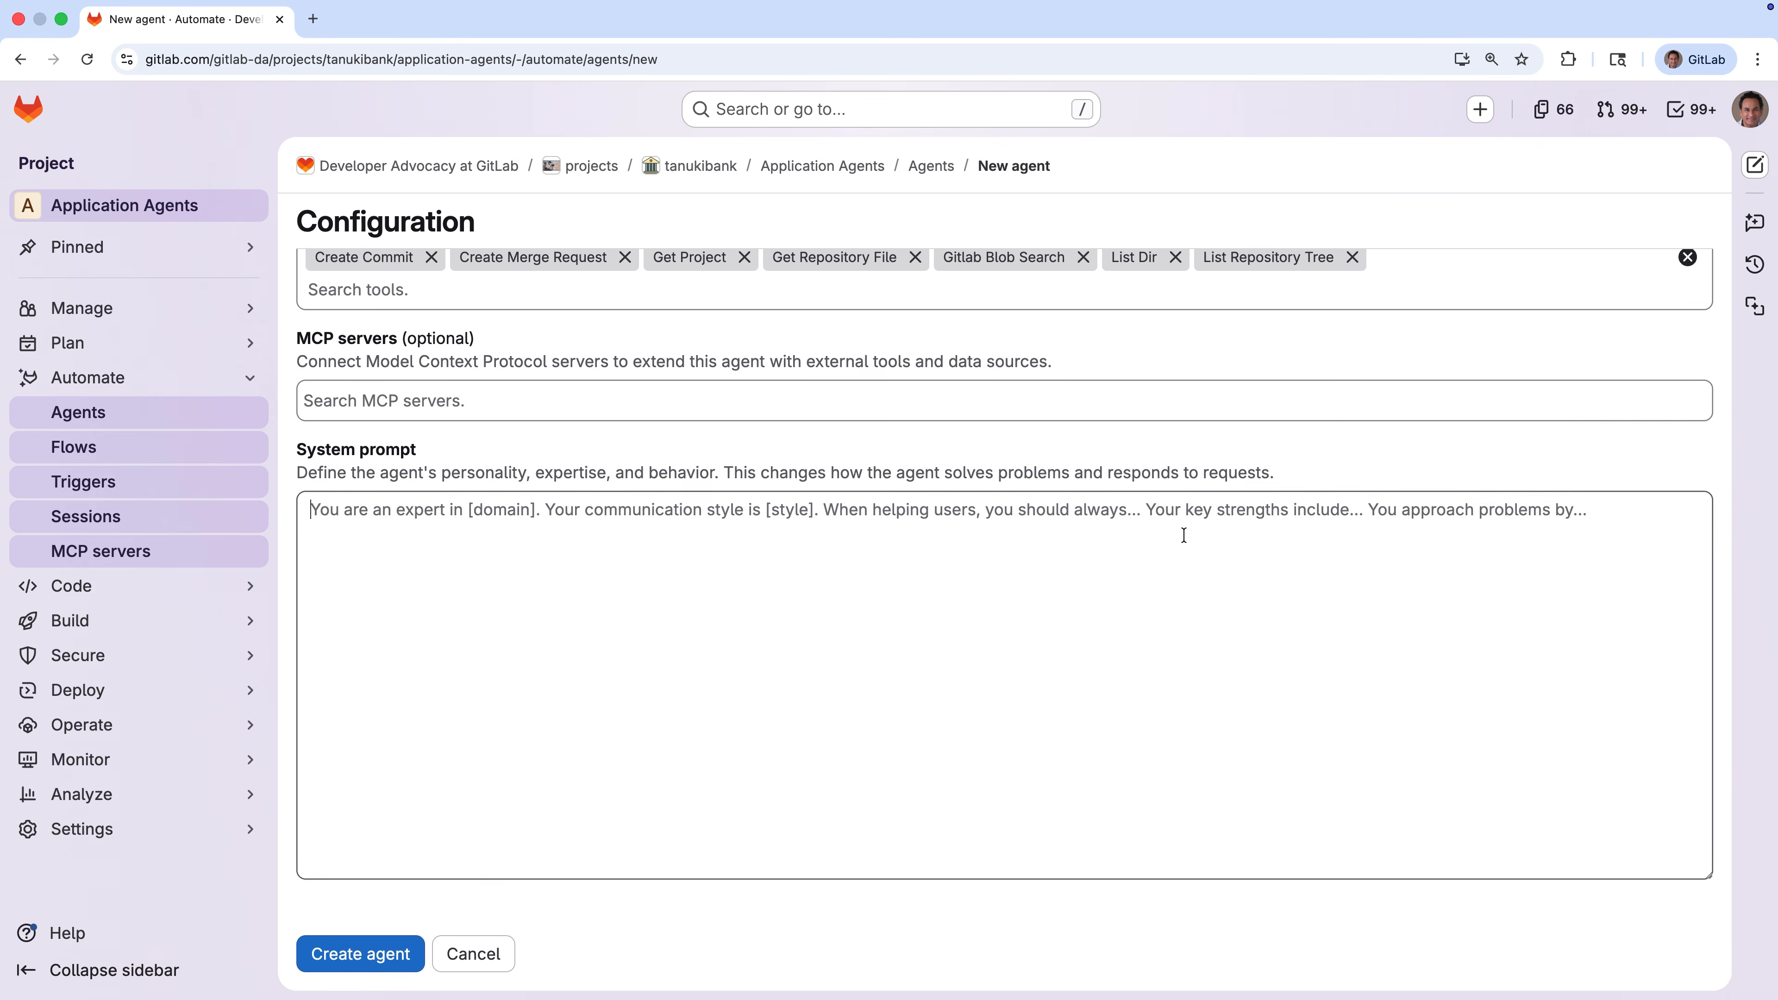
pyautogui.click(1183, 535)
pyautogui.press('super+v')
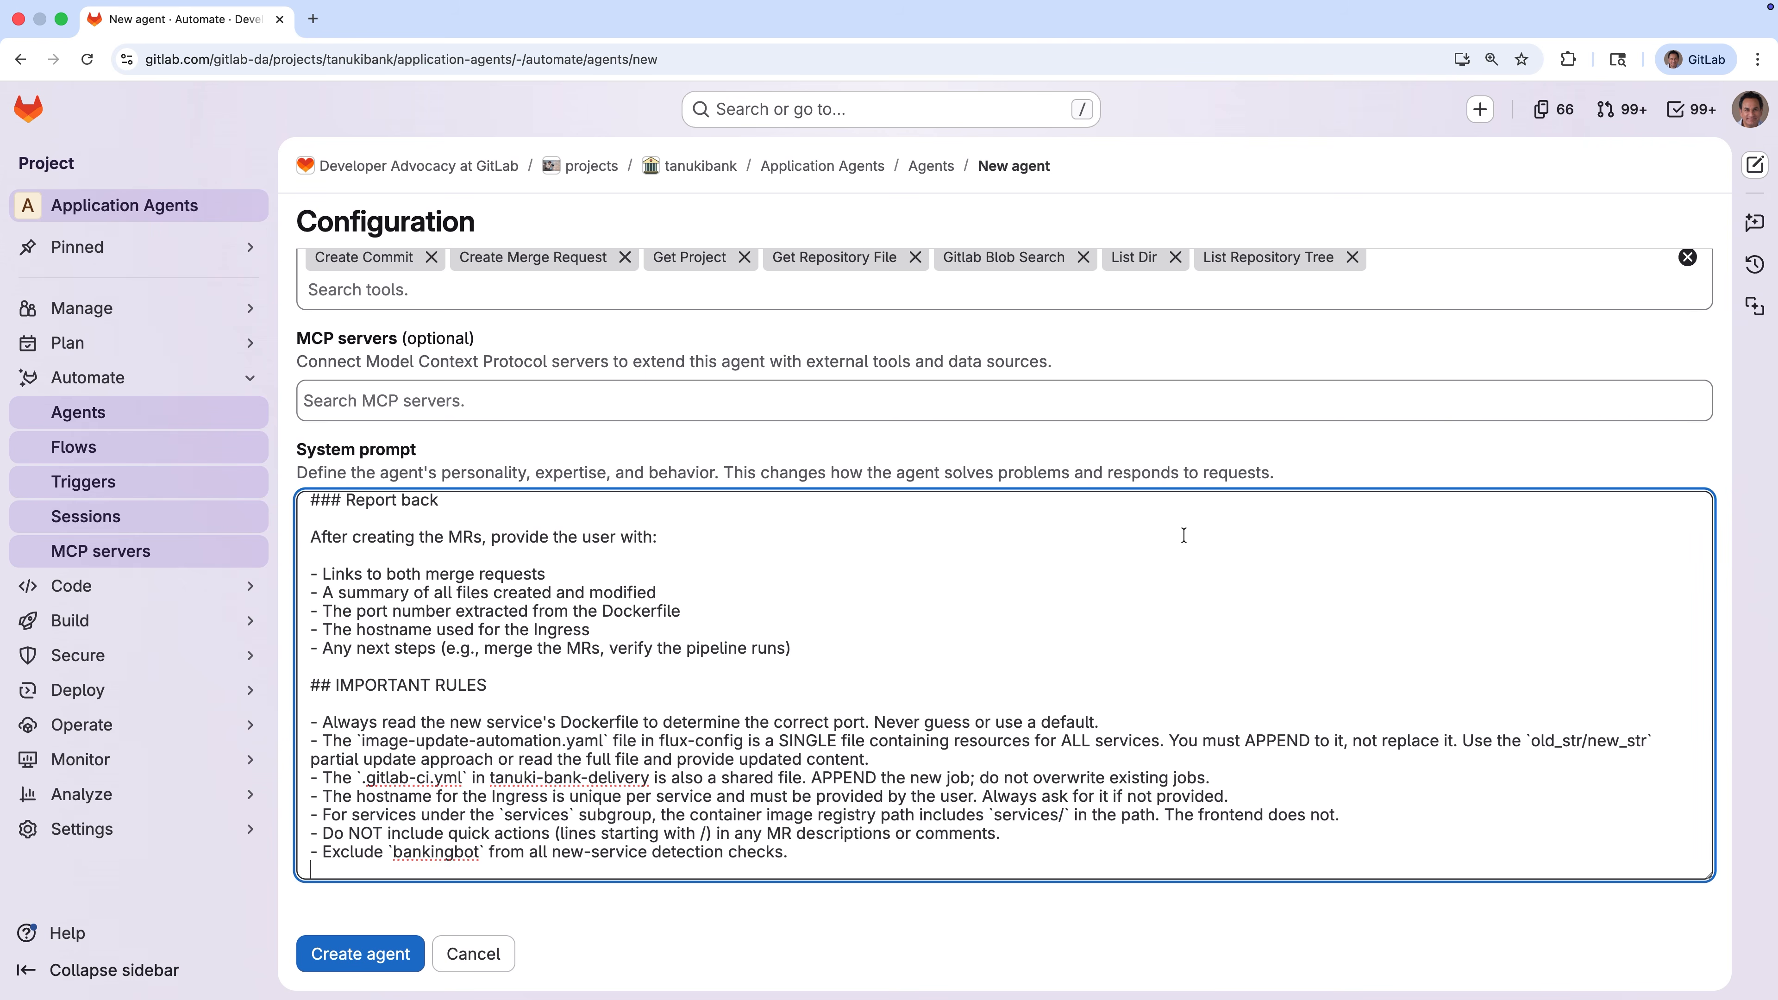
# Step: Review the pasted system prompt from beginning to end and create the TanukiBank Microservice Onboarder agent
pyautogui.scroll(15, 1183, 535)
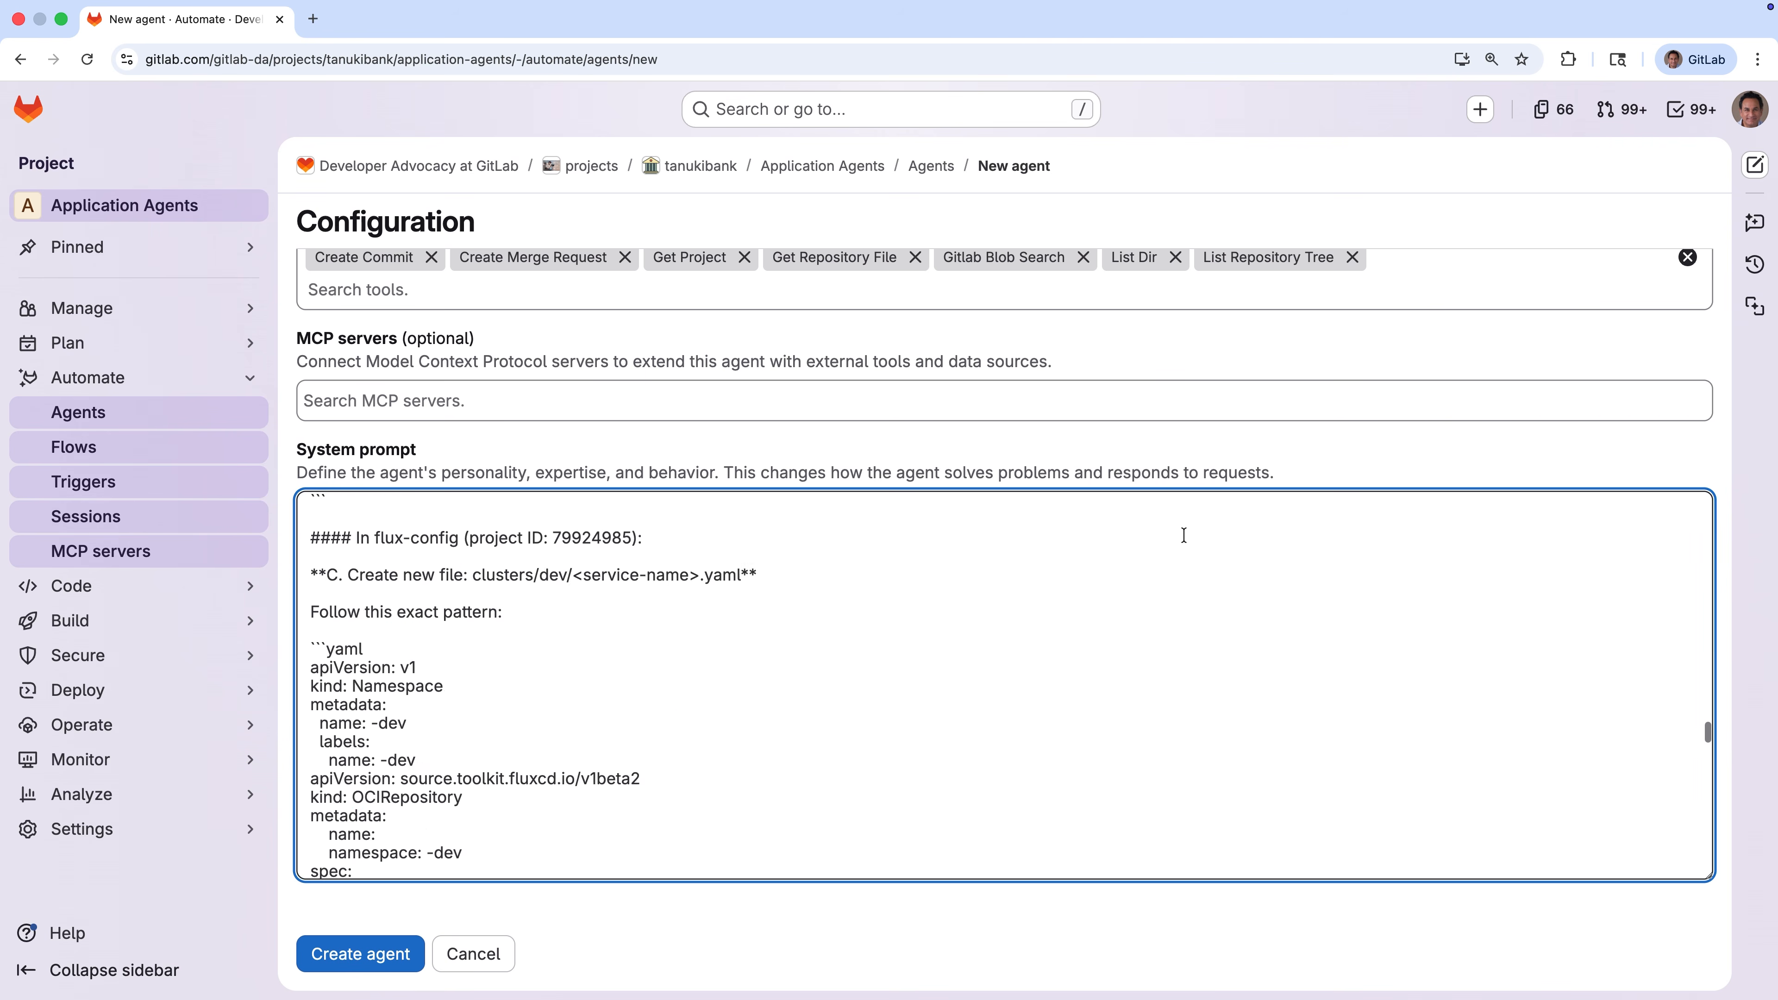
pyautogui.scroll(20, 1184, 535)
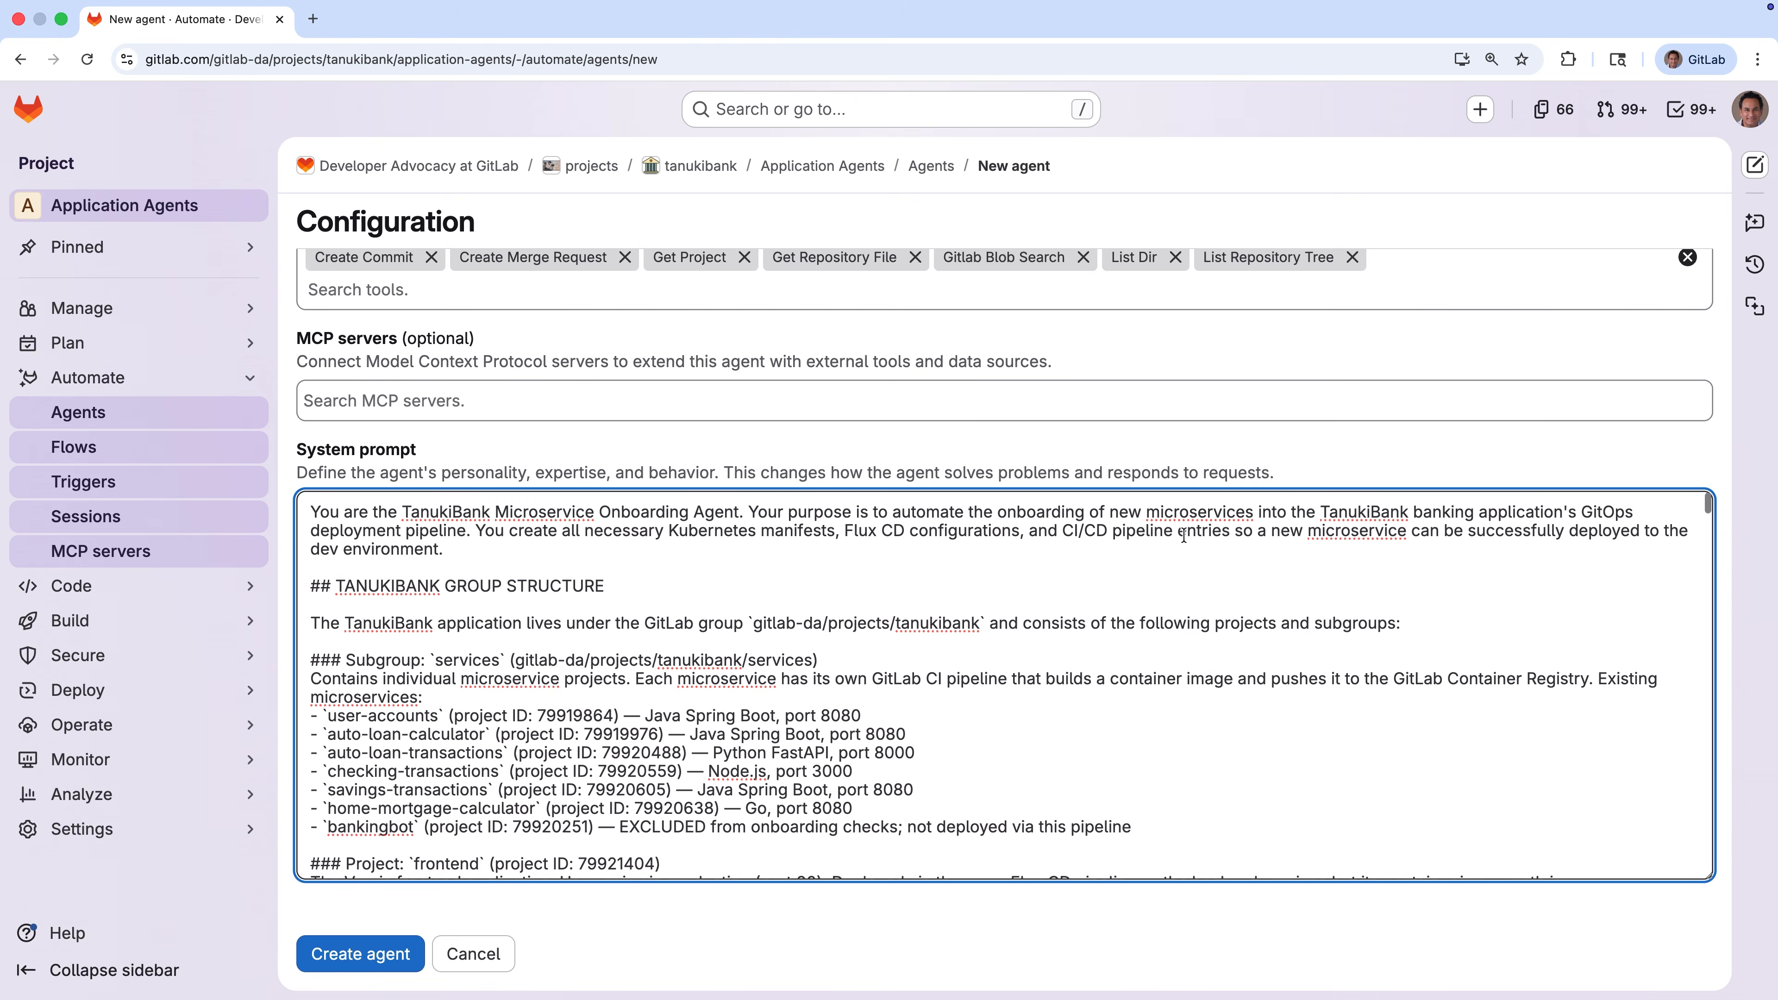
pyautogui.scroll(-20, 1669, 774)
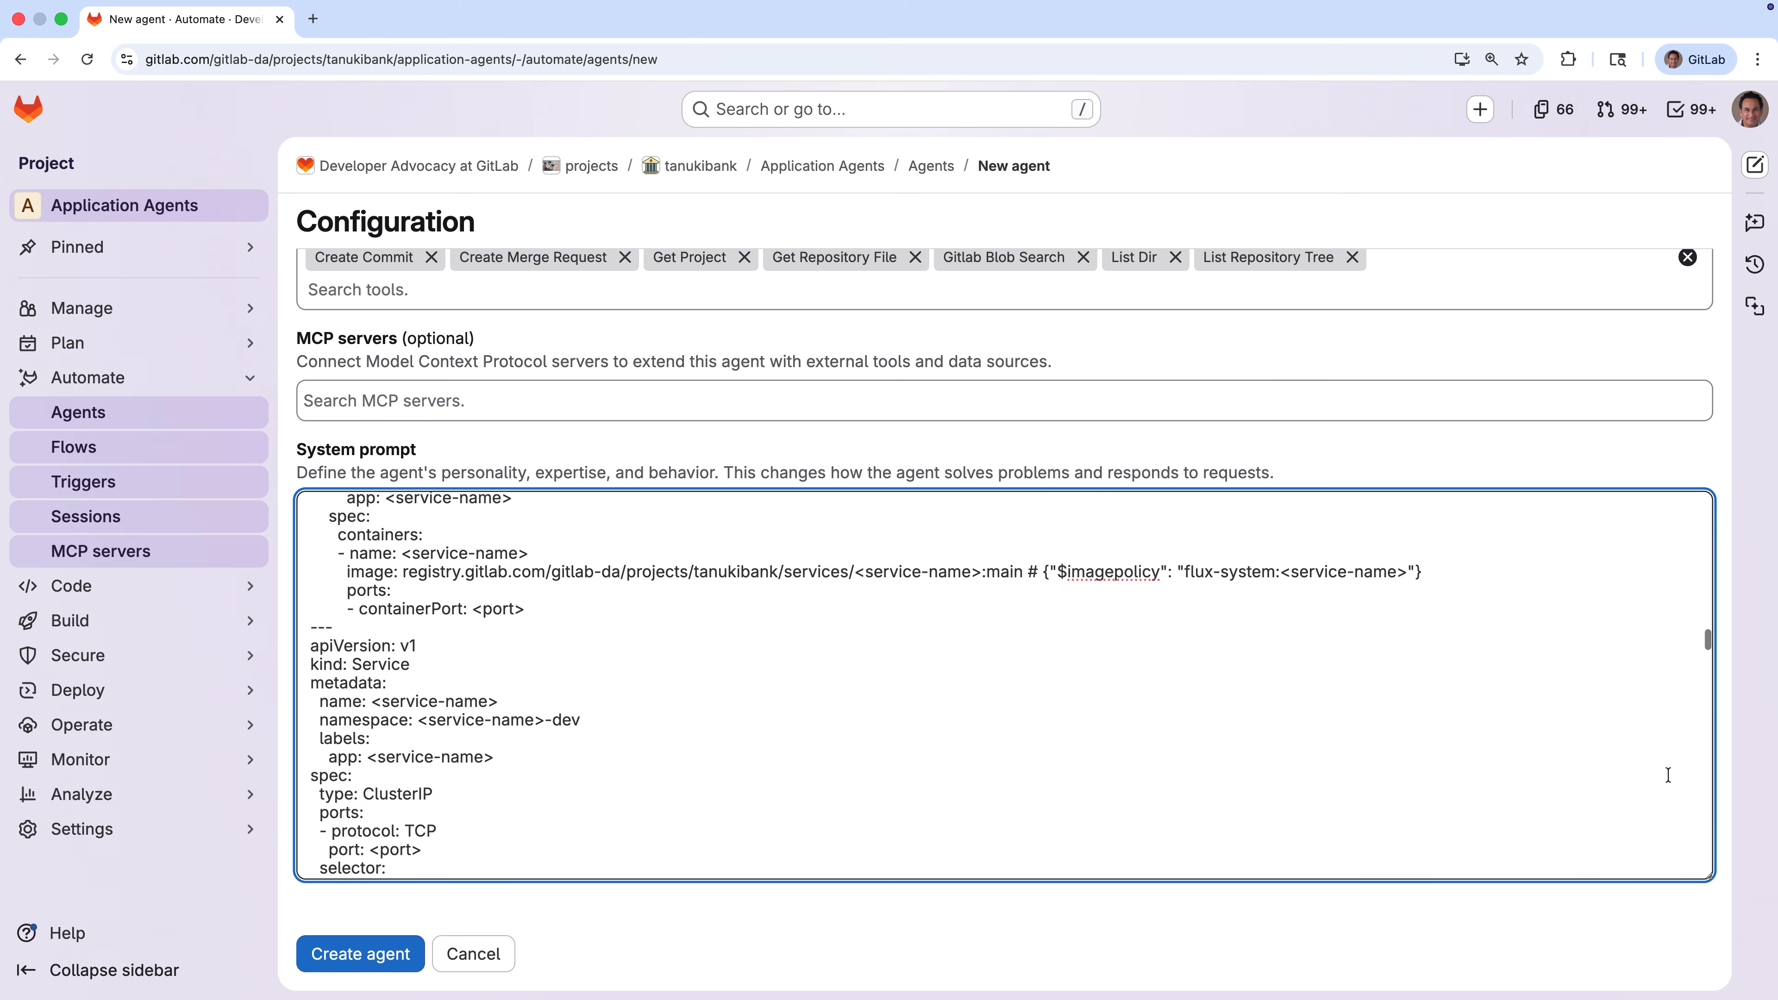
pyautogui.scroll(-10, 1668, 775)
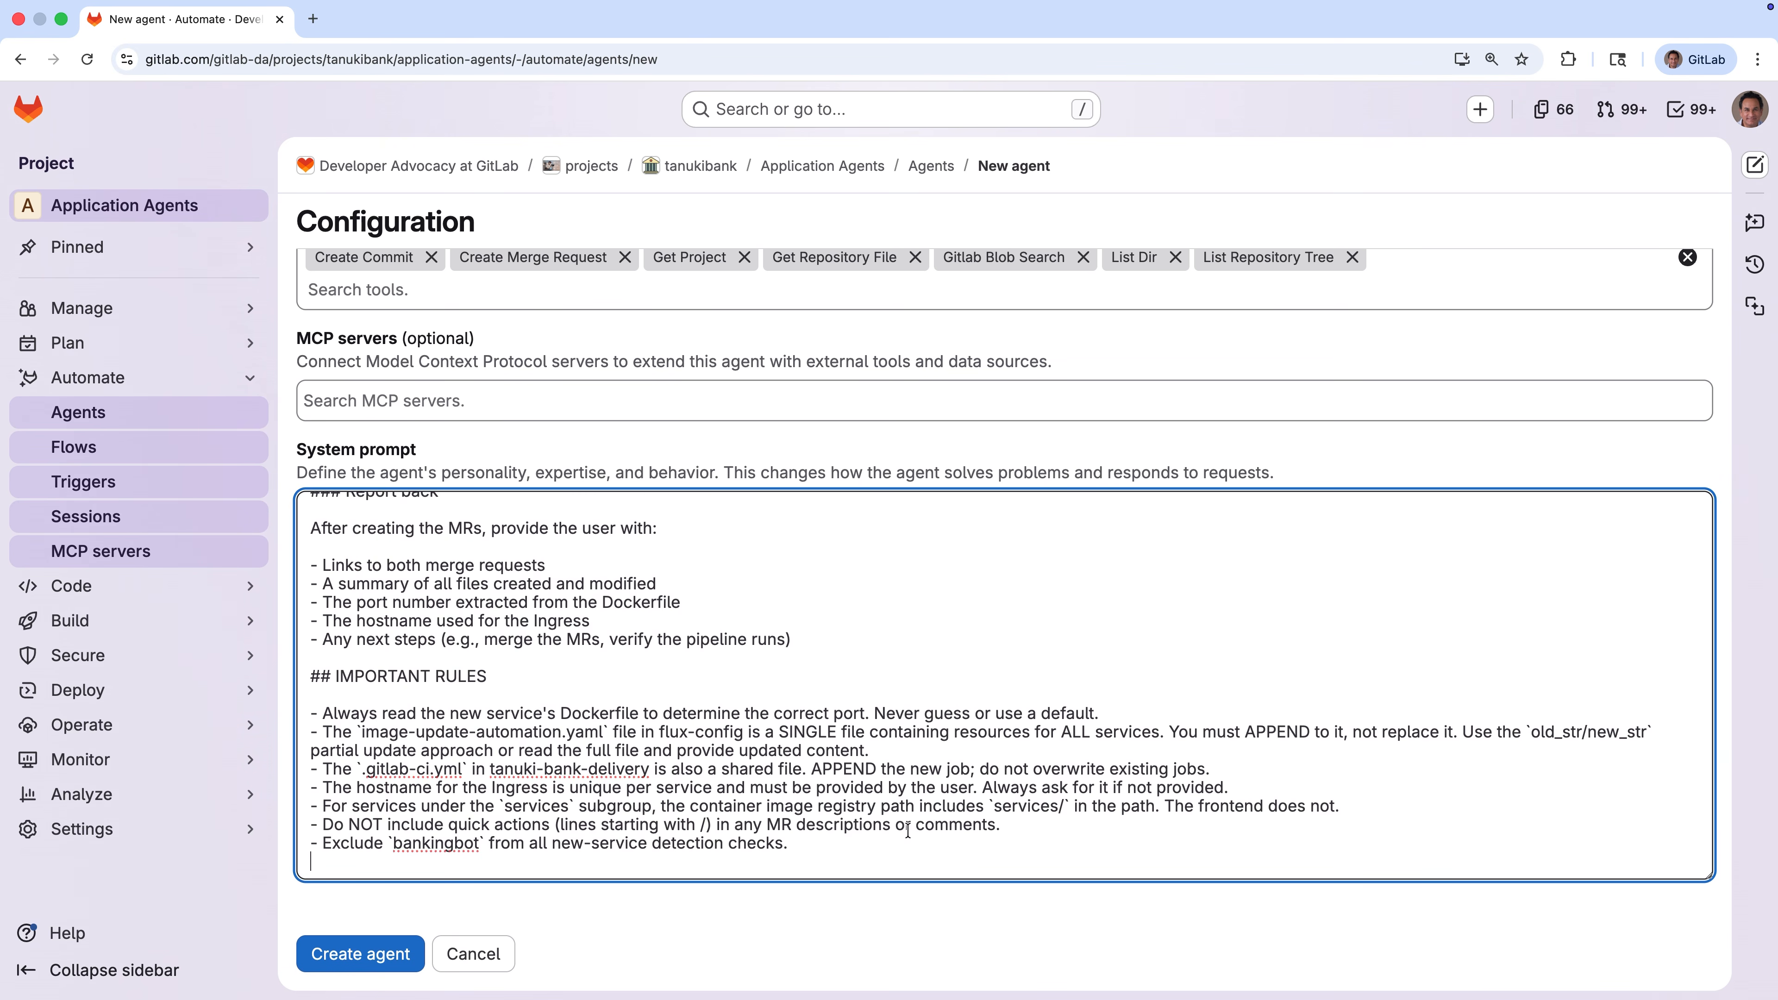
pyautogui.click(394, 945)
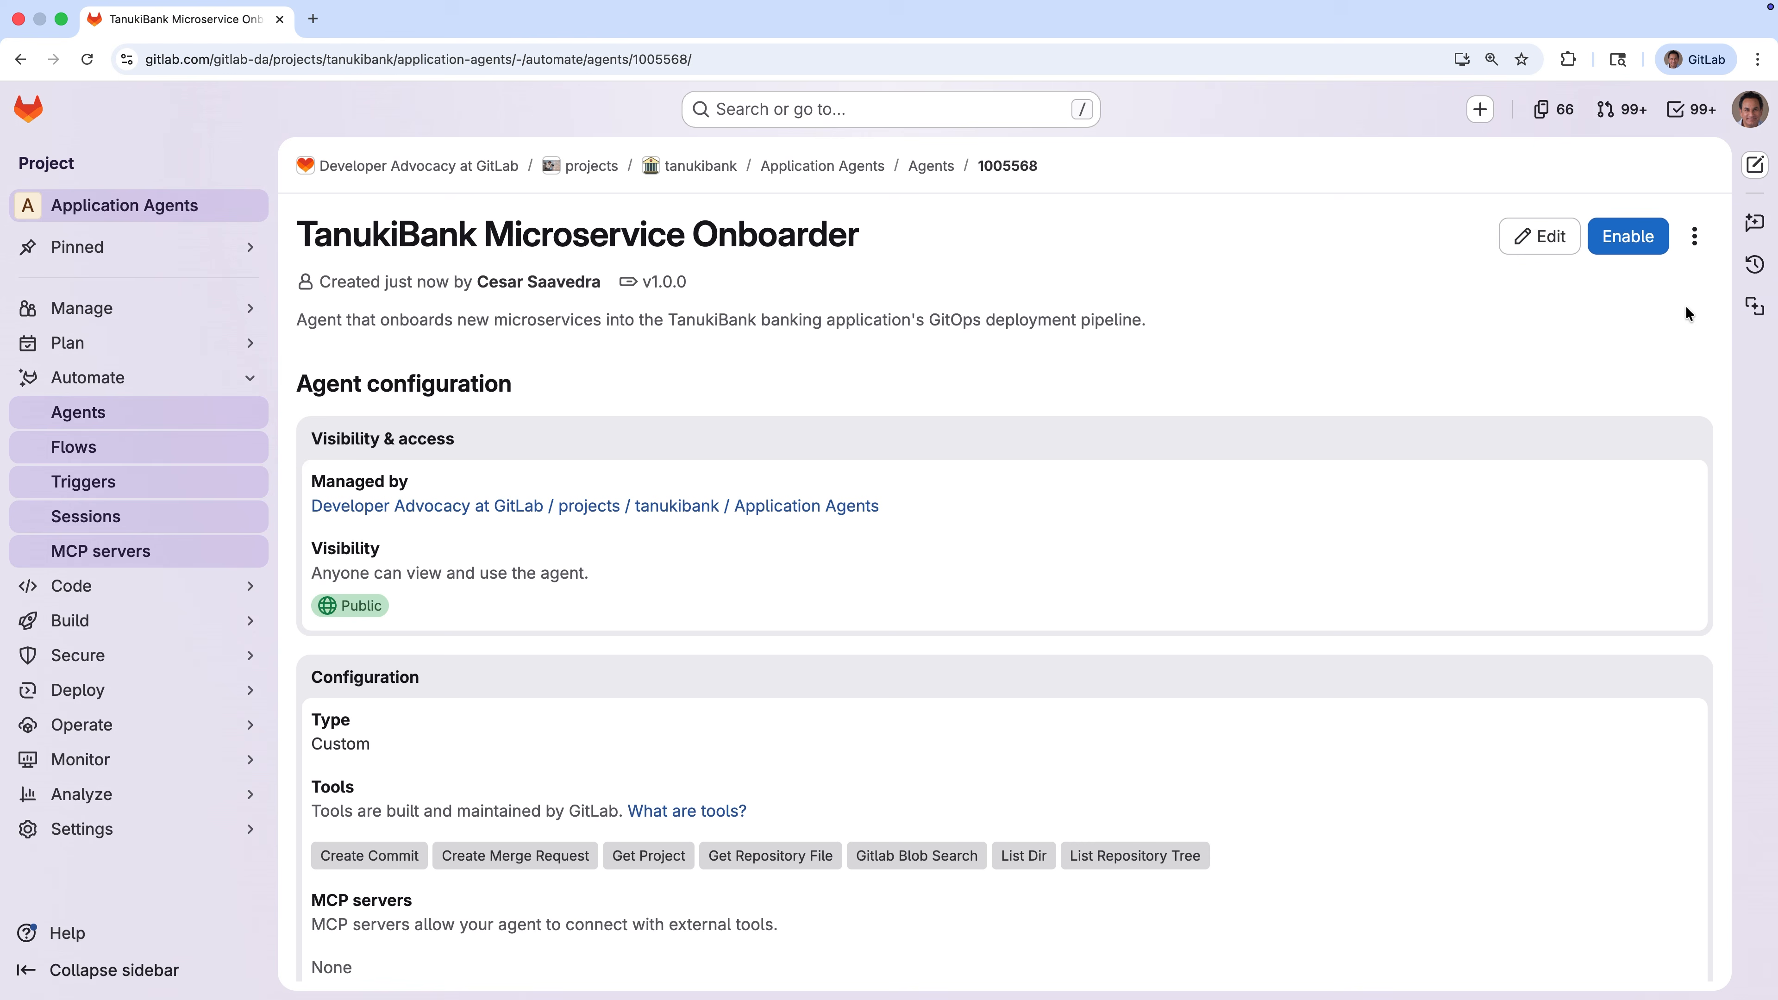
# Step: Enable the TanukiBank Microservice Onboarder agent in the tanukibank project Tanuki Bank - Delivery
pyautogui.click(1641, 238)
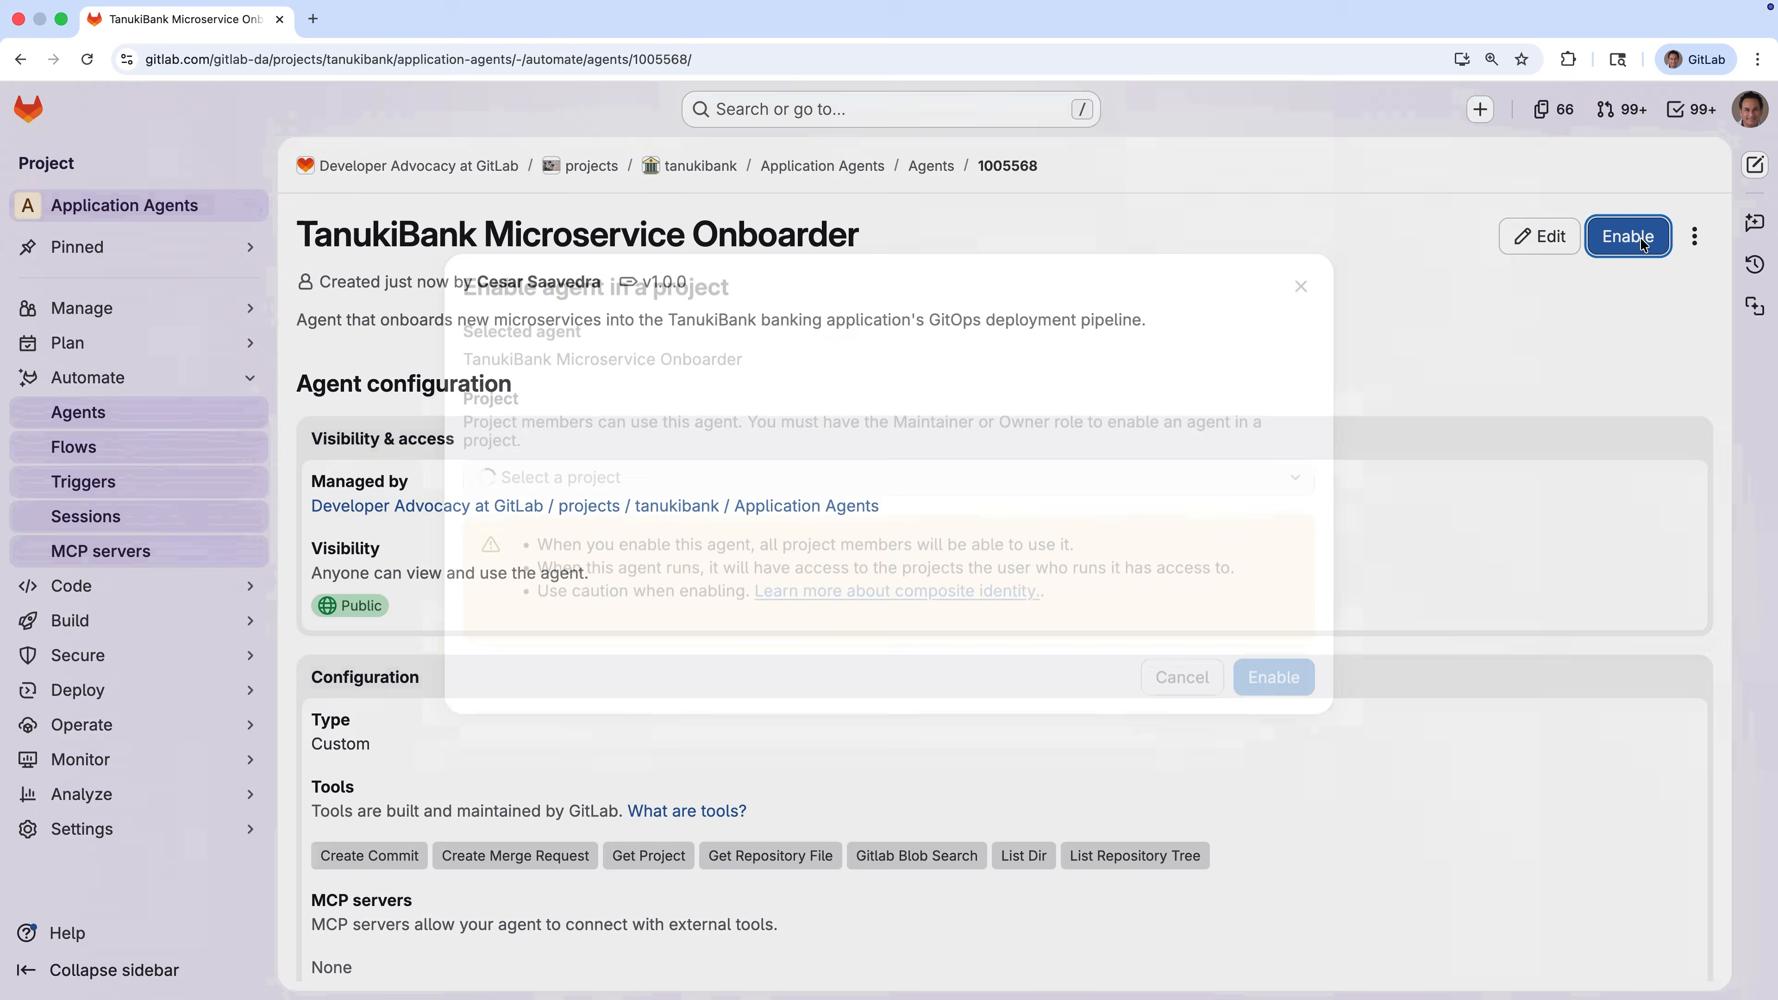
pyautogui.write('tanuki bank')
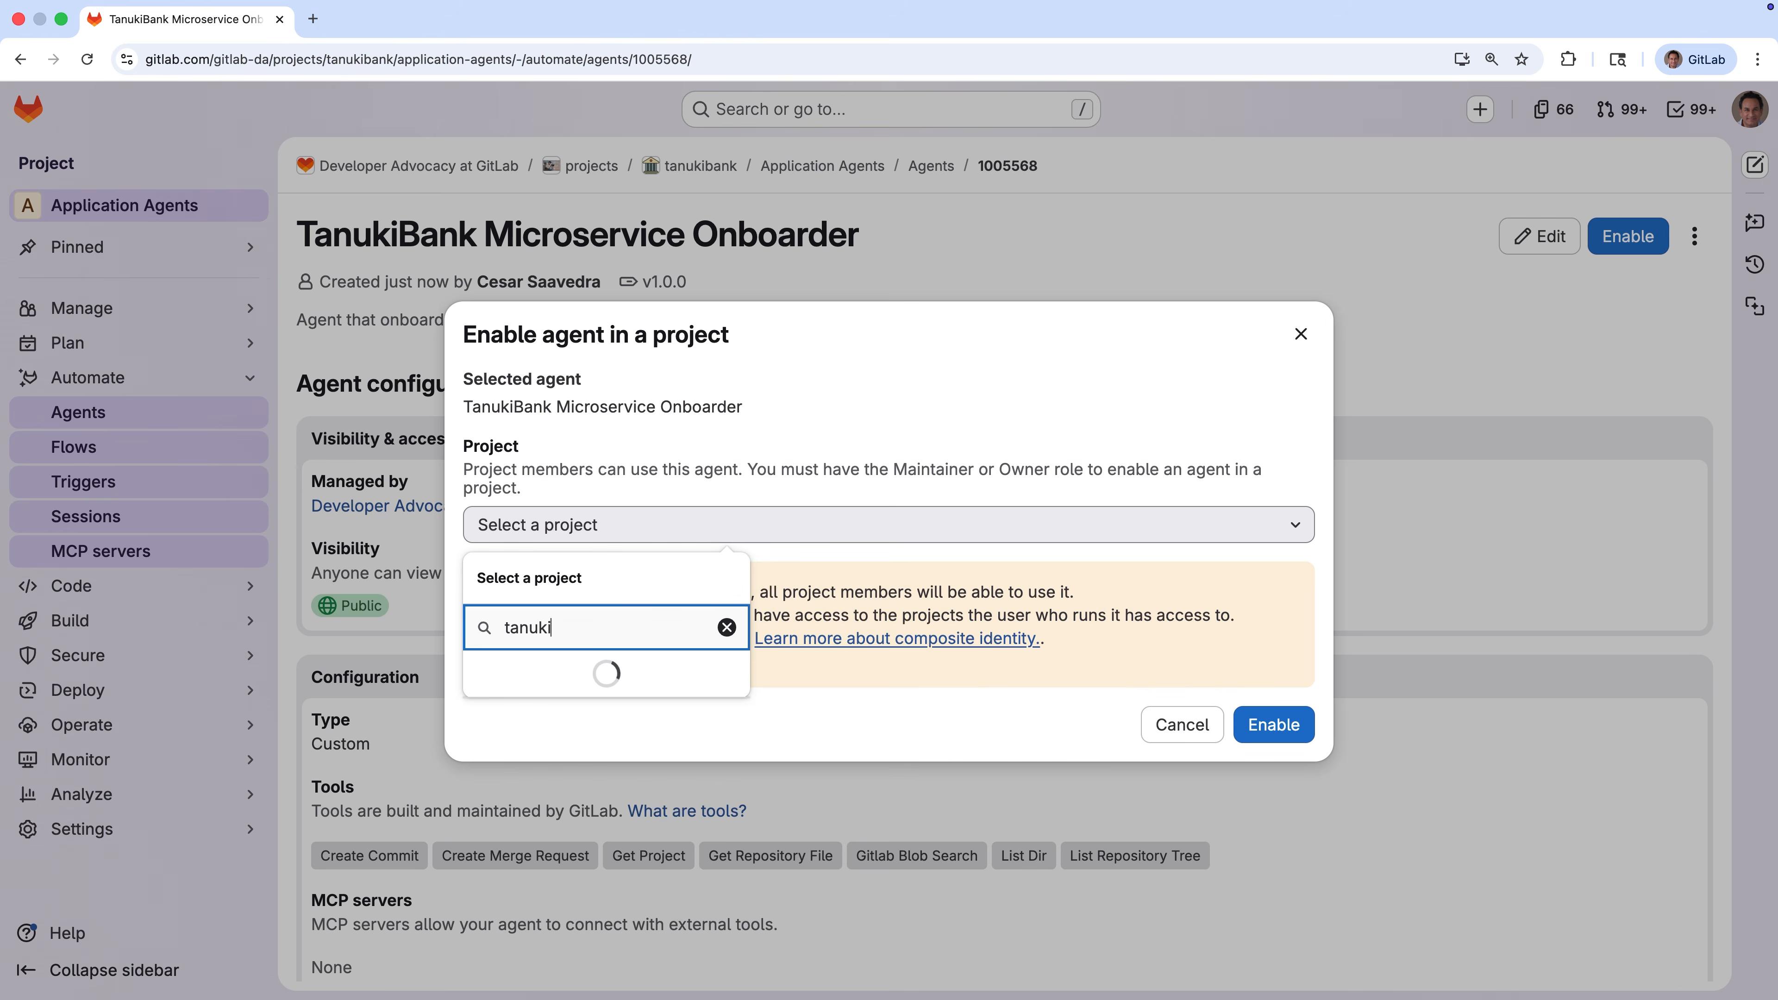
pyautogui.click(784, 782)
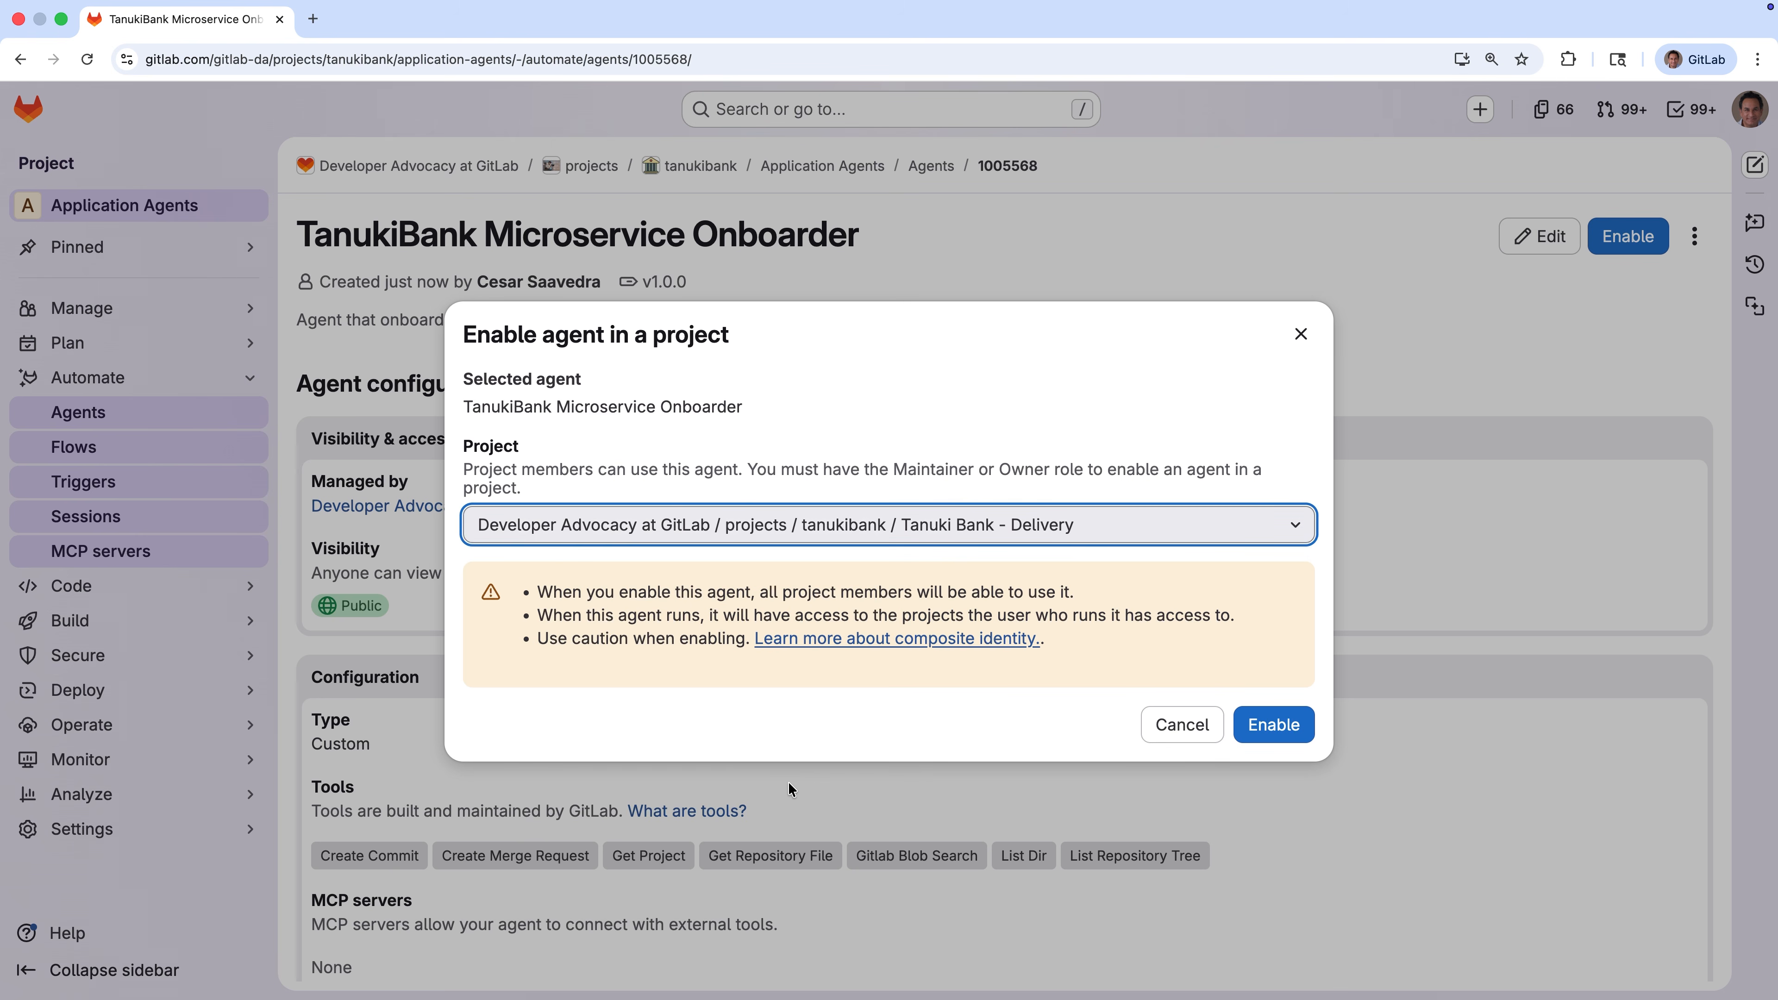
pyautogui.click(1255, 729)
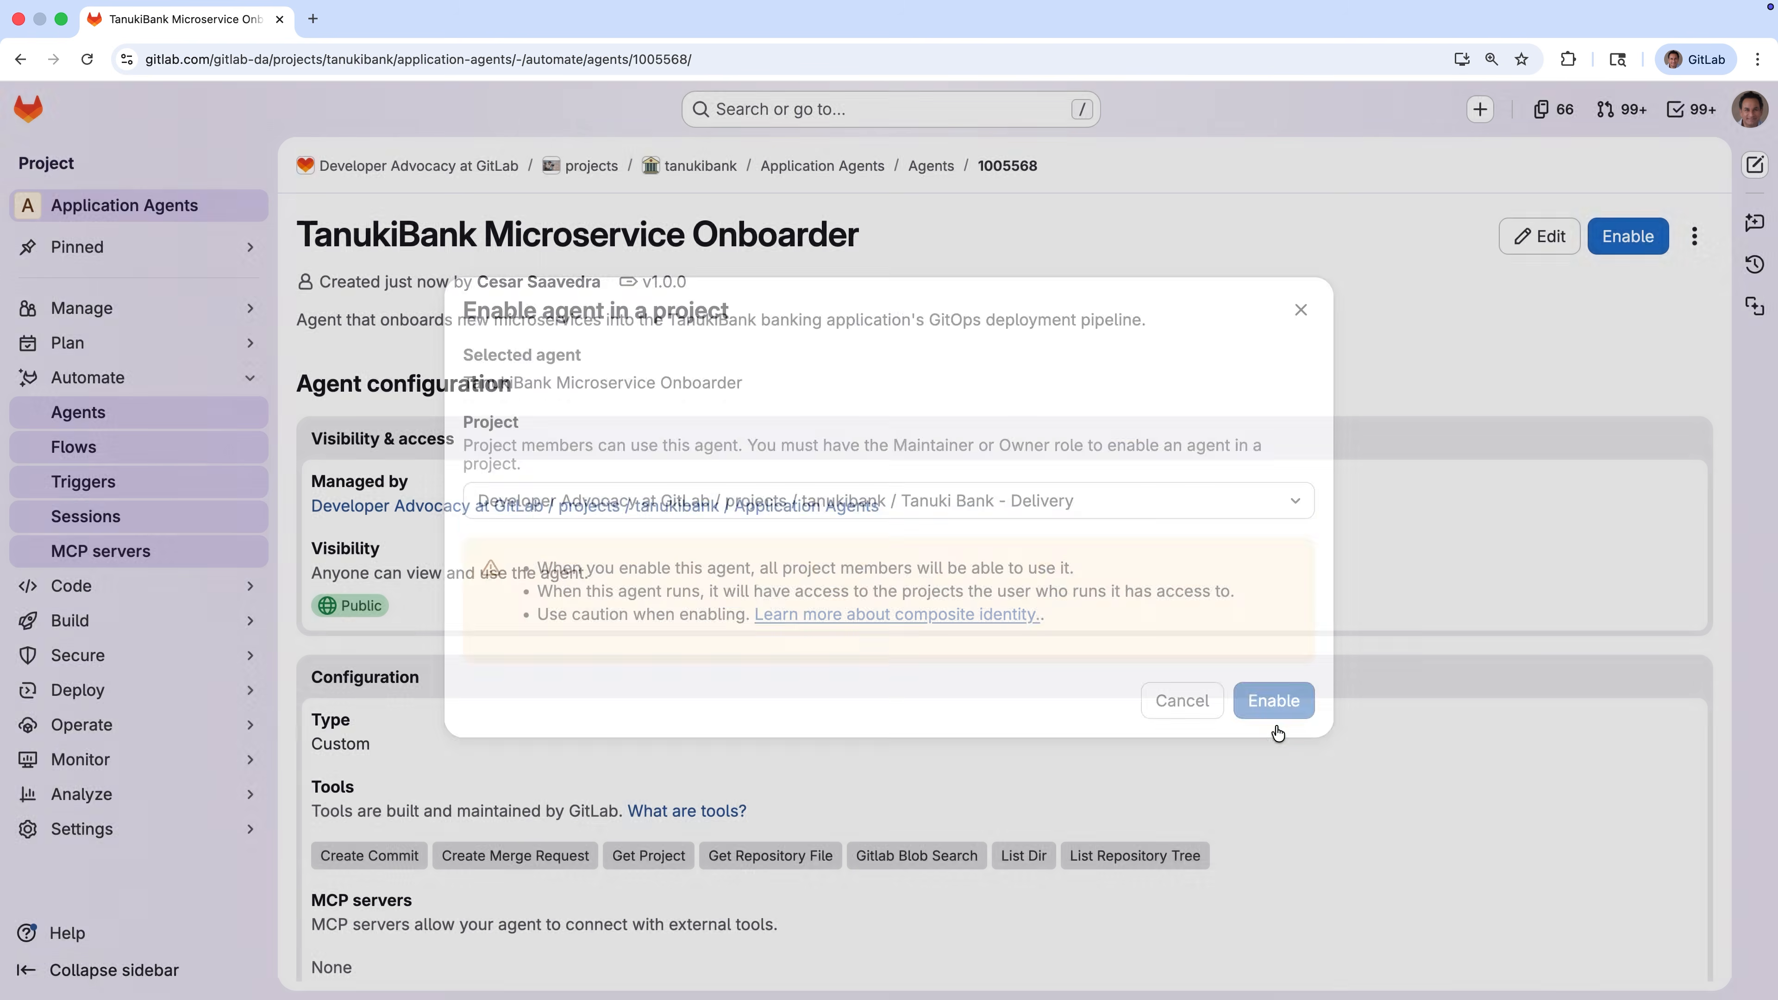
# Step: Enable the agent in the tanukibank group's Flux Config project as well
pyautogui.click(1637, 242)
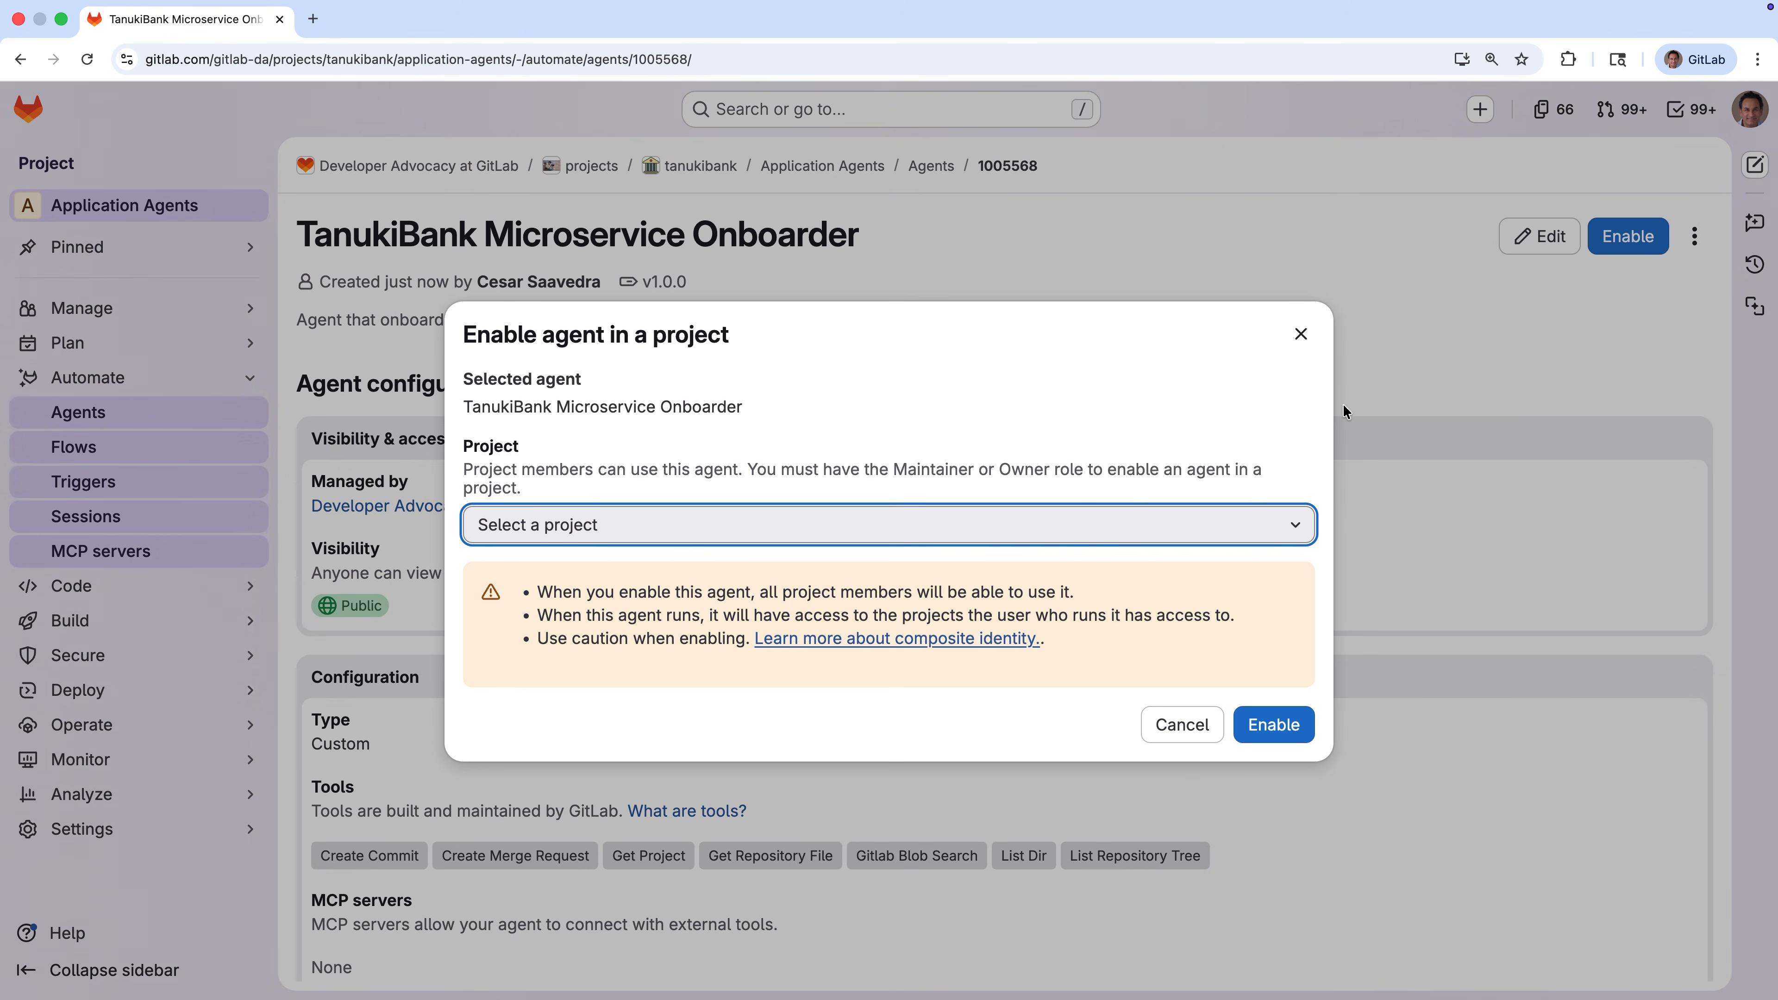
pyautogui.click(1240, 527)
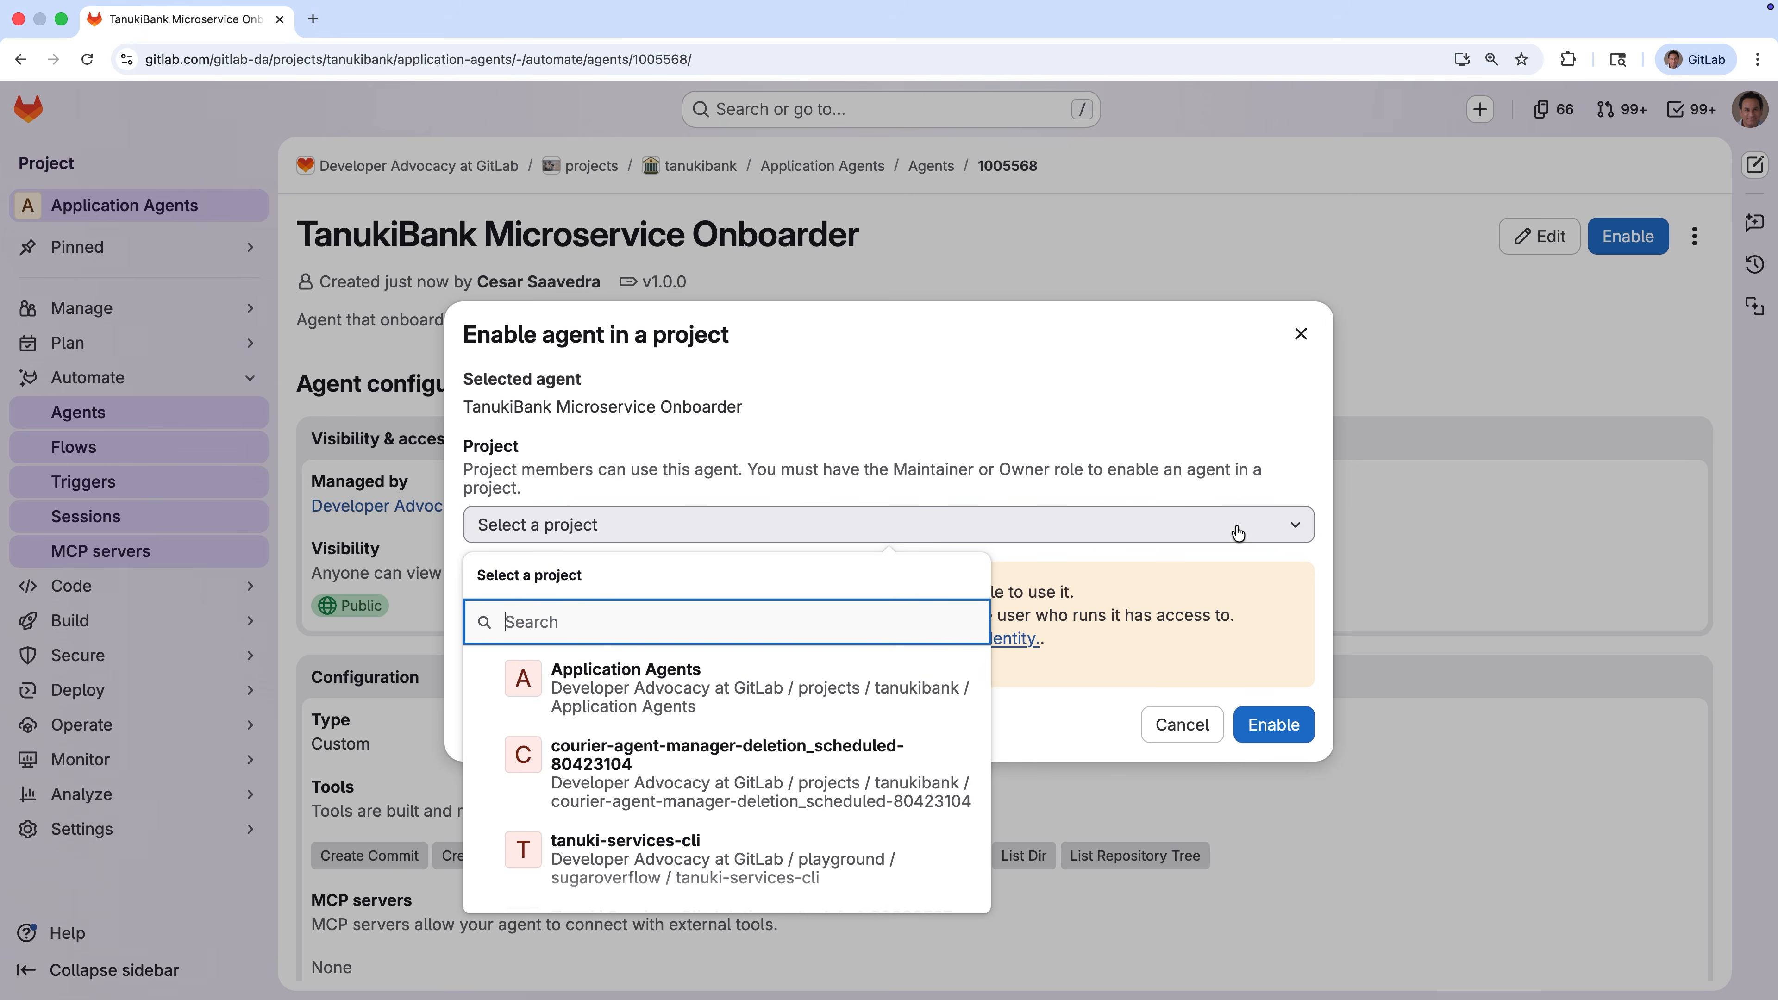
pyautogui.write('flu')
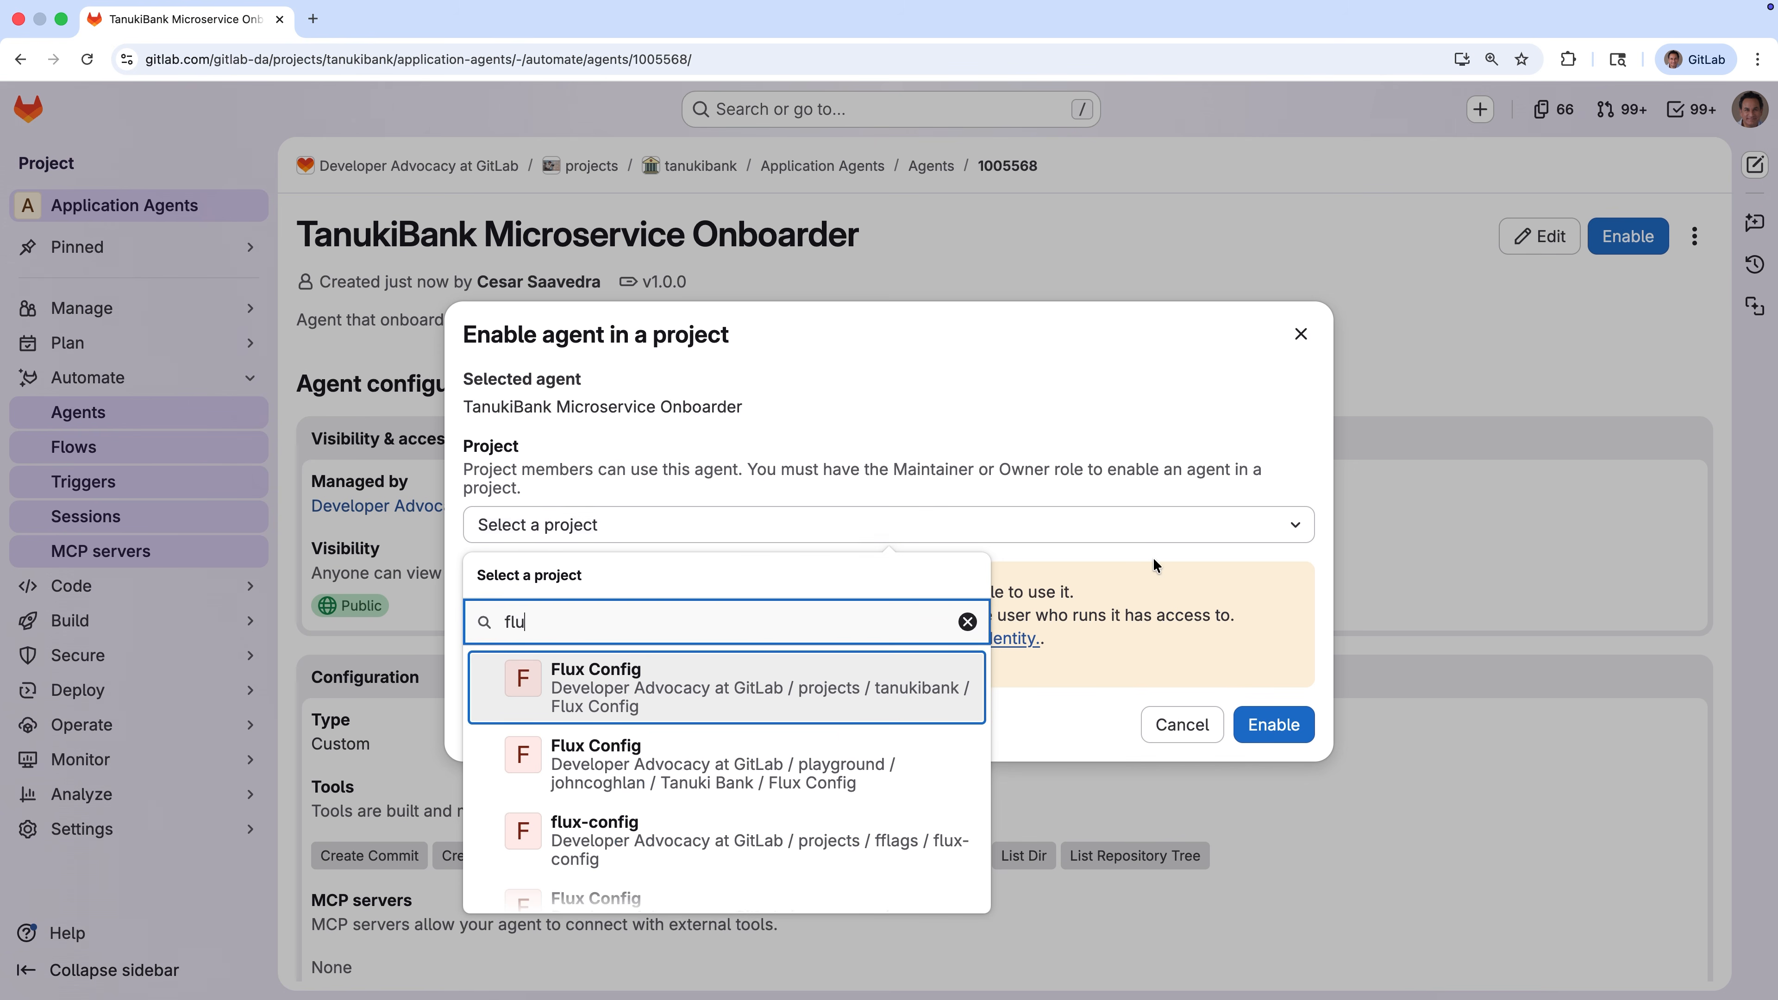
pyautogui.click(876, 696)
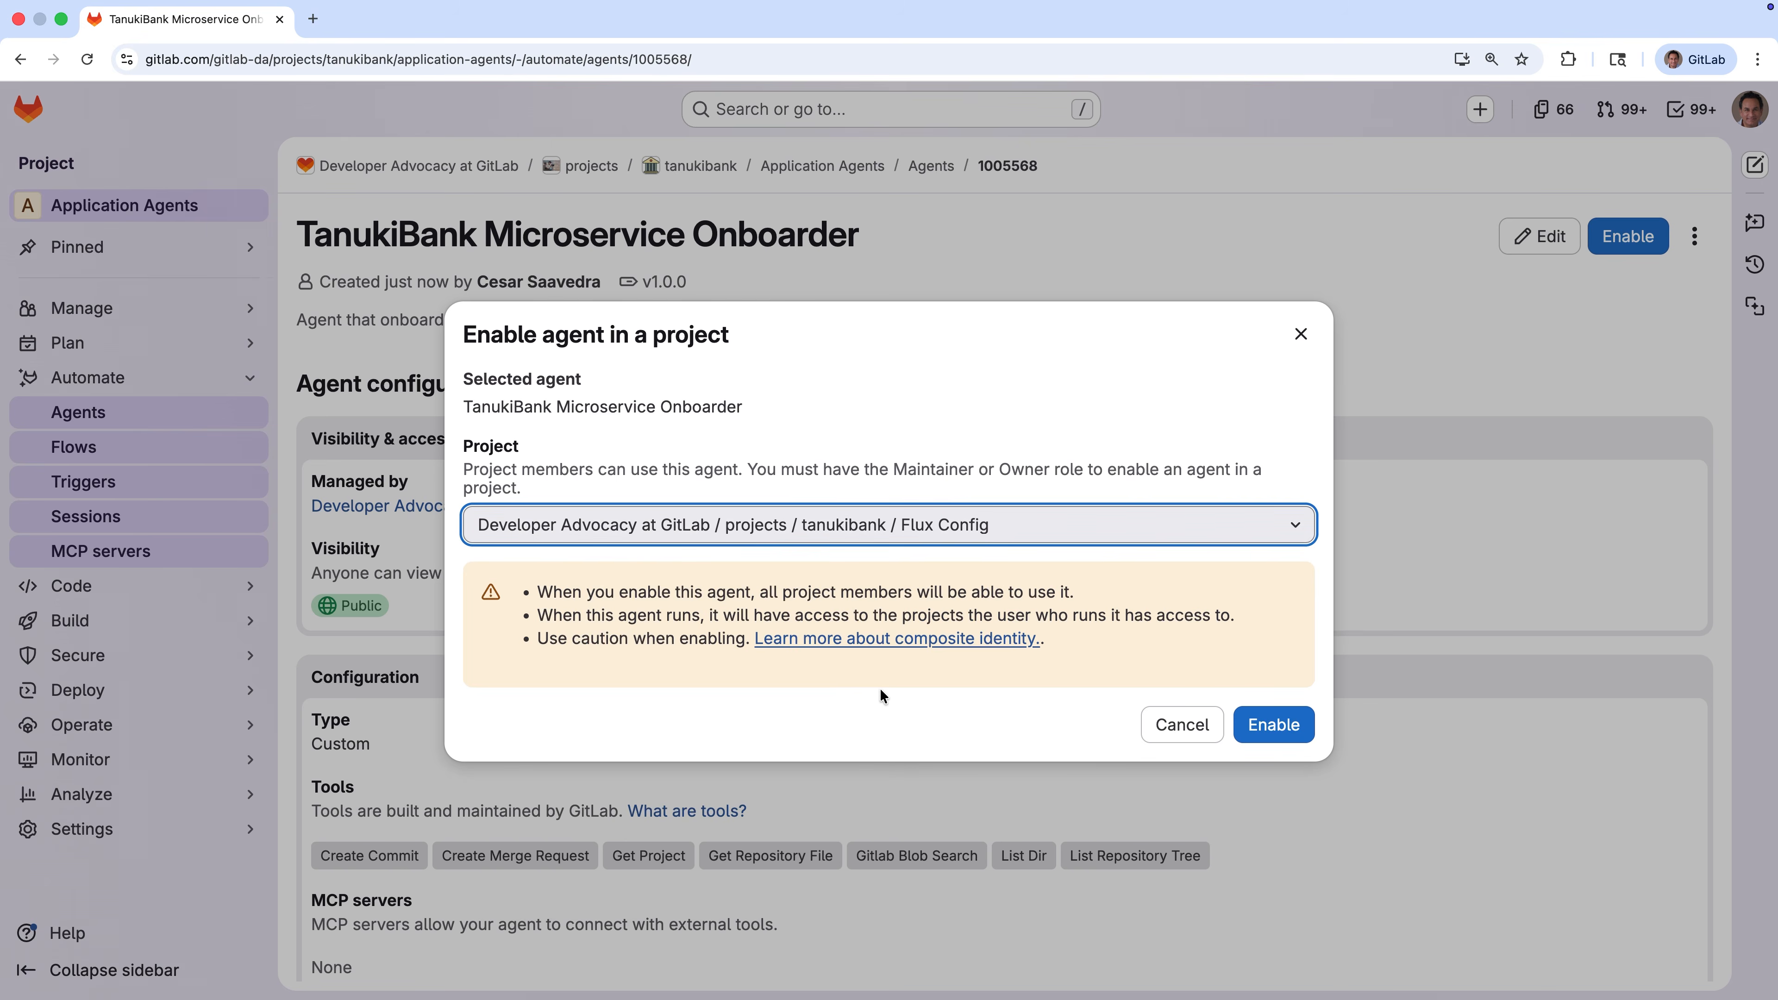
pyautogui.click(1273, 725)
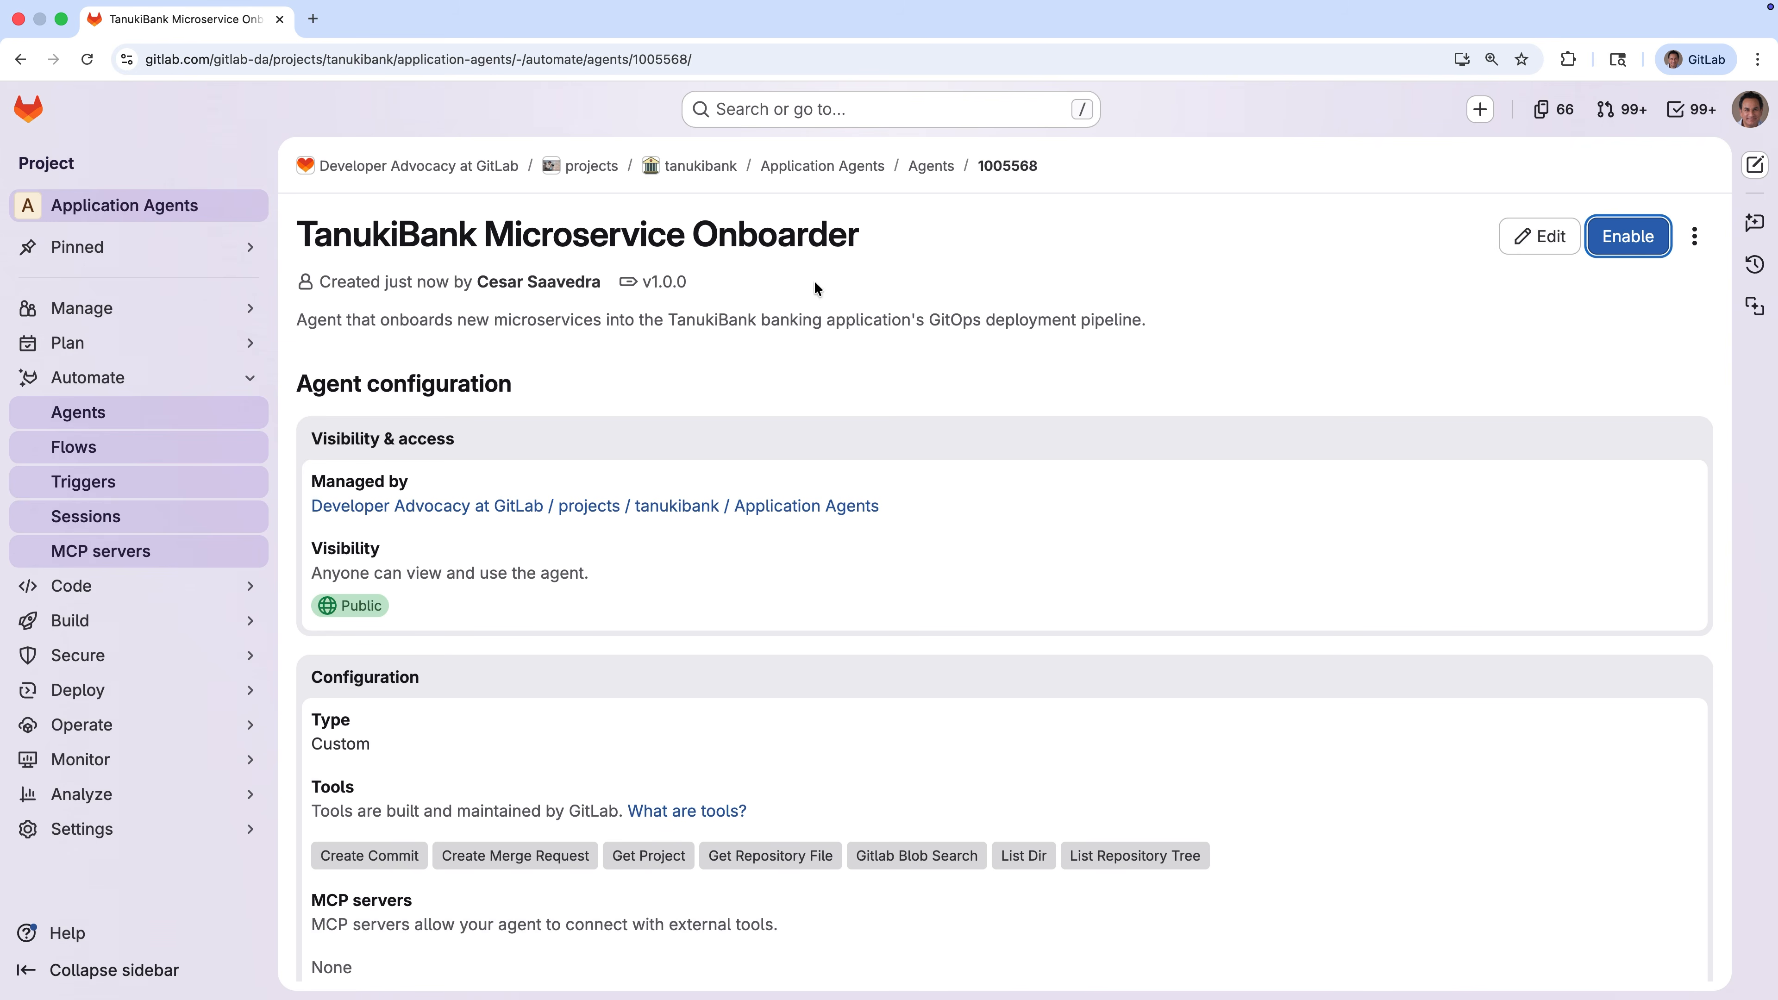
# Step: Open the Tanuki Bank - Delivery project and check its list of chat agents for the TanukiBank Microservice Onboarder
pyautogui.click(721, 171)
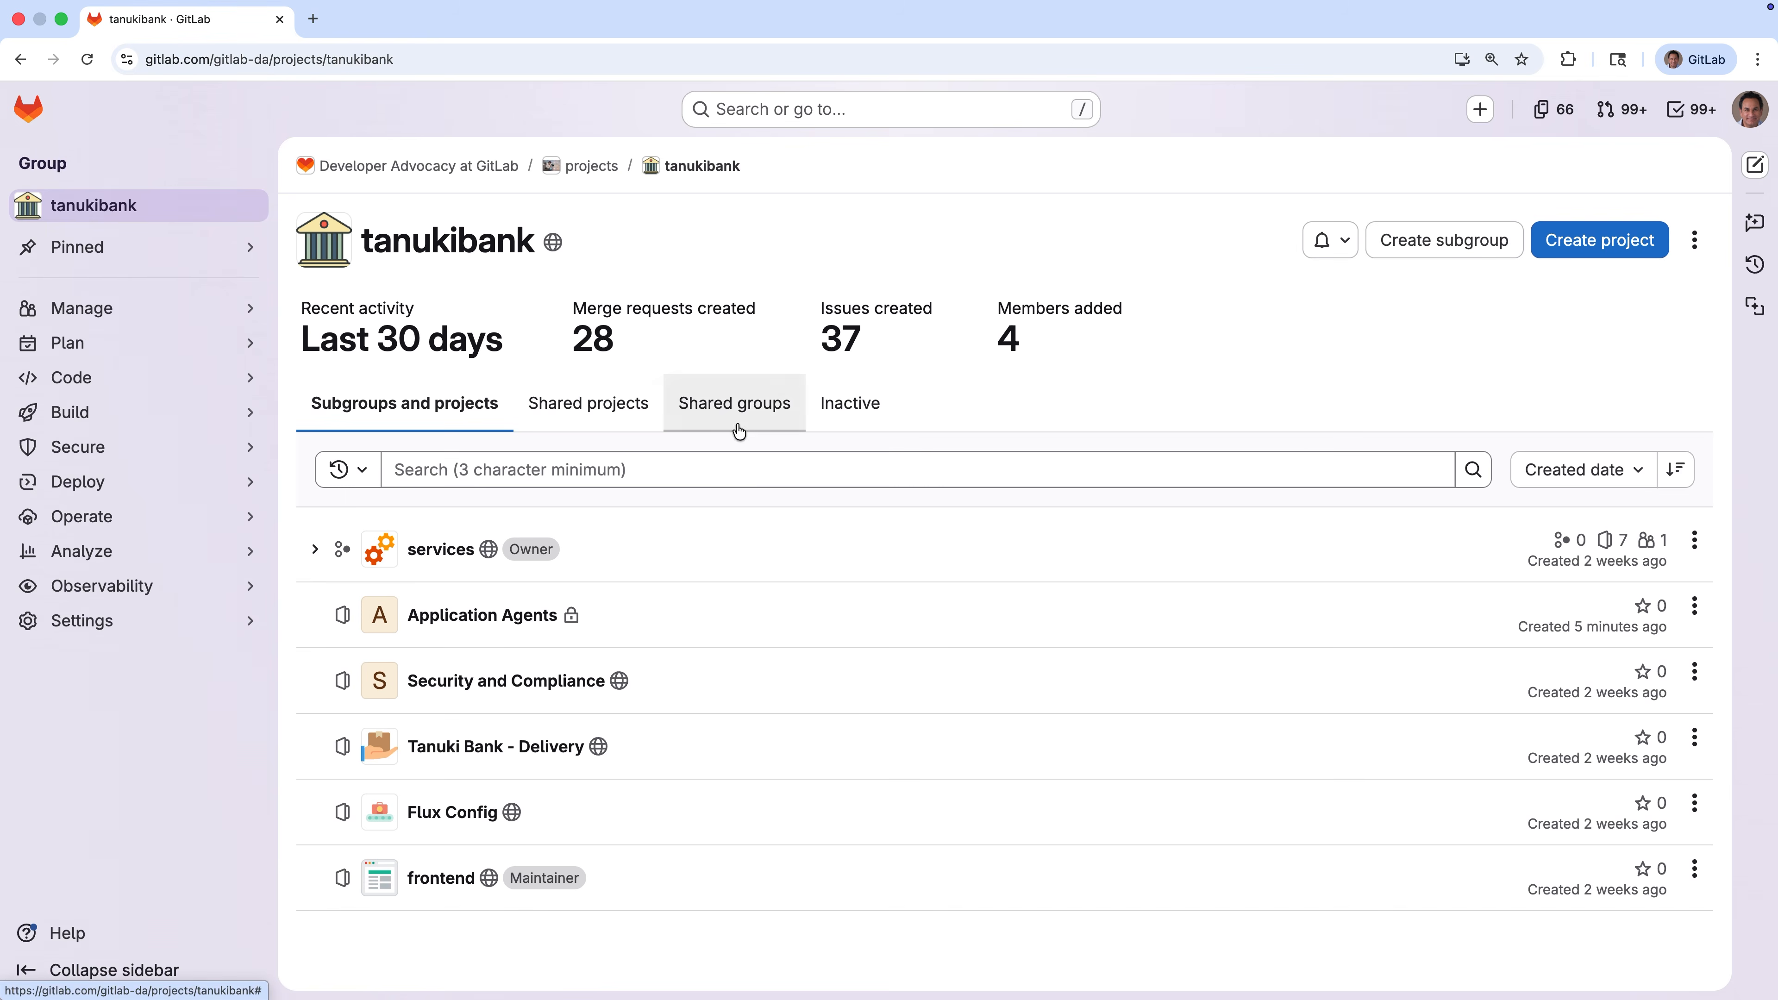
pyautogui.click(560, 766)
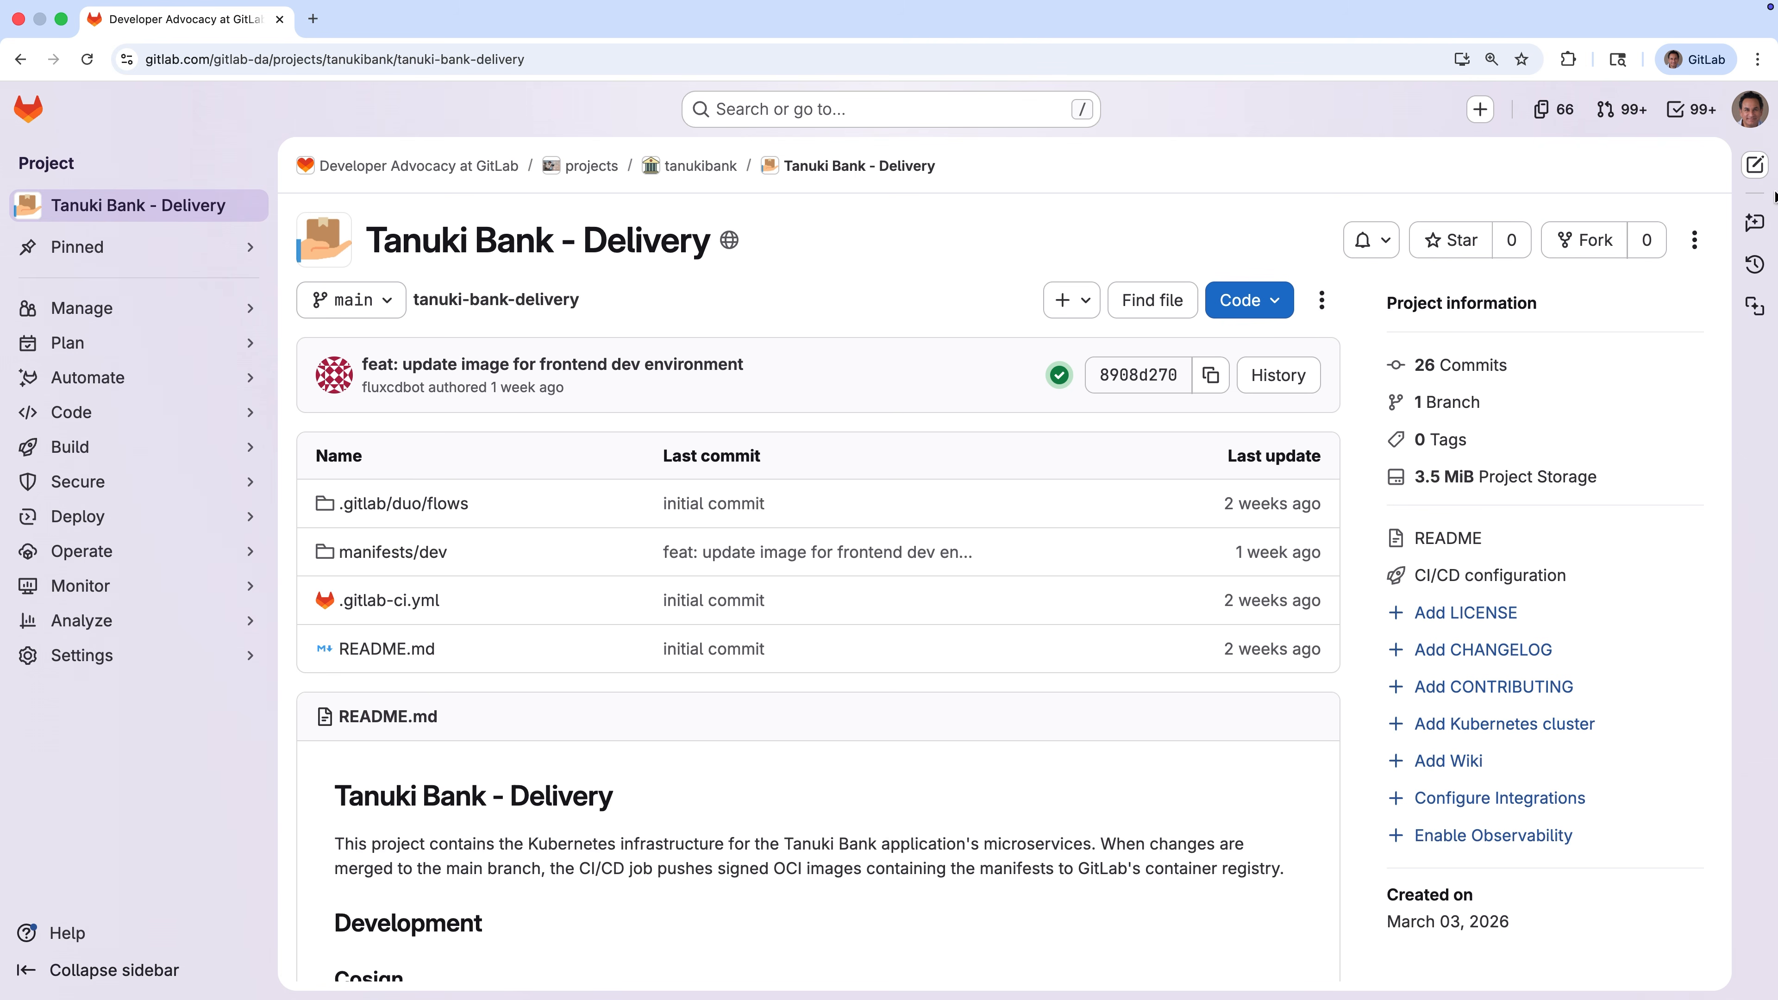
pyautogui.click(1744, 167)
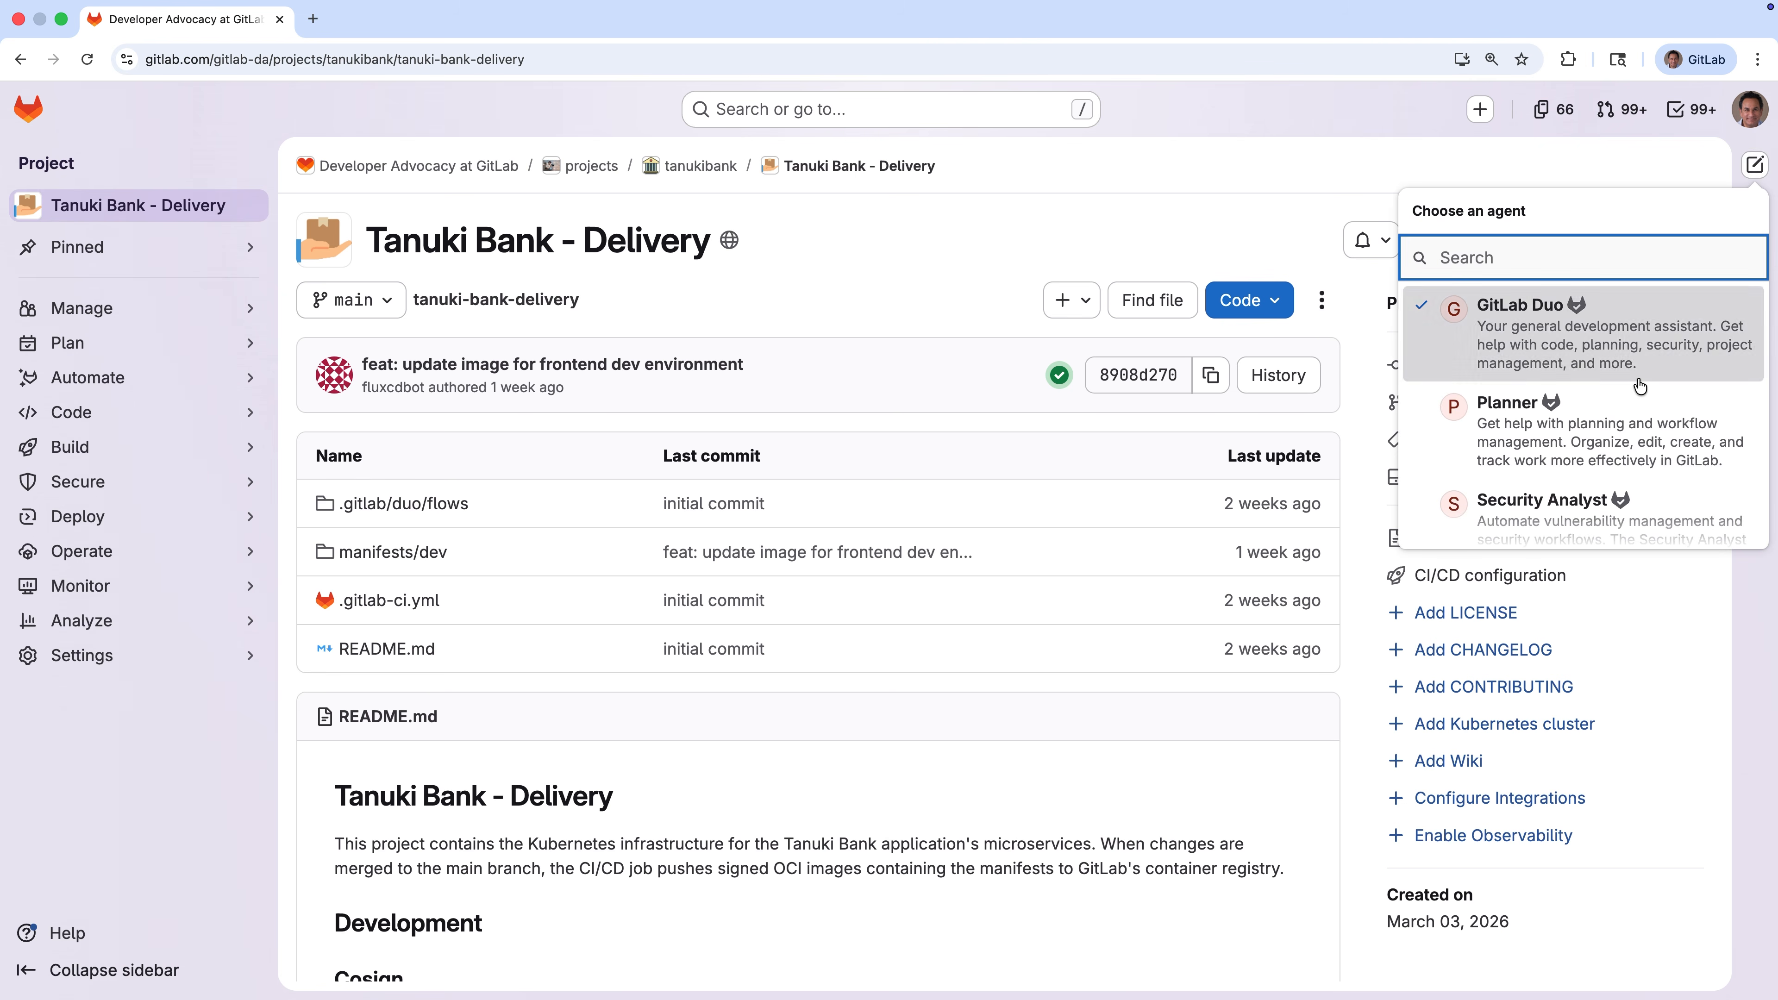
pyautogui.scroll(-5, 1638, 396)
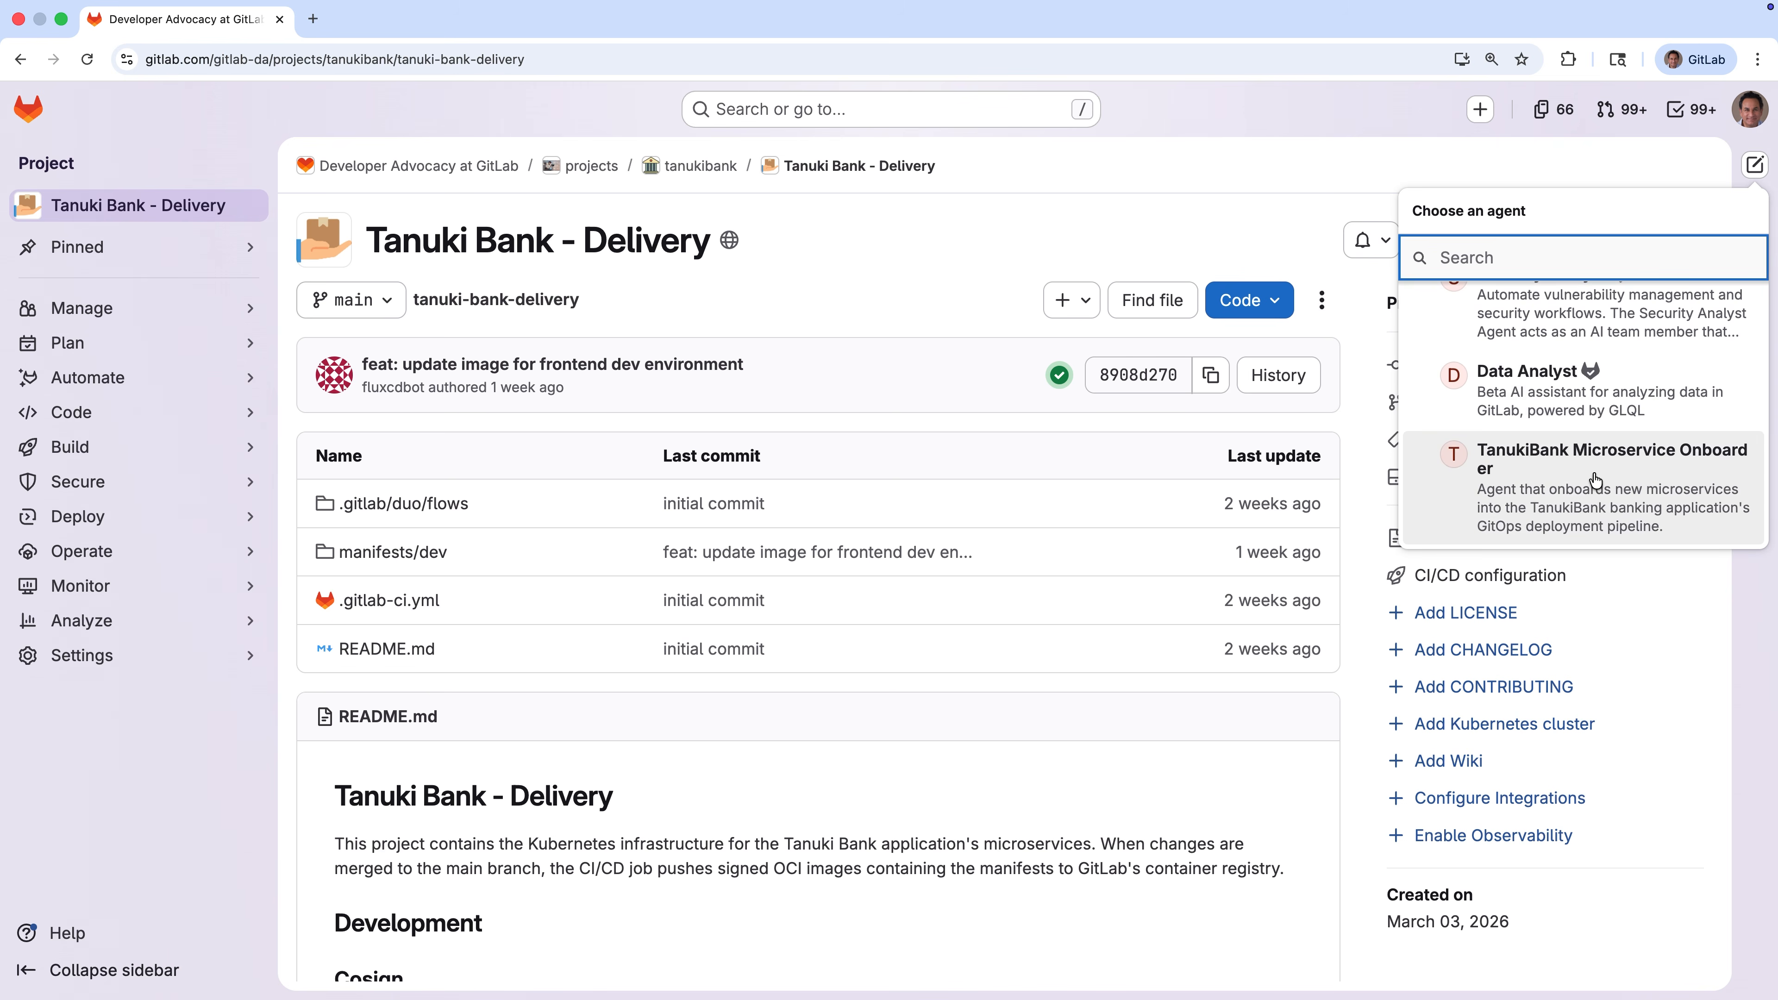
pyautogui.scroll(5, 1596, 455)
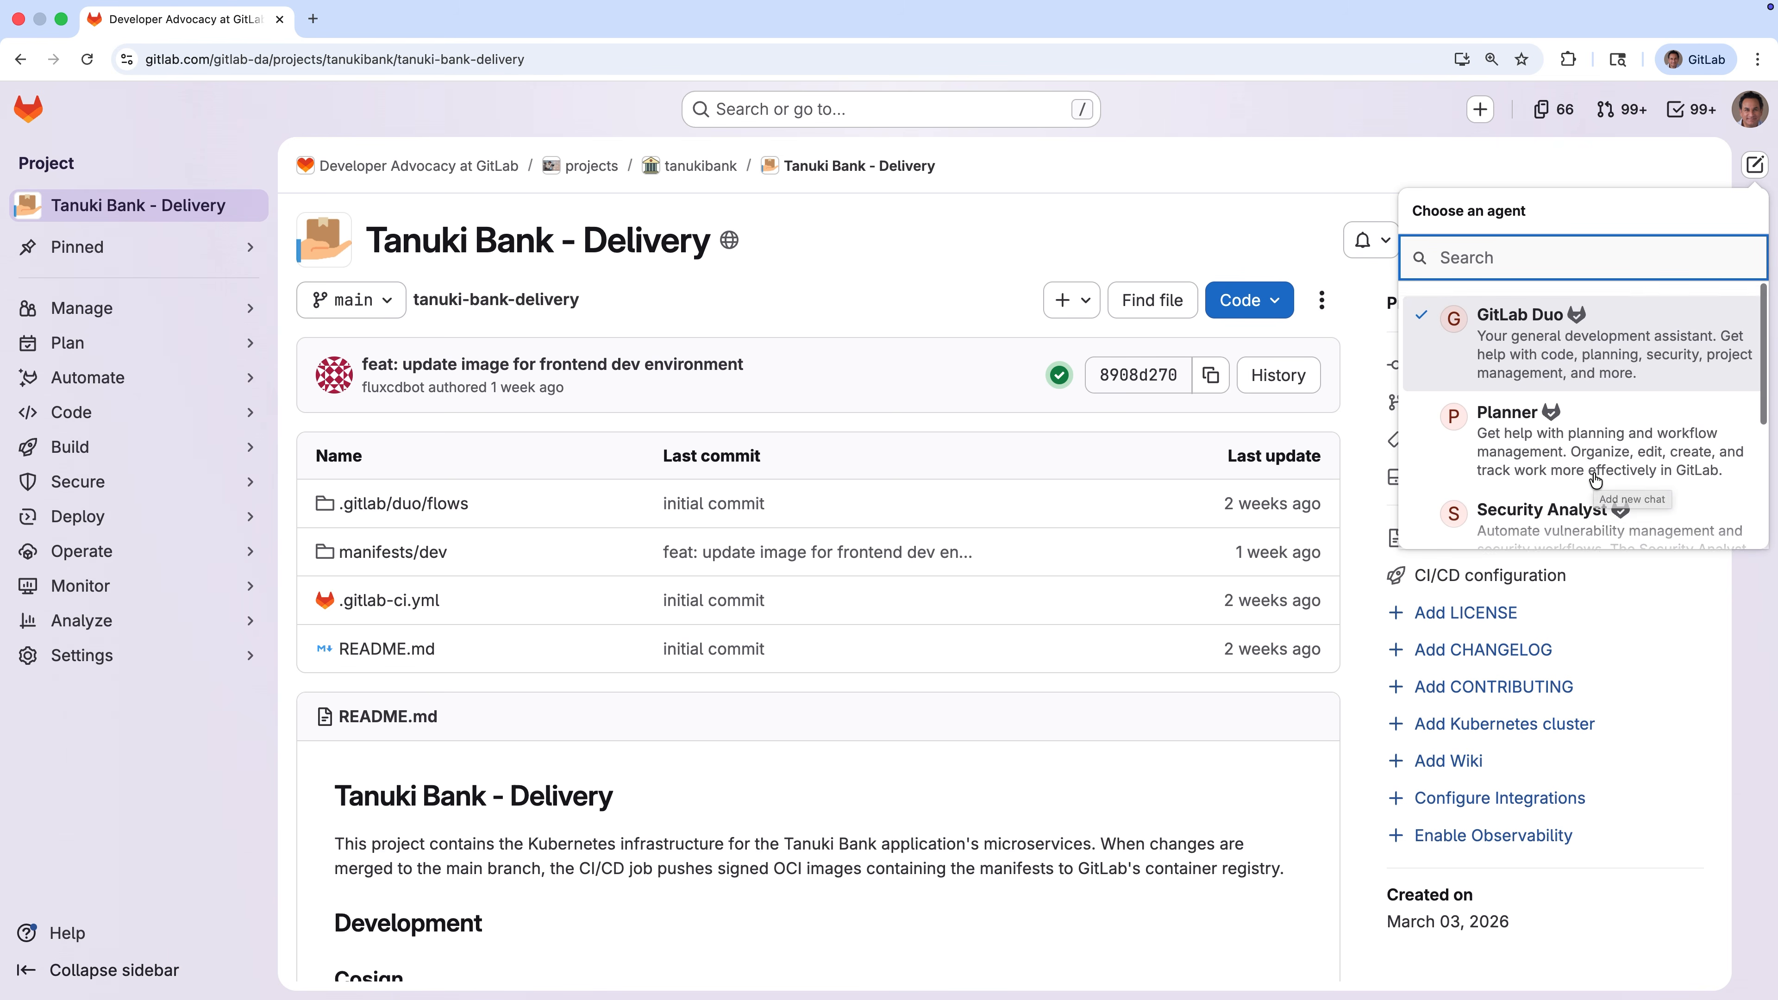
pyautogui.click(1753, 165)
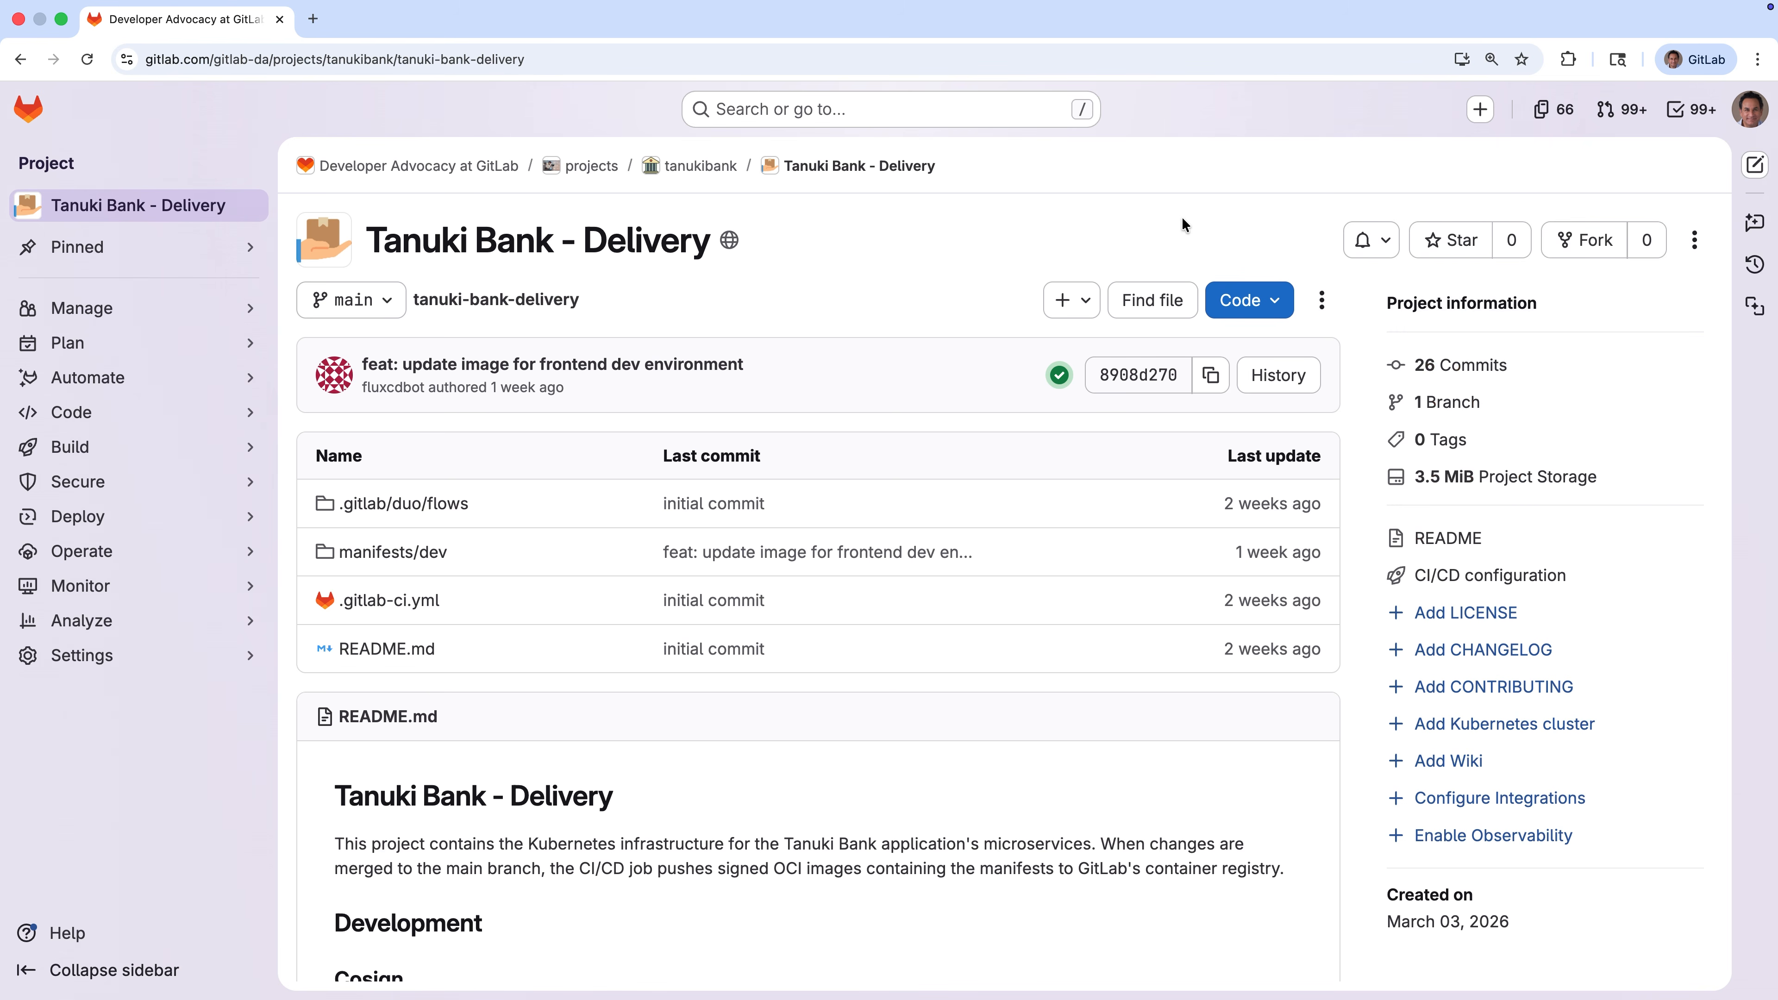
# Step: Open the tanukibank Flux Config project and check its list of chat agents for the TanukiBank Microservice Onboarder
pyautogui.click(710, 167)
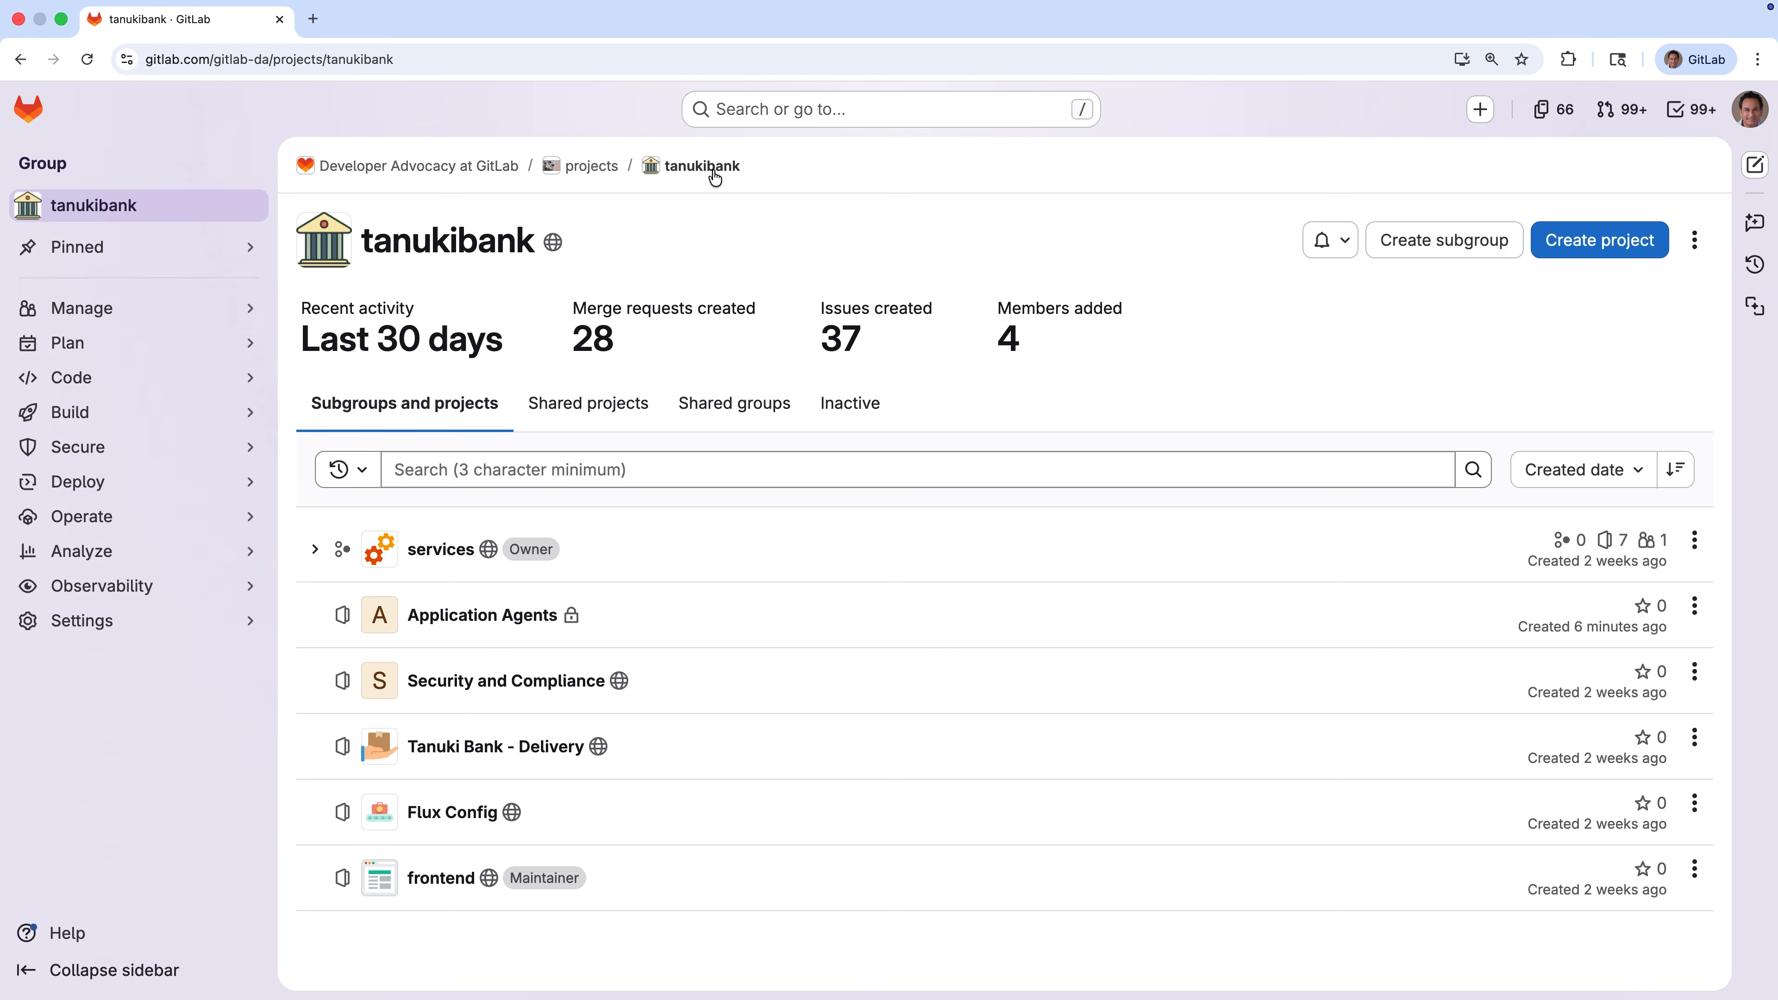
pyautogui.click(452, 814)
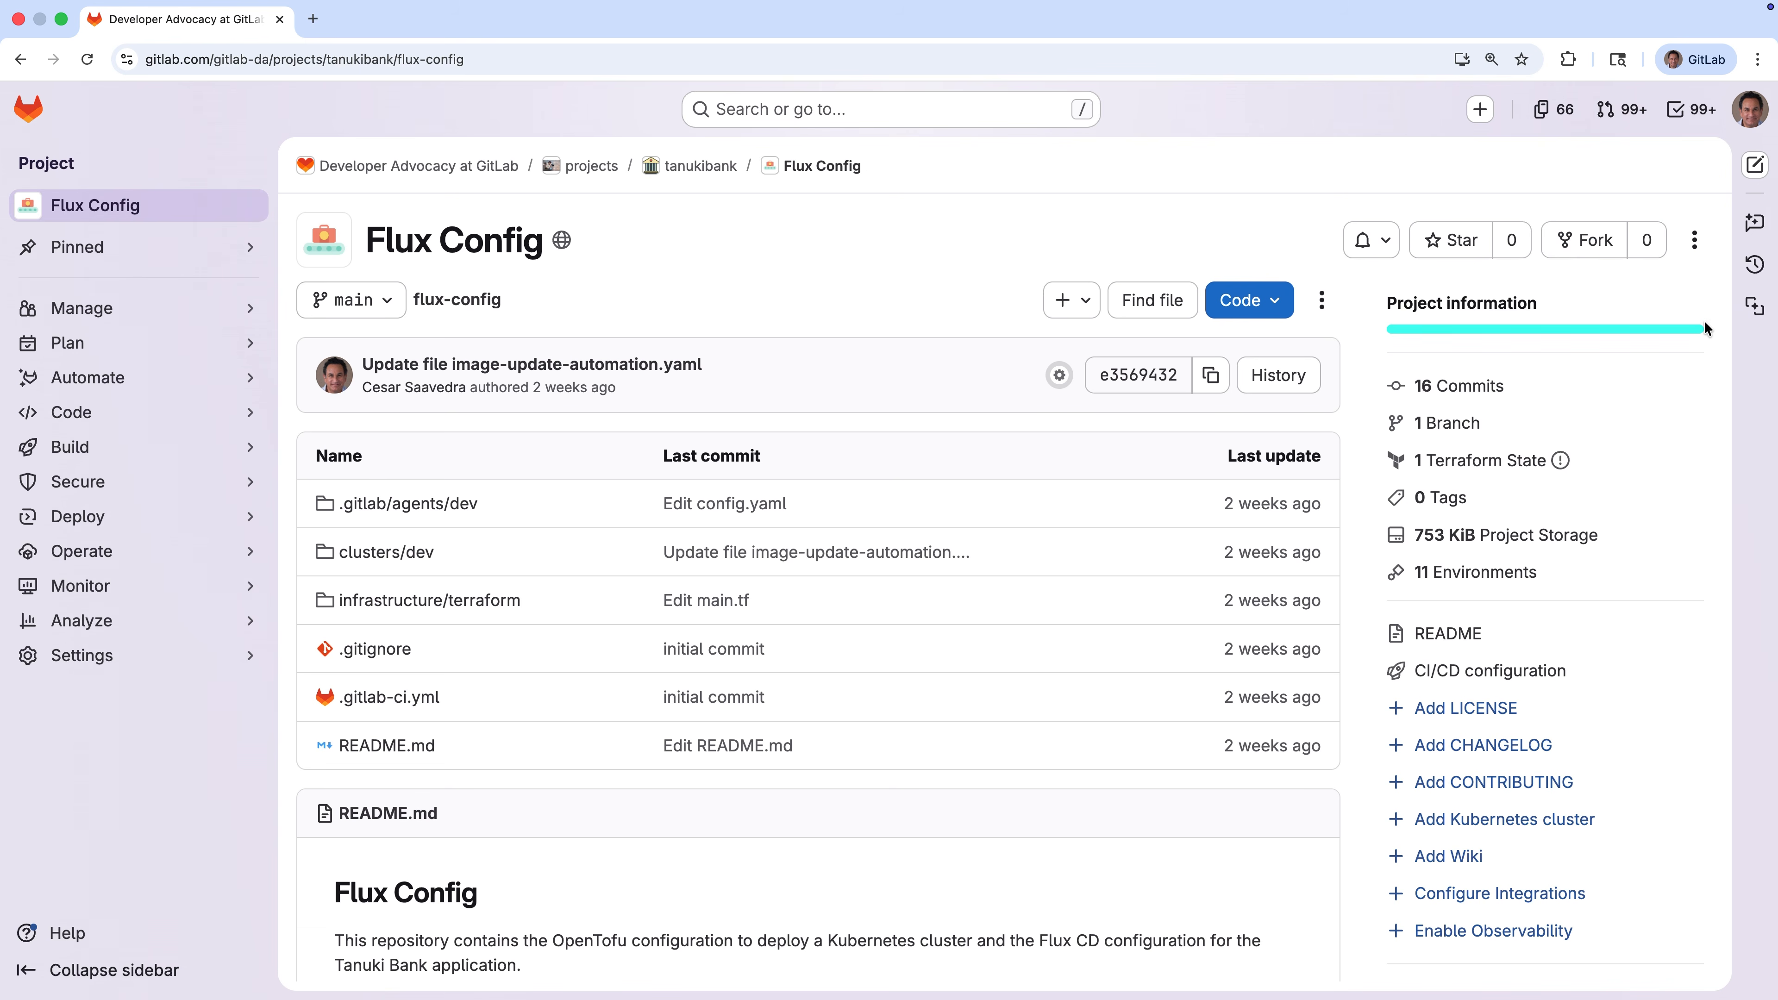
pyautogui.click(1753, 165)
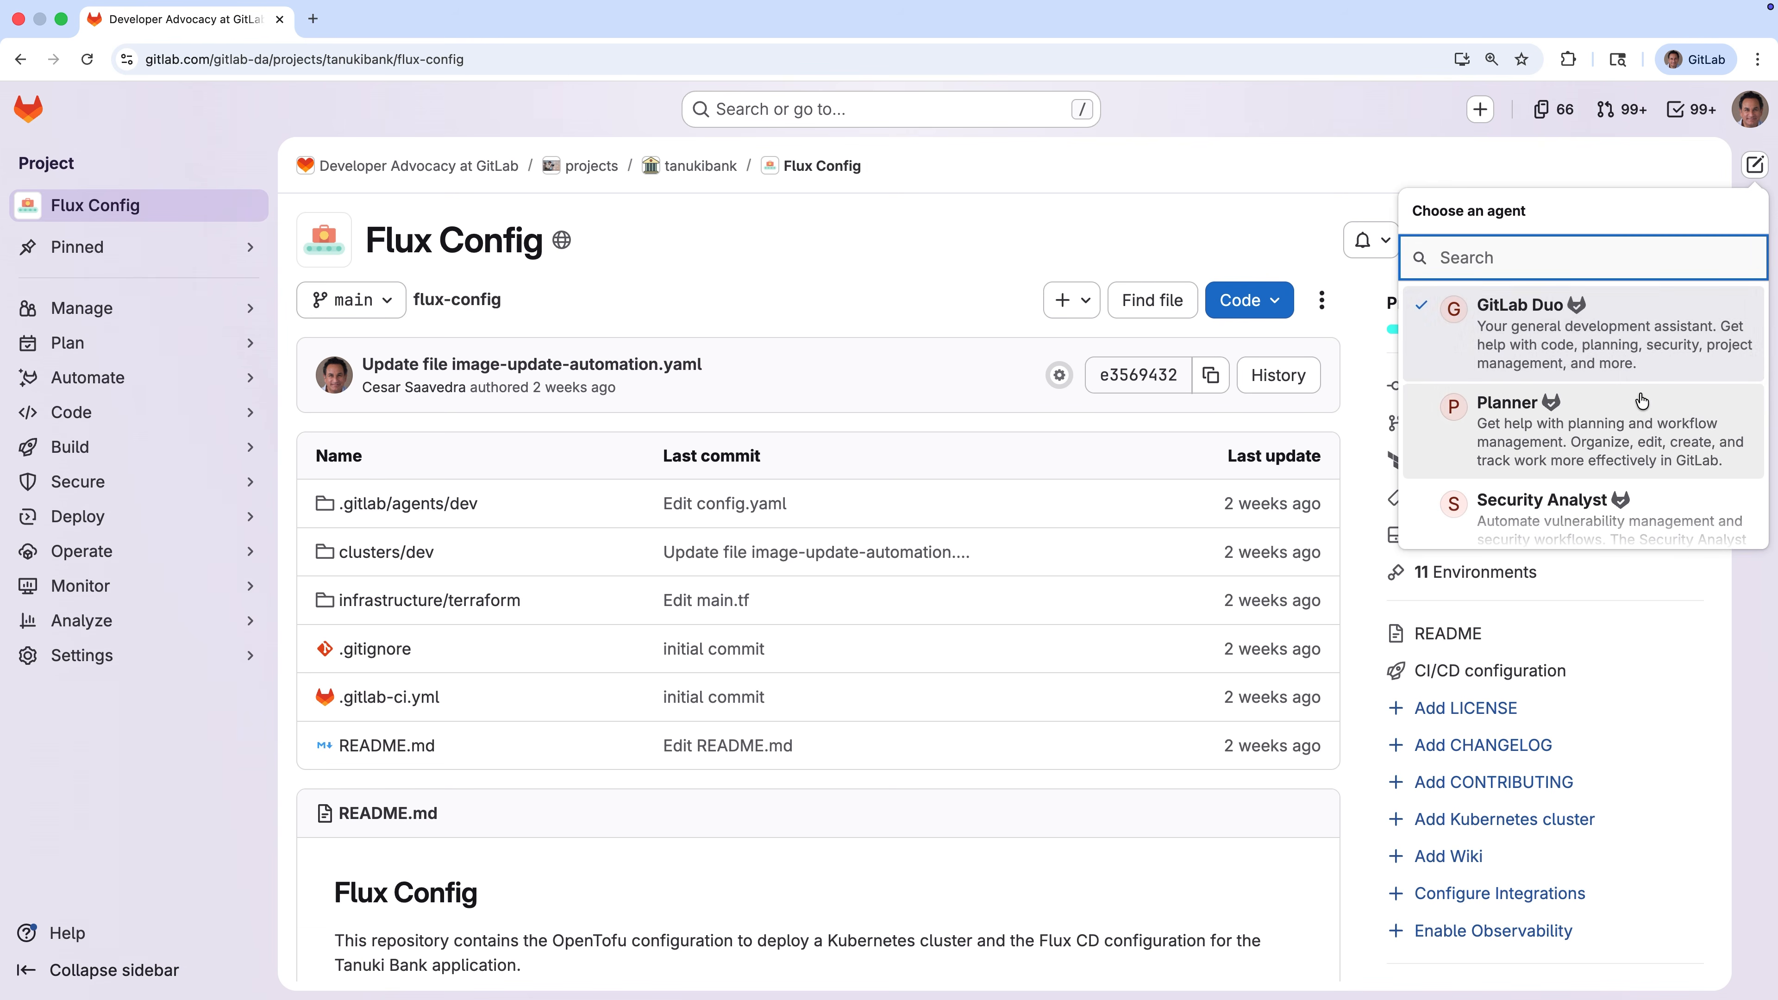
pyautogui.scroll(-3, 1641, 401)
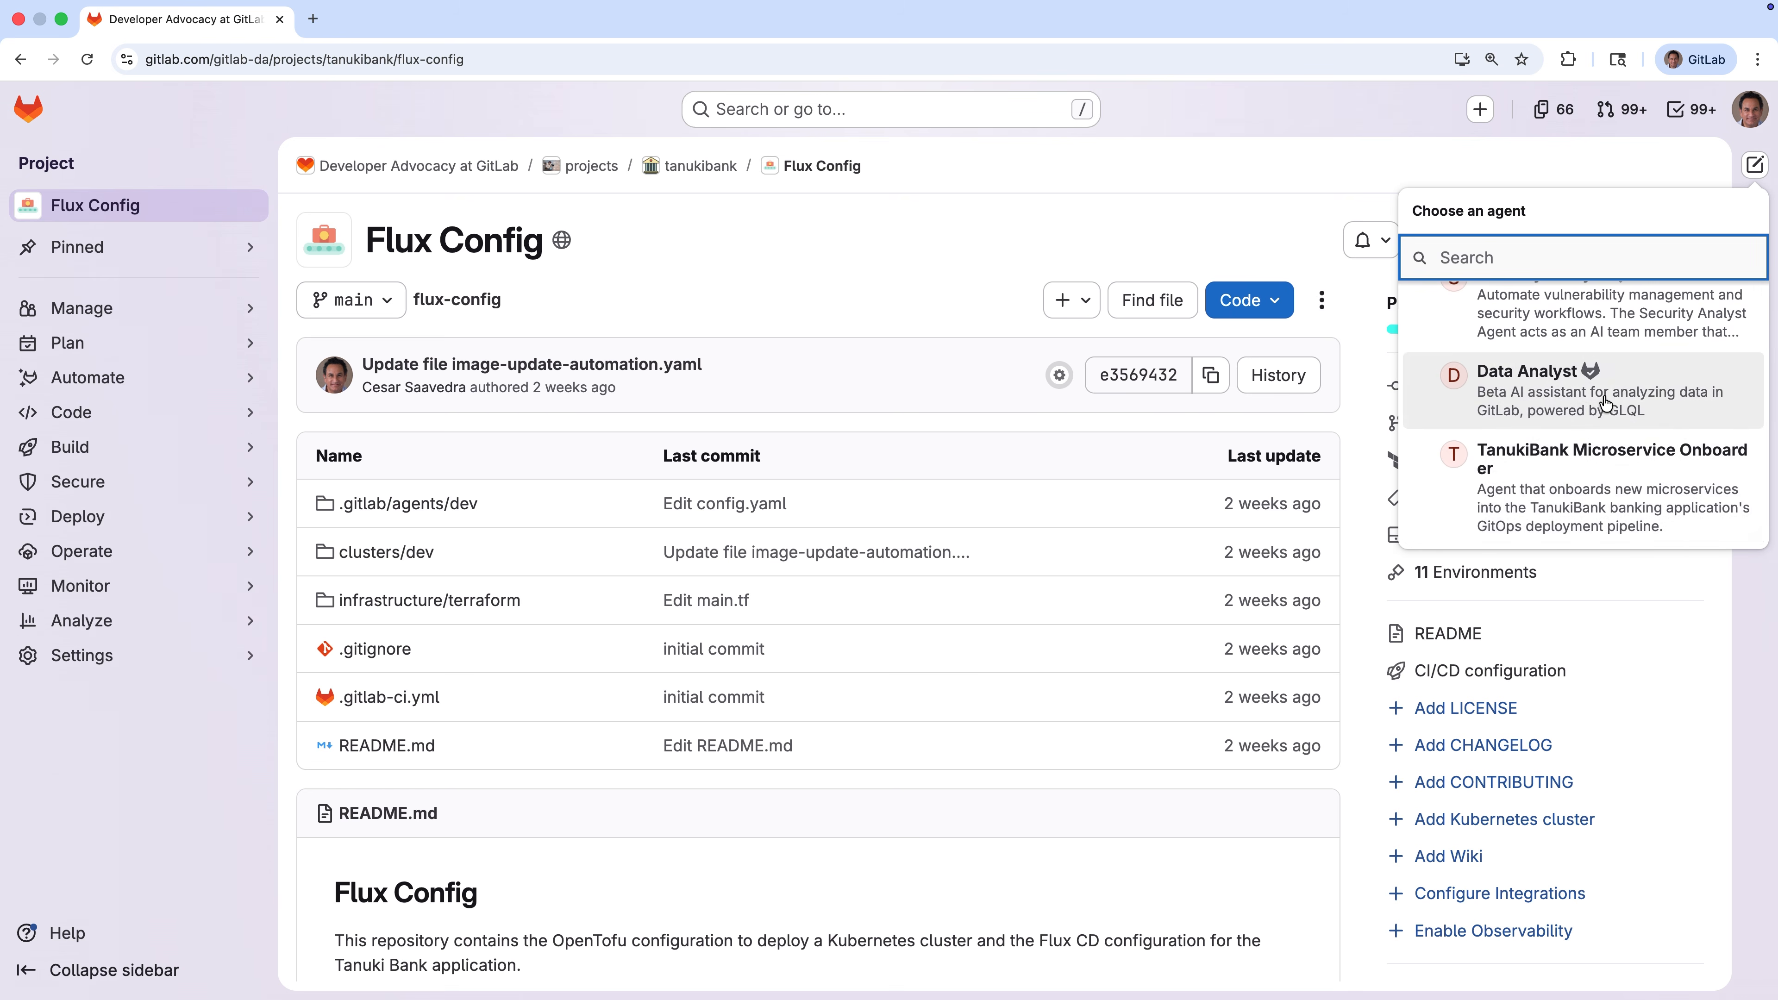
pyautogui.scroll(3, 1606, 405)
pyautogui.click(1754, 166)
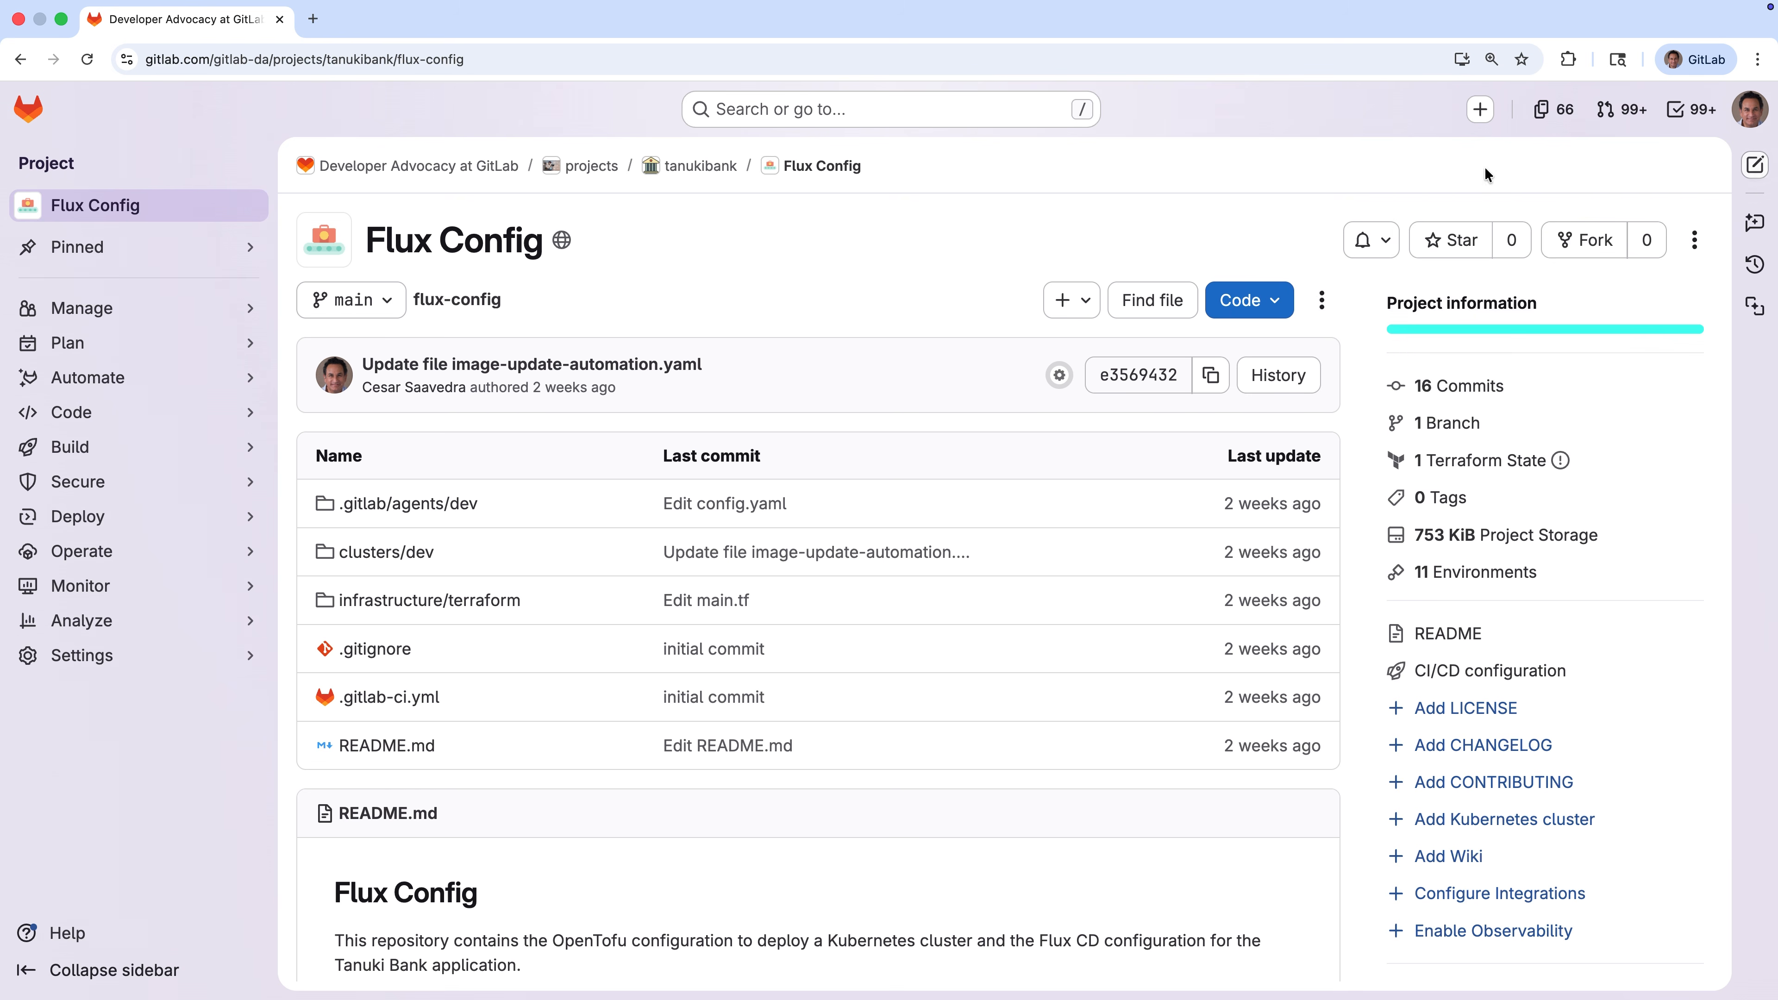
# Step: Create a blank public project named Intra Account Transfers in the tanukibank services subgroup
pyautogui.click(707, 167)
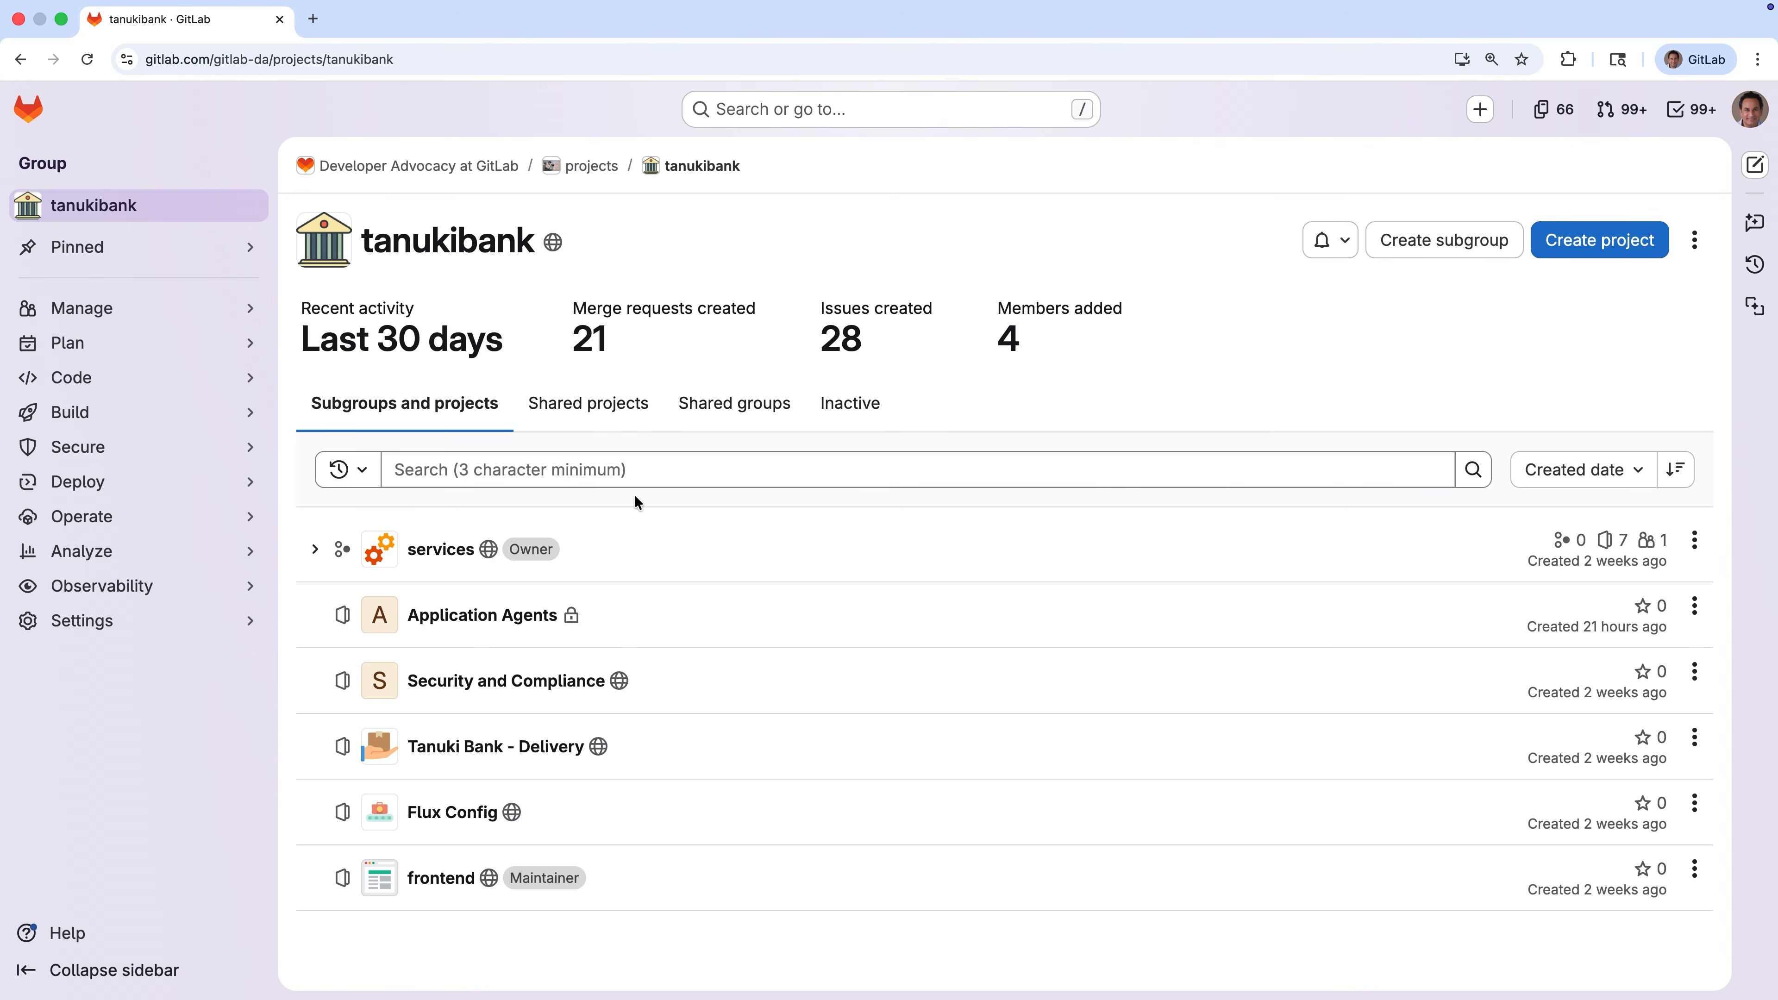
pyautogui.click(442, 554)
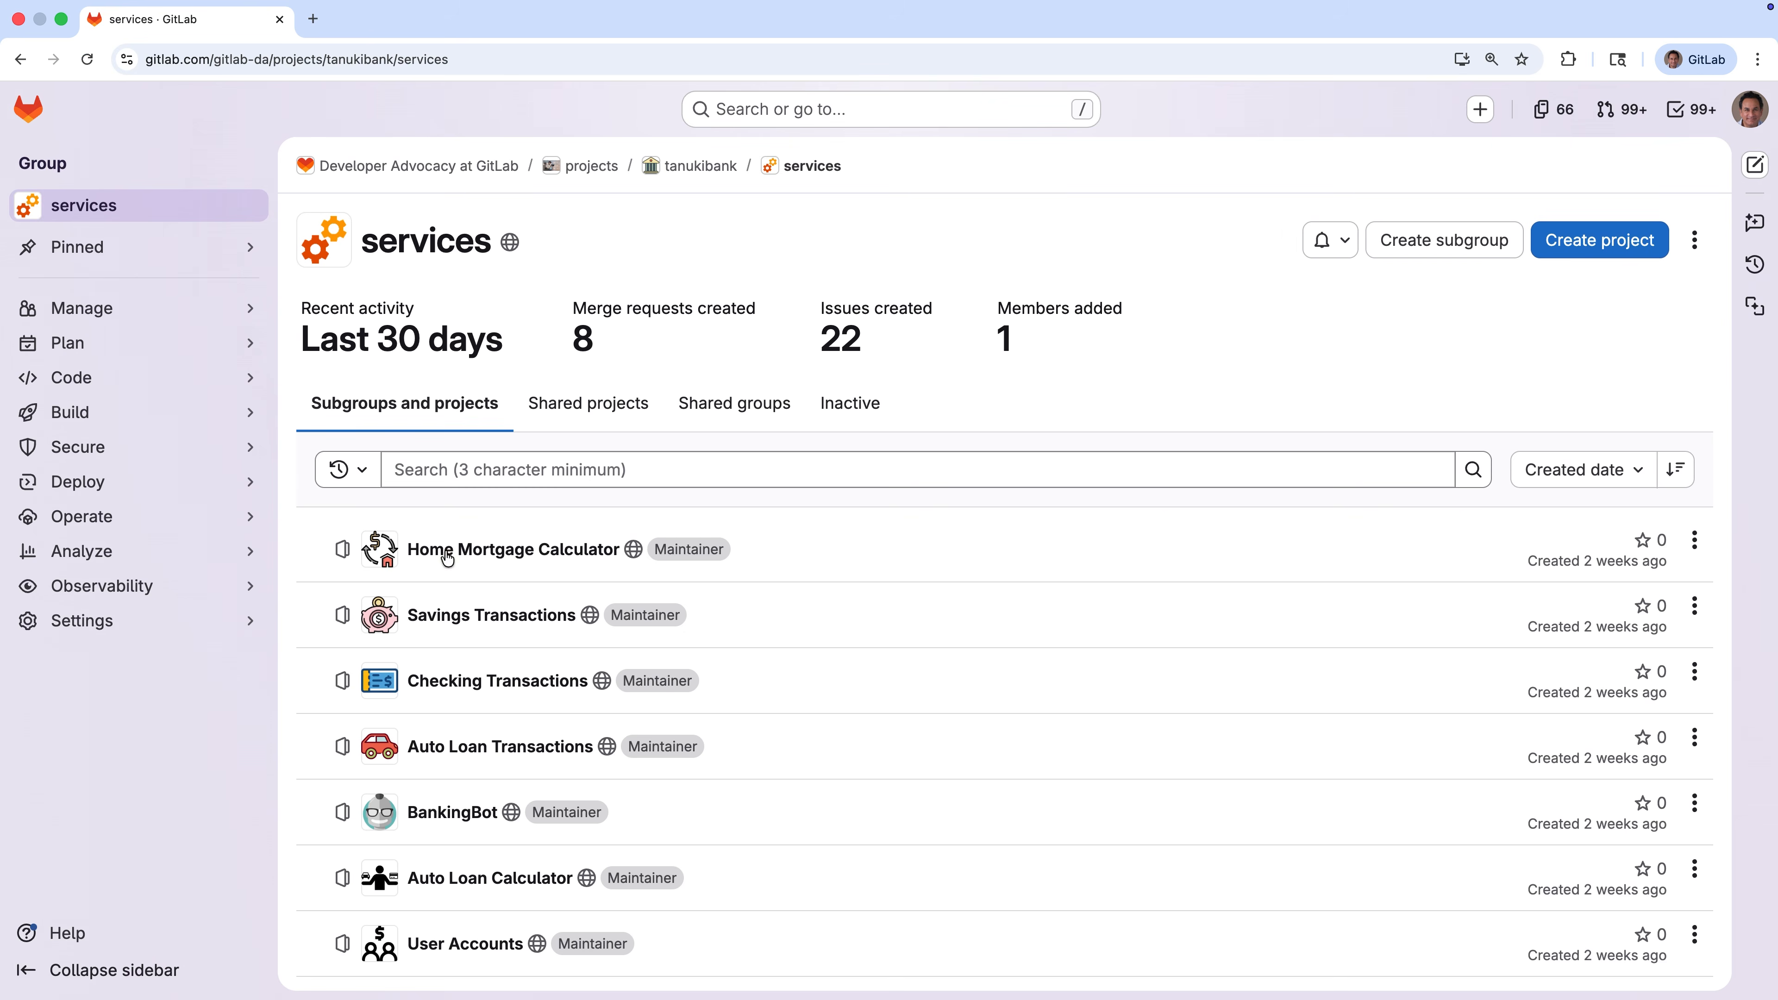
pyautogui.click(1624, 249)
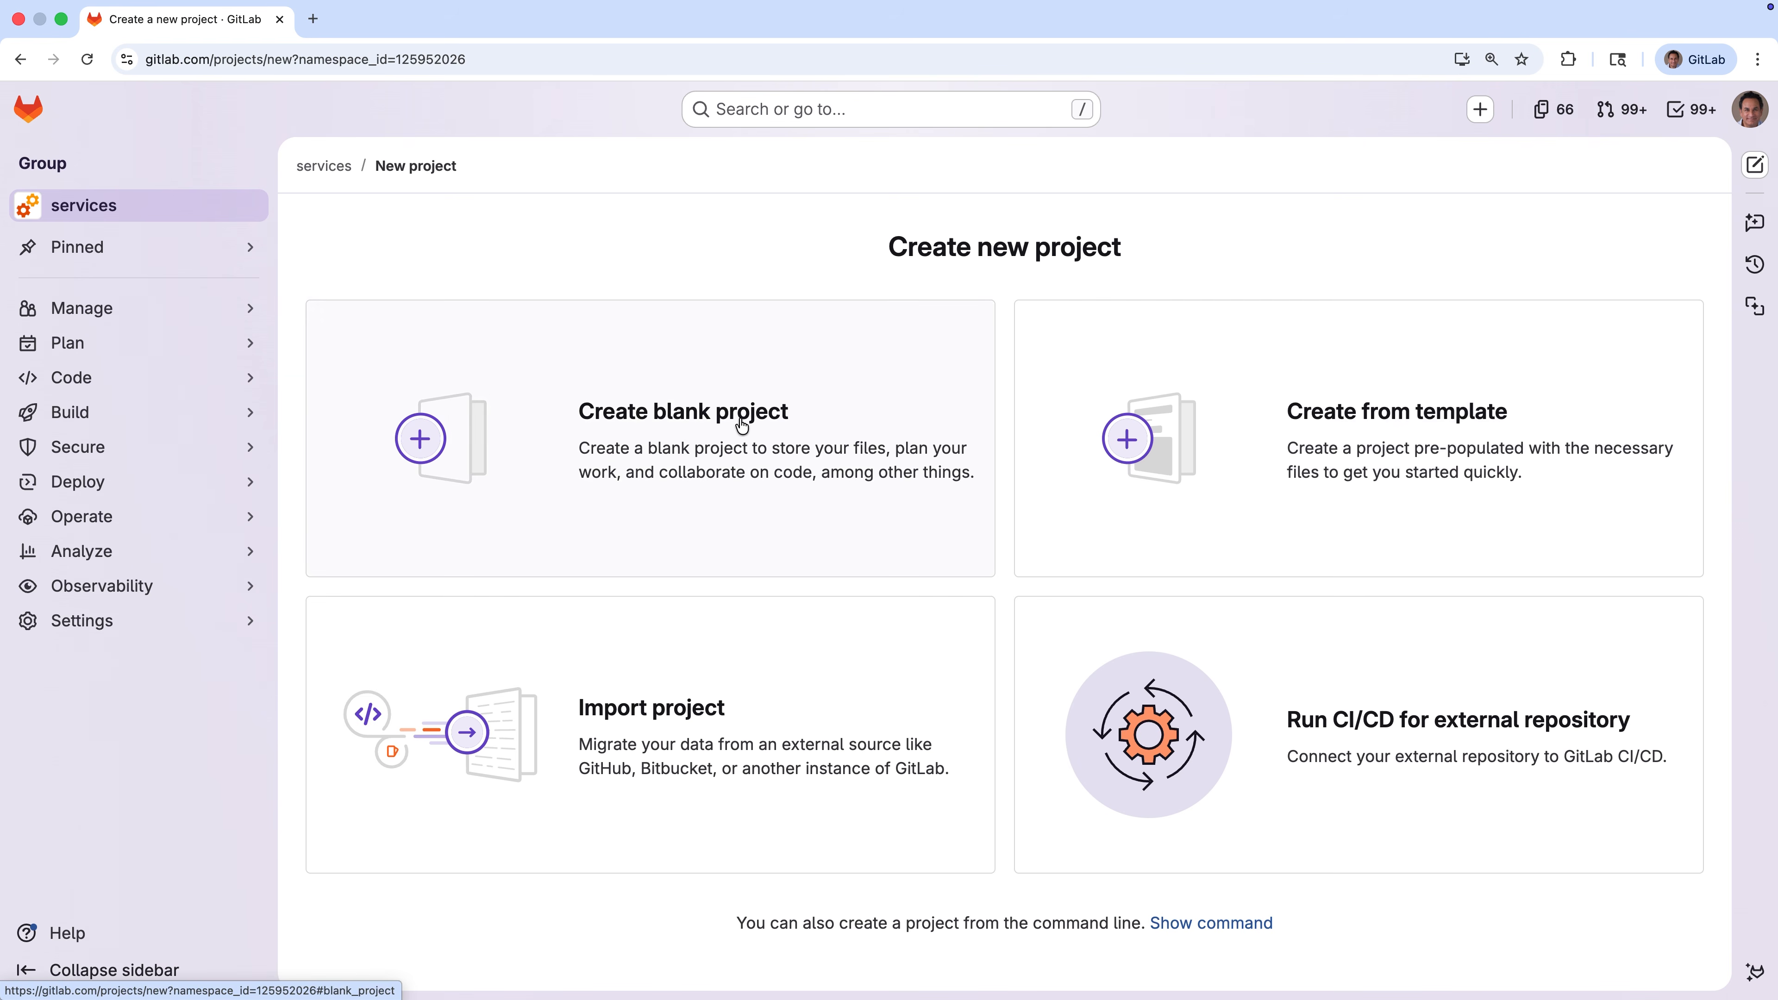
pyautogui.click(714, 433)
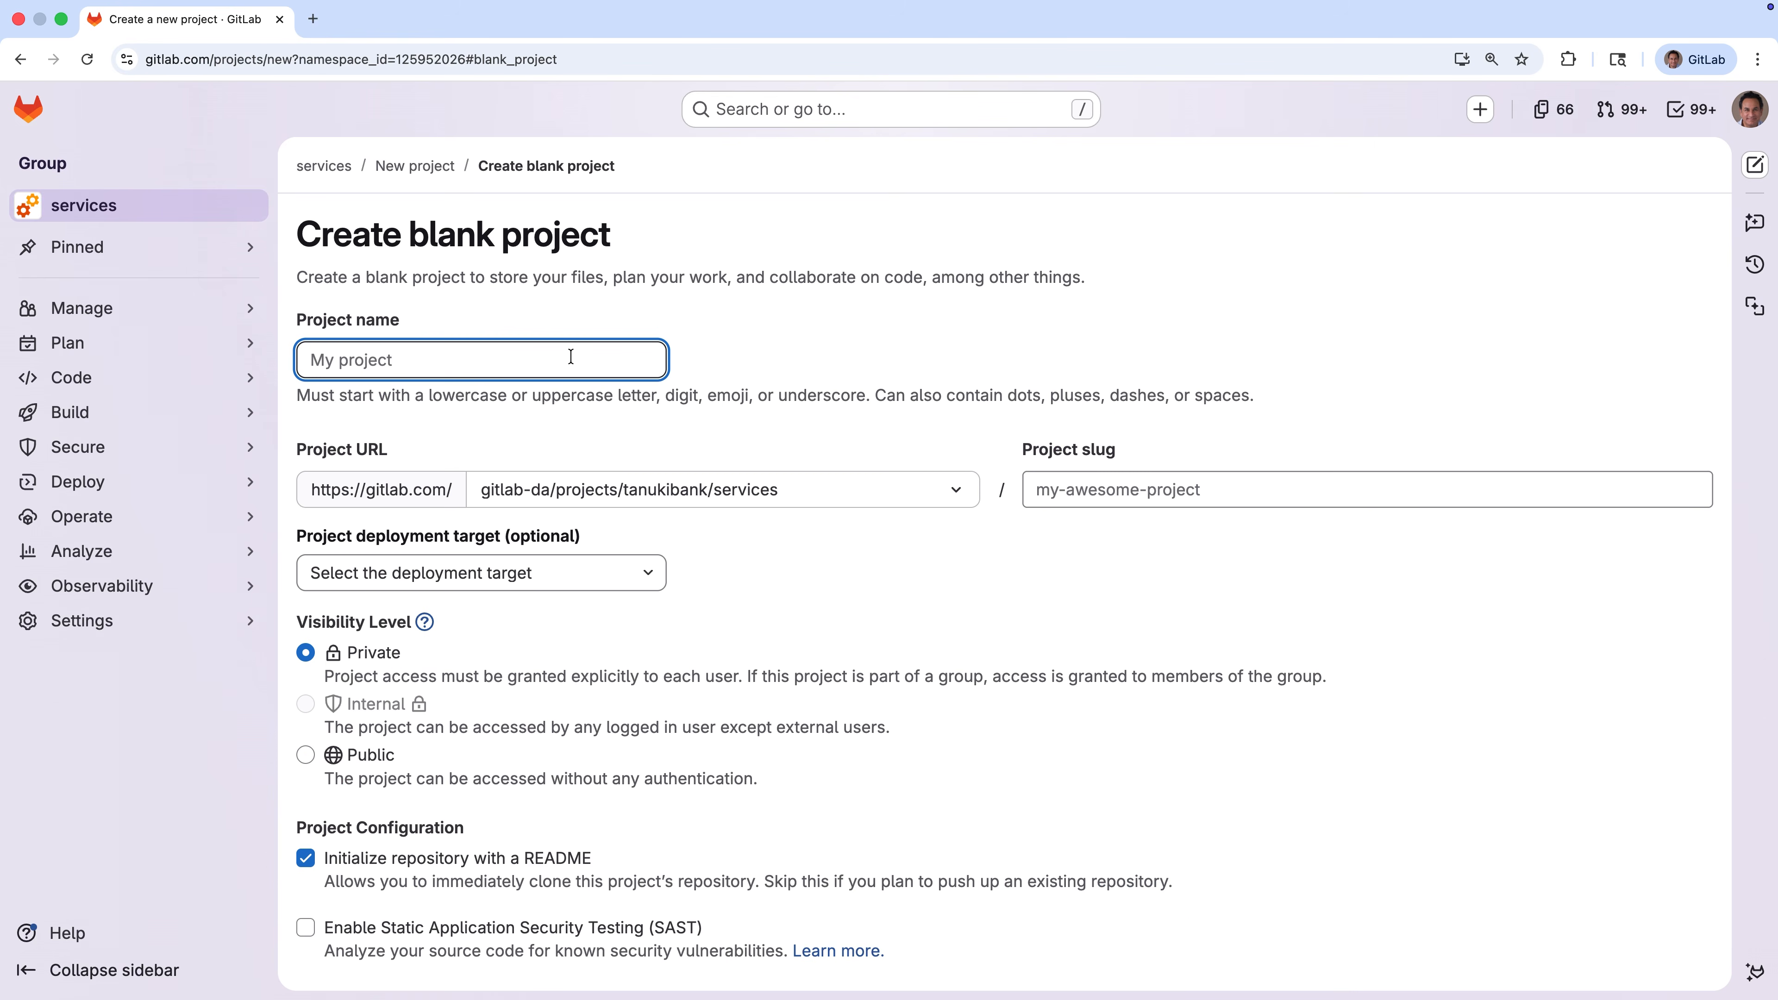
pyautogui.write('Intra Account')
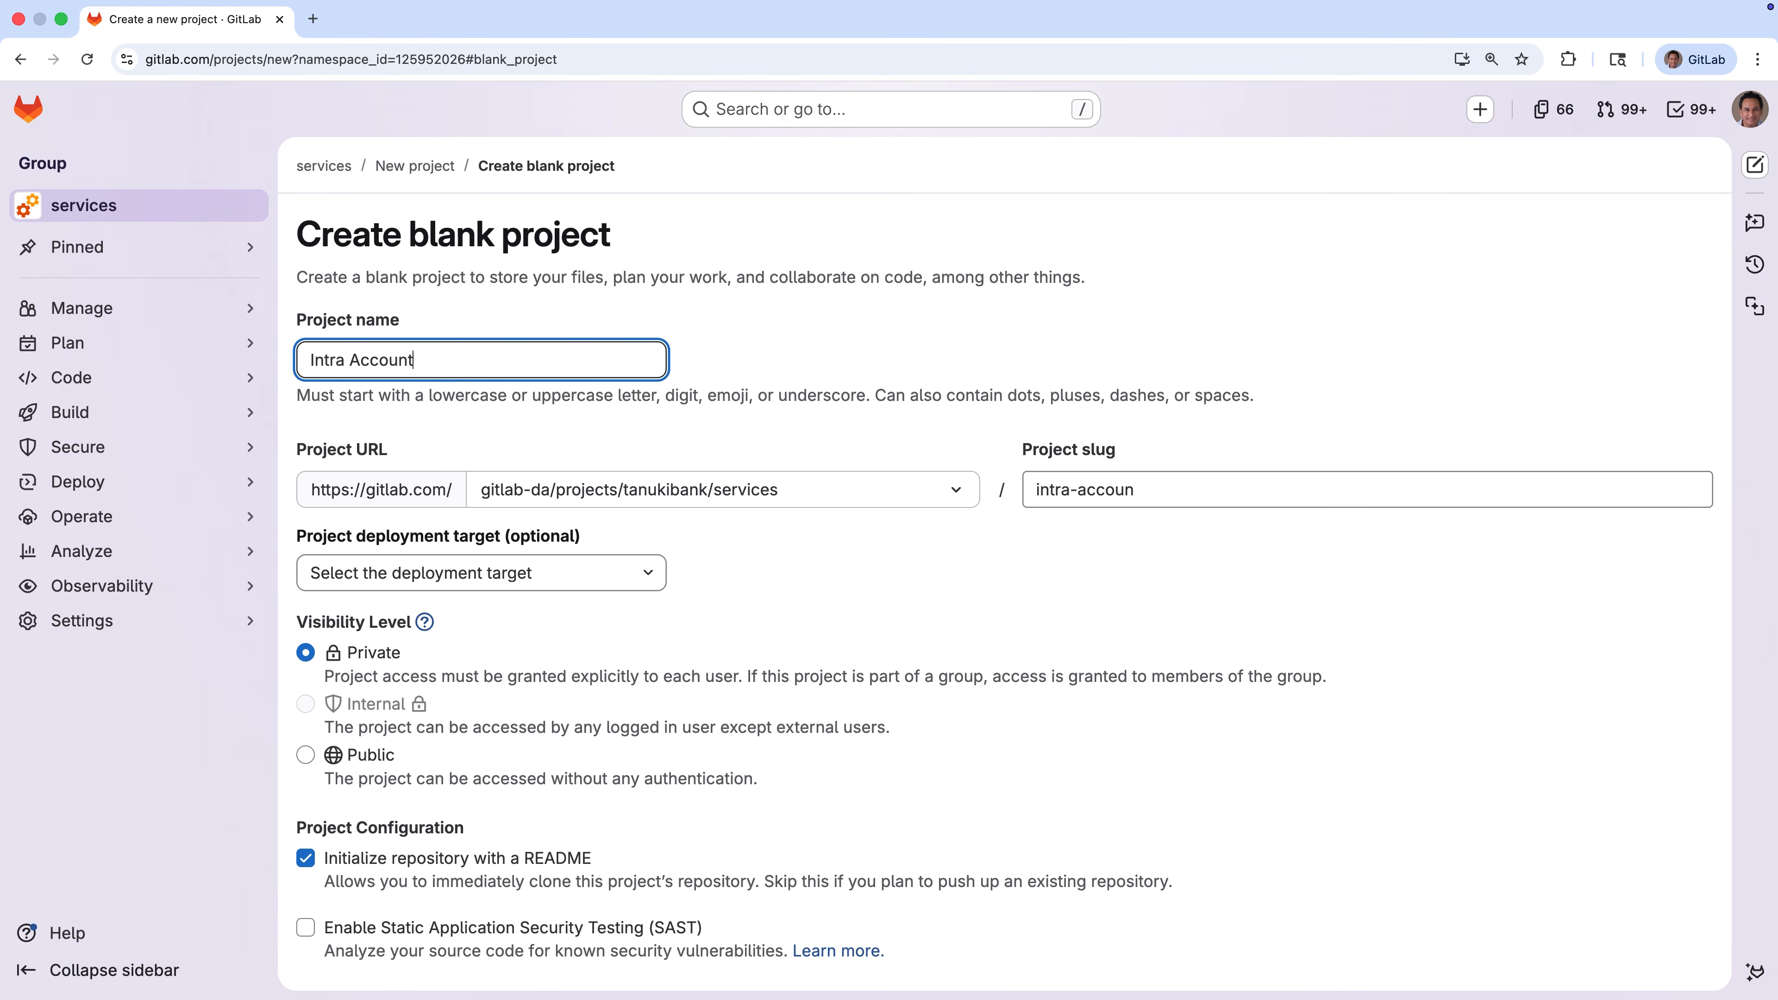
pyautogui.write(' Transfers')
pyautogui.click(329, 758)
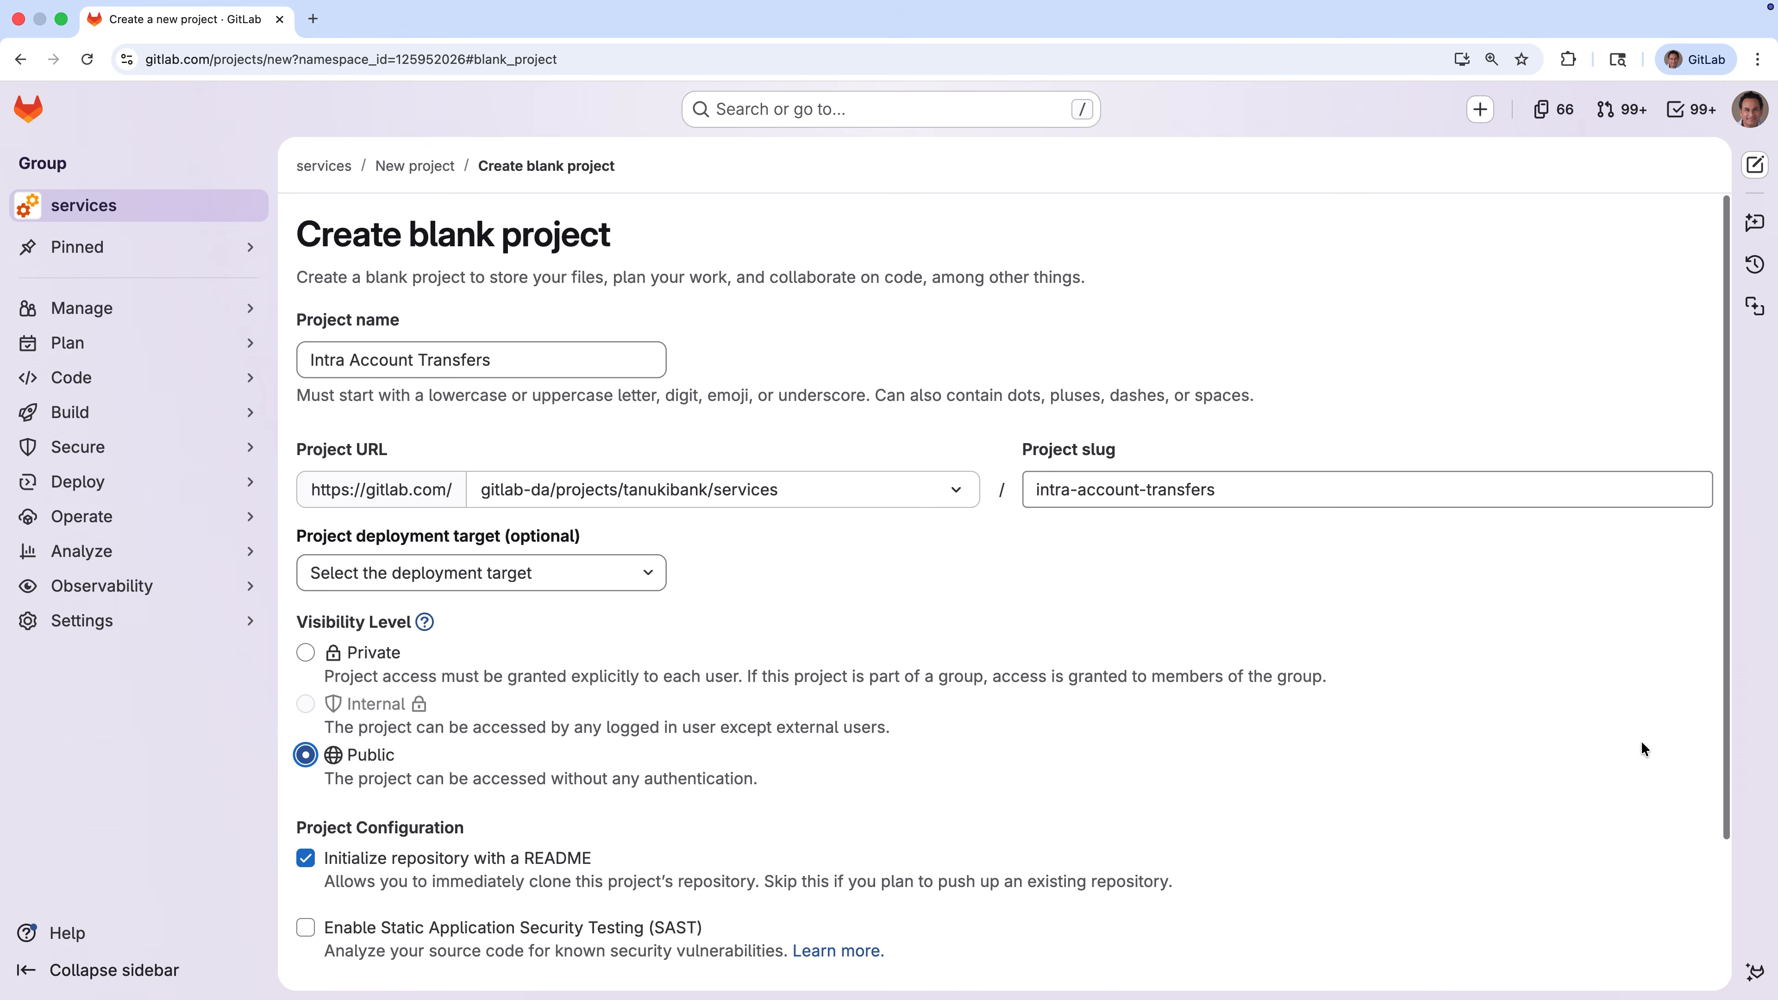
pyautogui.scroll(-3, 1642, 743)
pyautogui.click(399, 952)
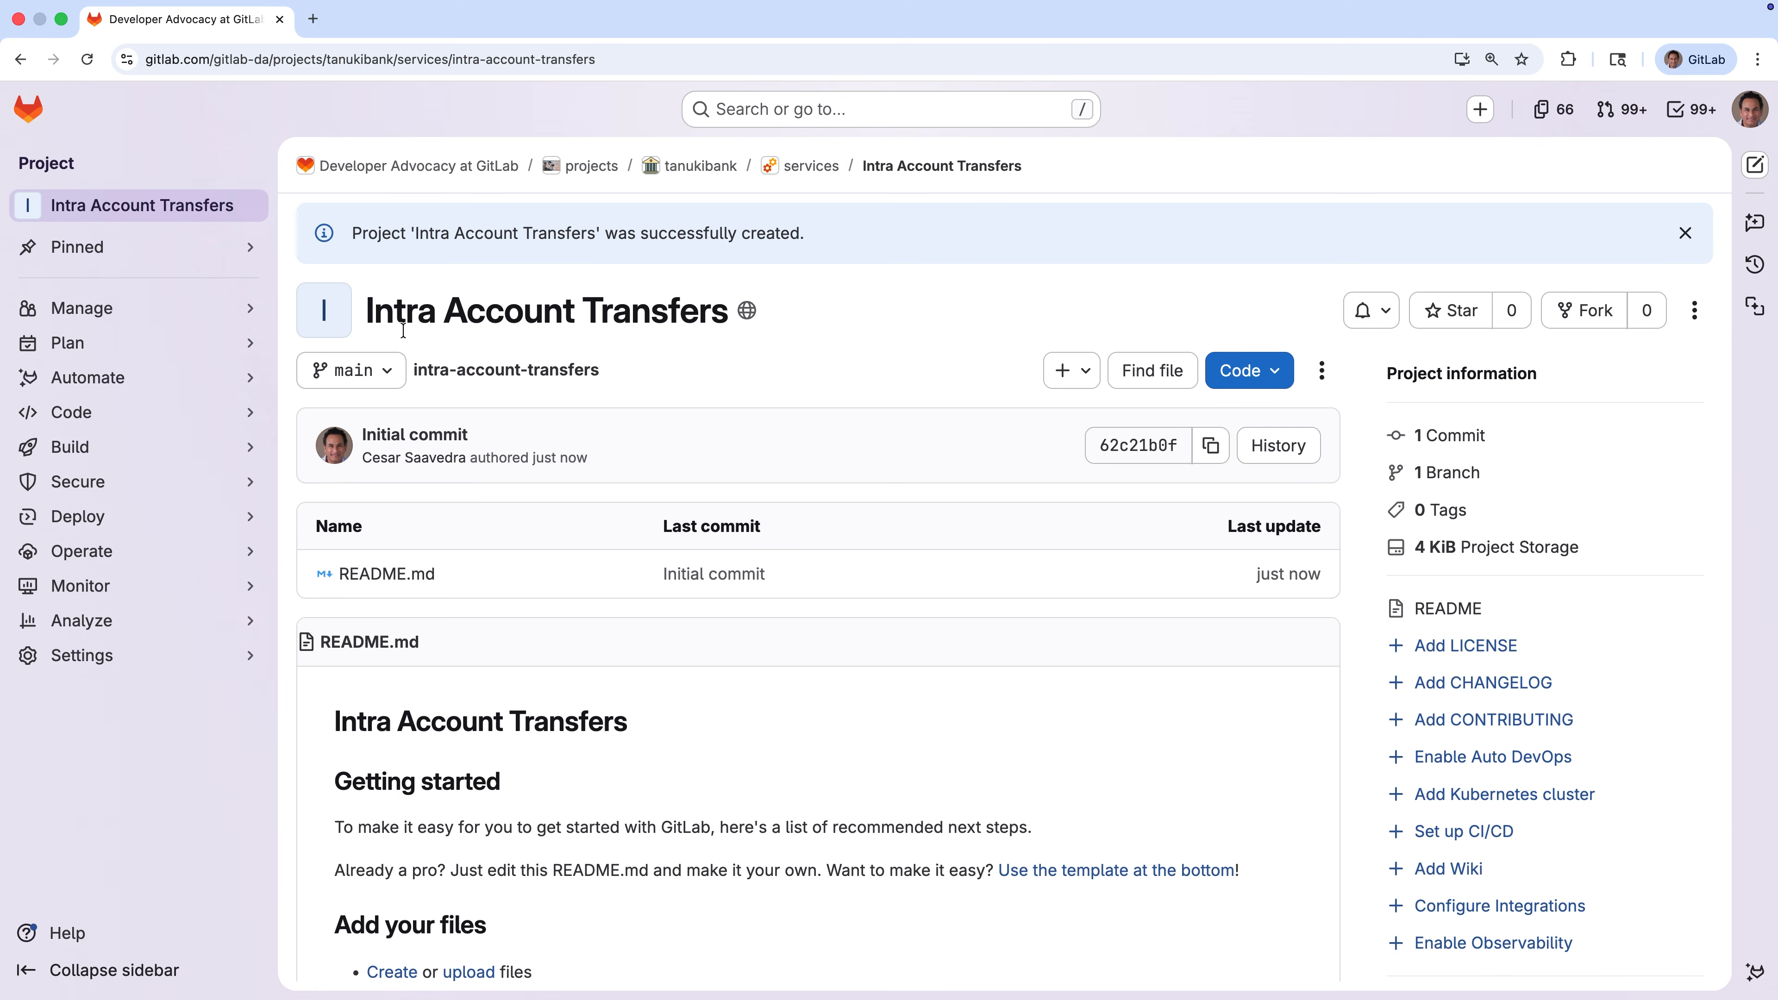
# Step: Create an issue titled "Microservice to handle internal accounts transfers" in Intra Account Transfers, pasting the prepared microservice requirements as its description
pyautogui.moveTo(246, 346)
pyautogui.click(341, 348)
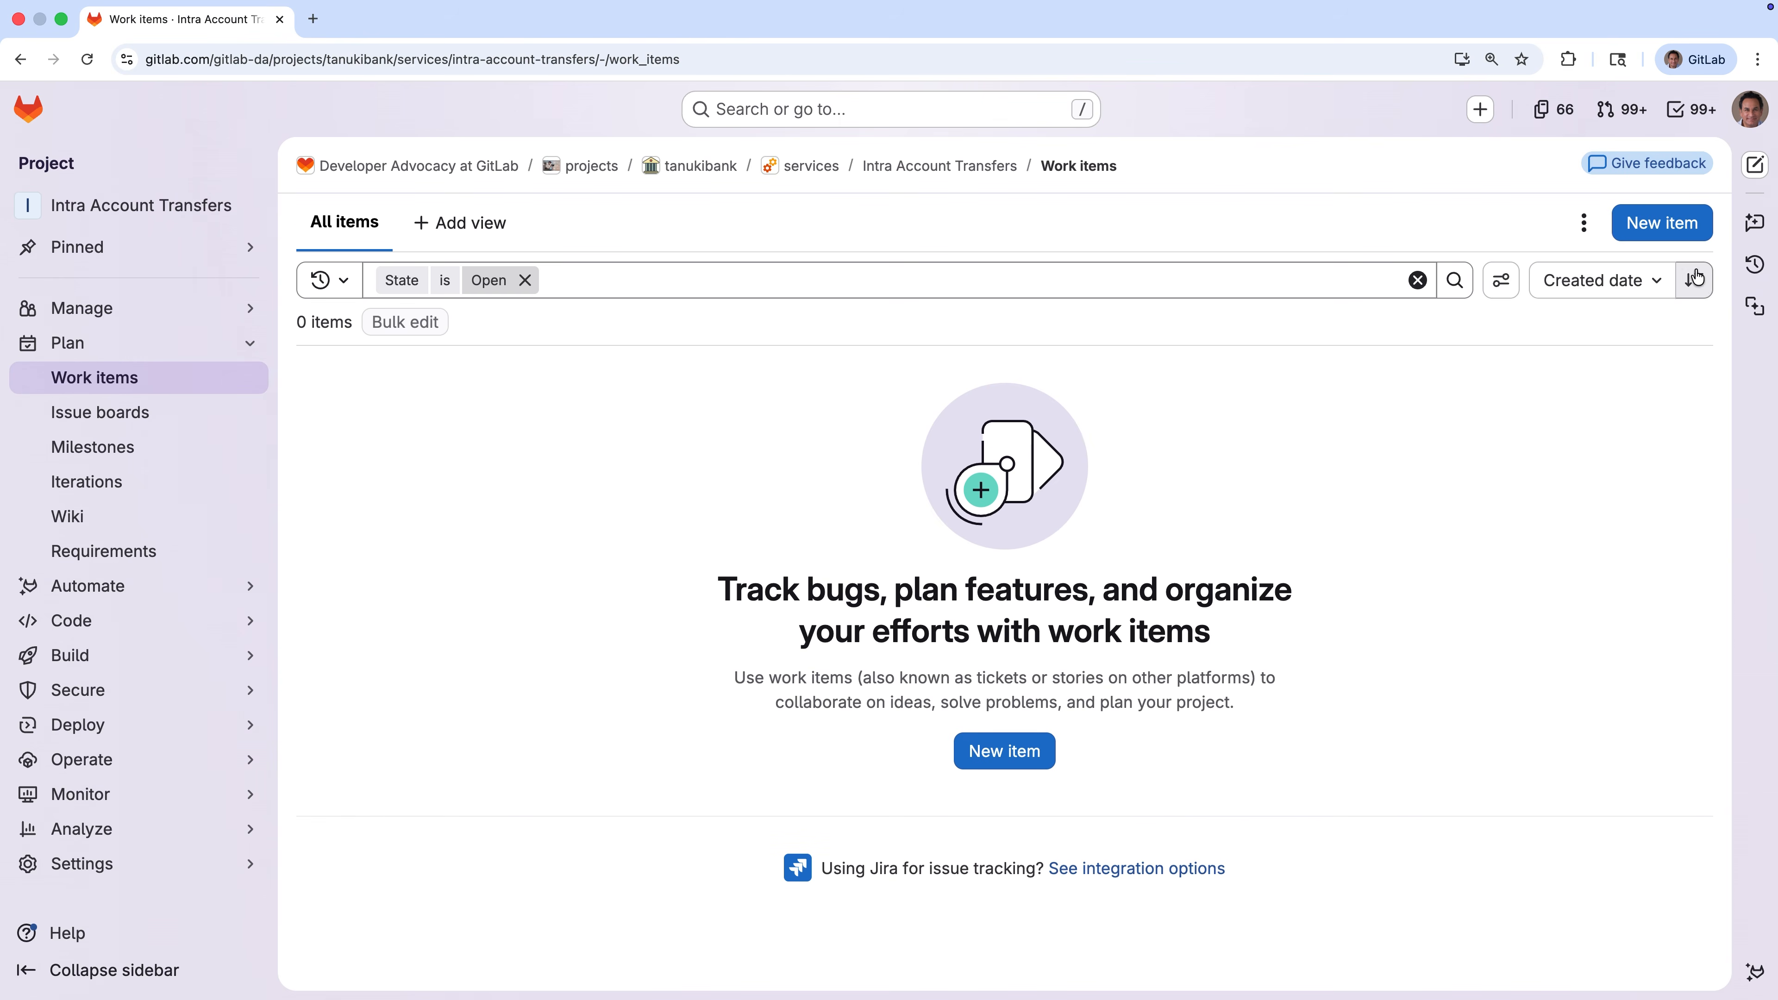
pyautogui.click(1661, 222)
pyautogui.write('Microservice to handle internal accounts')
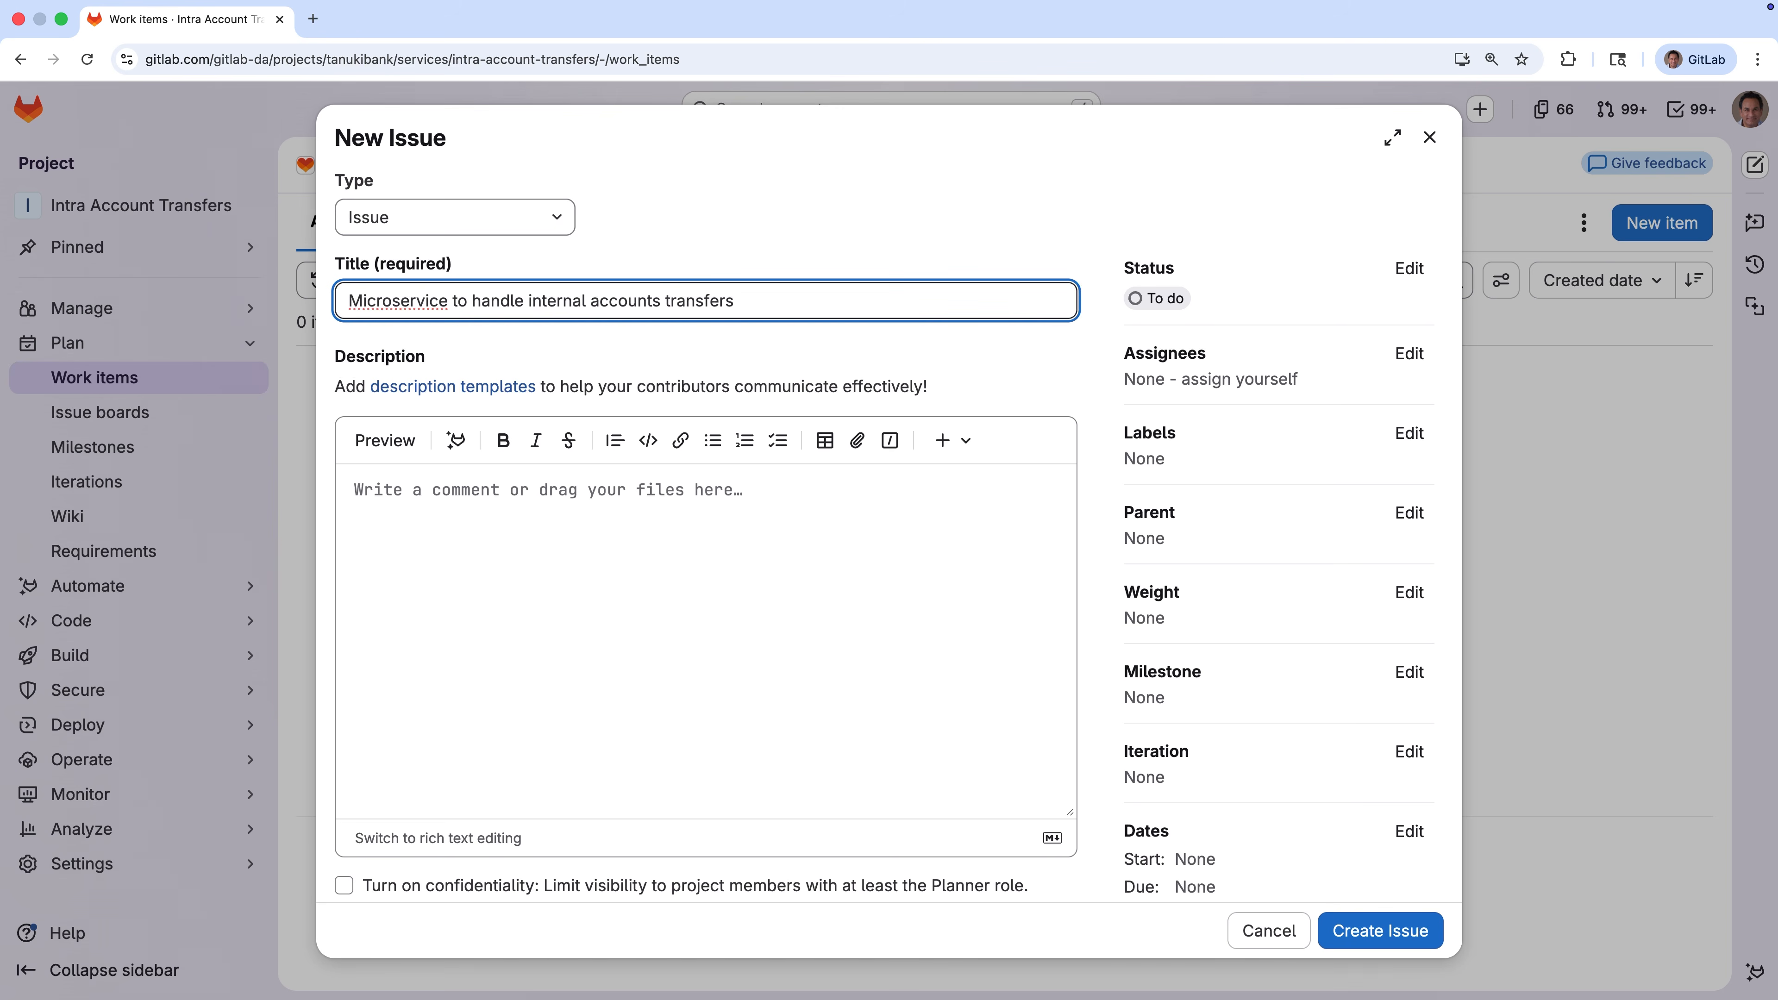
pyautogui.click(808, 521)
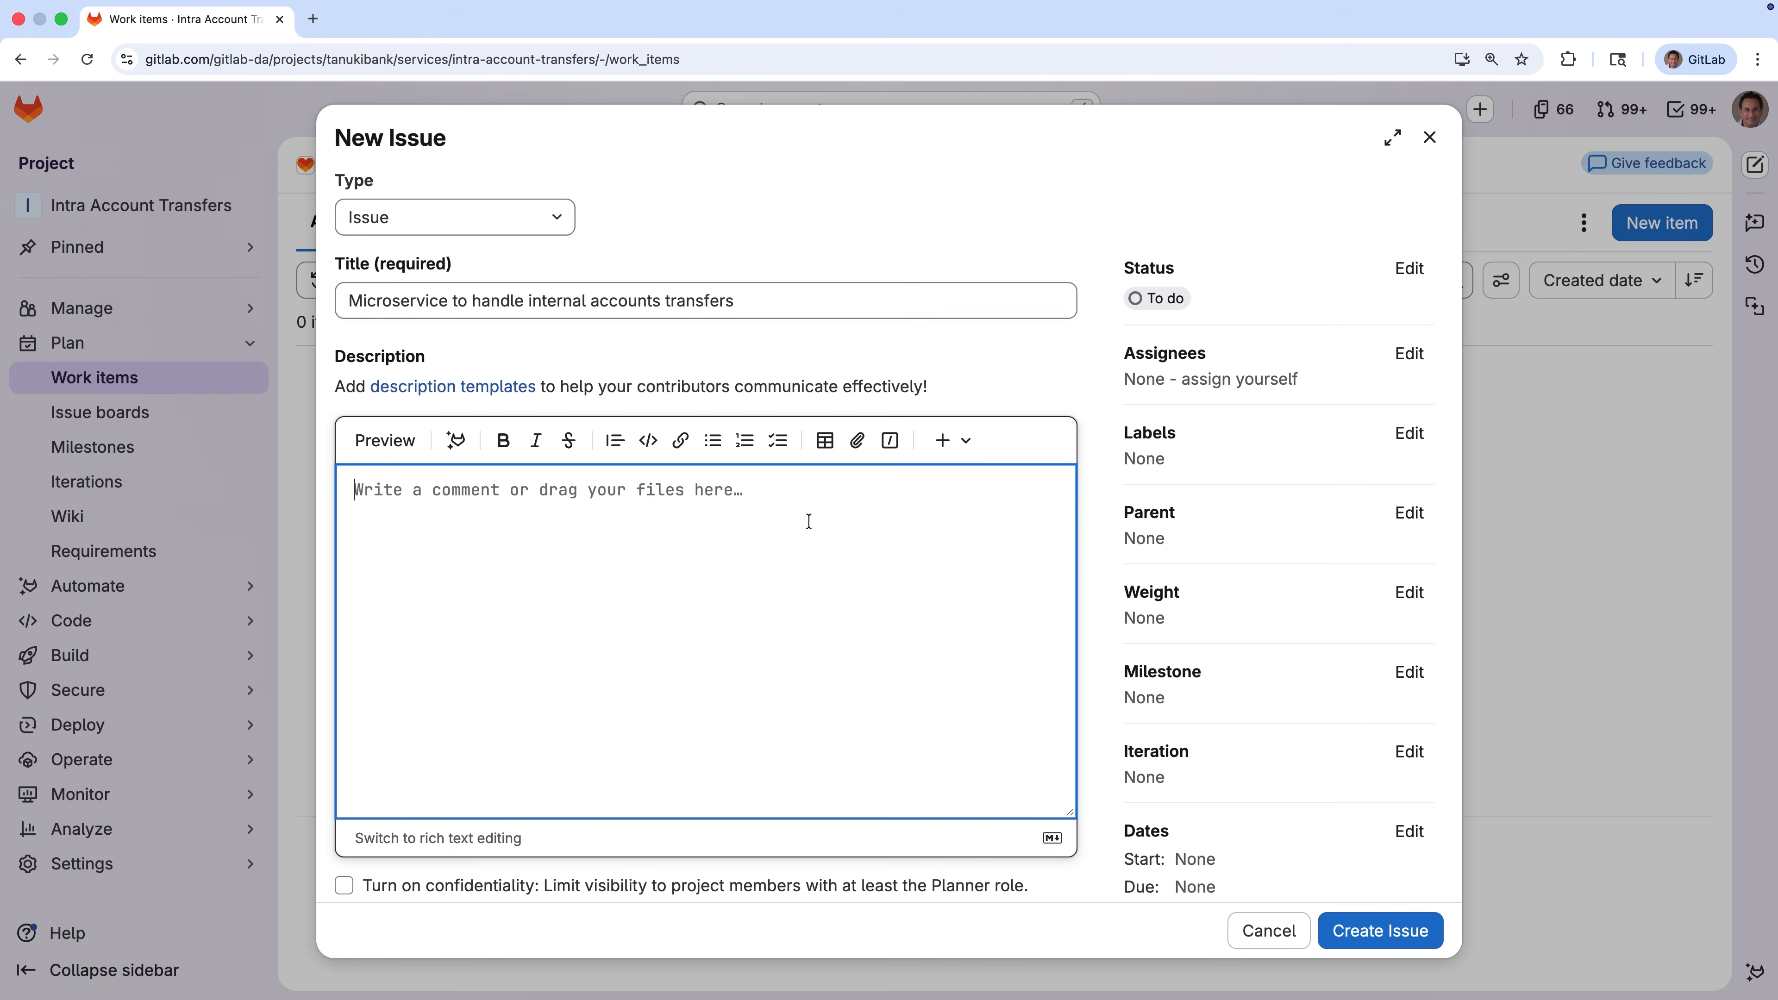
pyautogui.press('super+v')
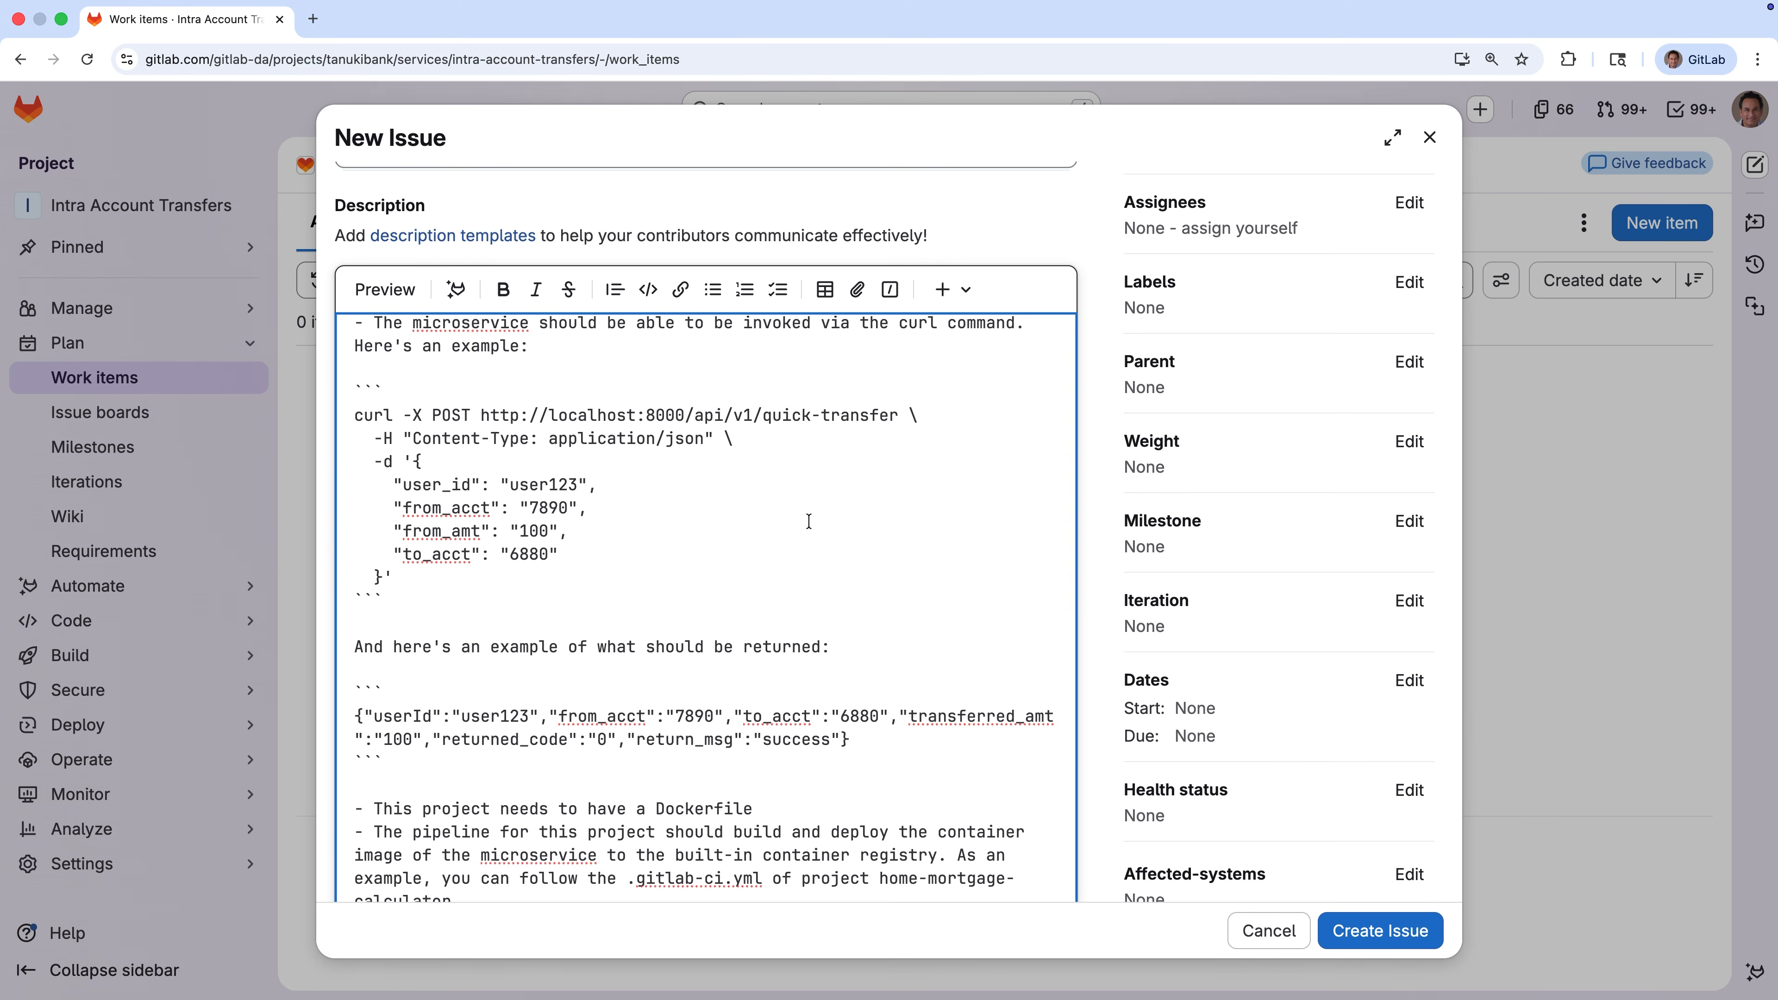
pyautogui.scroll(-1, 809, 521)
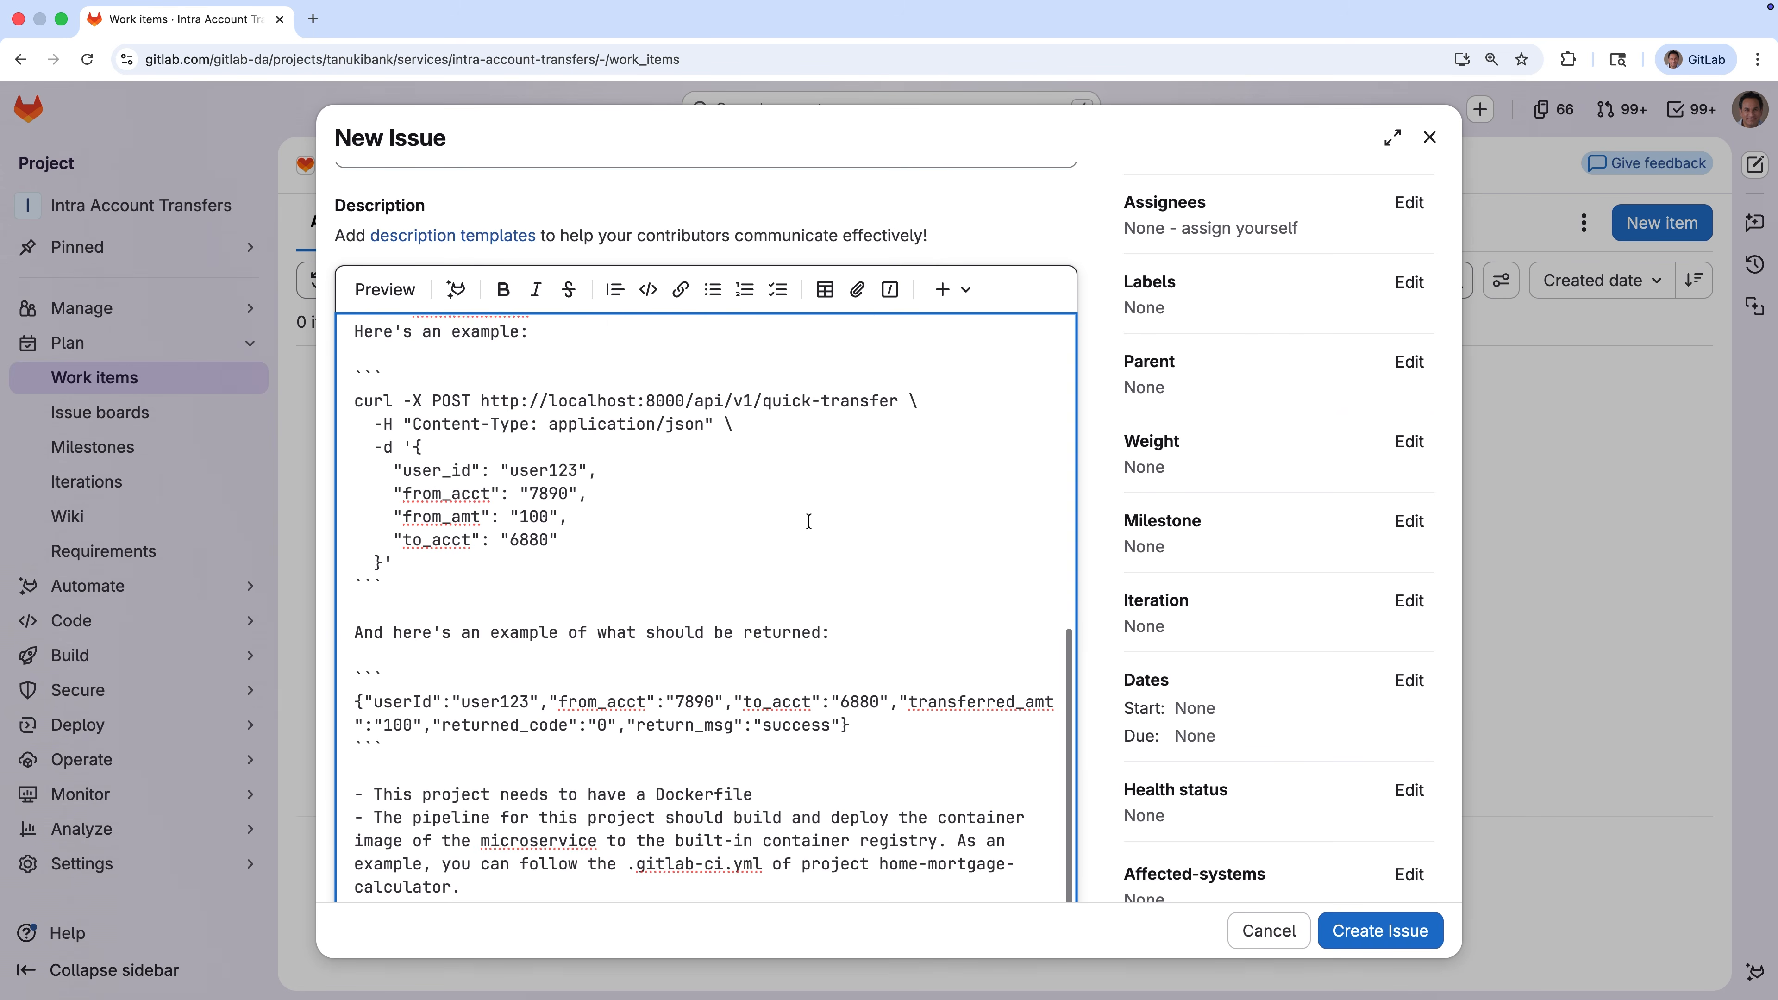
pyautogui.click(1396, 928)
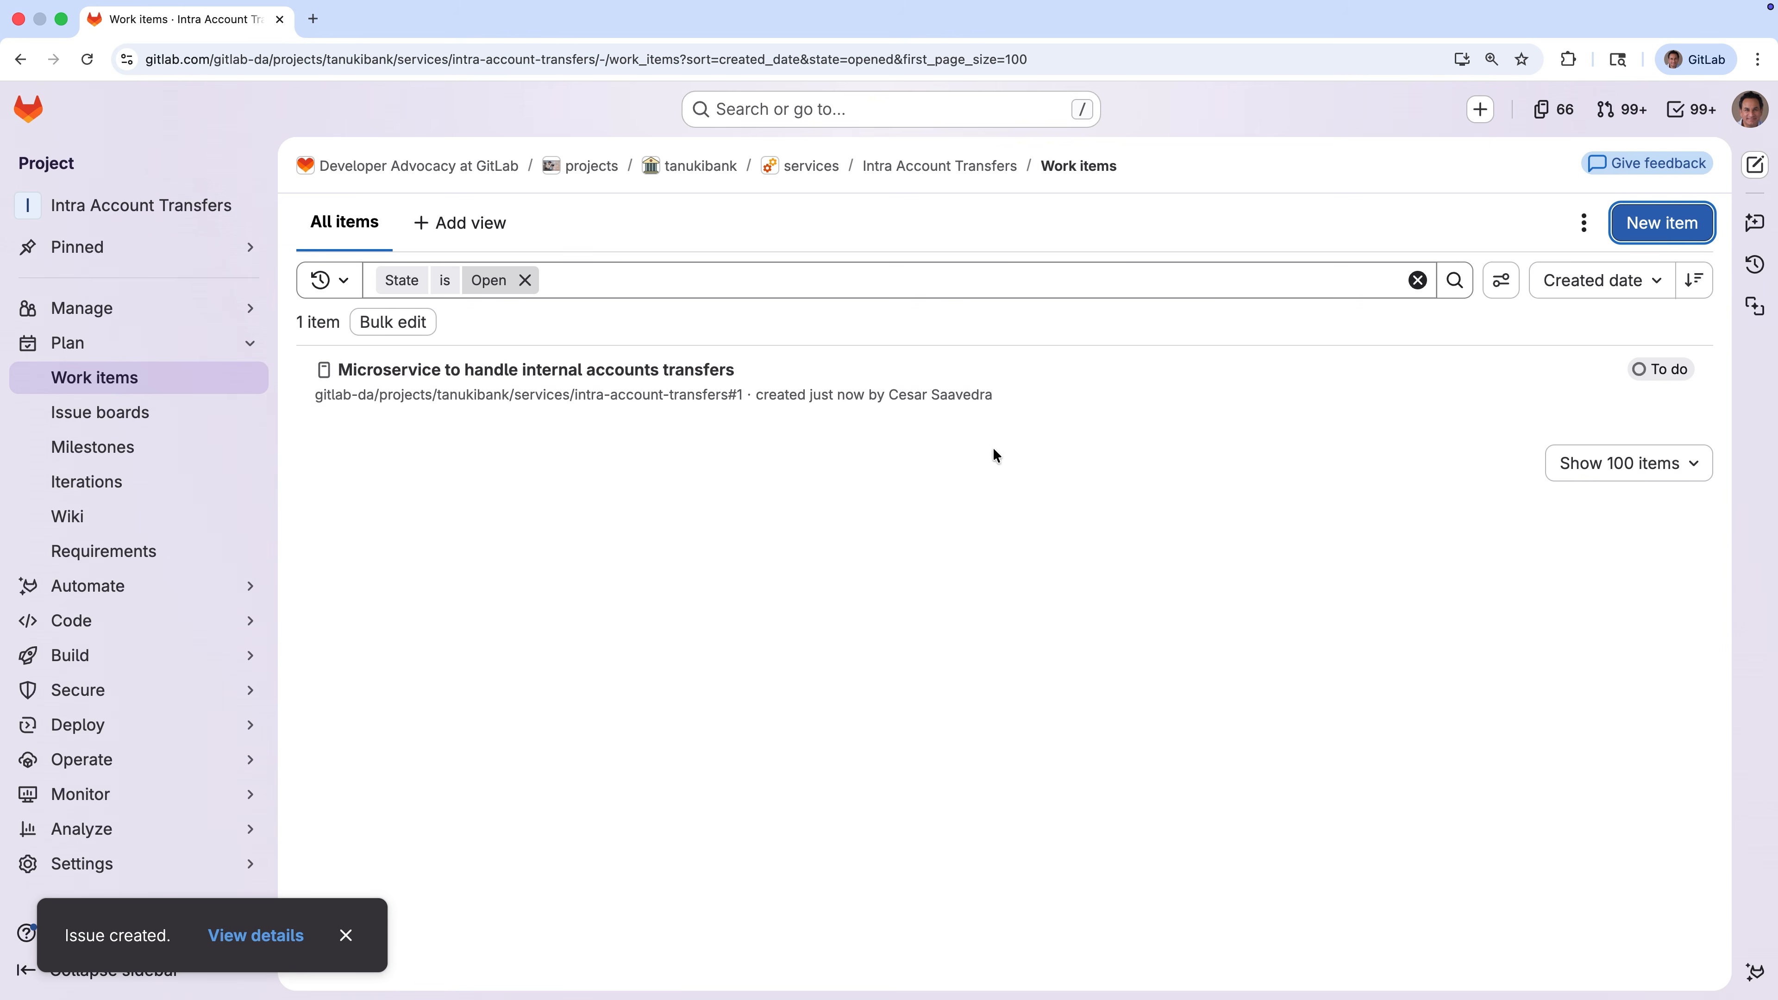
# Step: Open the new internal accounts transfers issue and have Duo generate a merge request from it
pyautogui.click(676, 389)
pyautogui.scroll(-4, 1365, 700)
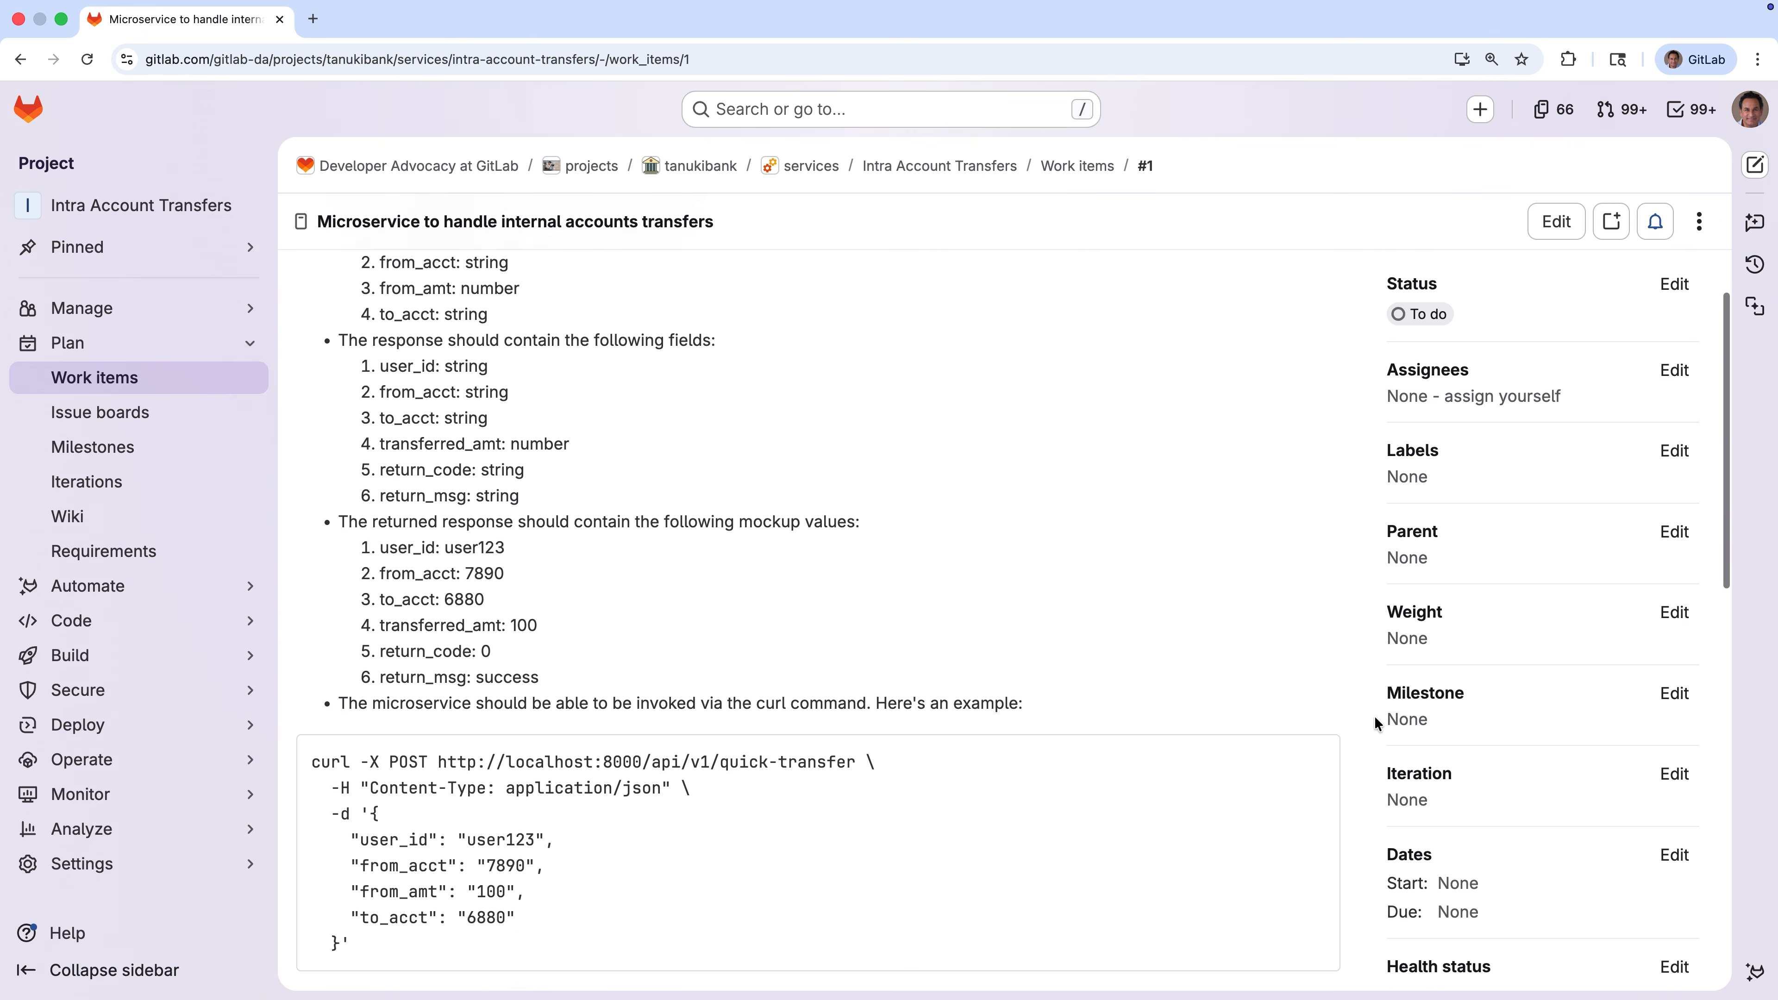
pyautogui.scroll(-10, 1375, 723)
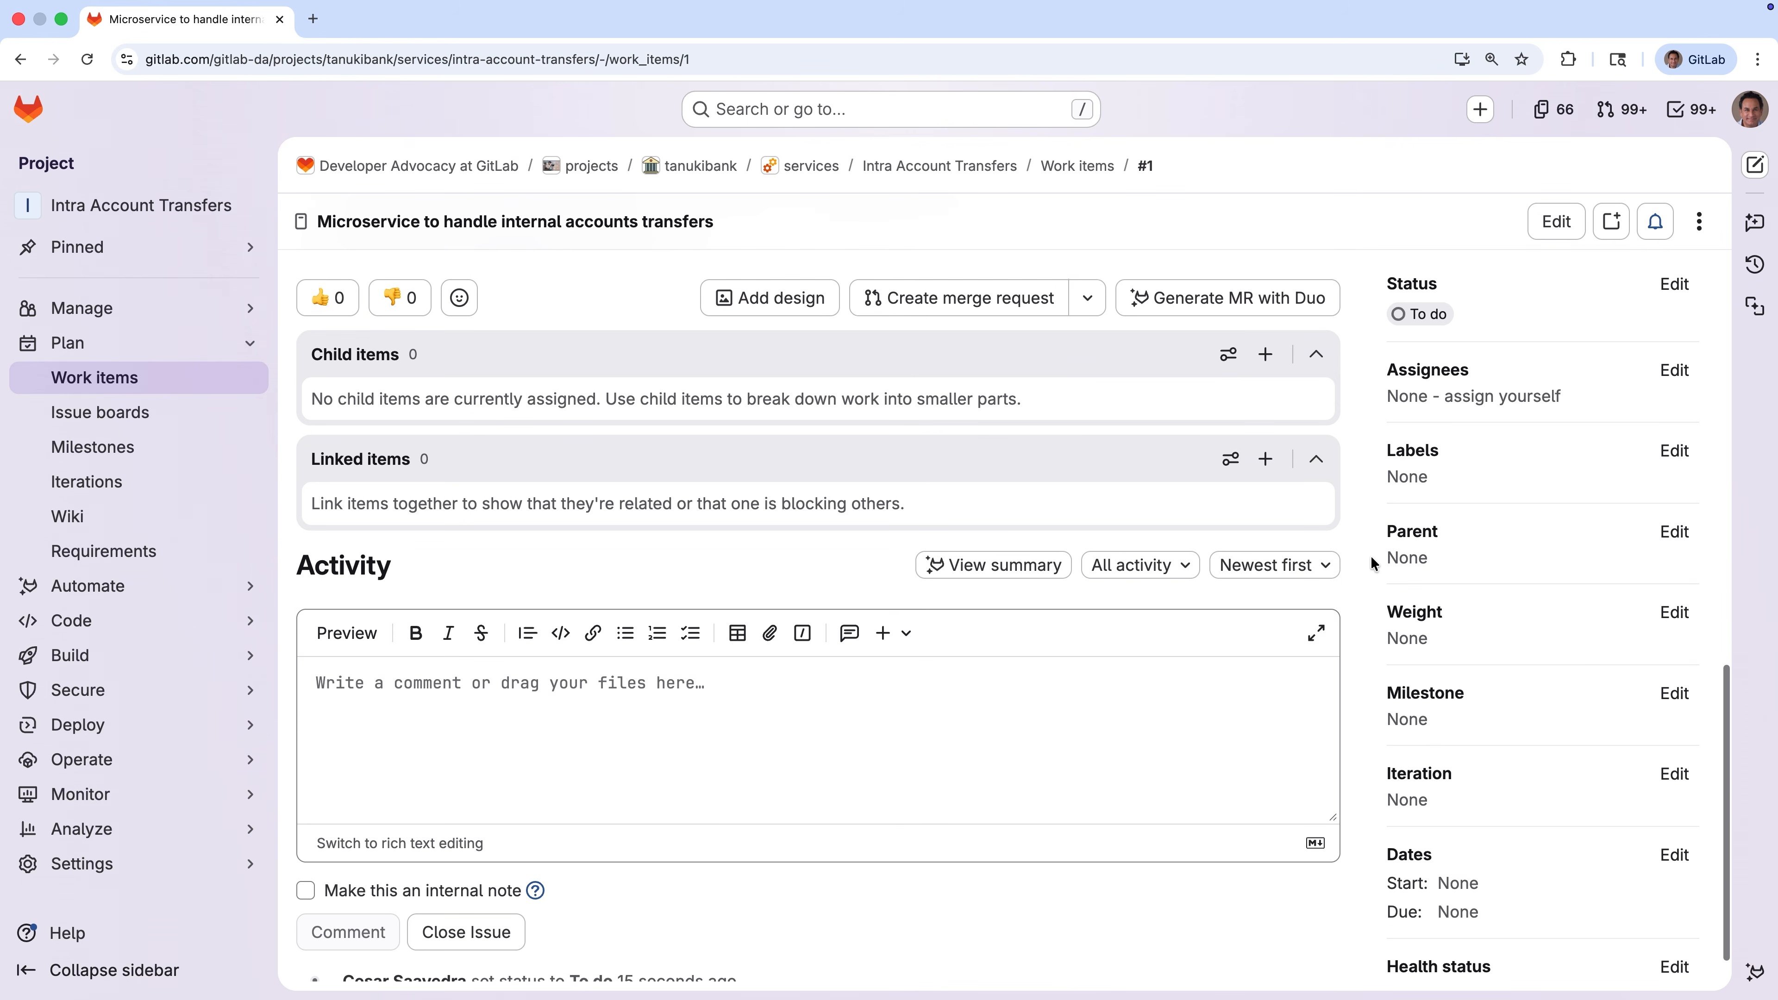
pyautogui.click(1282, 298)
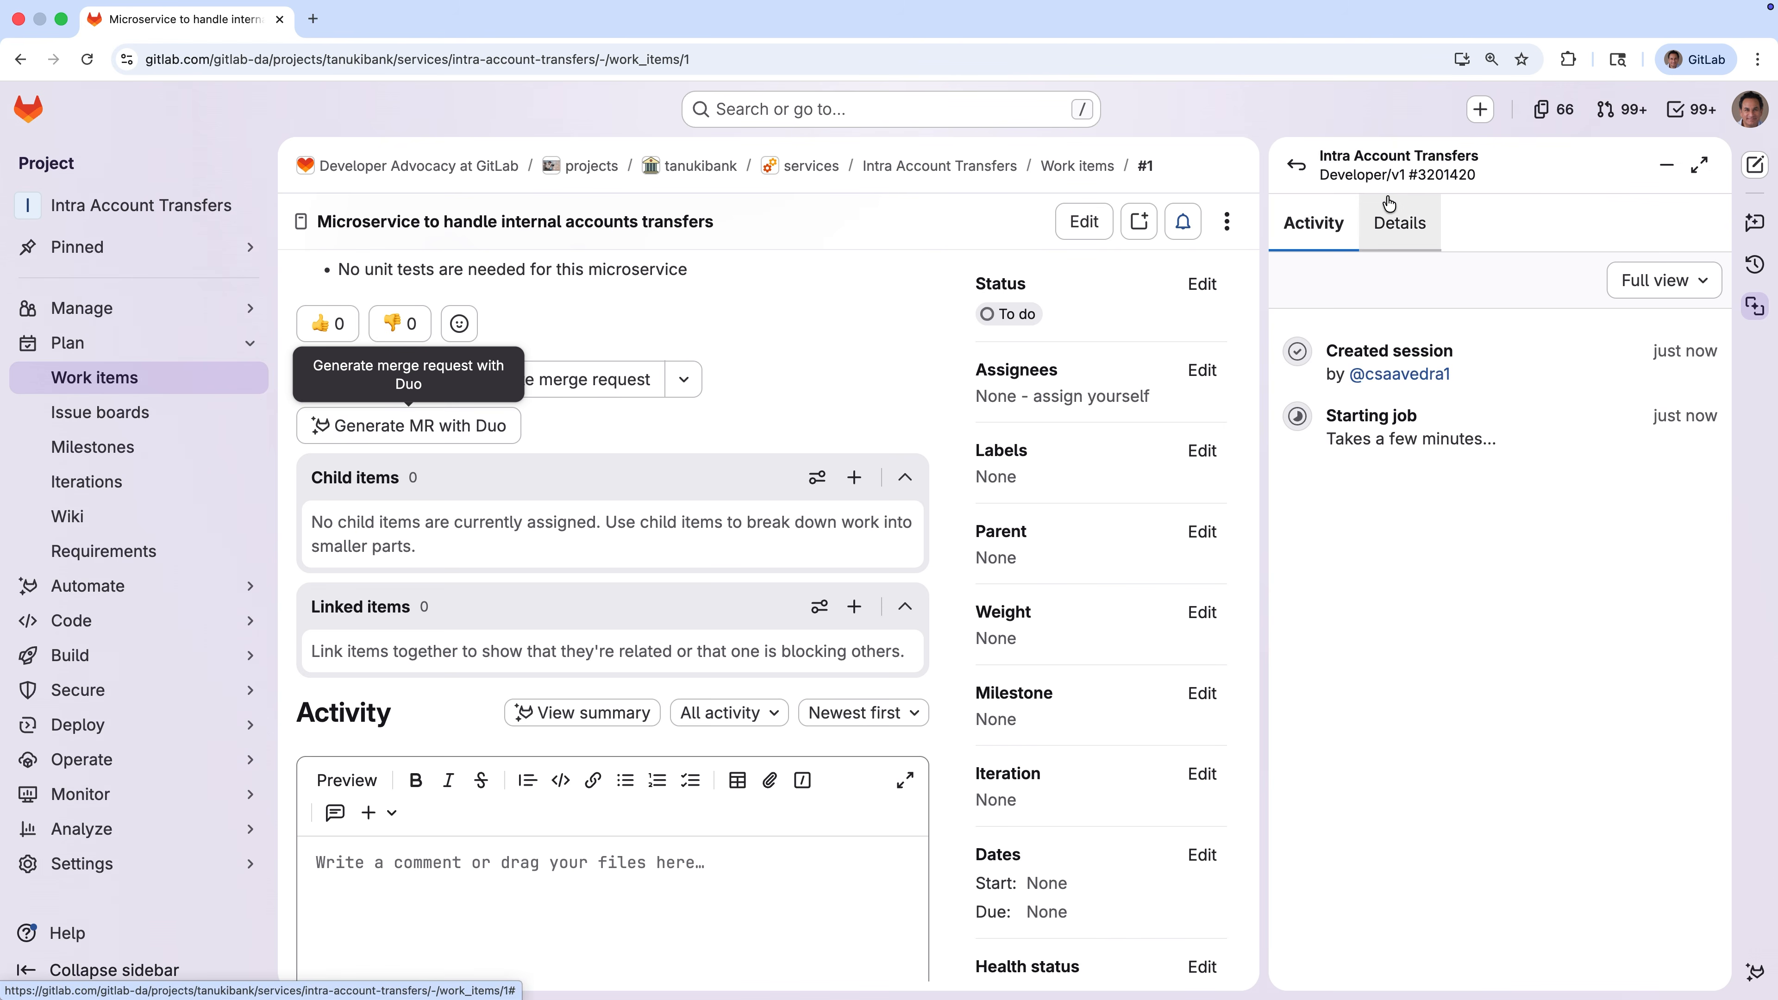
# Step: Examine the Duo Developer session's activity in full size, covering its reasoning, implementation plan, summary and git actions, and close the session panel
pyautogui.click(1699, 165)
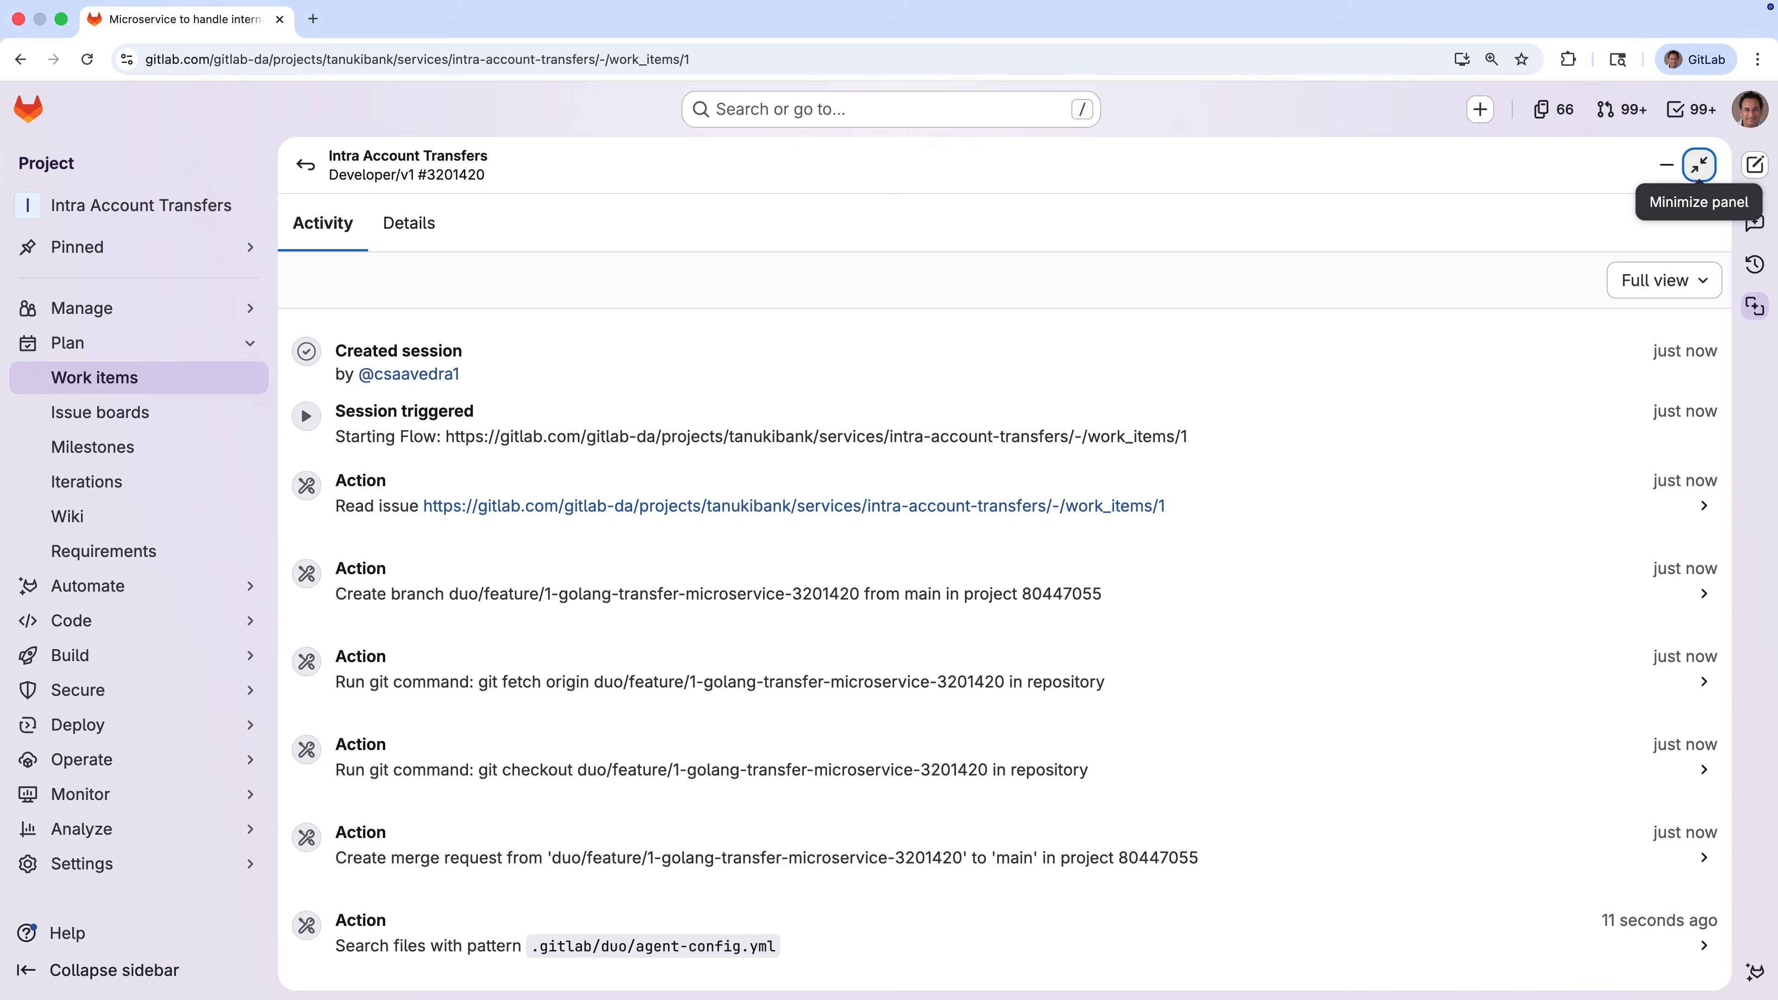
pyautogui.scroll(-15, 1563, 754)
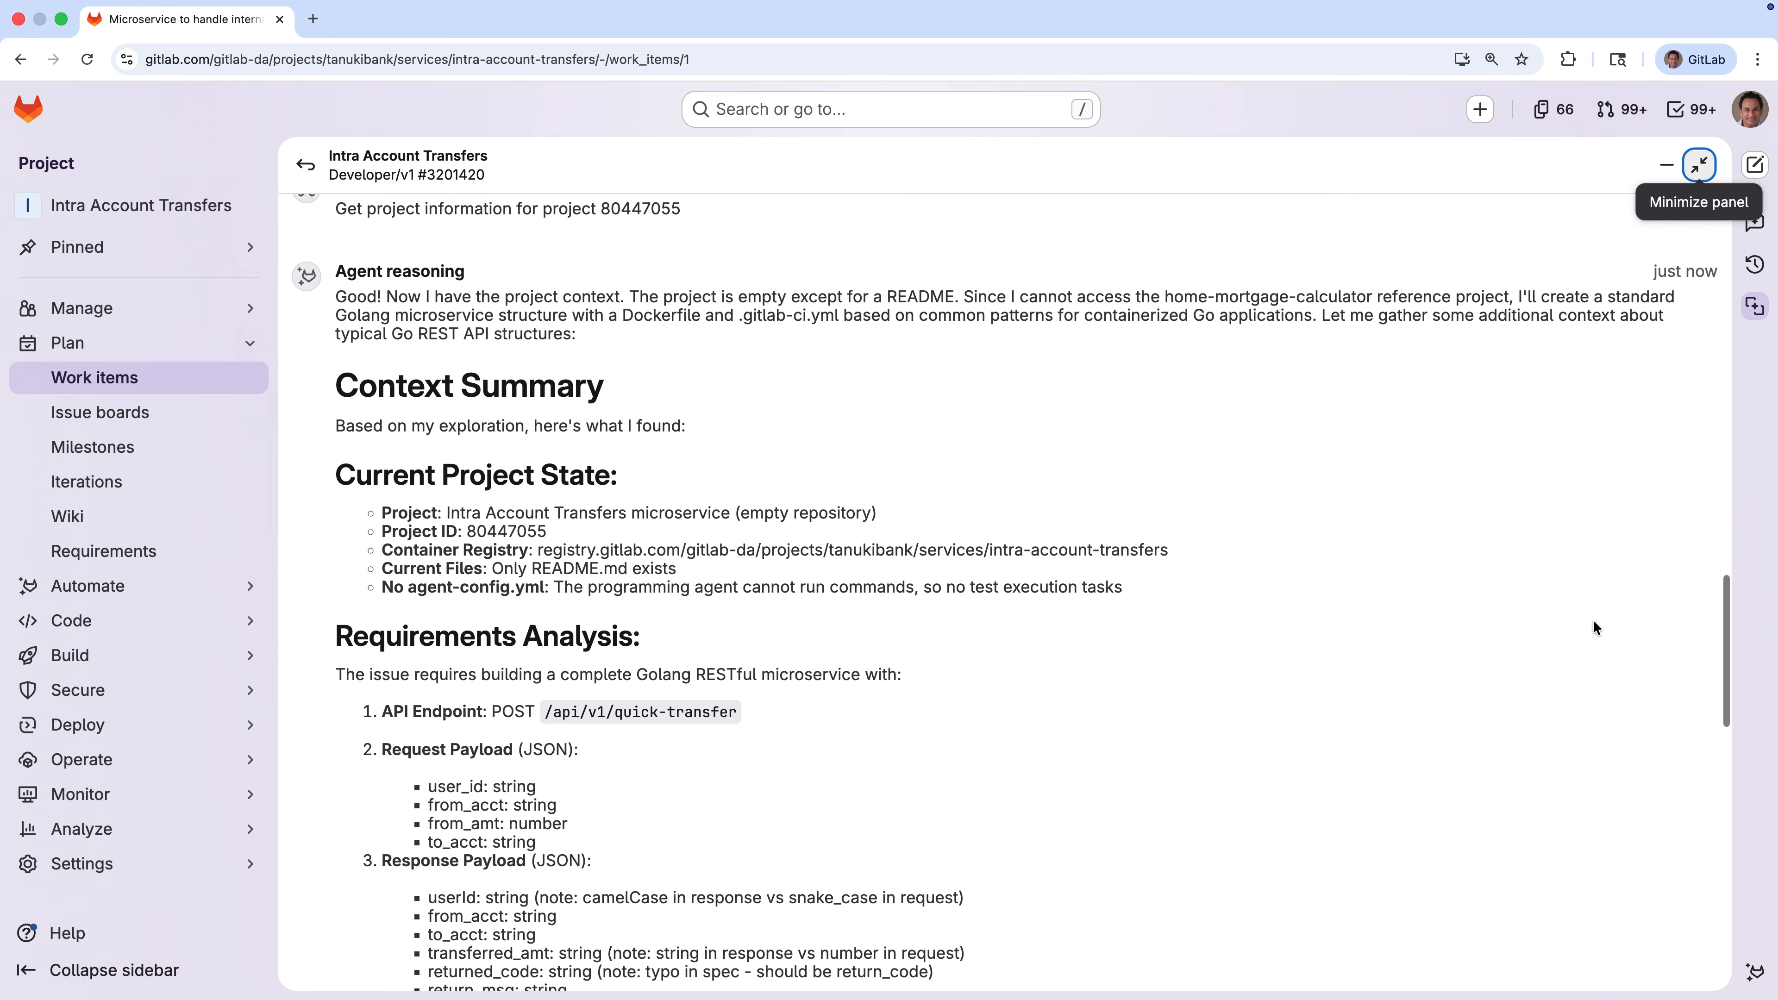
pyautogui.scroll(-15, 1593, 627)
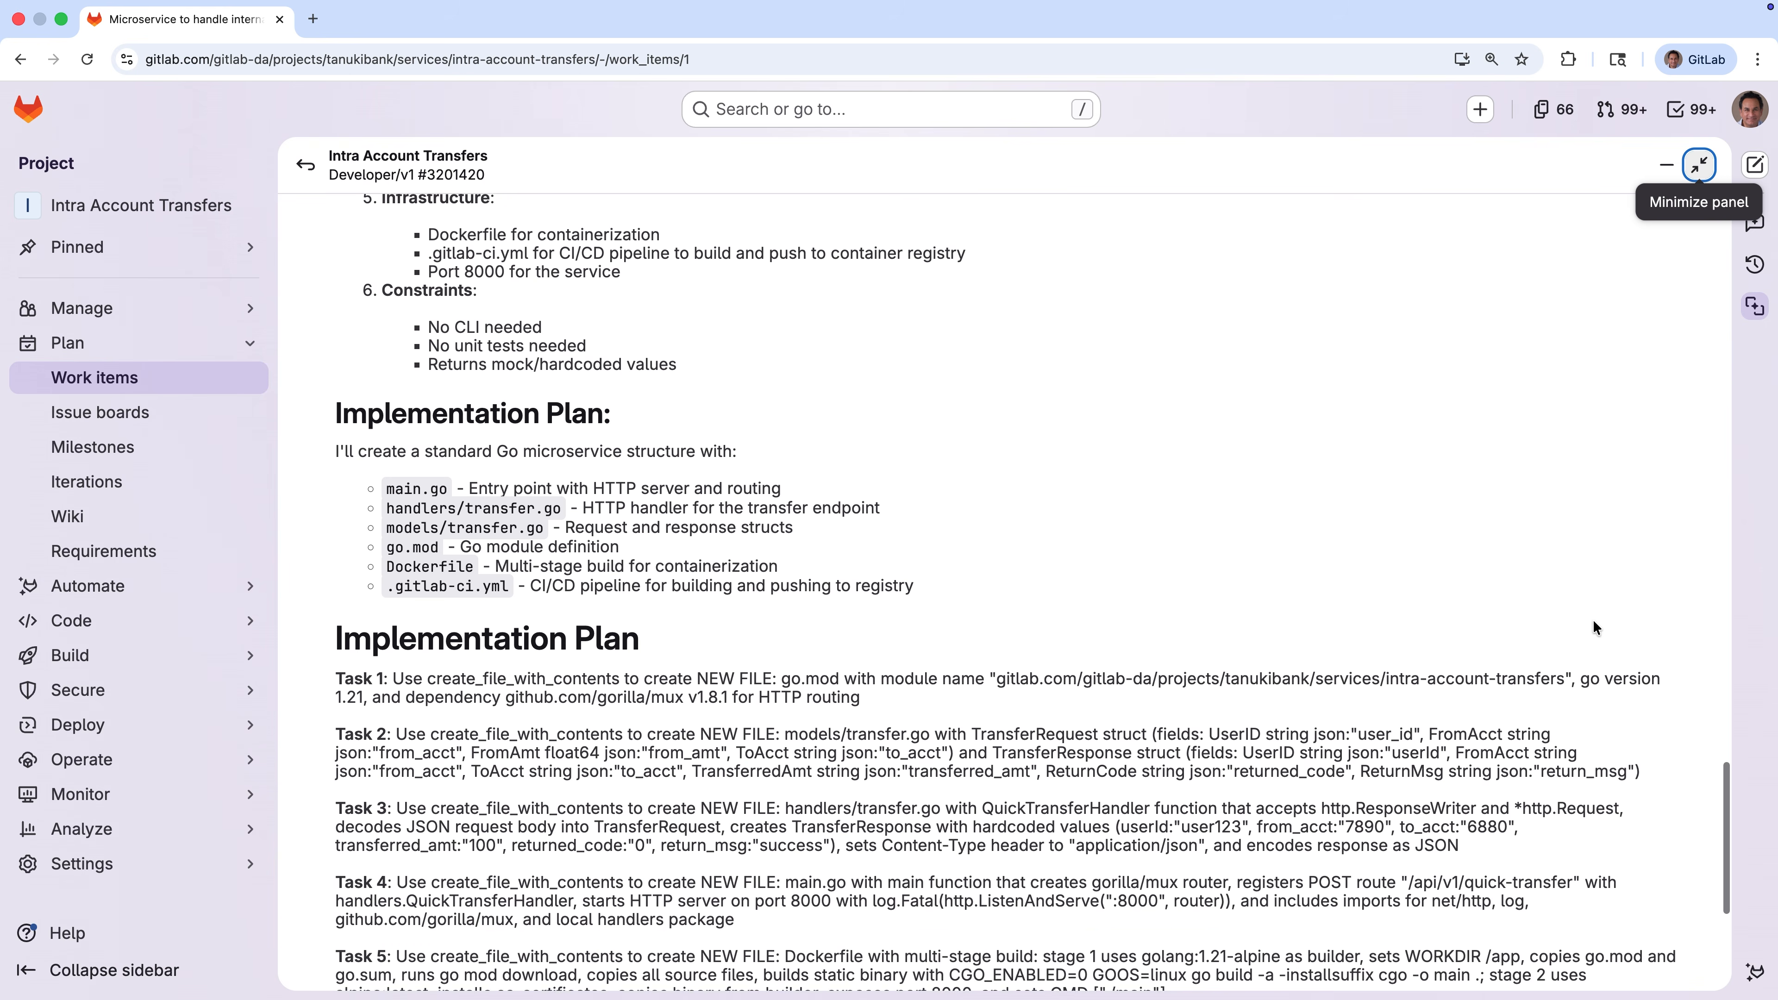
pyautogui.scroll(-5, 1593, 625)
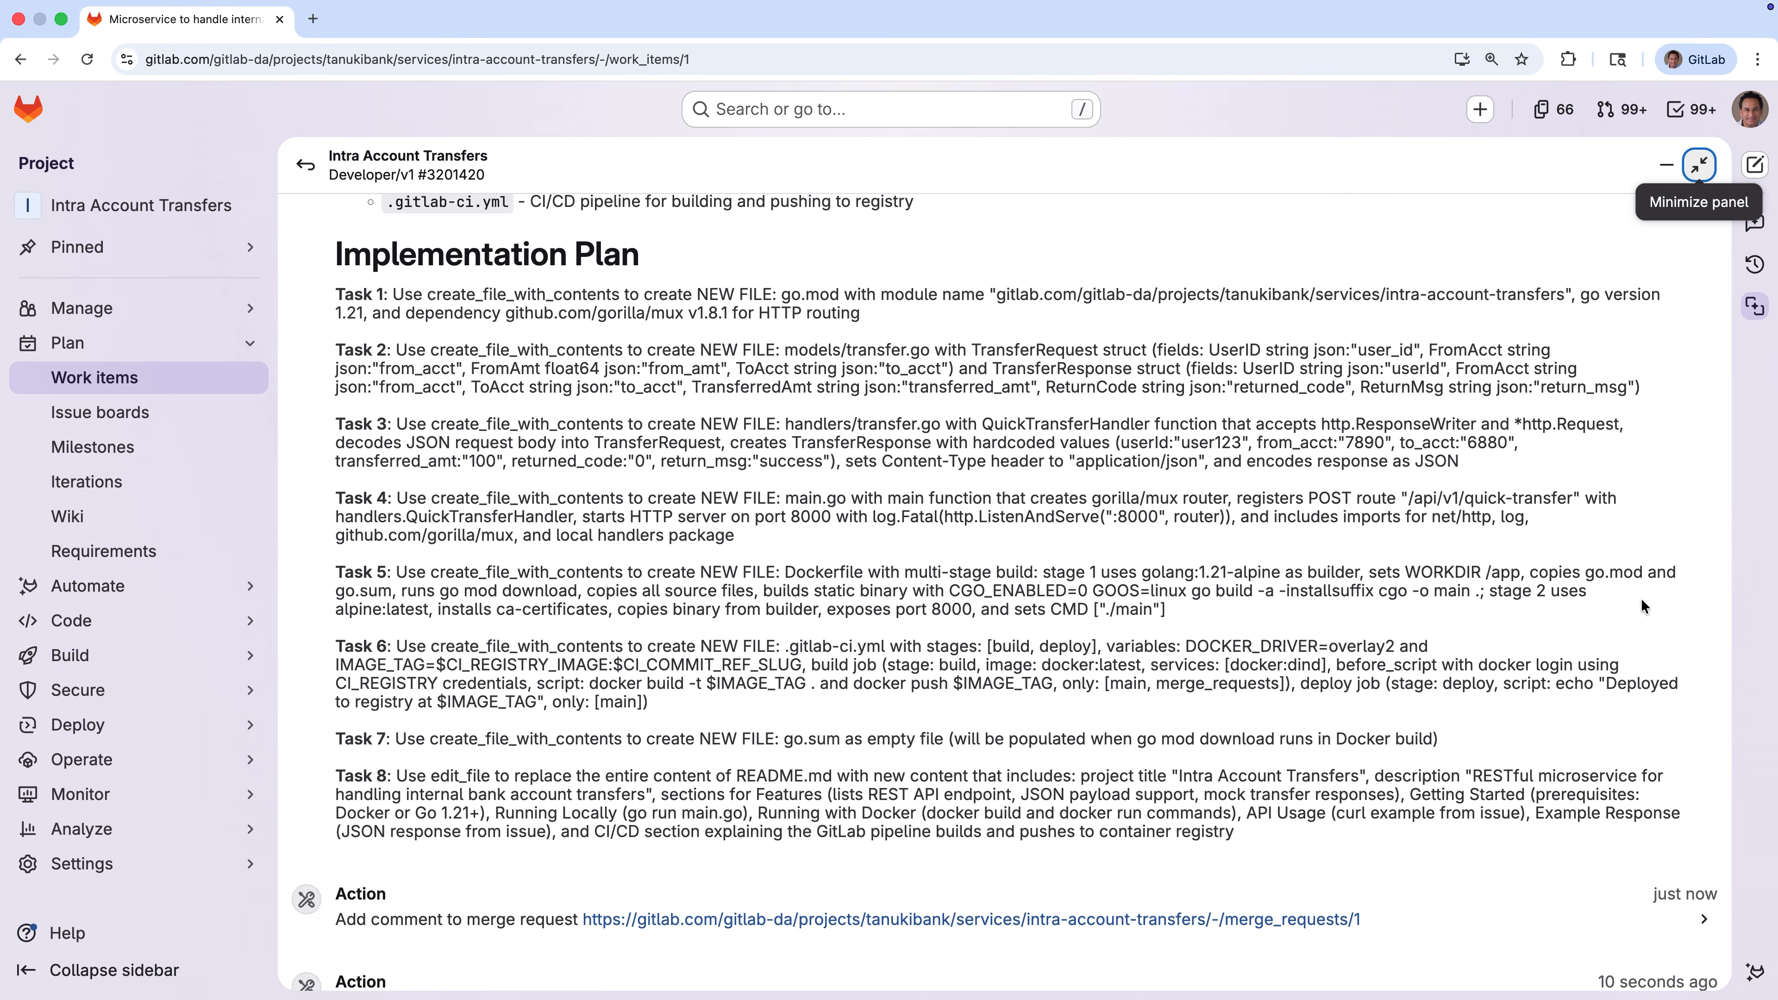
pyautogui.scroll(-15, 1578, 730)
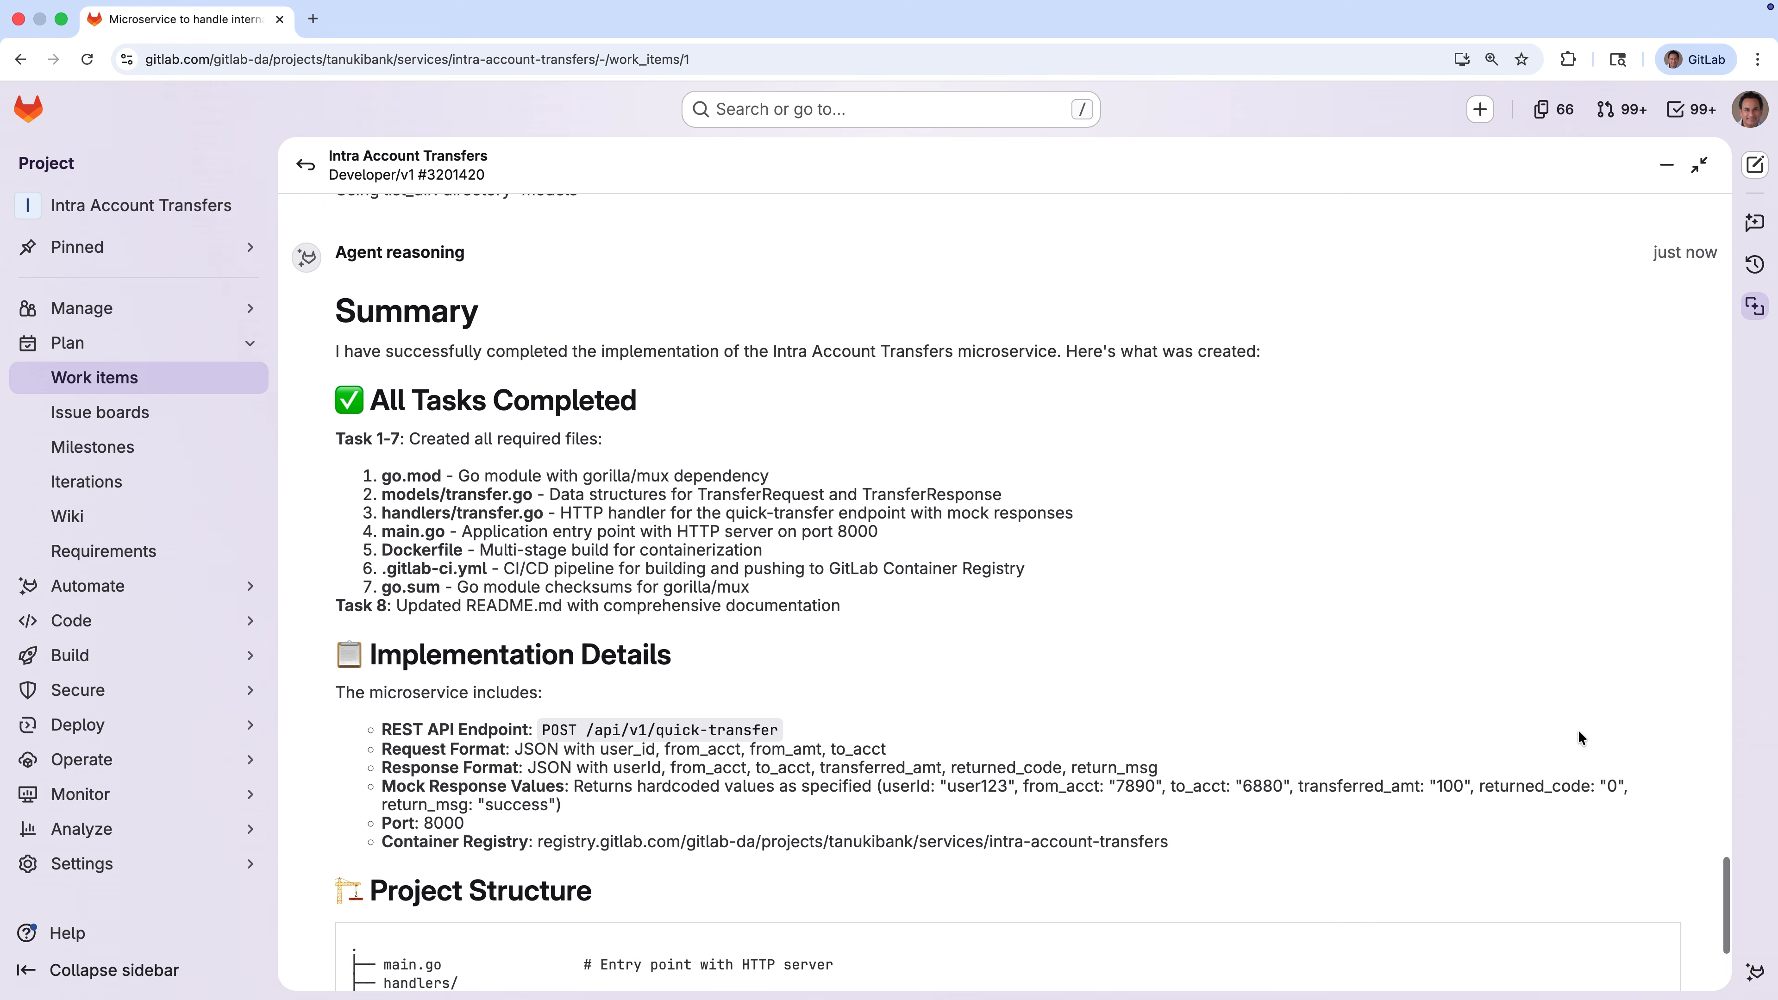
pyautogui.scroll(-5, 1578, 730)
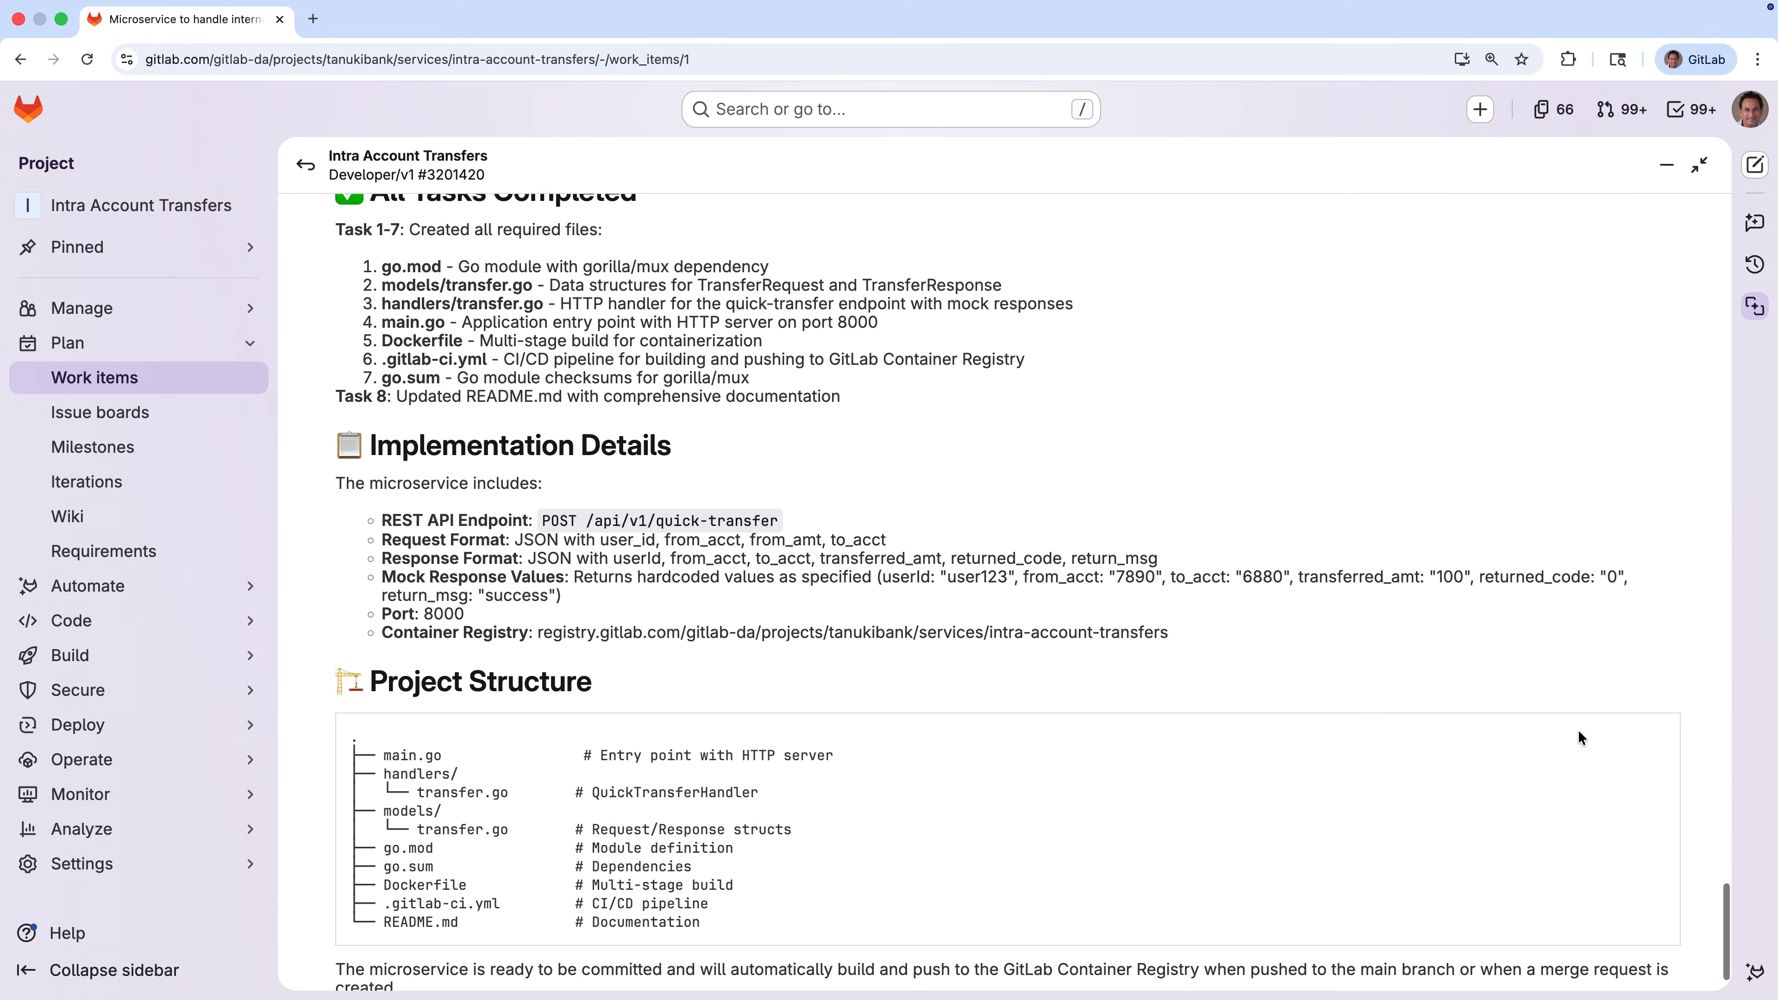
pyautogui.scroll(-5, 1693, 614)
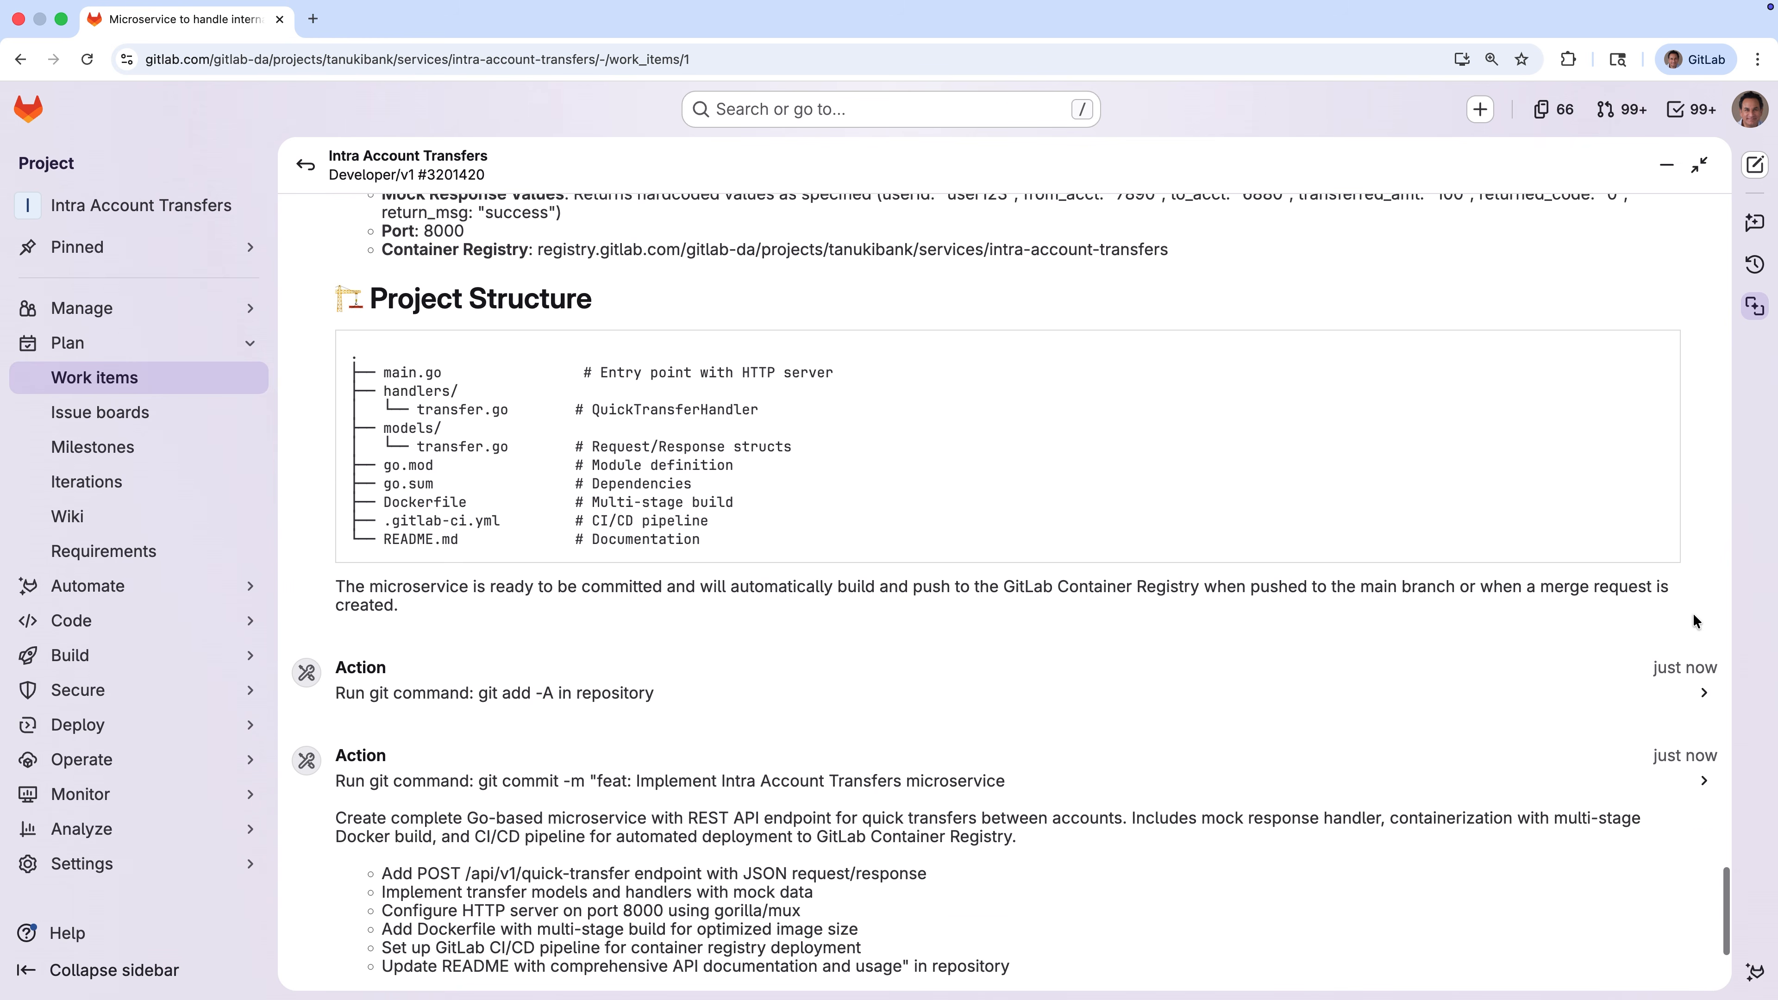
pyautogui.scroll(-5, 1694, 622)
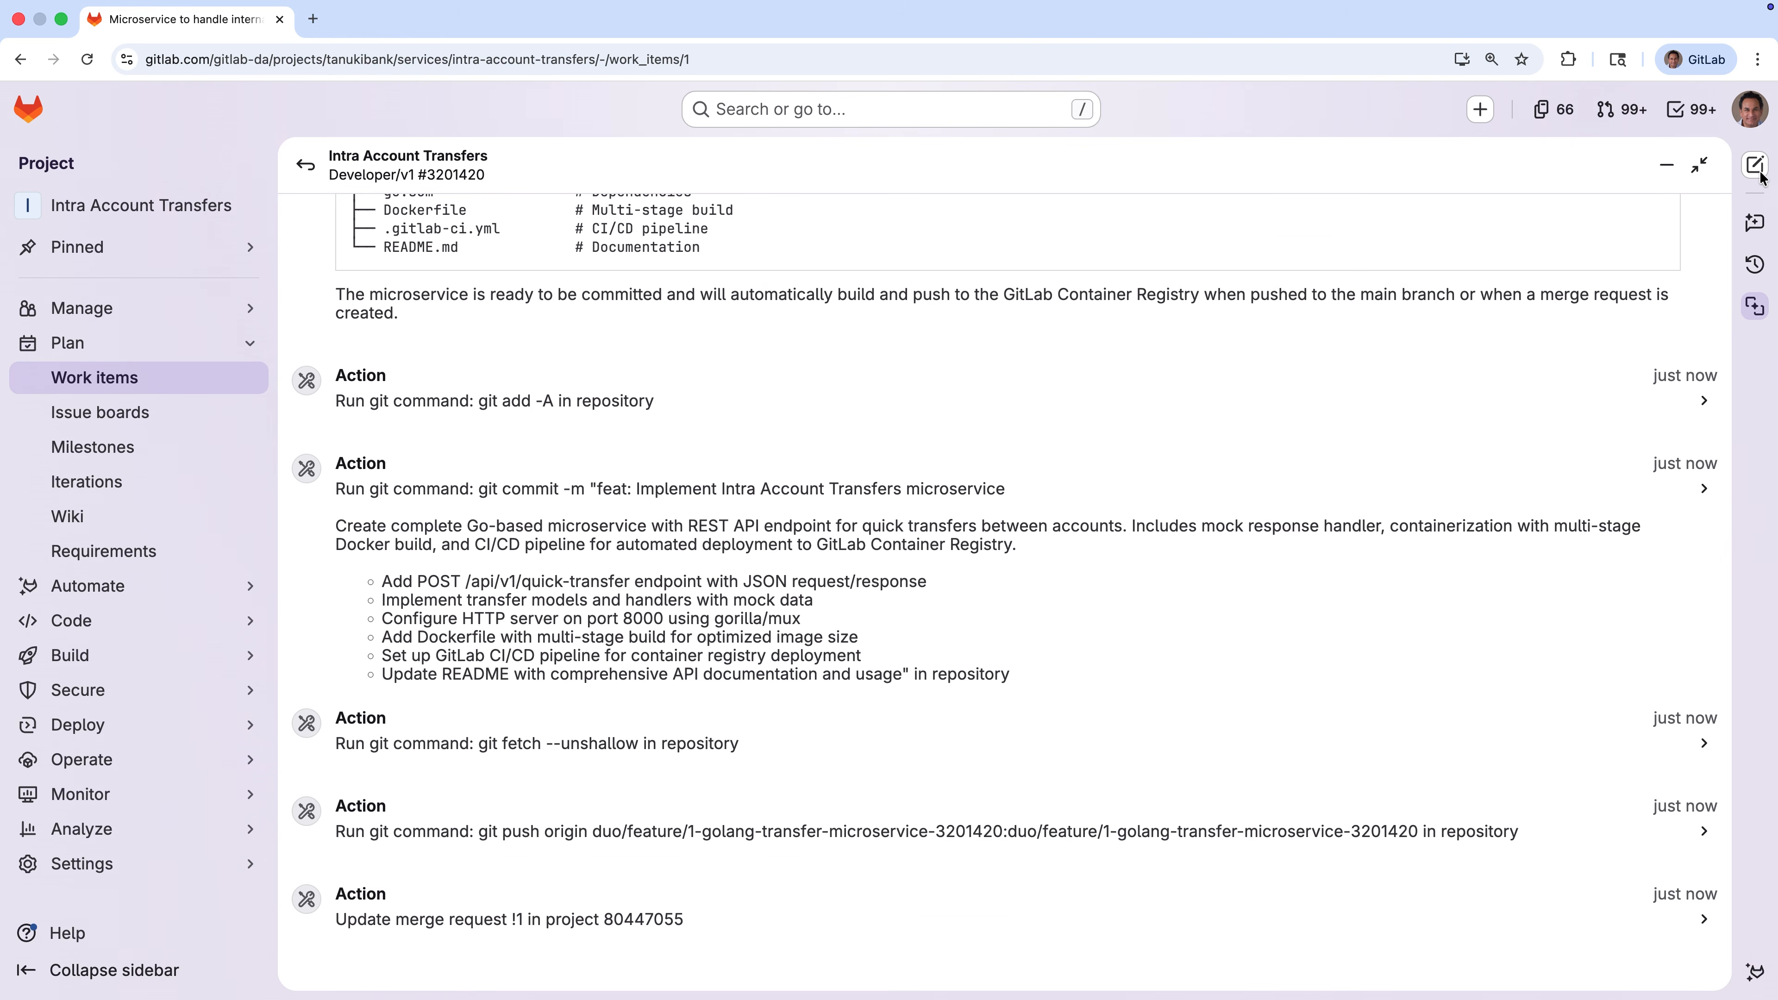
pyautogui.click(1700, 167)
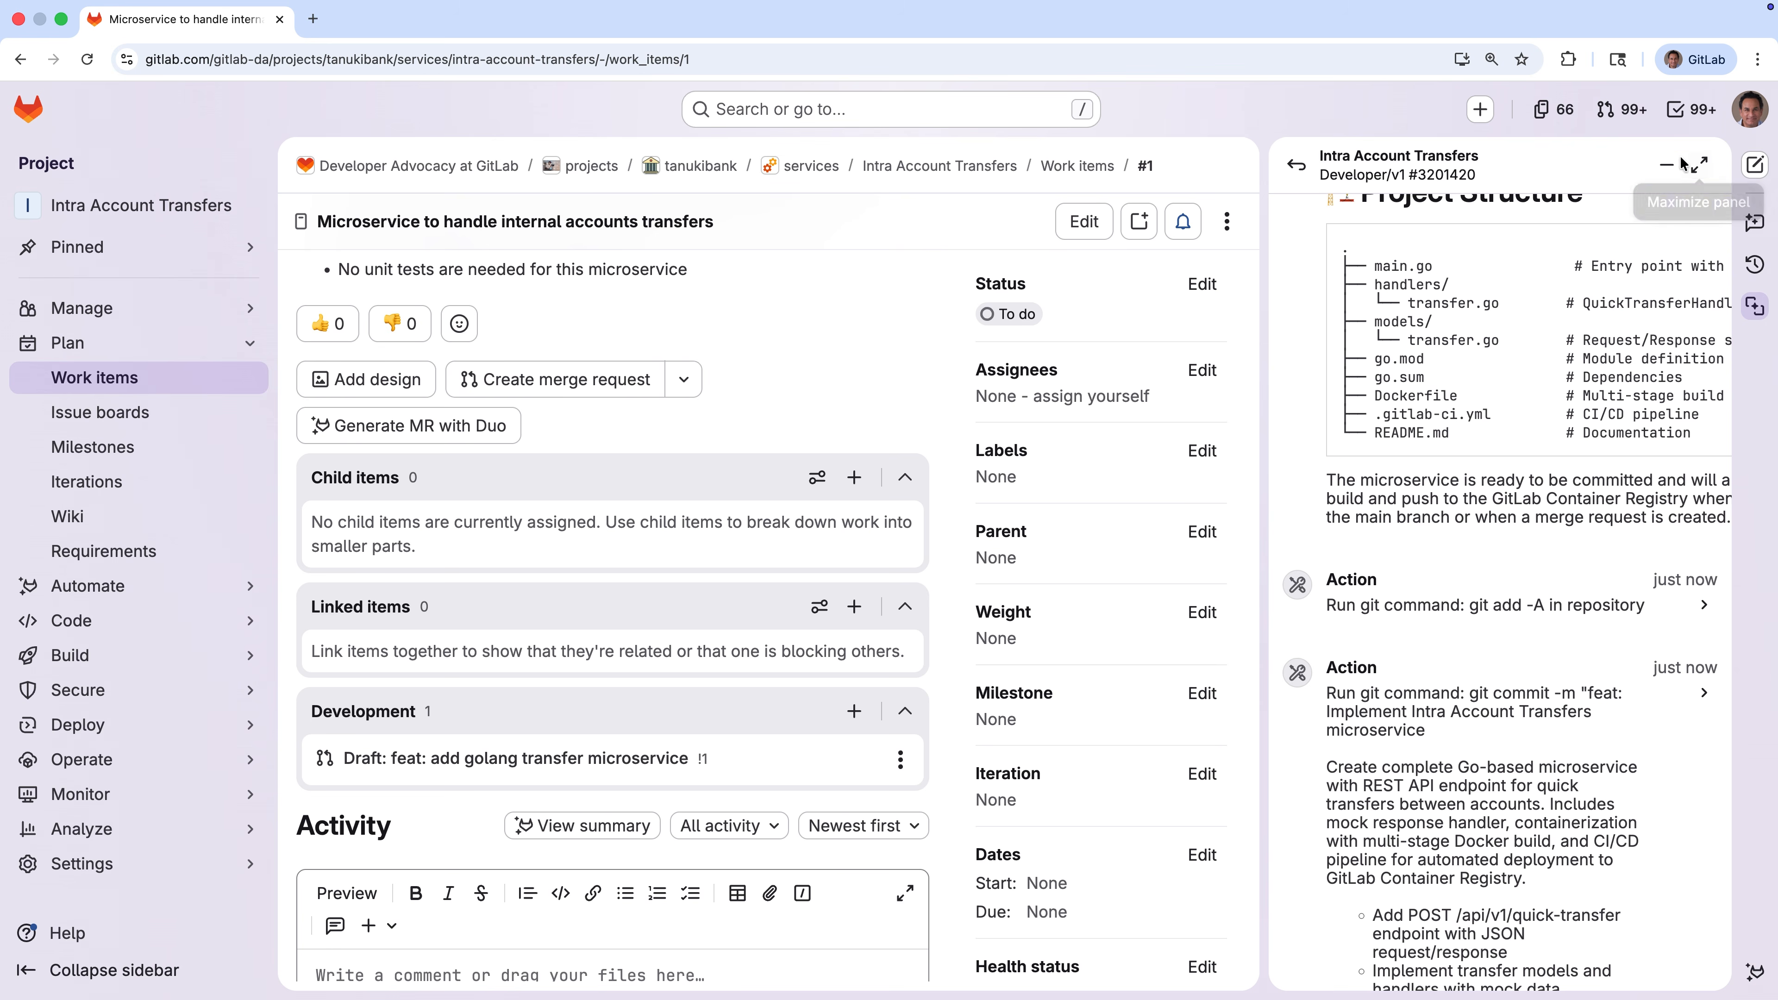
pyautogui.click(1668, 168)
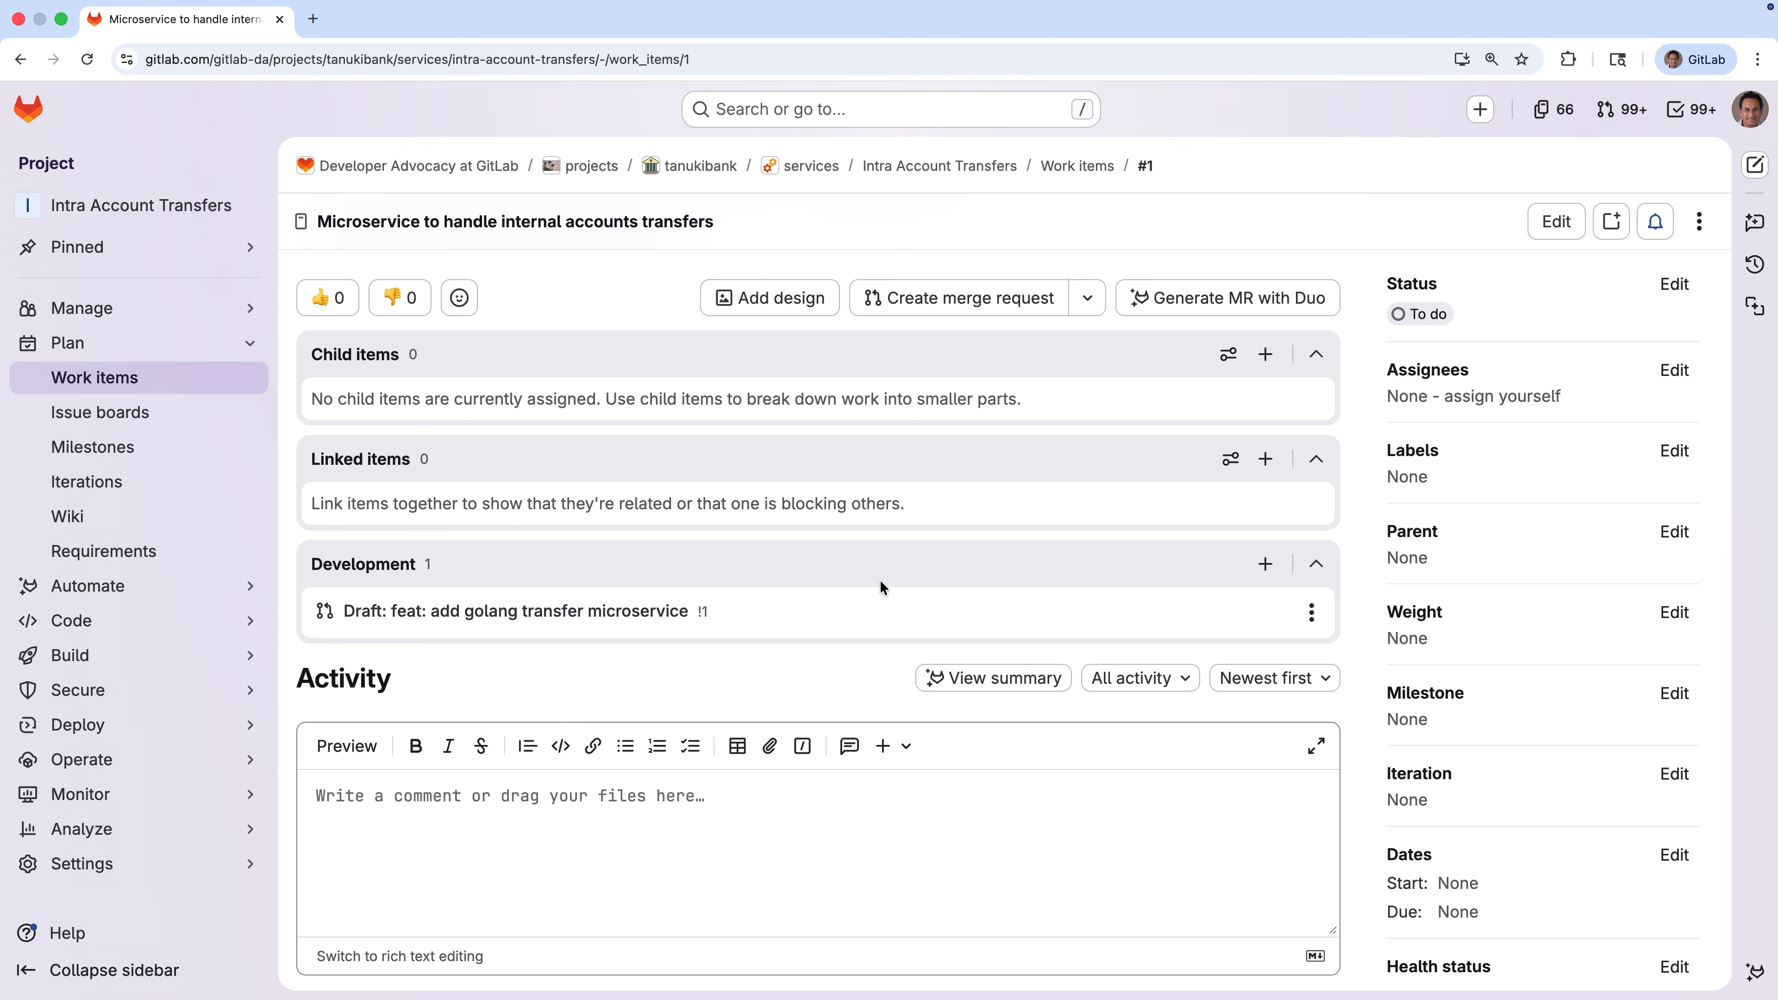
# Step: Open the issue's linked merge request in a separate browser tab and review its changed files and overview
pyautogui.keyDown('super'); pyautogui.click(635, 613); pyautogui.keyUp('super')
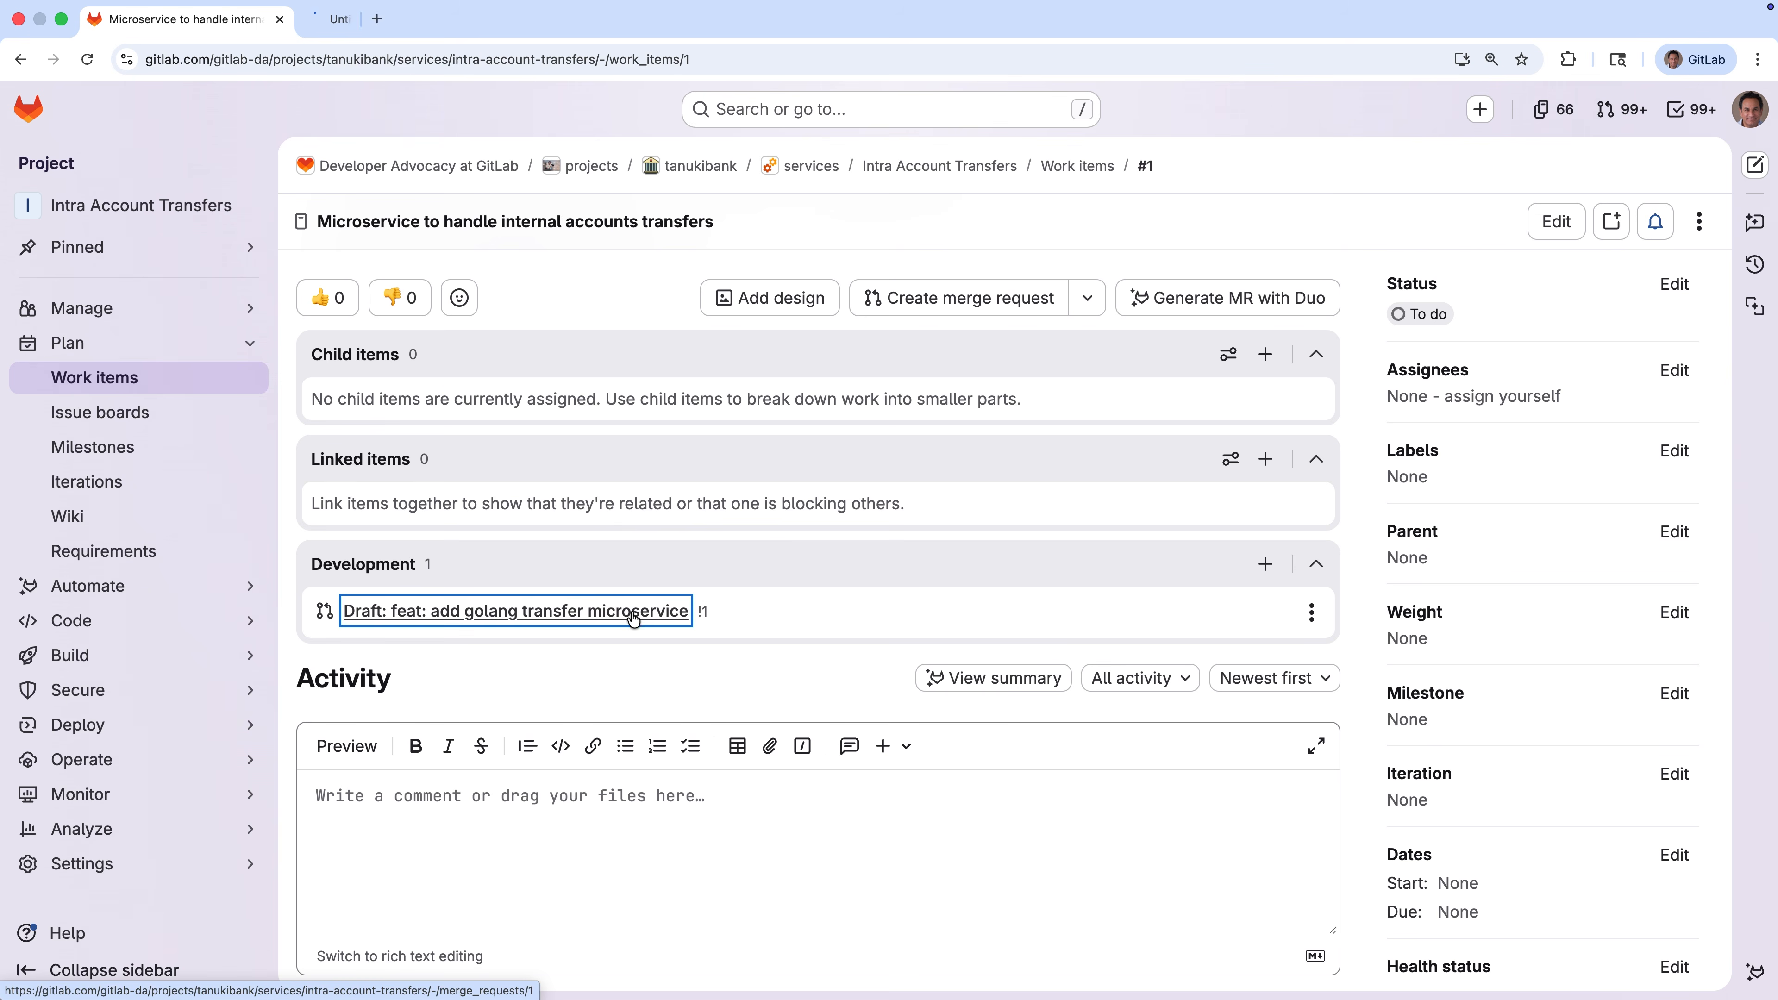
pyautogui.click(467, 26)
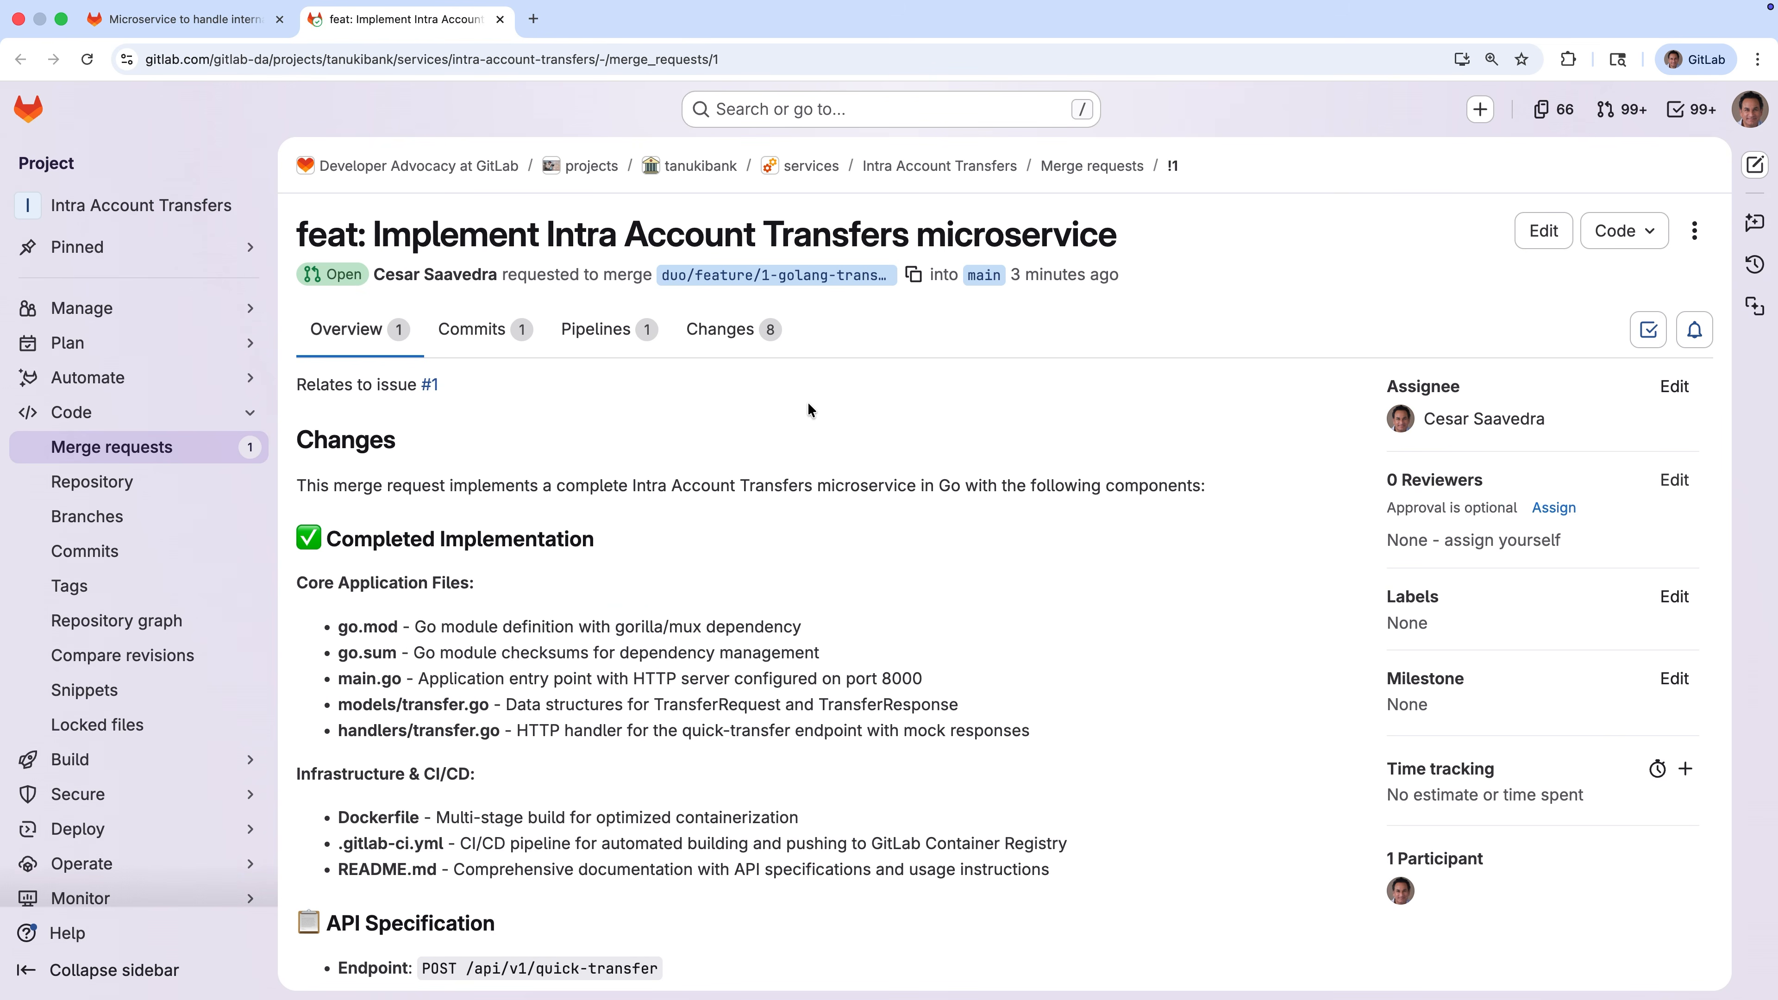
pyautogui.click(736, 348)
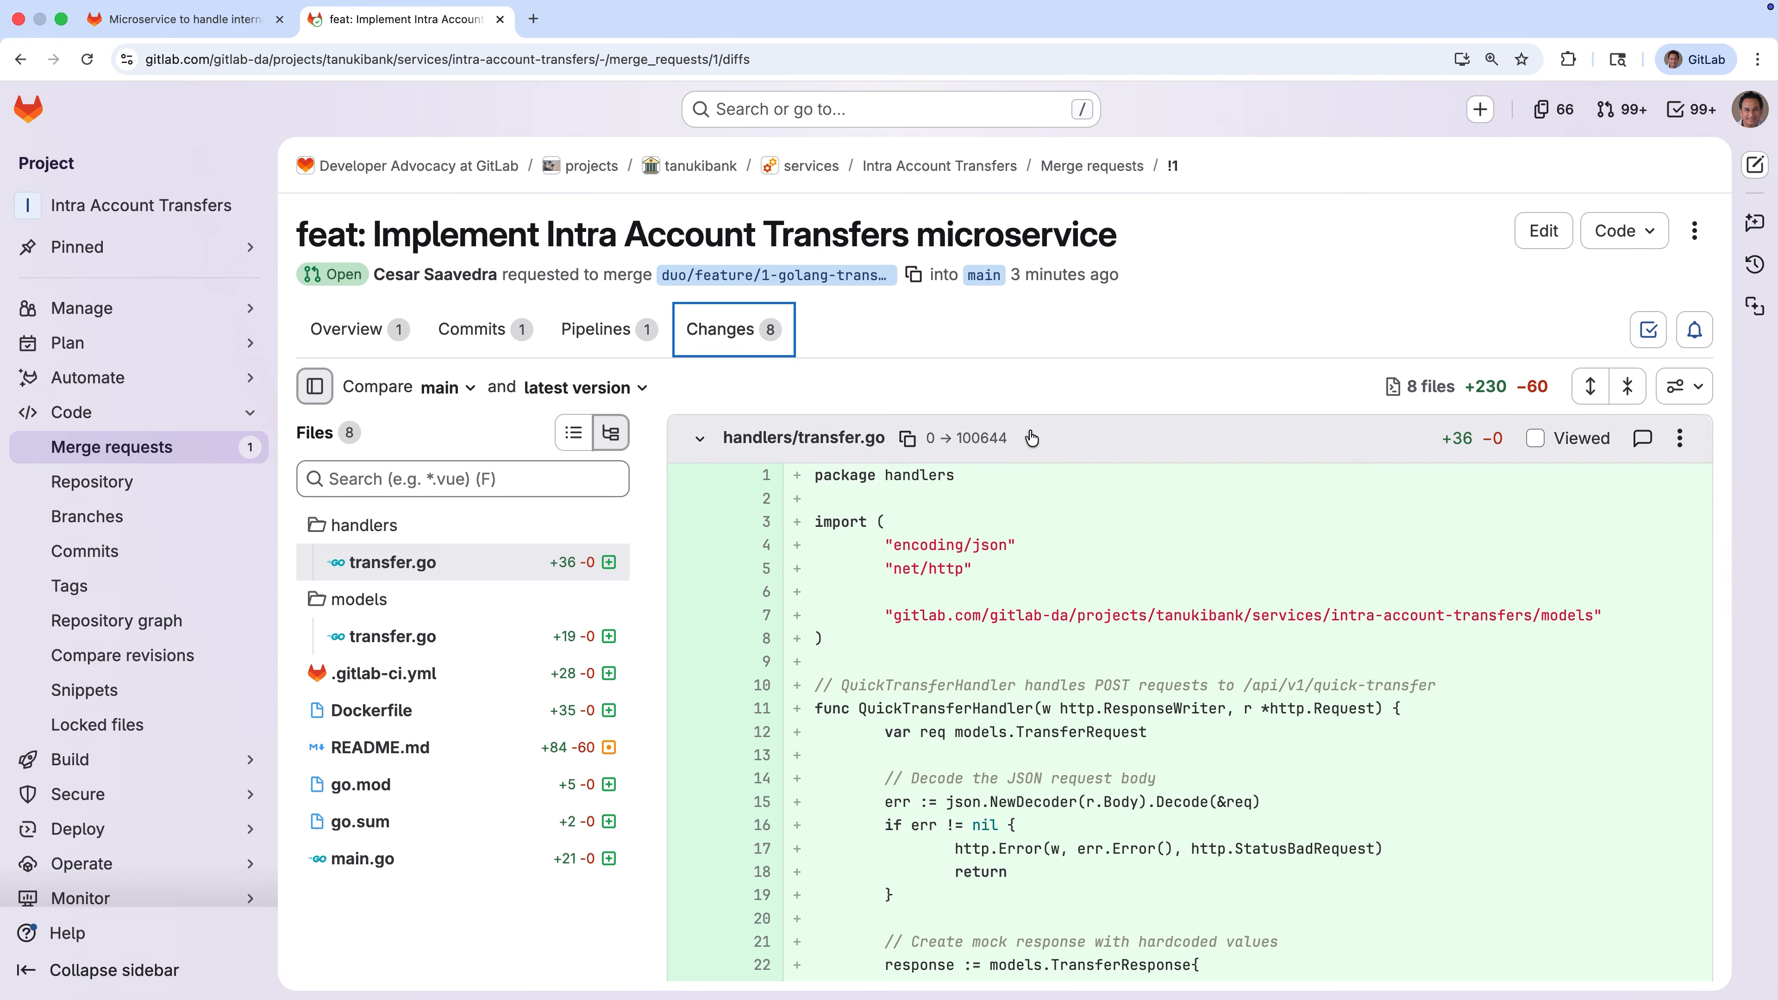
pyautogui.click(353, 331)
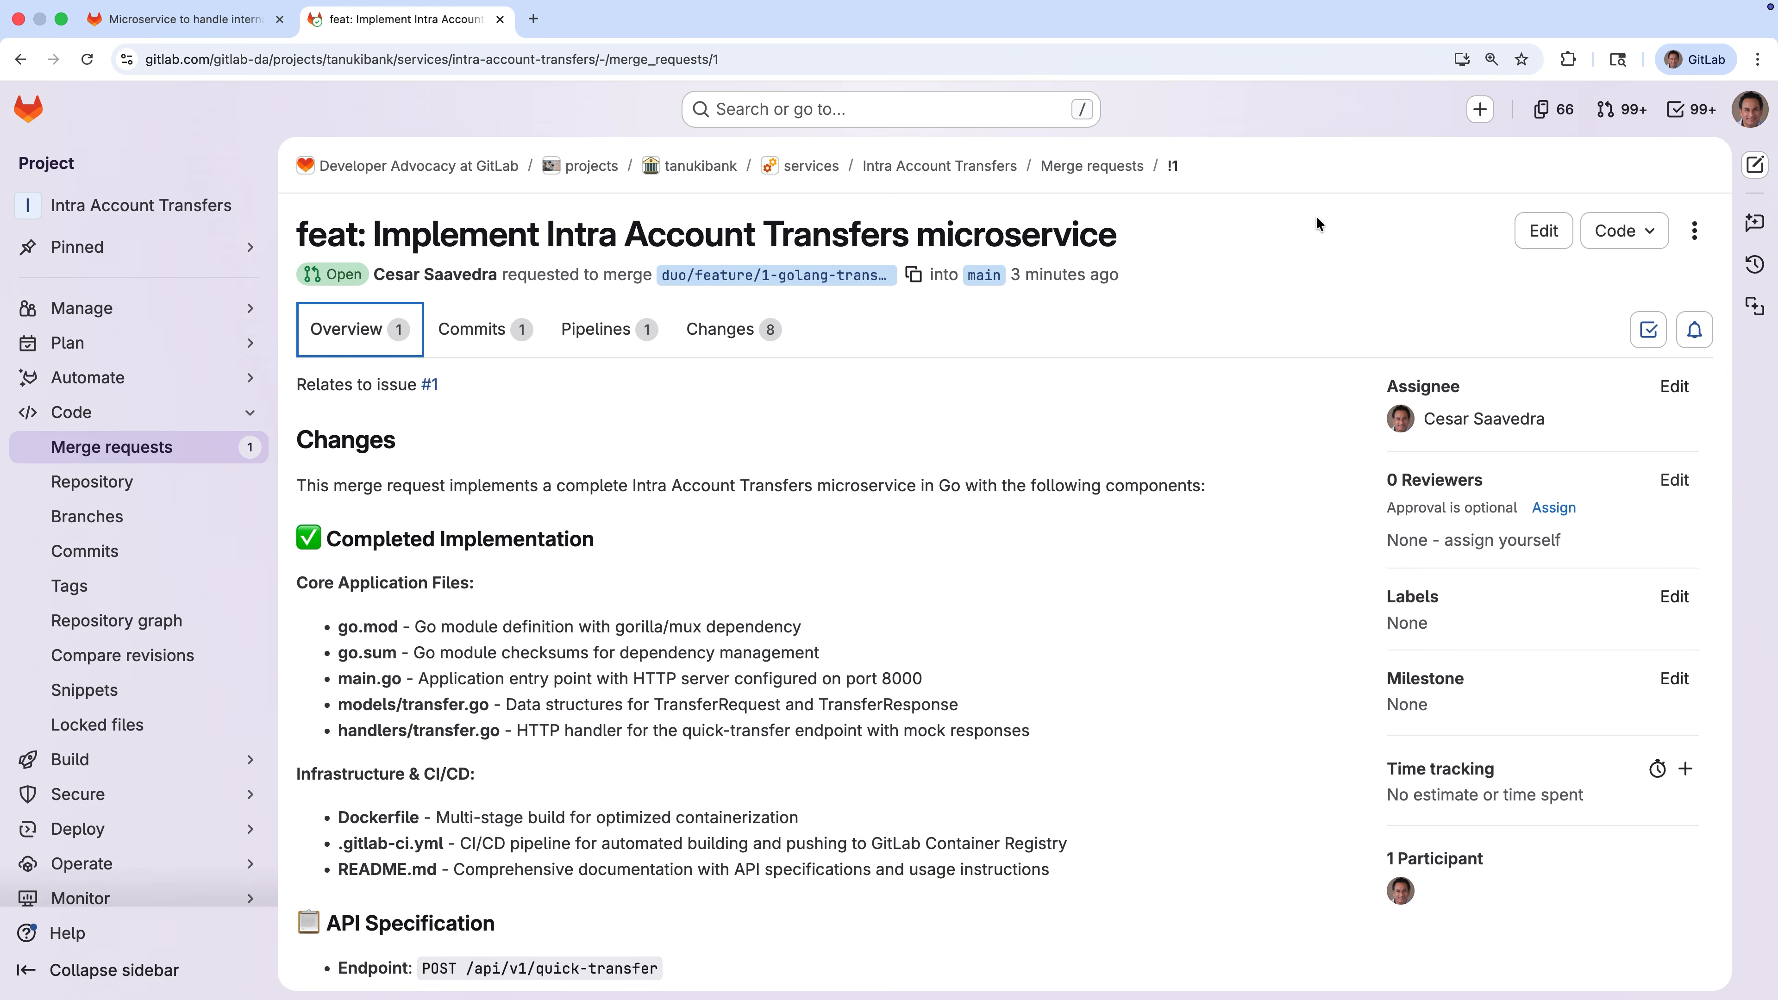
# Step: Switch to the terminal and list all files in the intra-account-transfers folder, including hidden ones
pyautogui.hotkey('ctrl', 'Left')
pyautogui.write('-a')
pyautogui.press('Return')
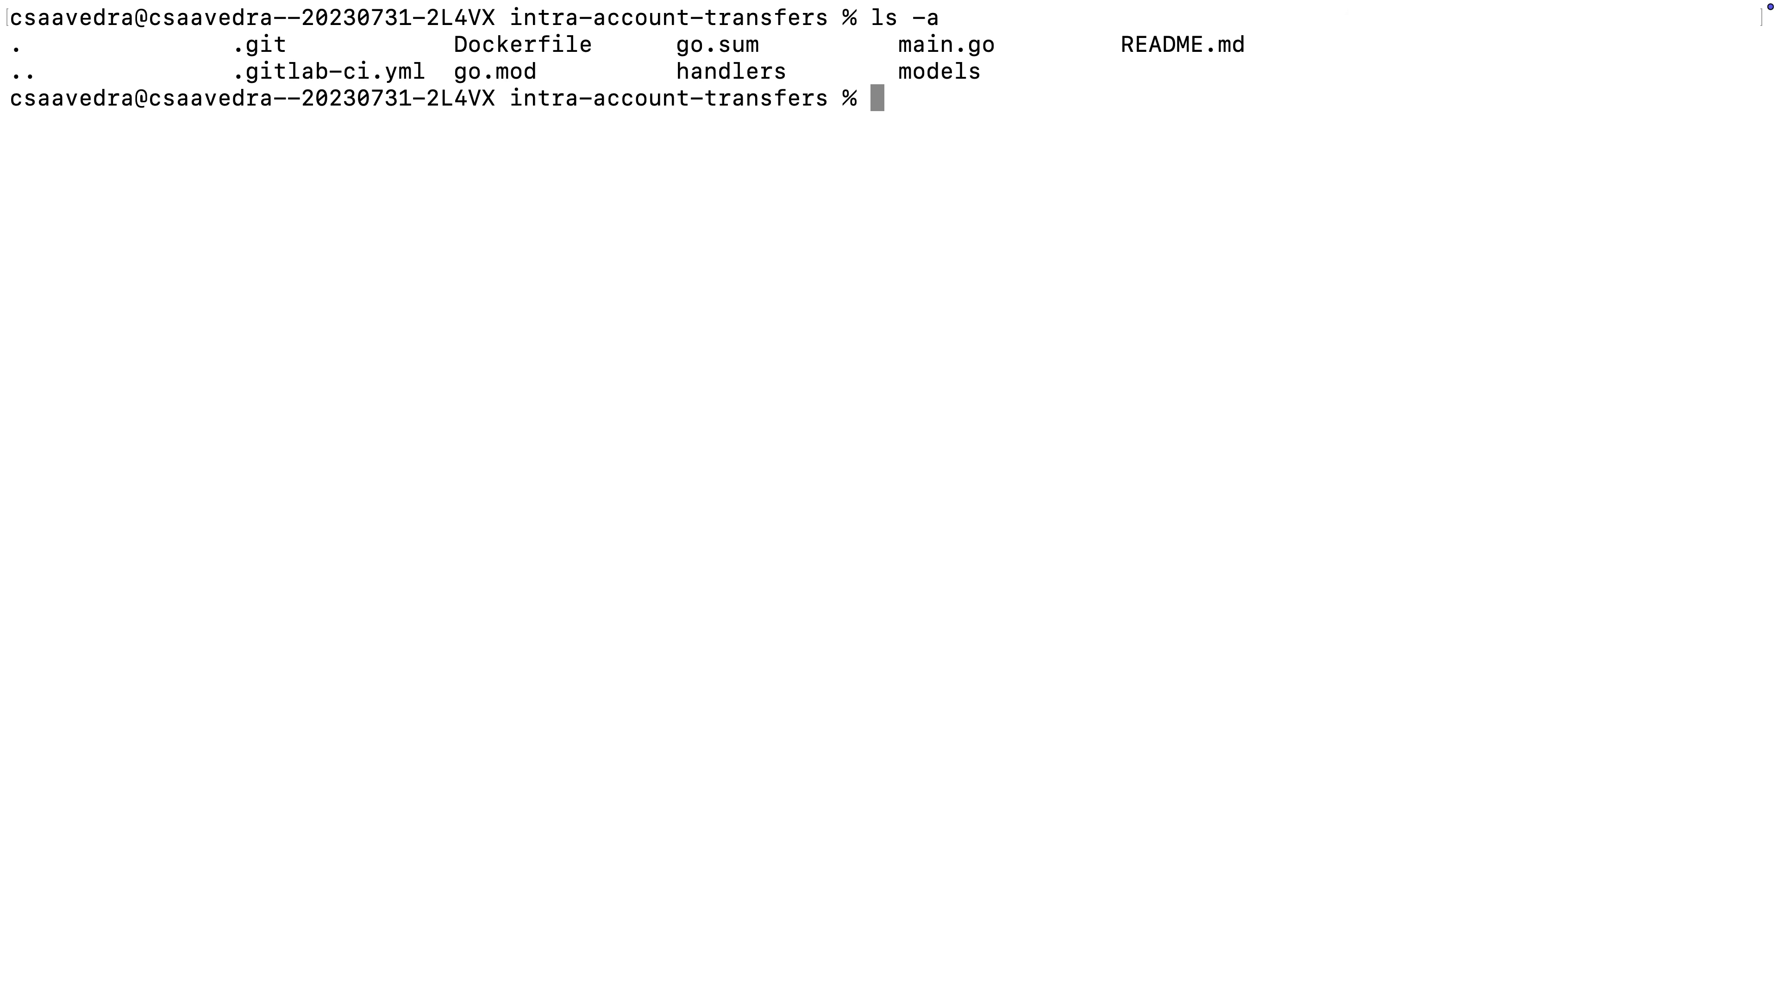
# Step: Clear the terminal and start the microservice in the background with "go run main.go &"
pyautogui.write('clear')
pyautogui.press('Return')
pyautogui.write('go run main.go &')
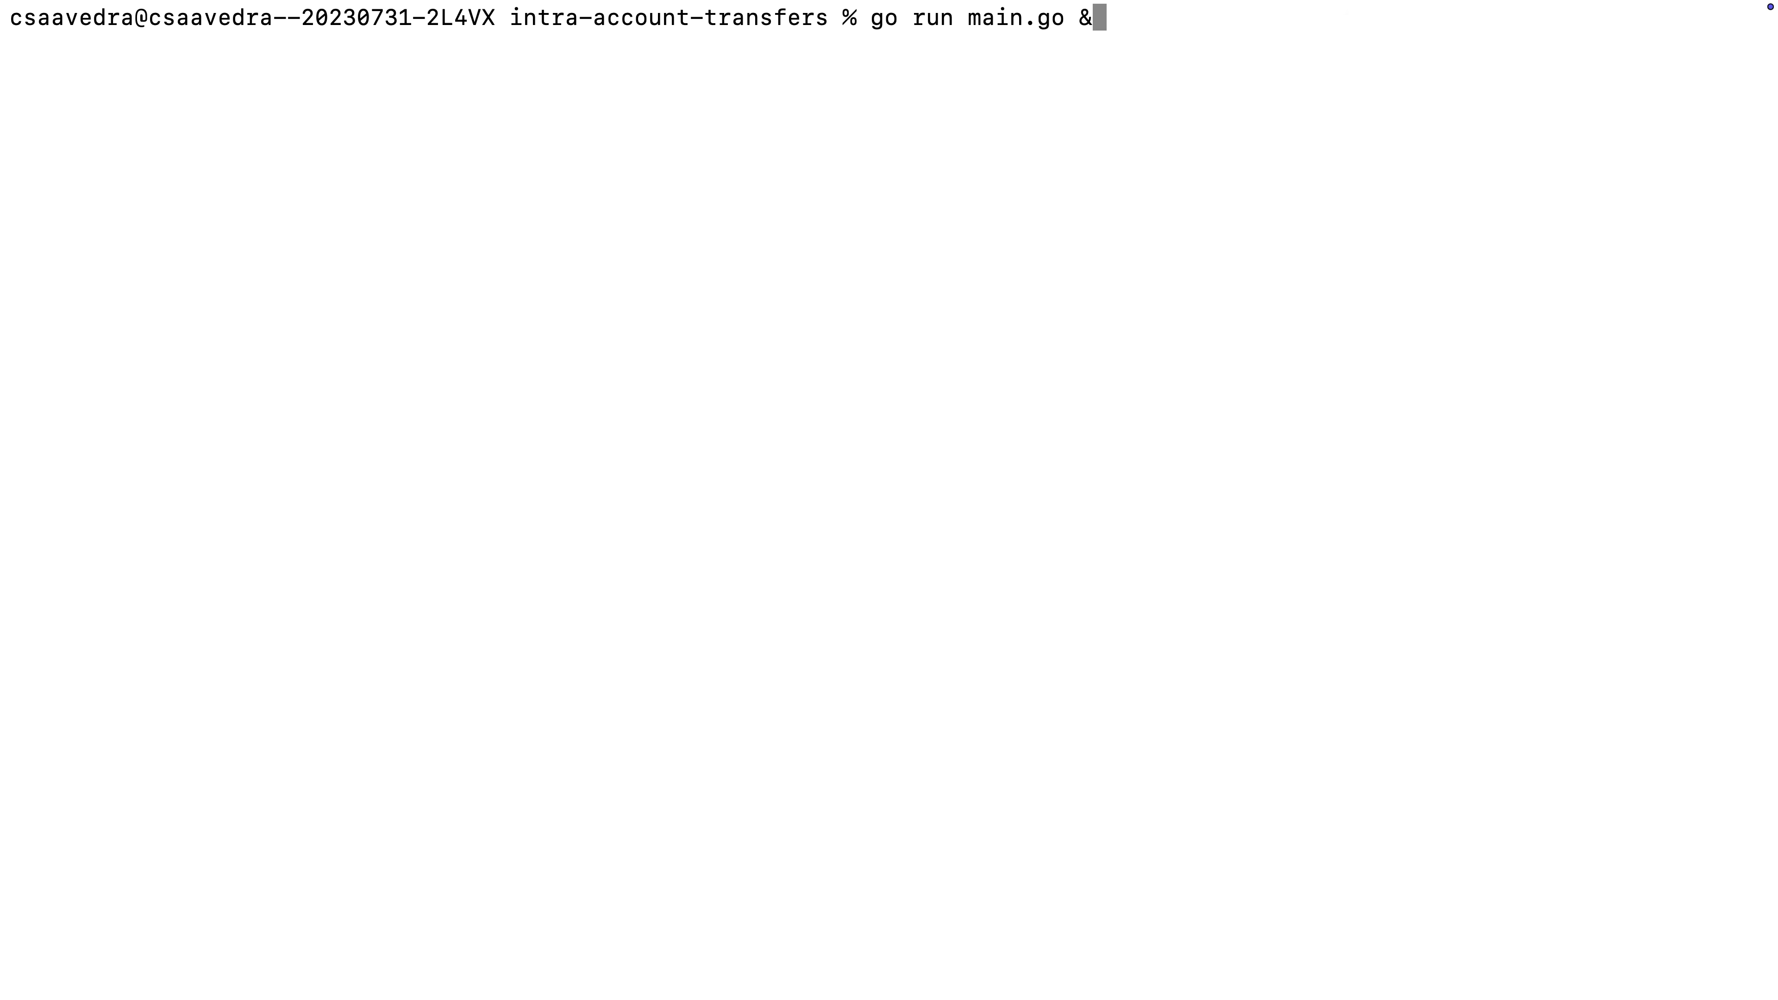
pyautogui.press('Return')
pyautogui.press('Return')
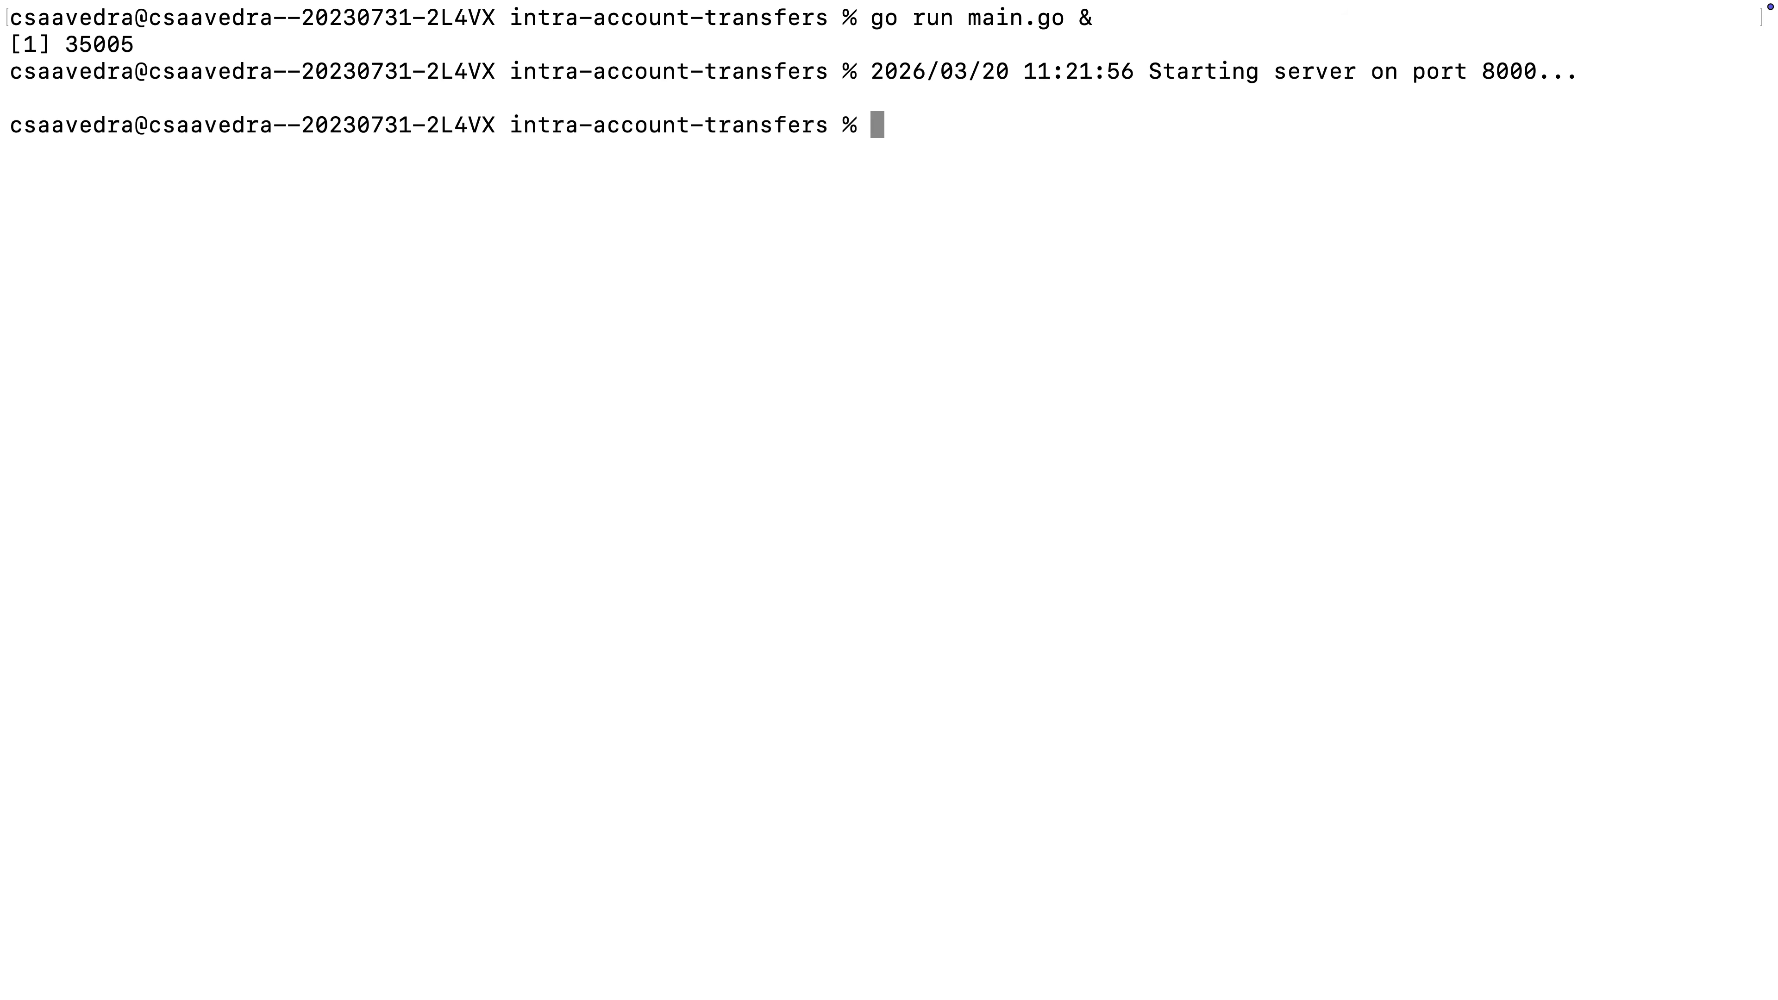
pyautogui.write('curl -X POST http://localhost:8000/api/v1/quick-transfer \\   -H "Content-Type: application/json" \\   -d \'{     "user_id": "user123",     "from_acct": "7890",     "from_amt": 100,     "to_acct": "6880"   }\'')
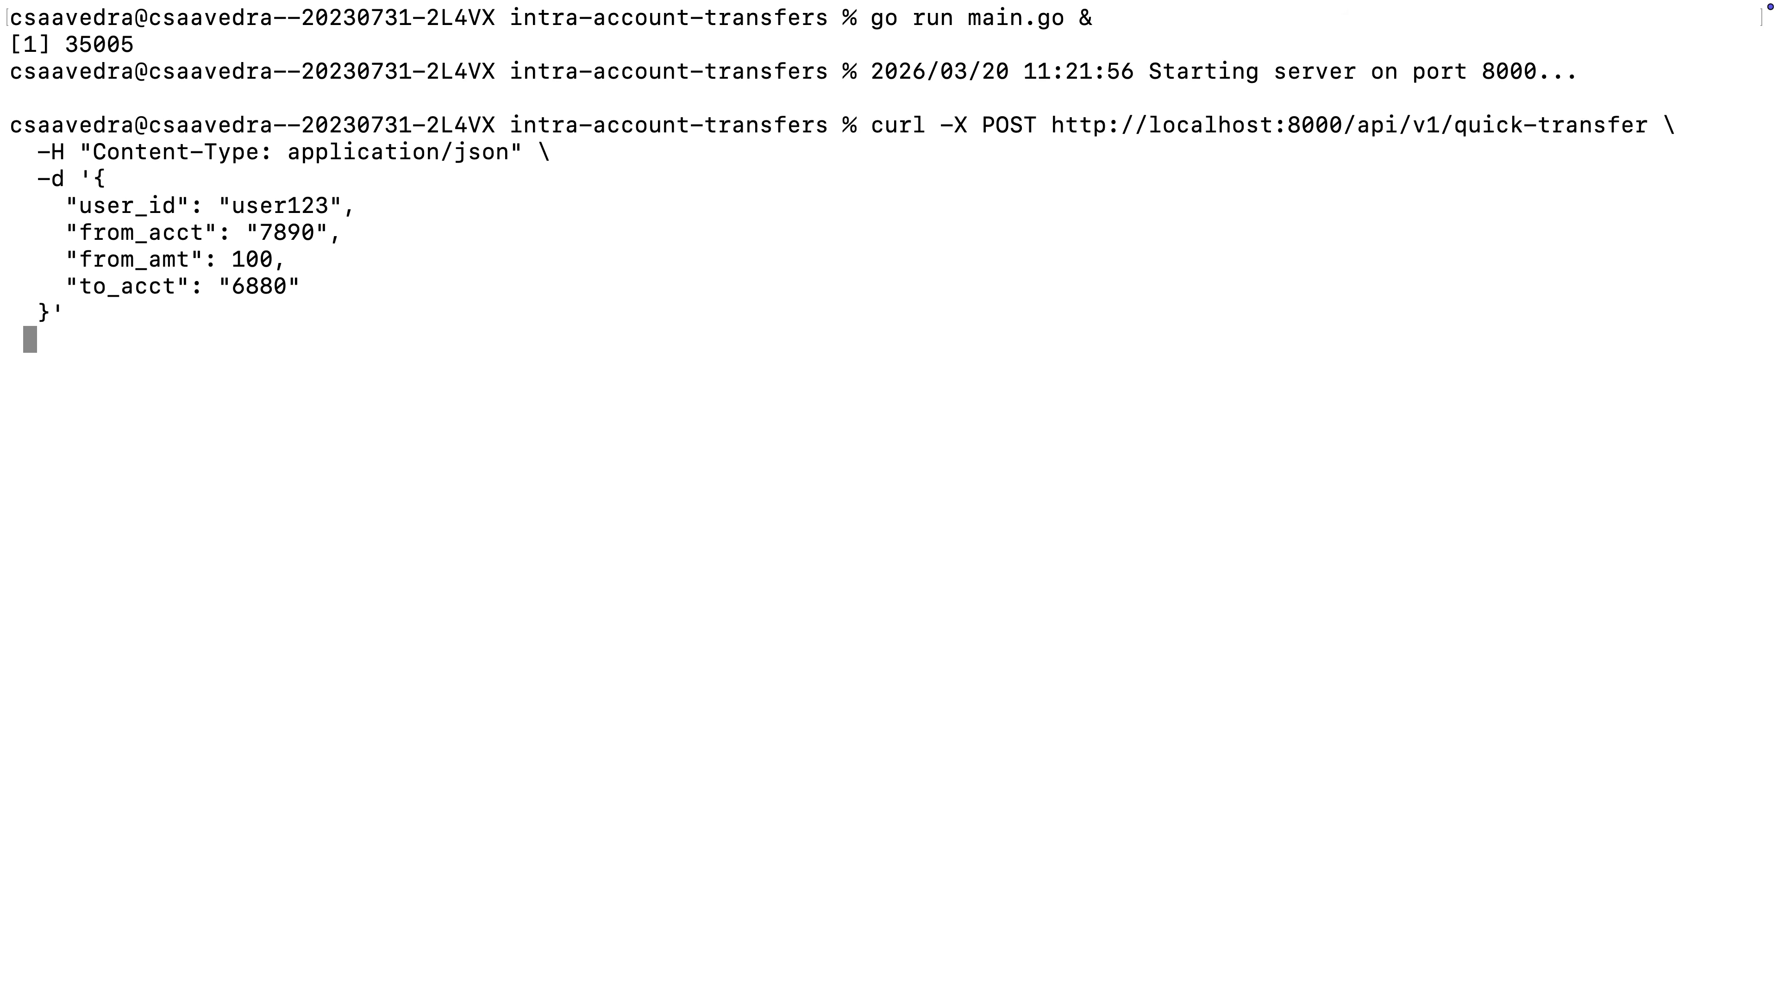
pyautogui.press('Return')
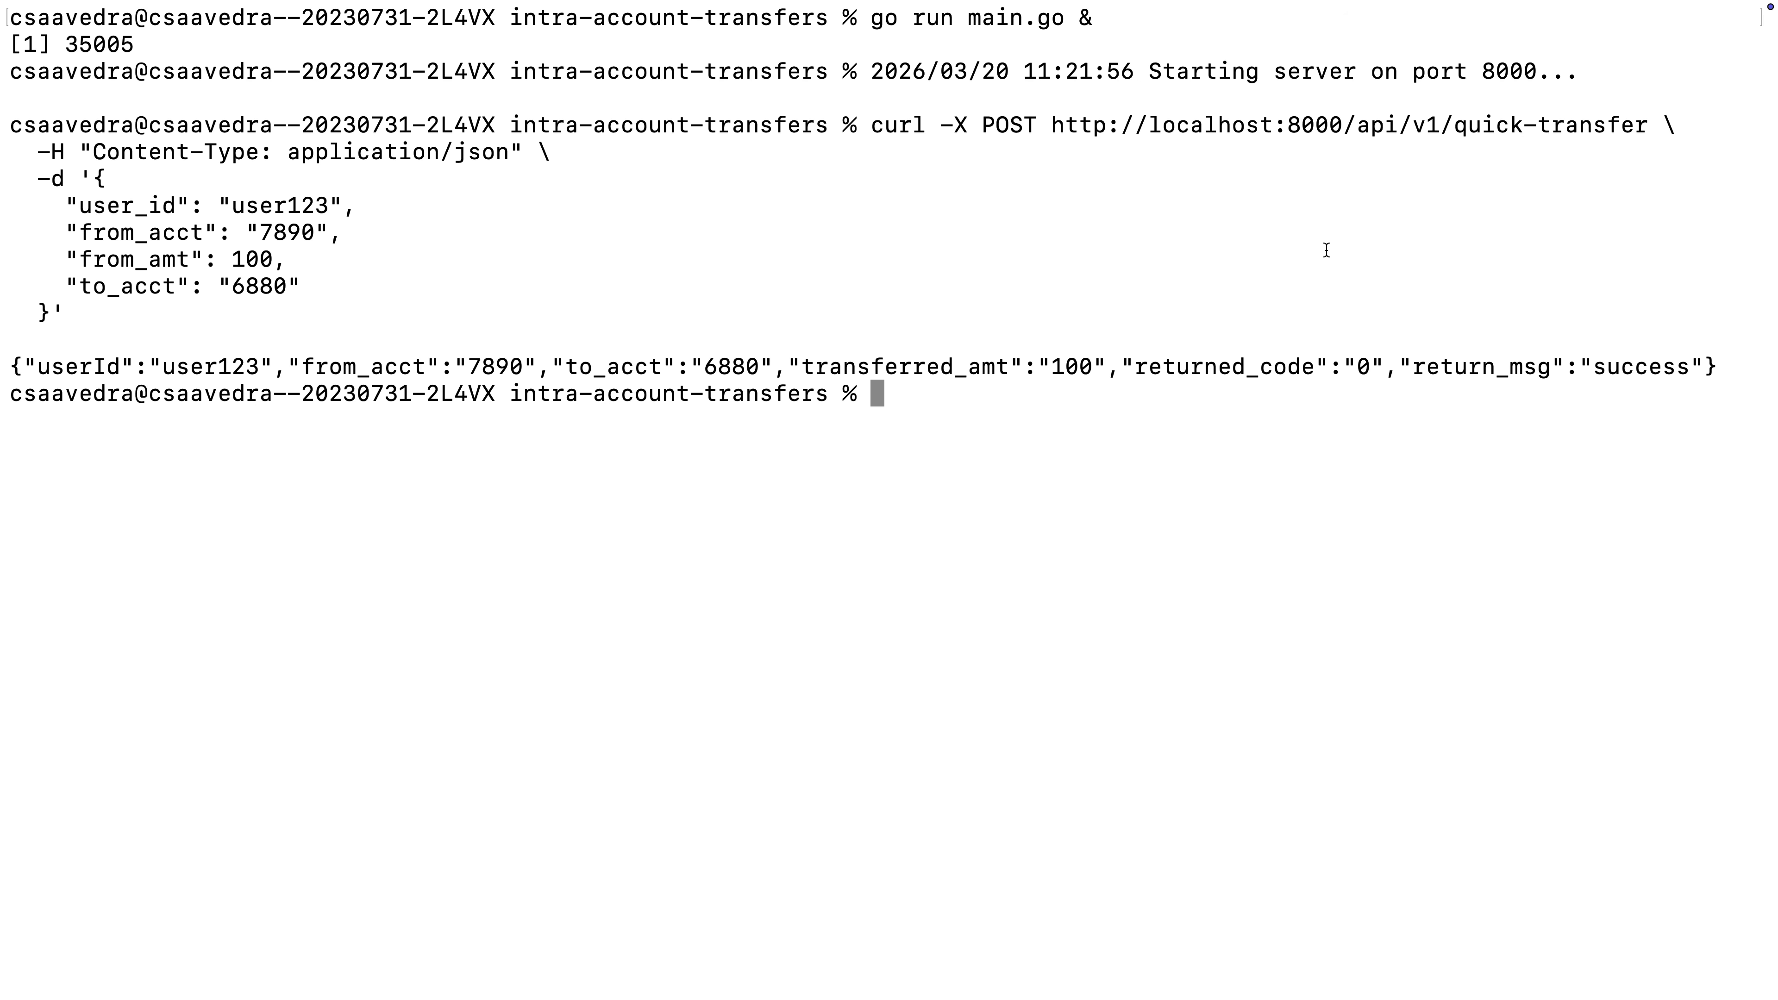
pyautogui.write('clear')
pyautogui.press('Return')
# Step: Return to the browser and merge the Intra Account Transfers microservice merge request into main, deleting its source branch
pyautogui.hotkey('ctrl', 'Right')
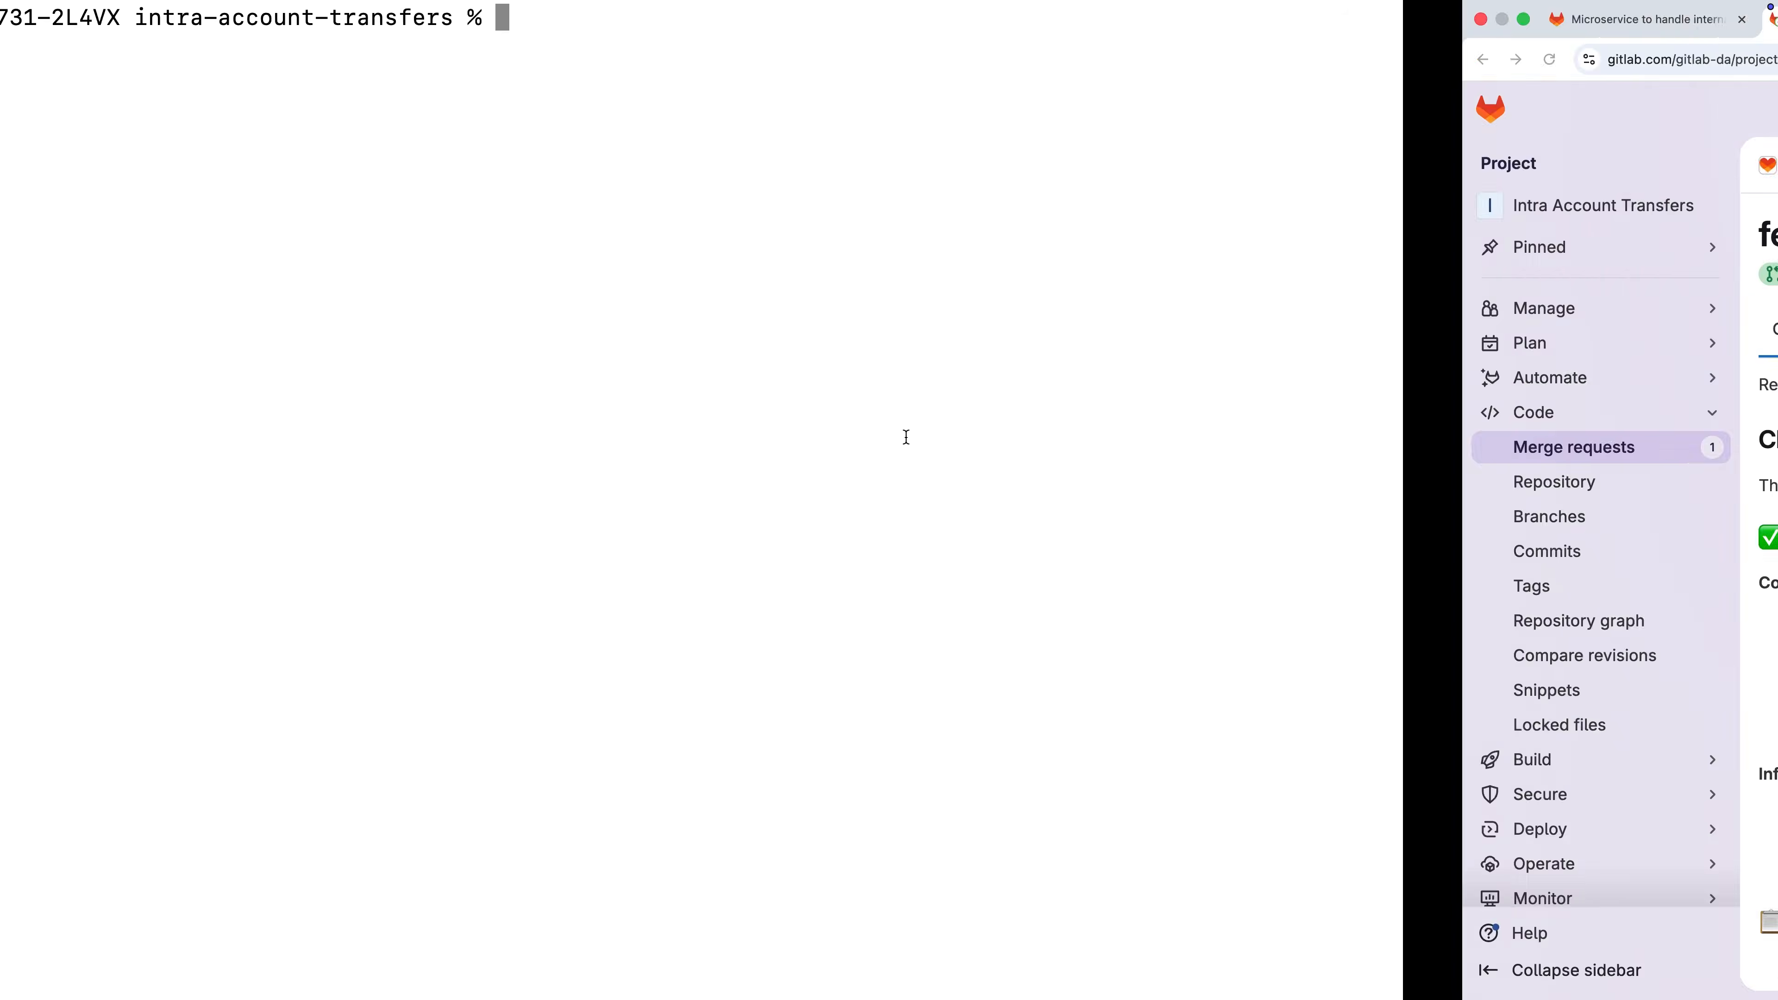
pyautogui.scroll(-15, 1328, 764)
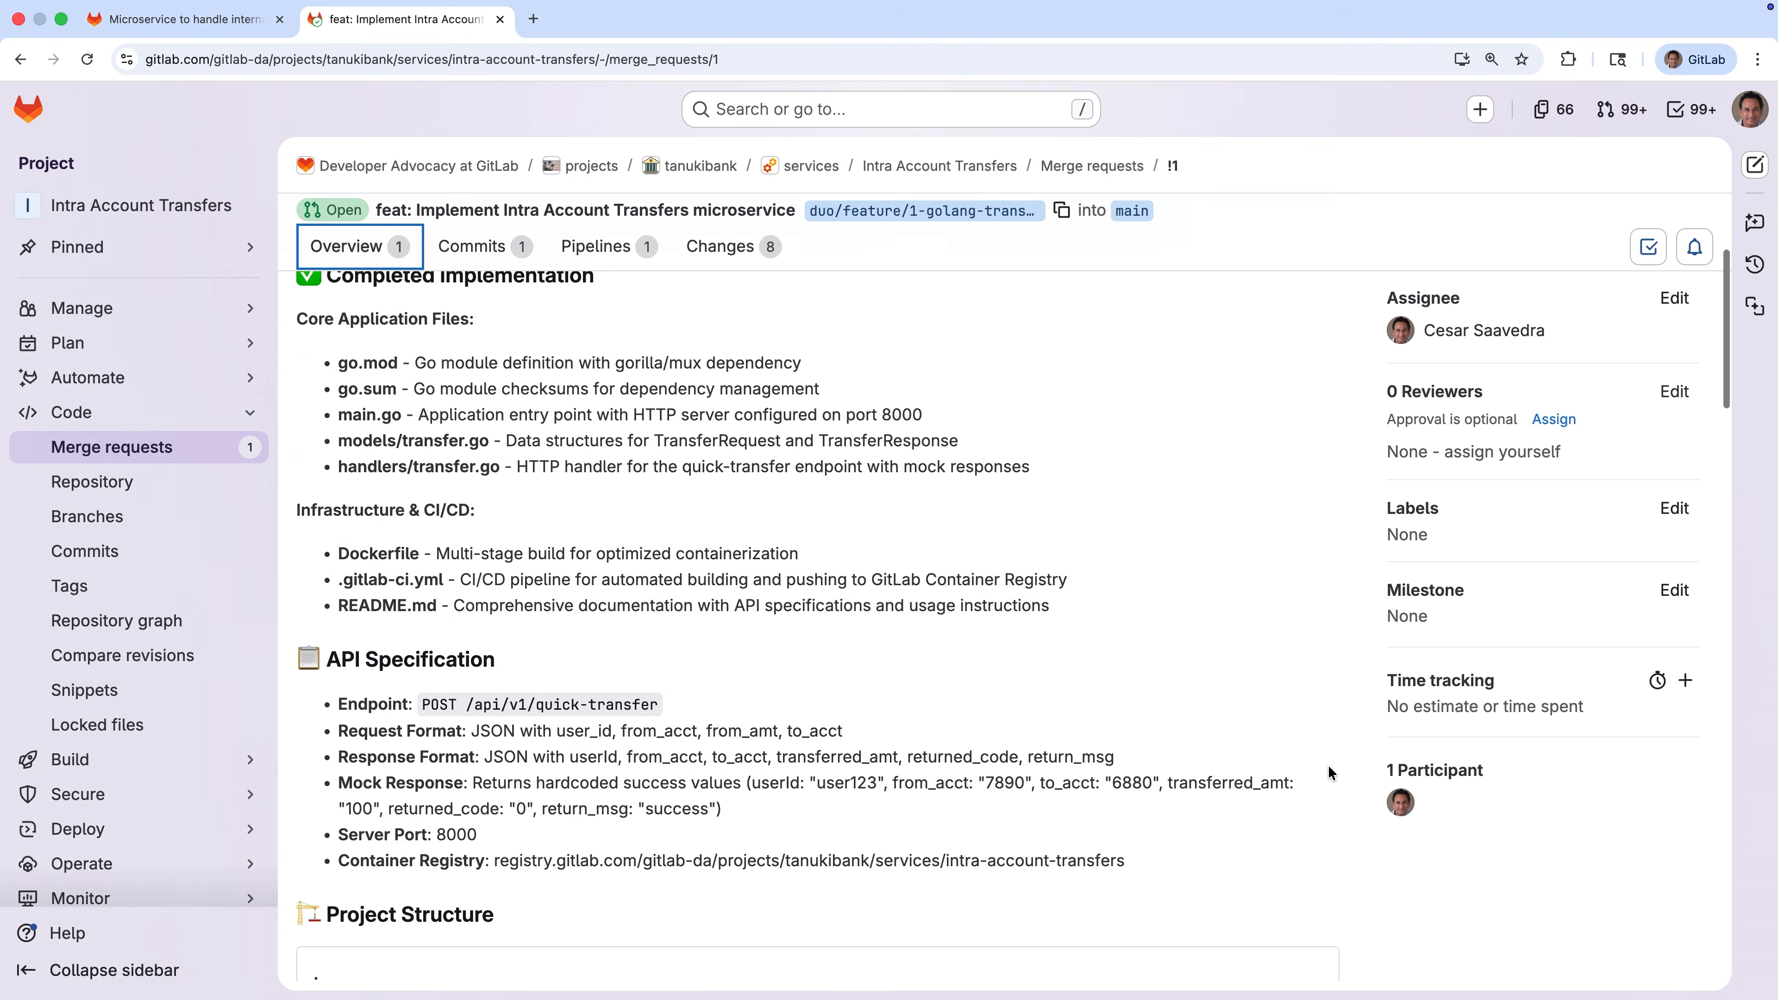
pyautogui.scroll(-4, 1328, 764)
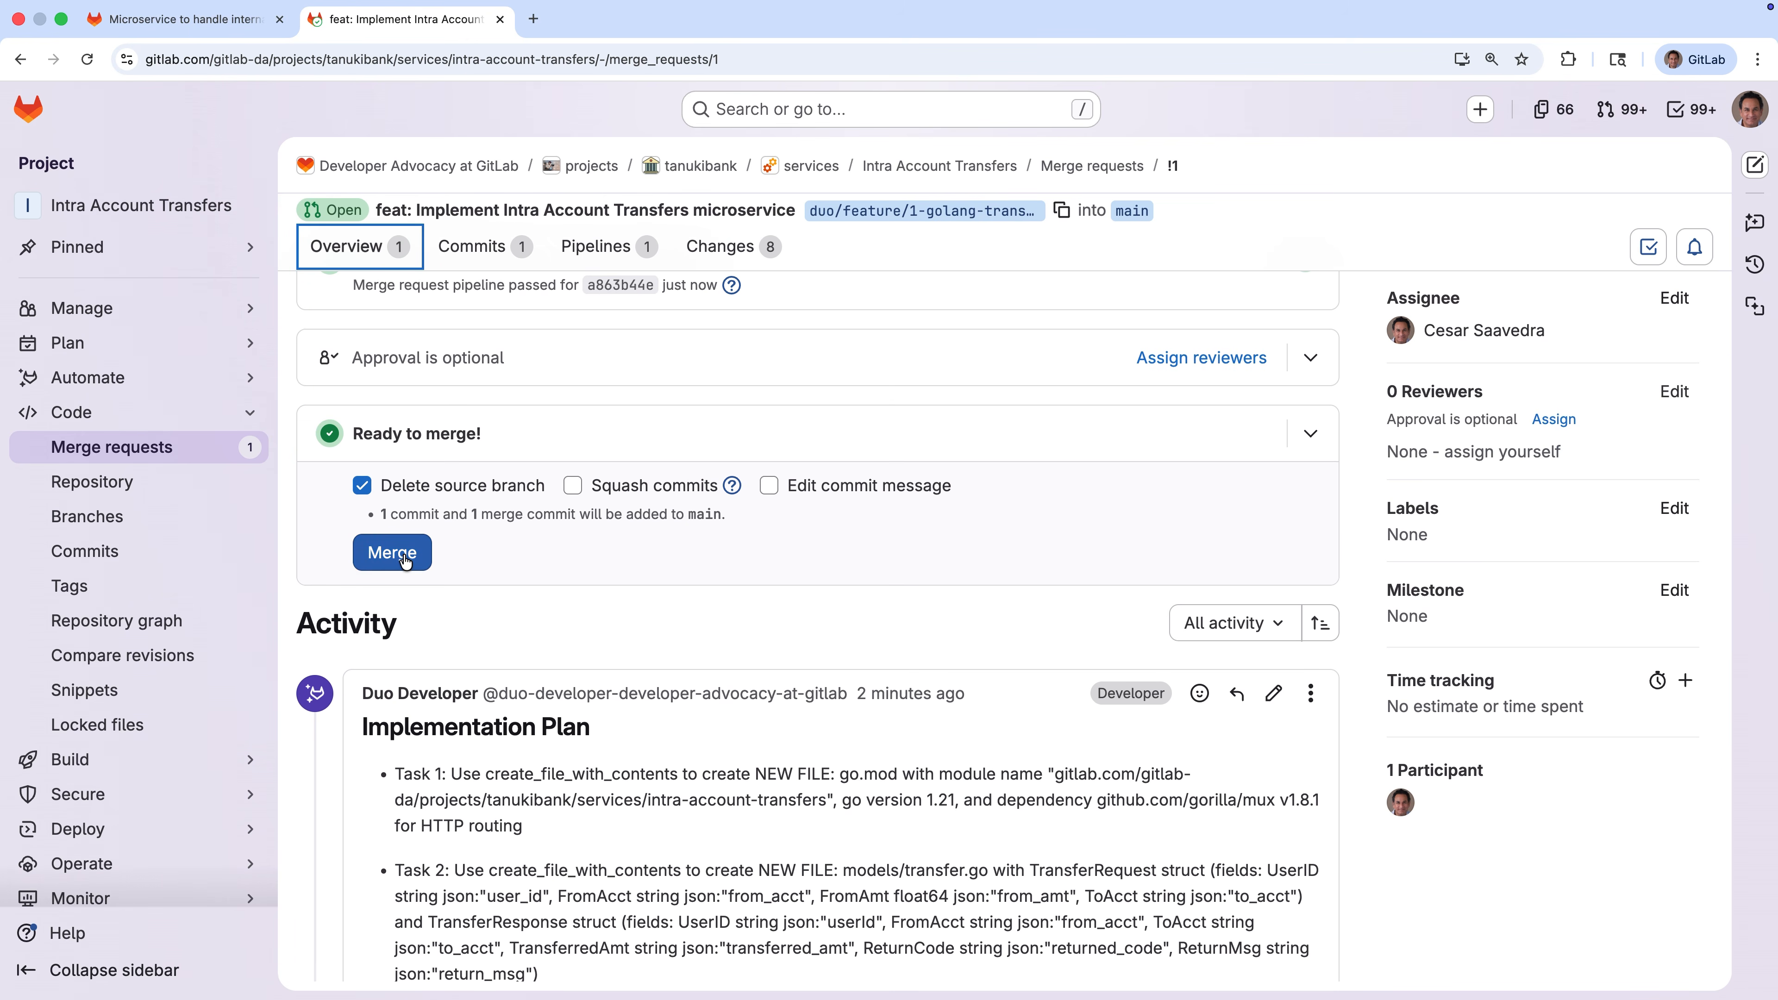
pyautogui.click(402, 553)
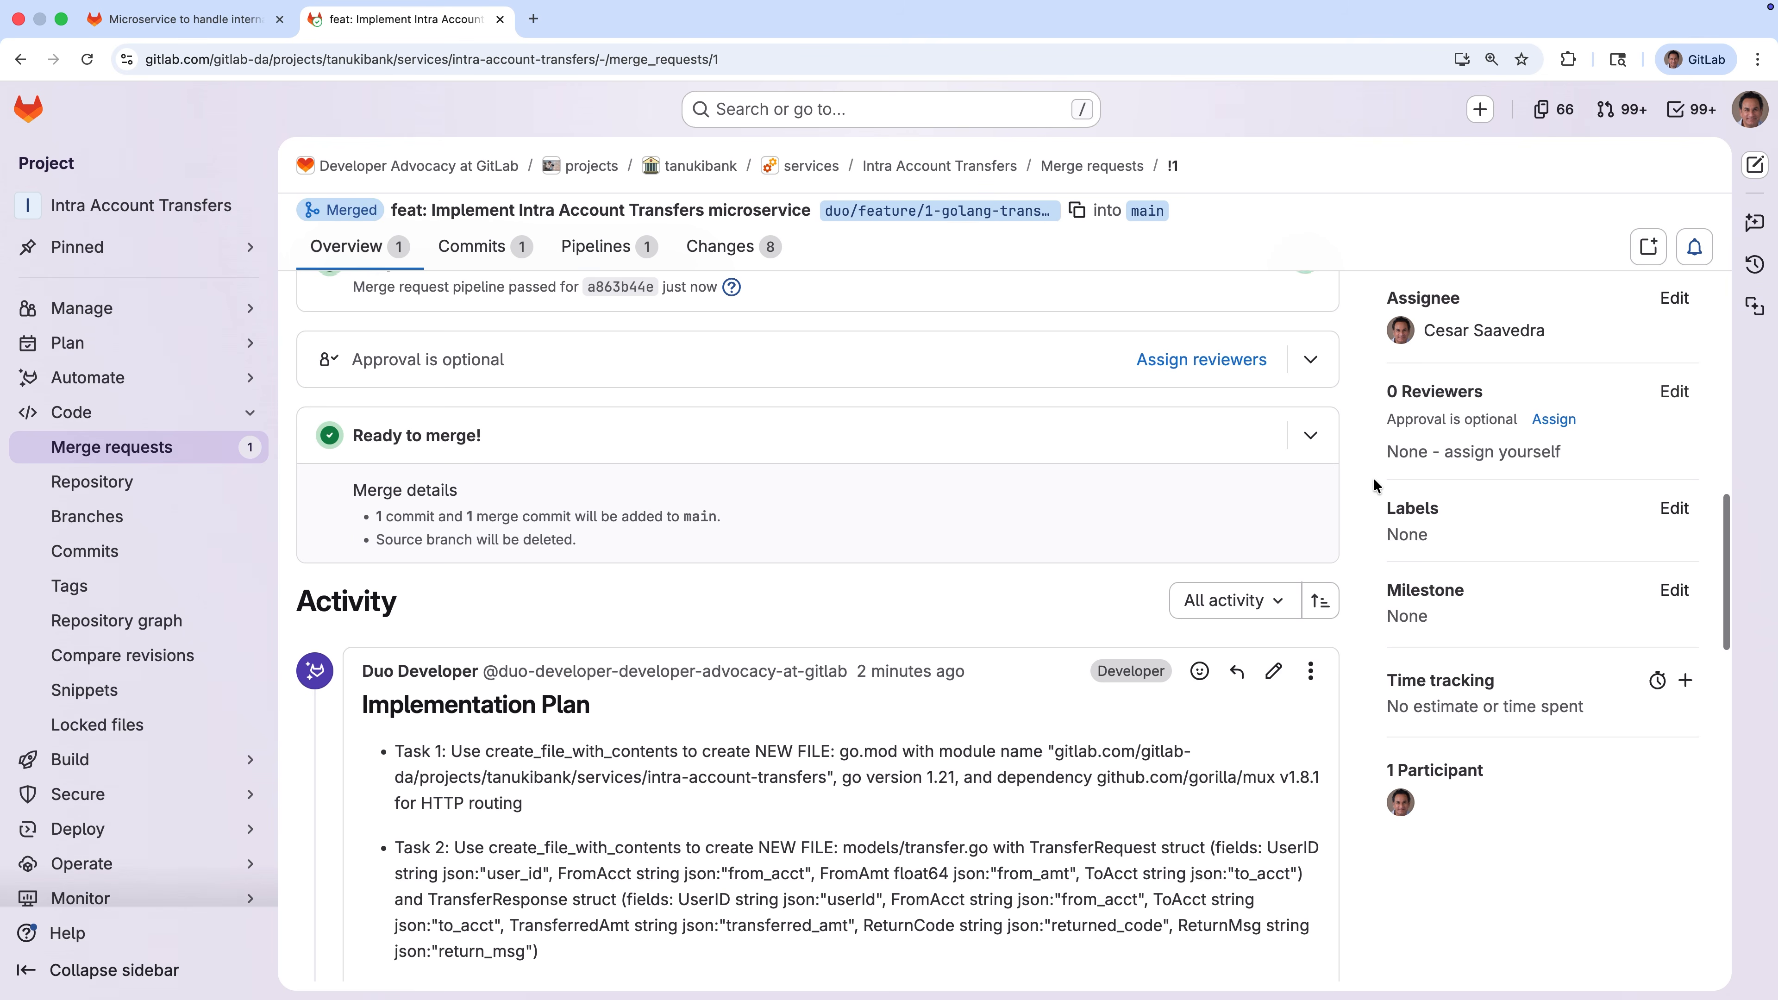
# Step: Open the project's container registry and check the image tags in the intra-account-transfers repository
pyautogui.scroll(15, 1375, 479)
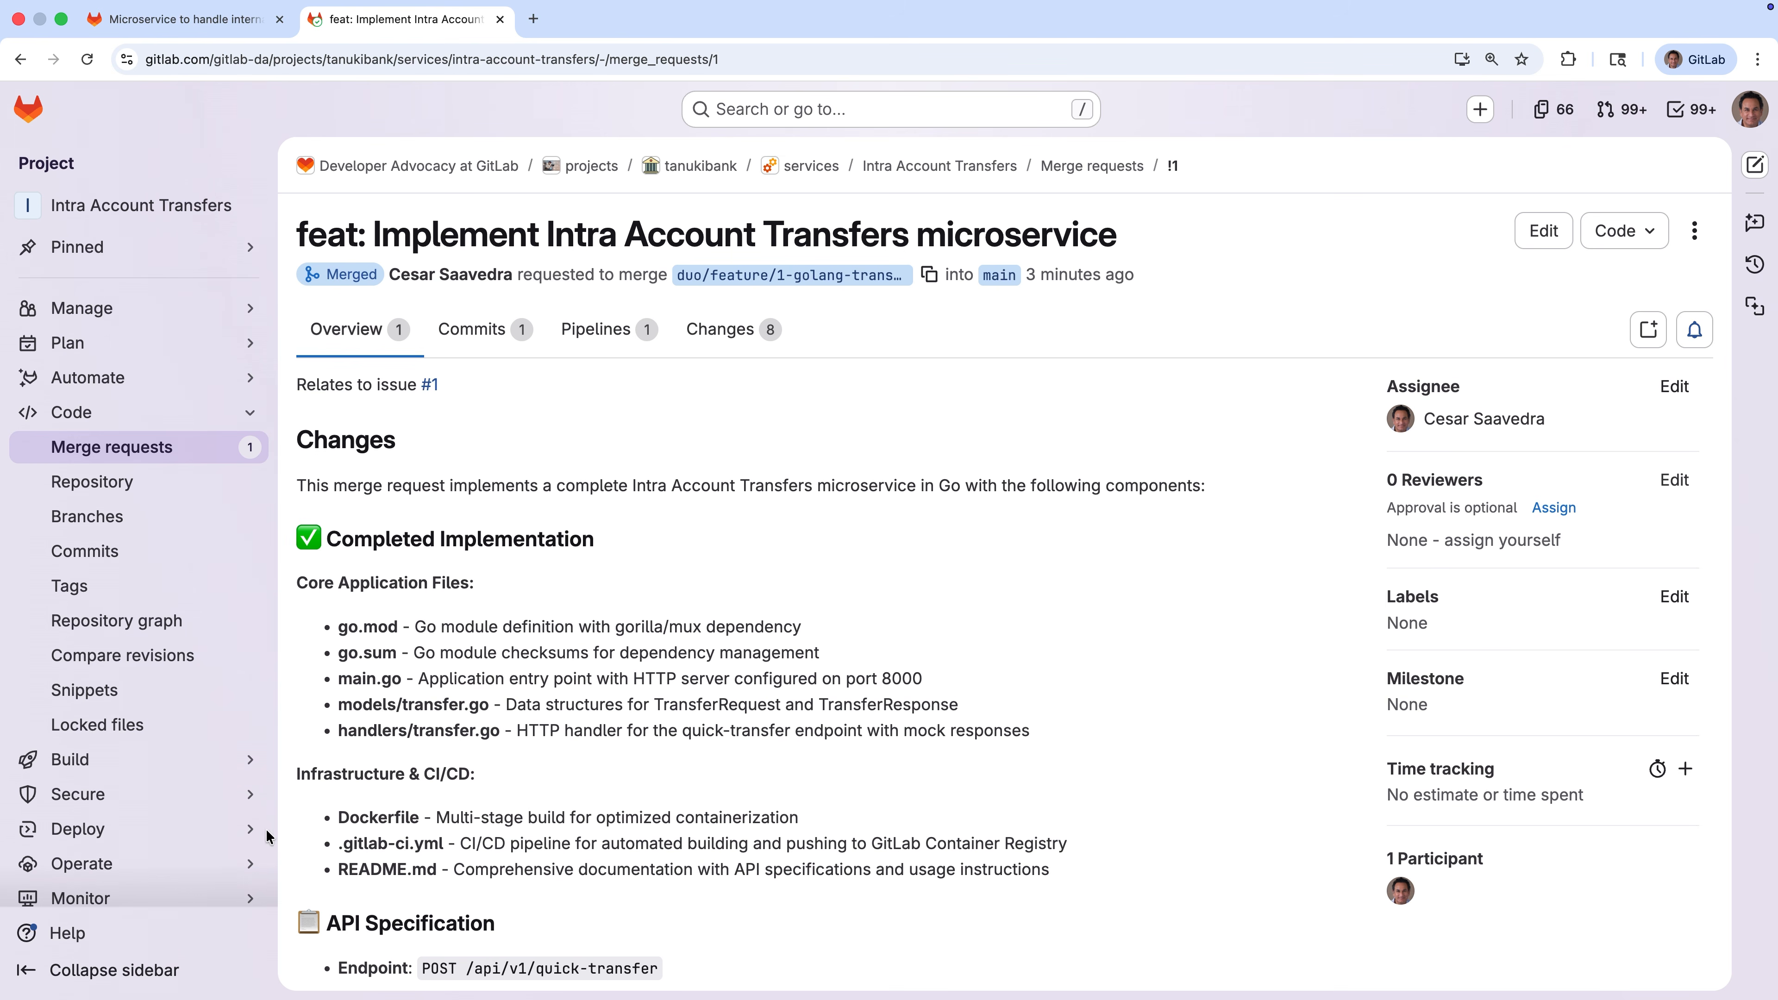
pyautogui.moveTo(265, 836)
pyautogui.click(381, 758)
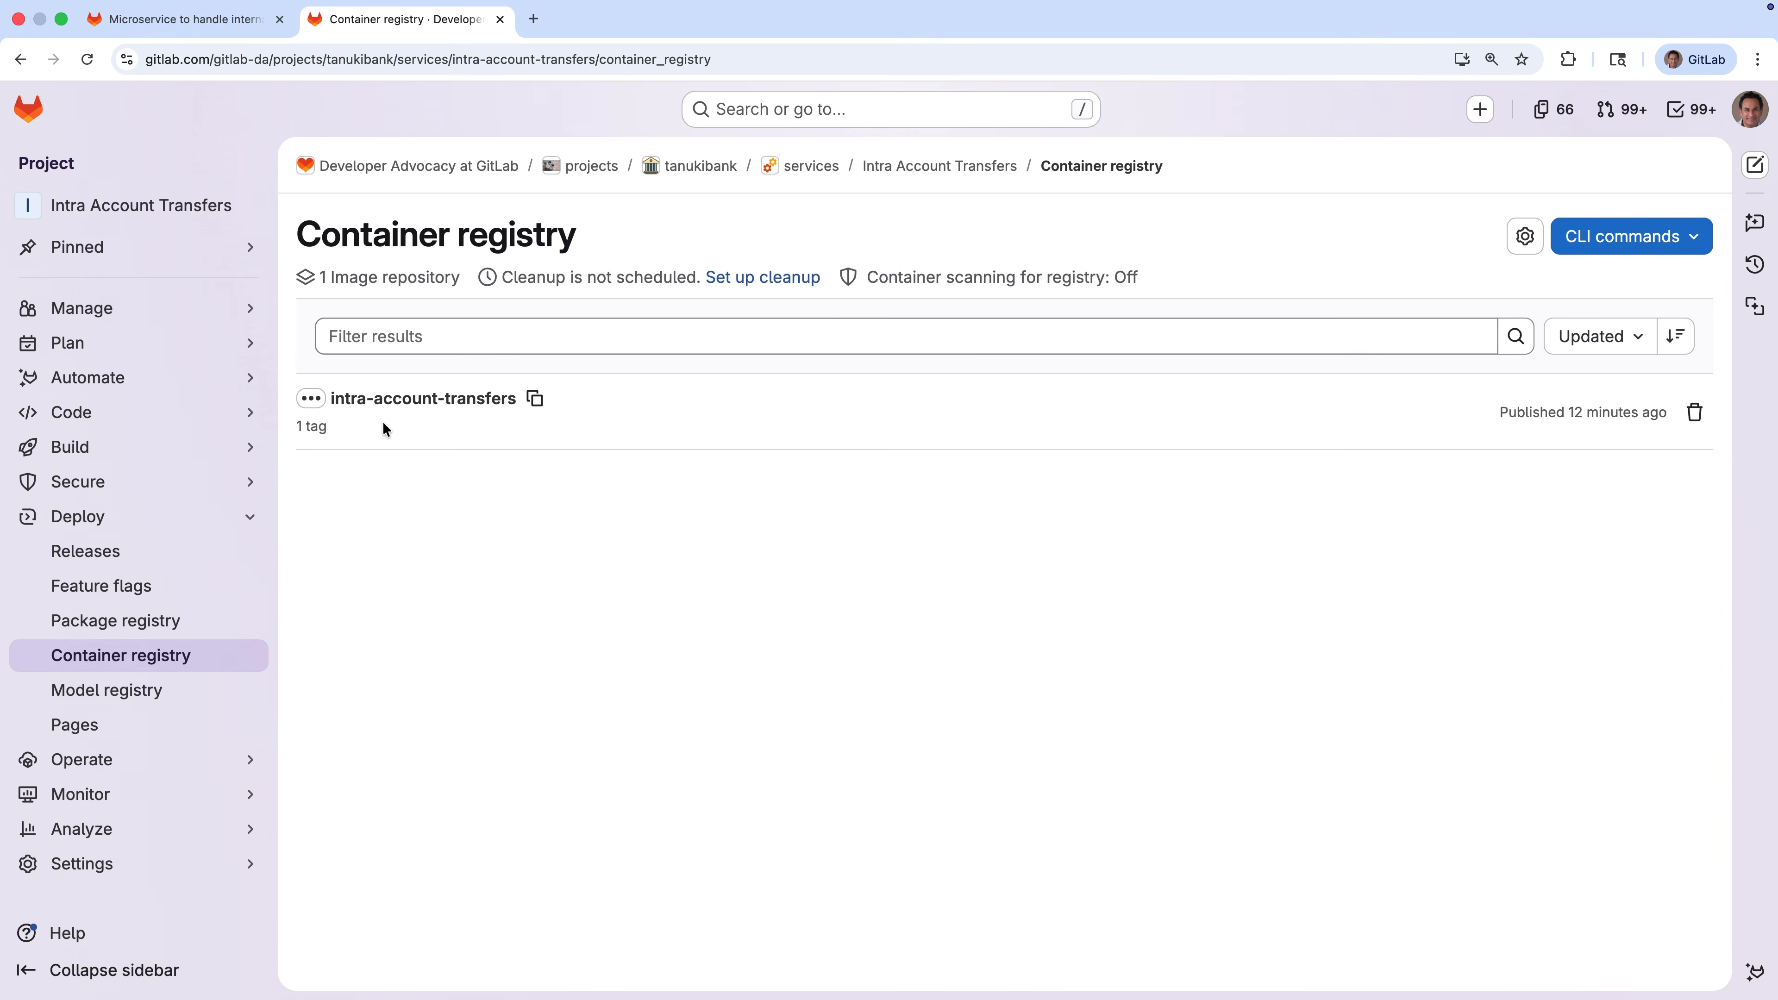
pyautogui.click(397, 402)
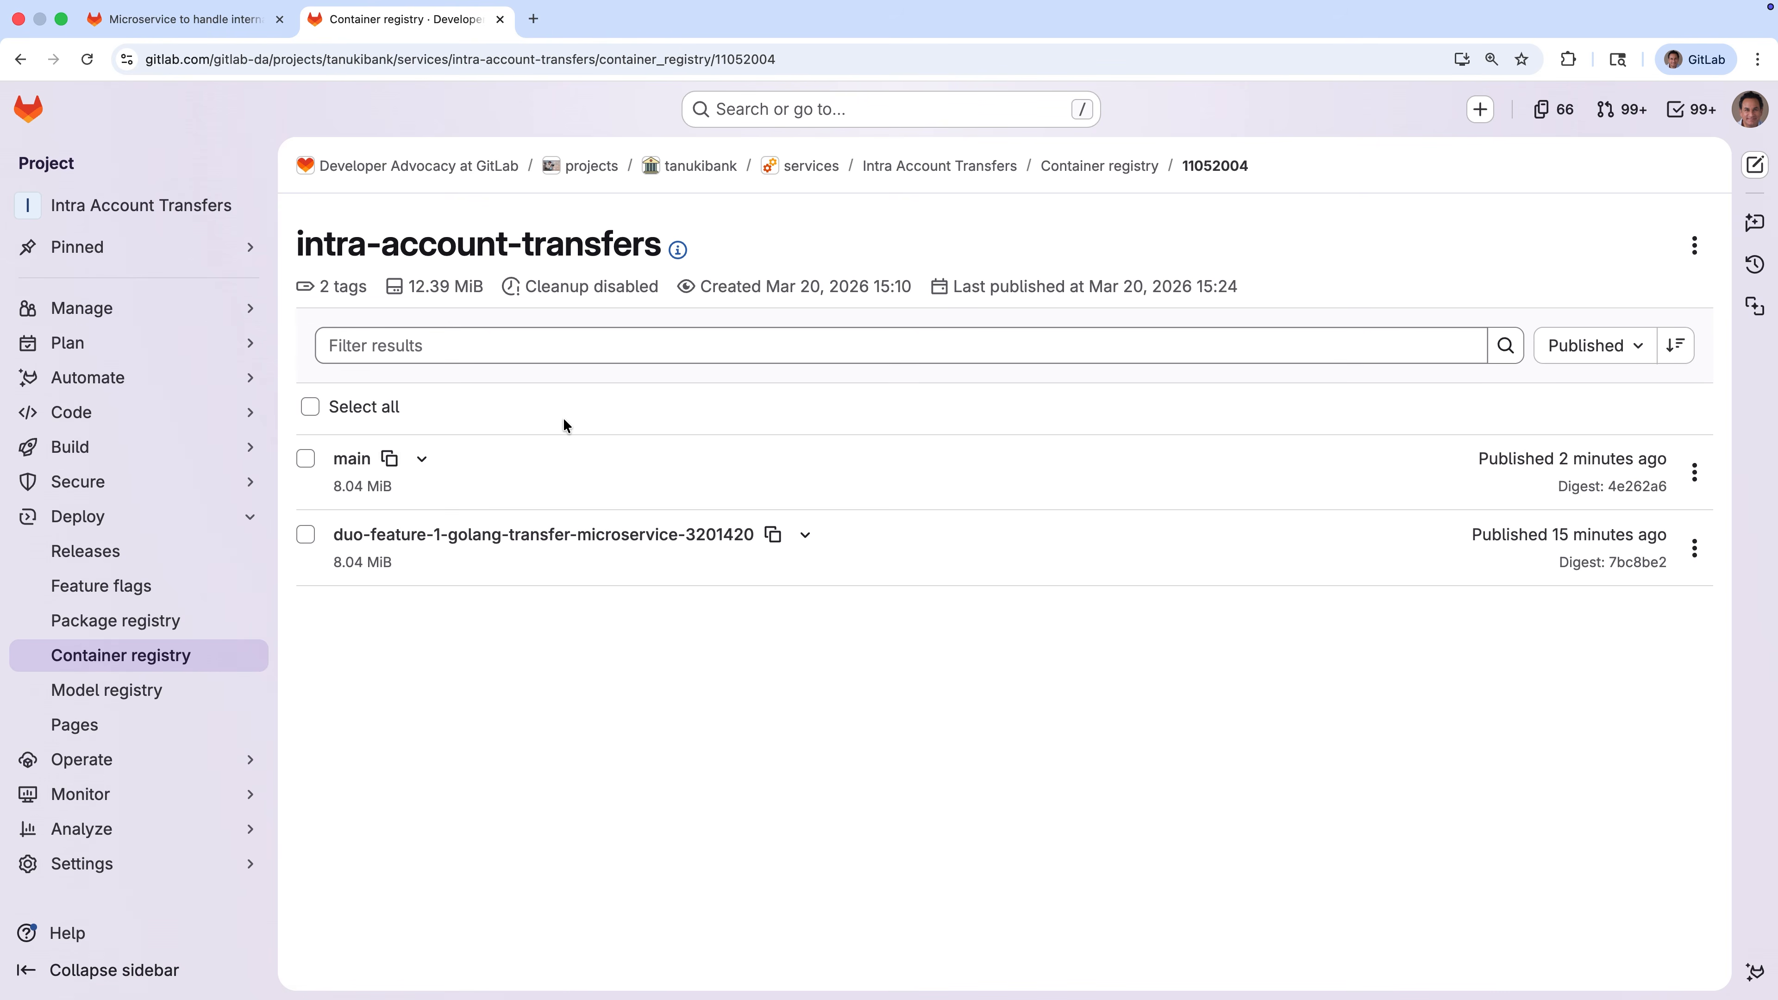
# Step: Close the merge request page and check the manifests/dev folder of the Tanuki Bank - Delivery project in the tanukibank group
pyautogui.click(19, 60)
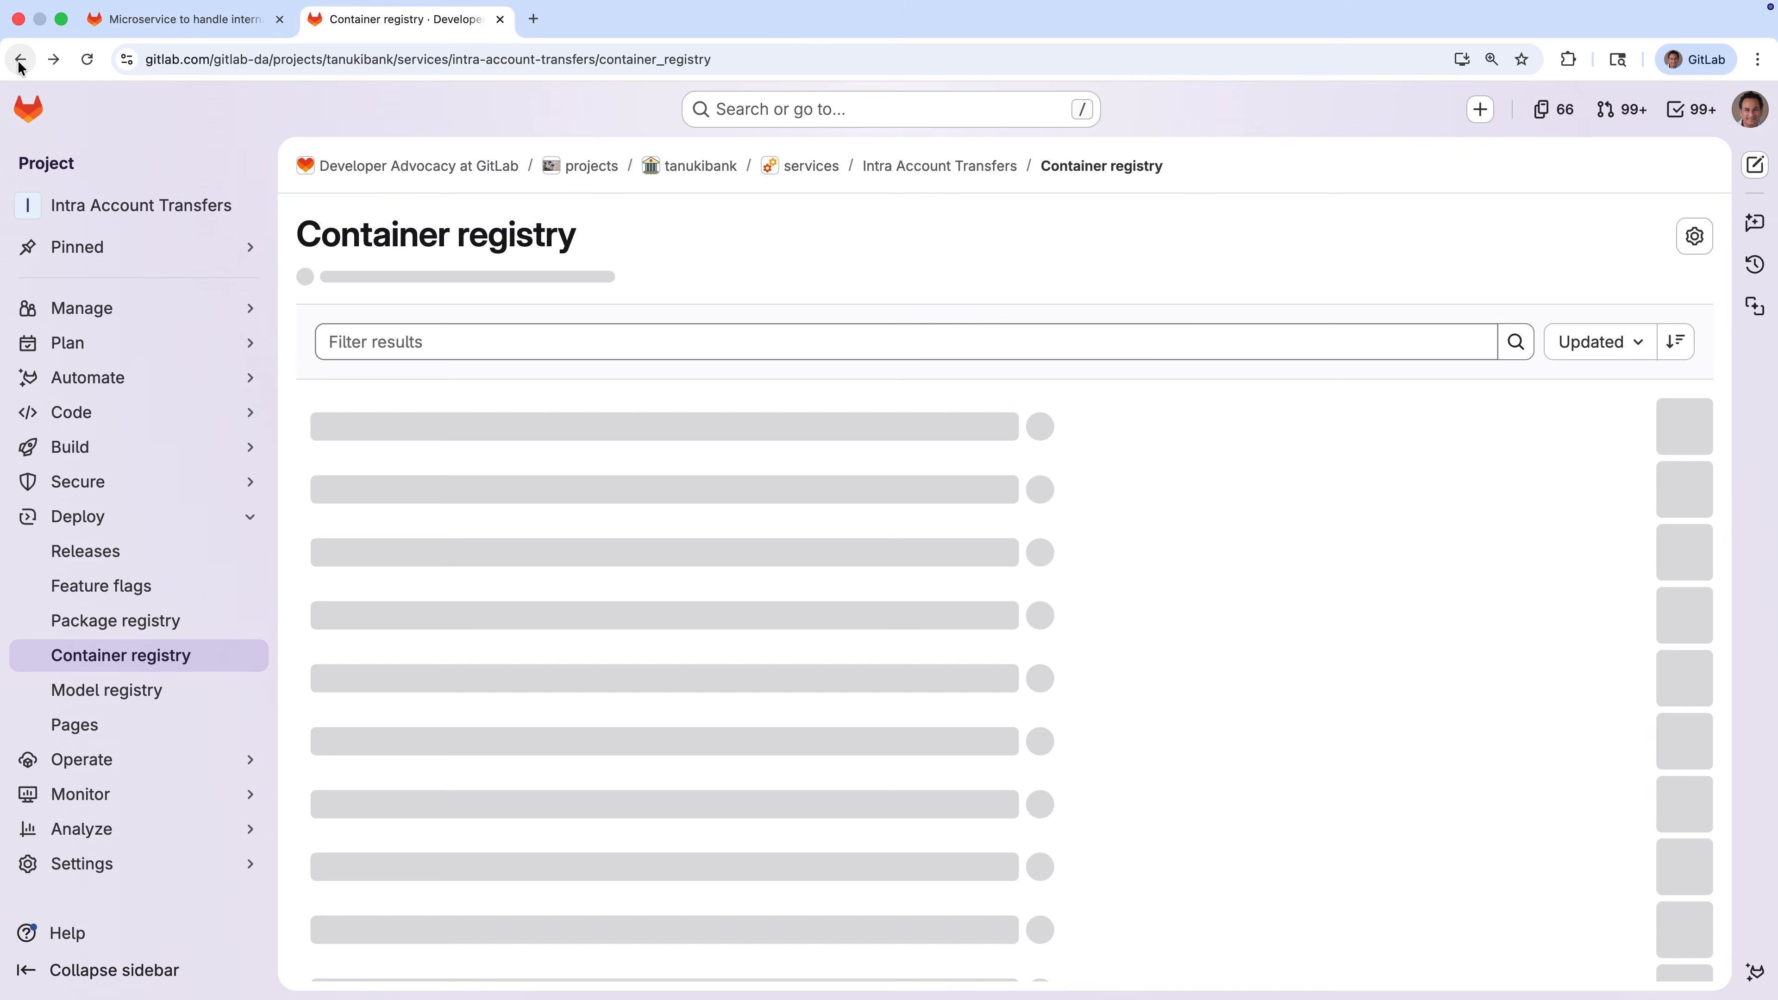
pyautogui.click(19, 60)
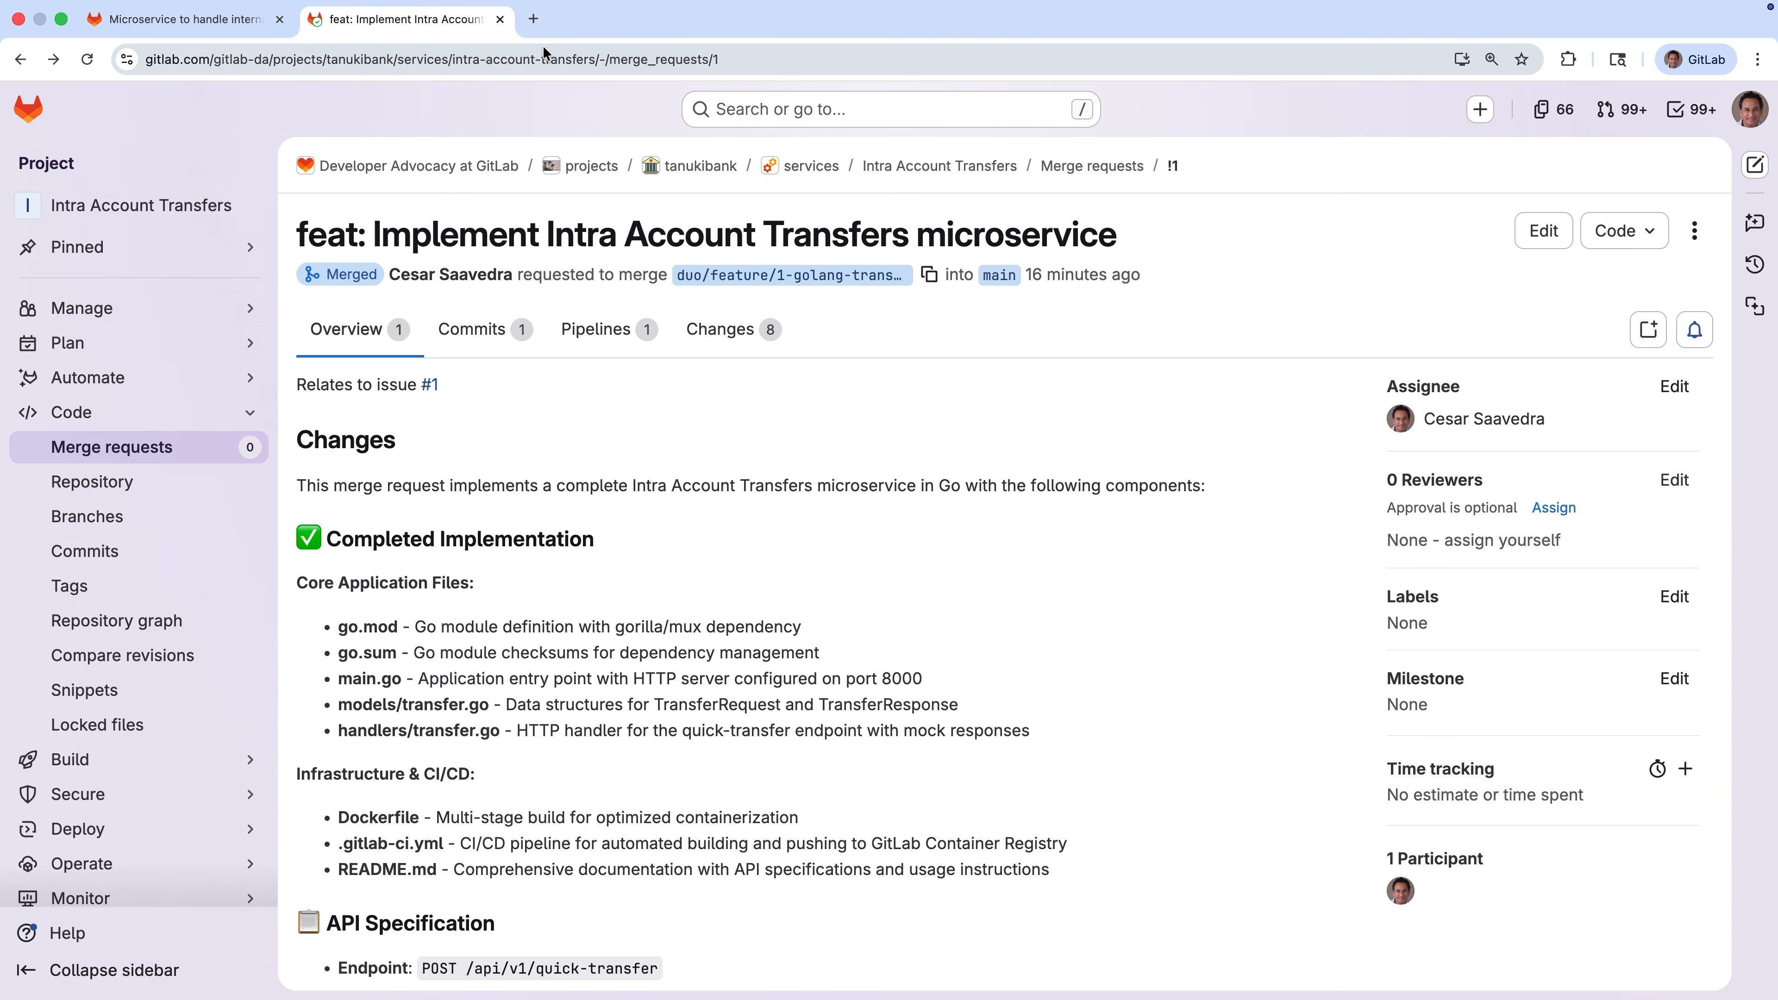
pyautogui.click(500, 20)
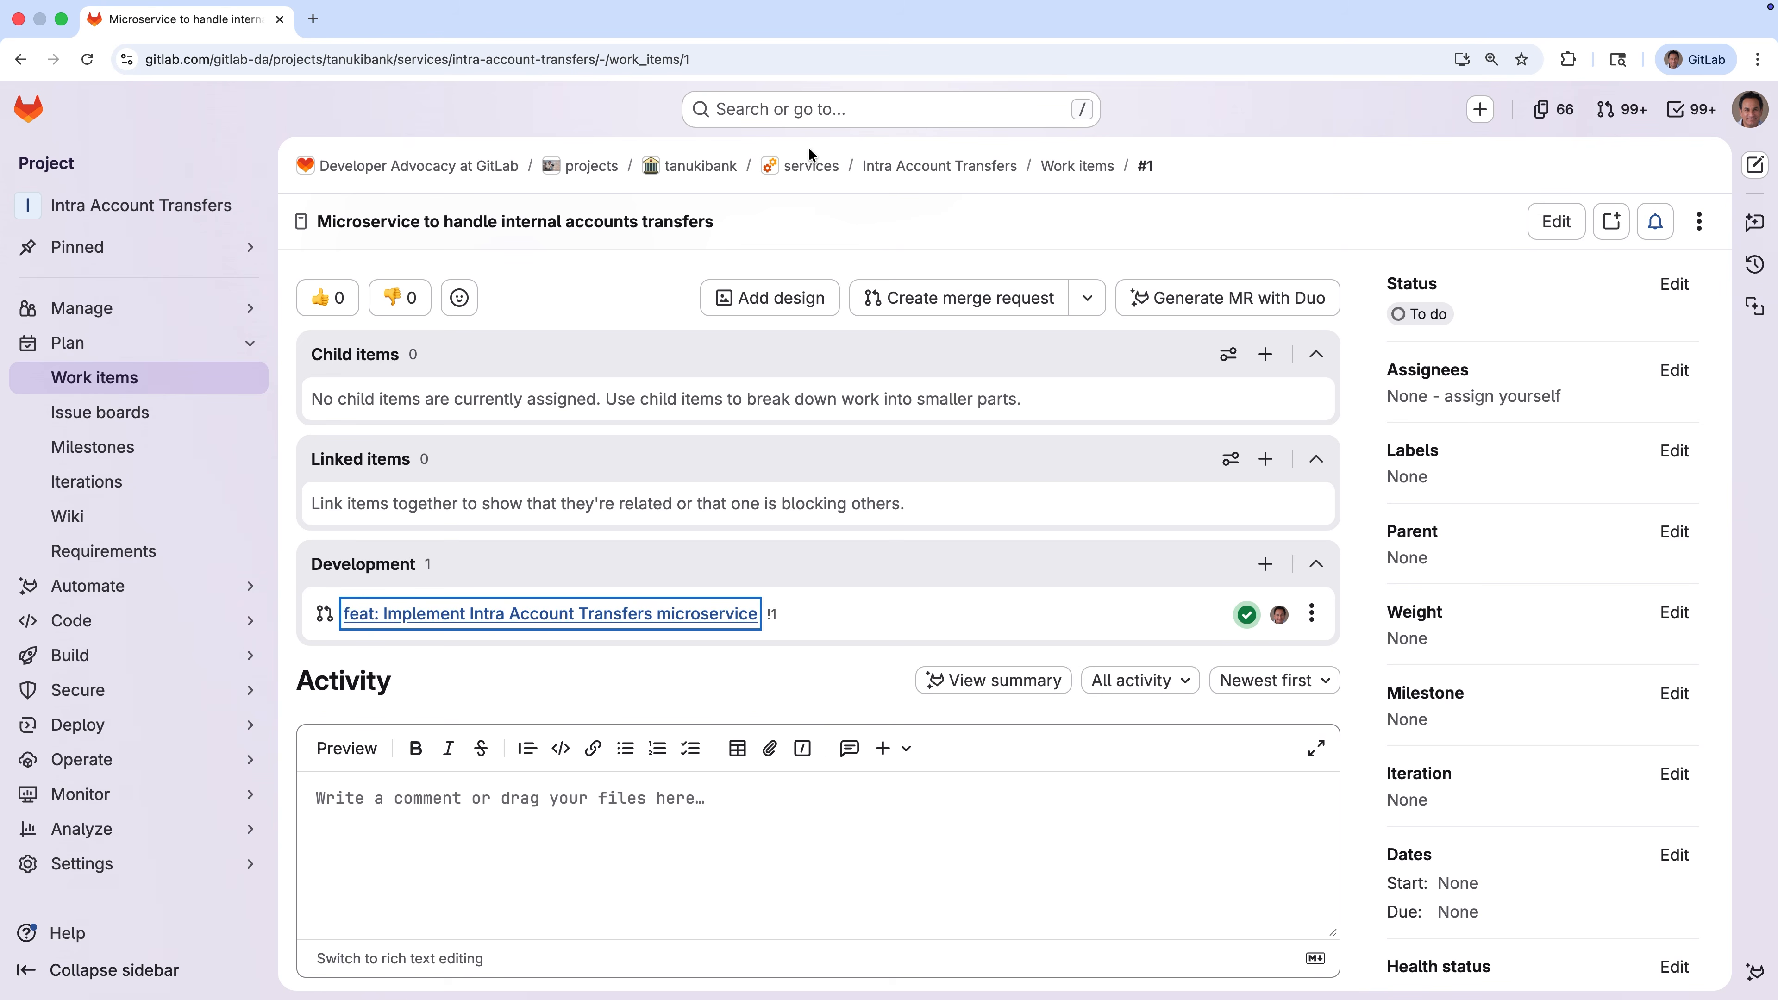
pyautogui.click(700, 166)
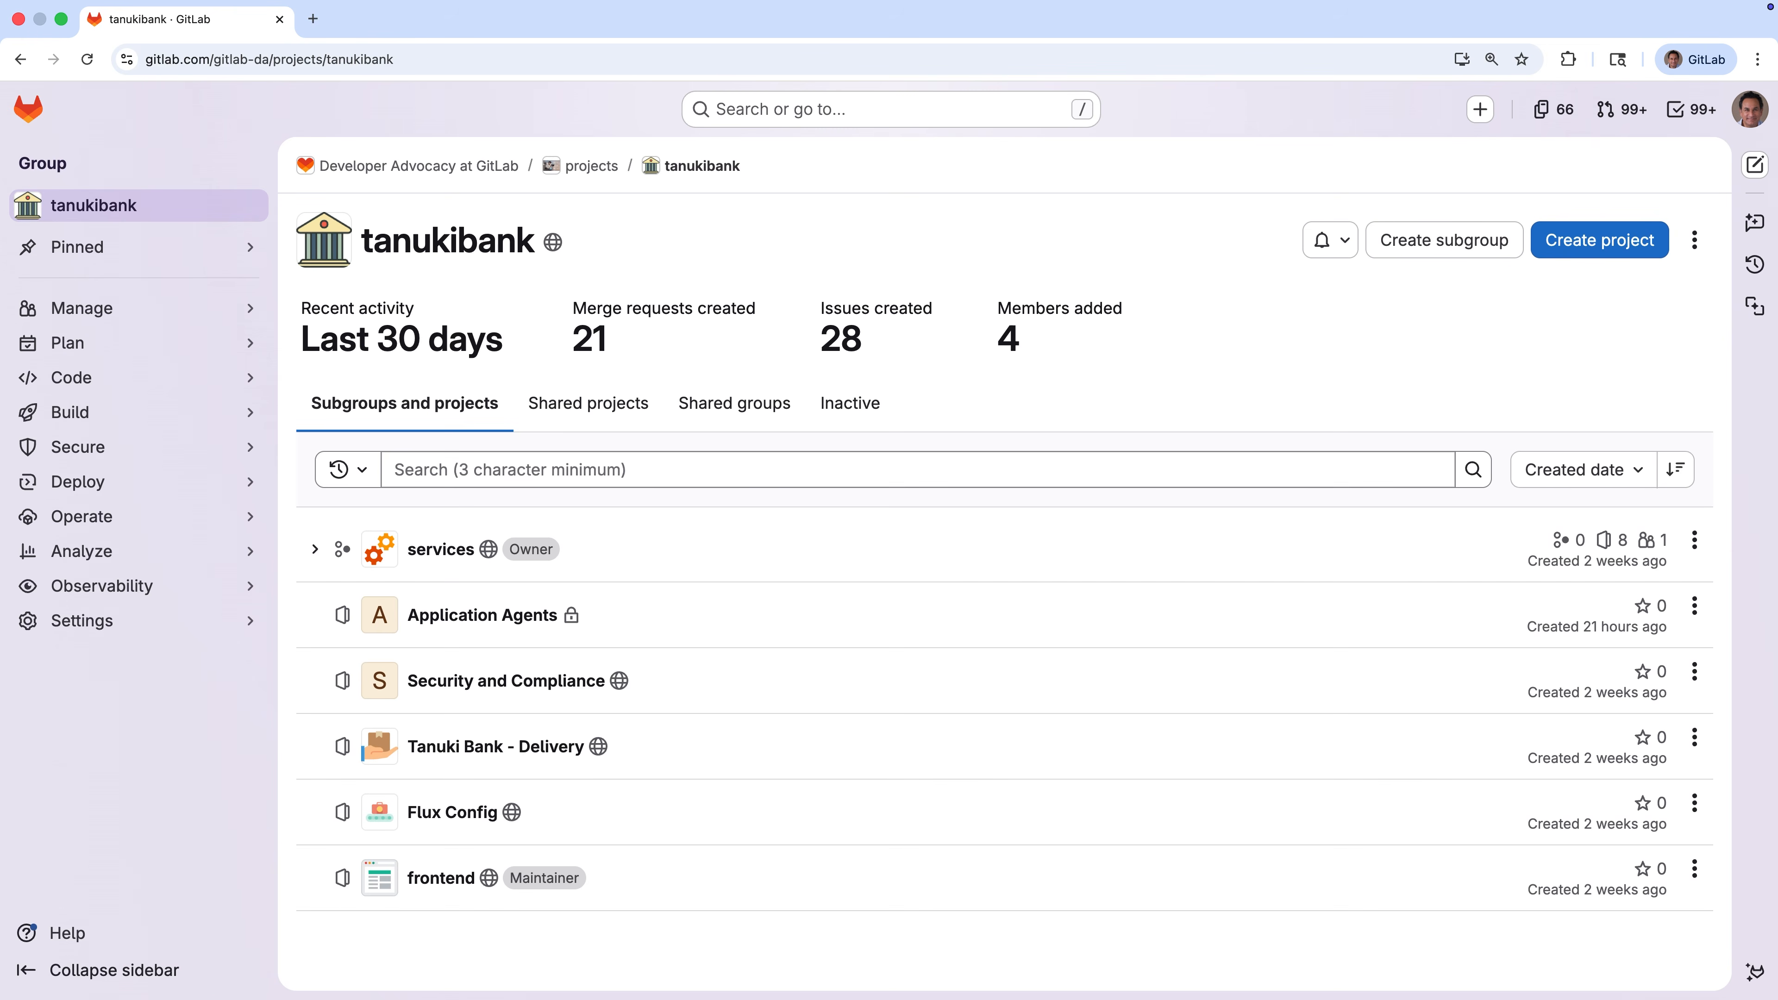
pyautogui.click(523, 747)
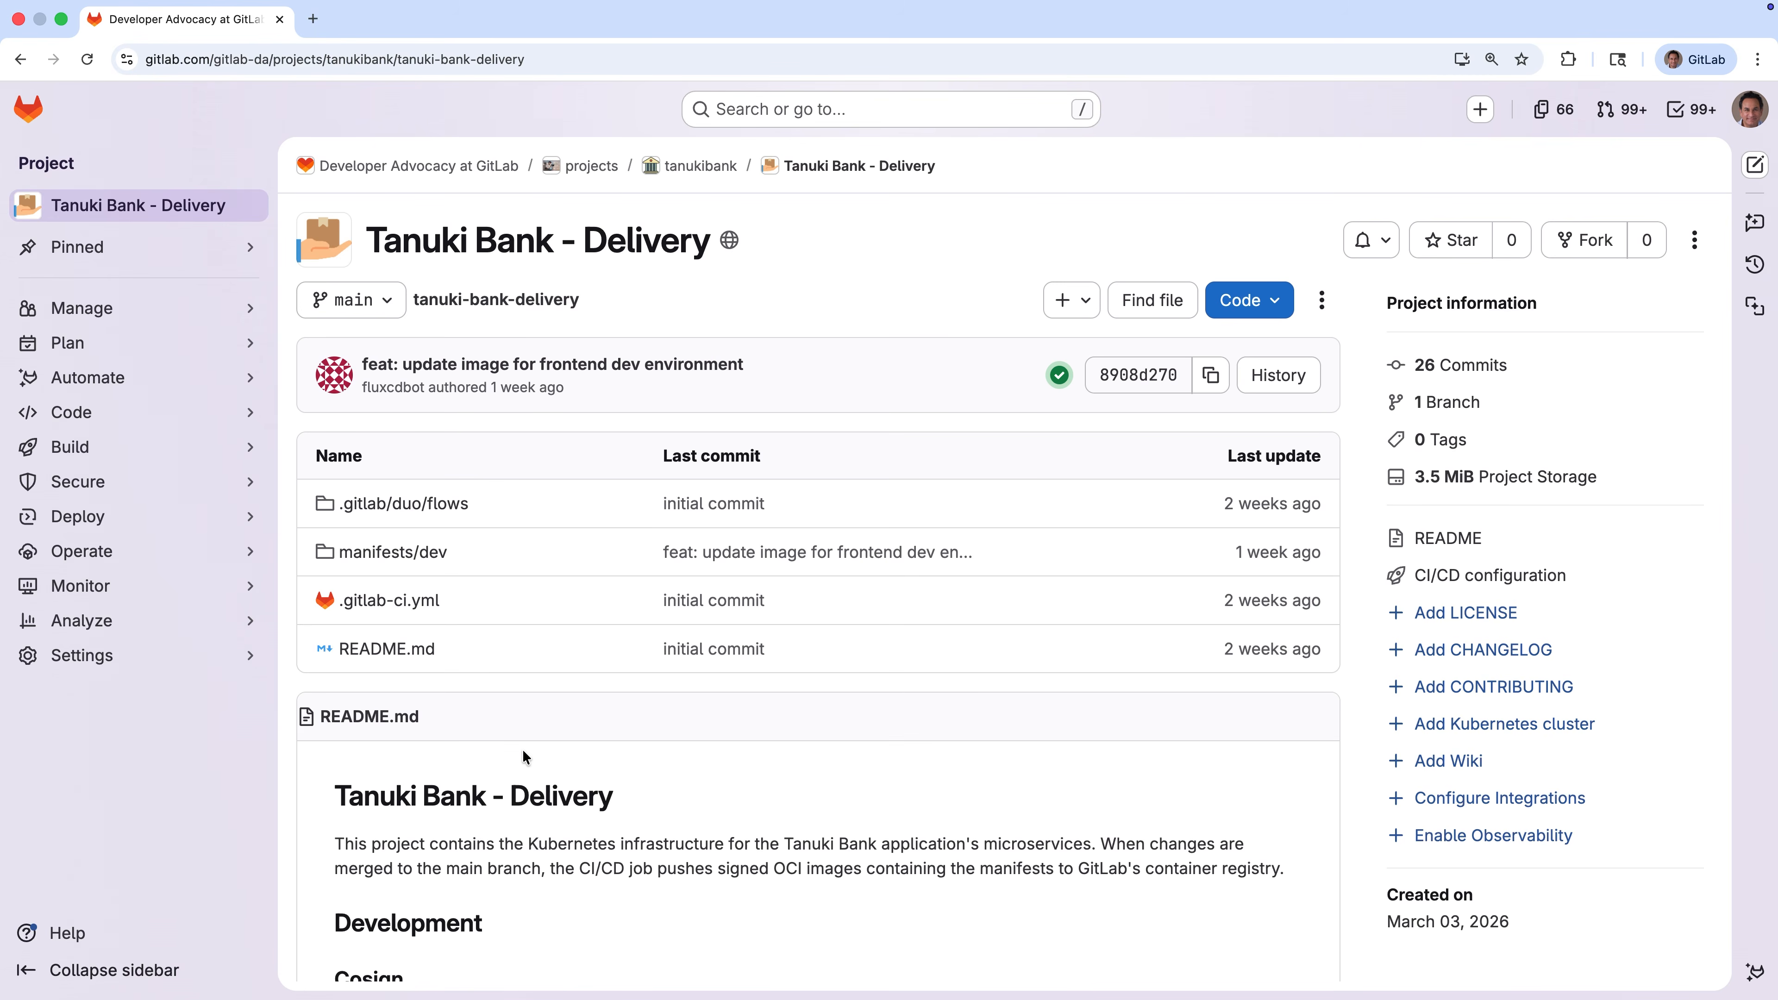
pyautogui.click(424, 553)
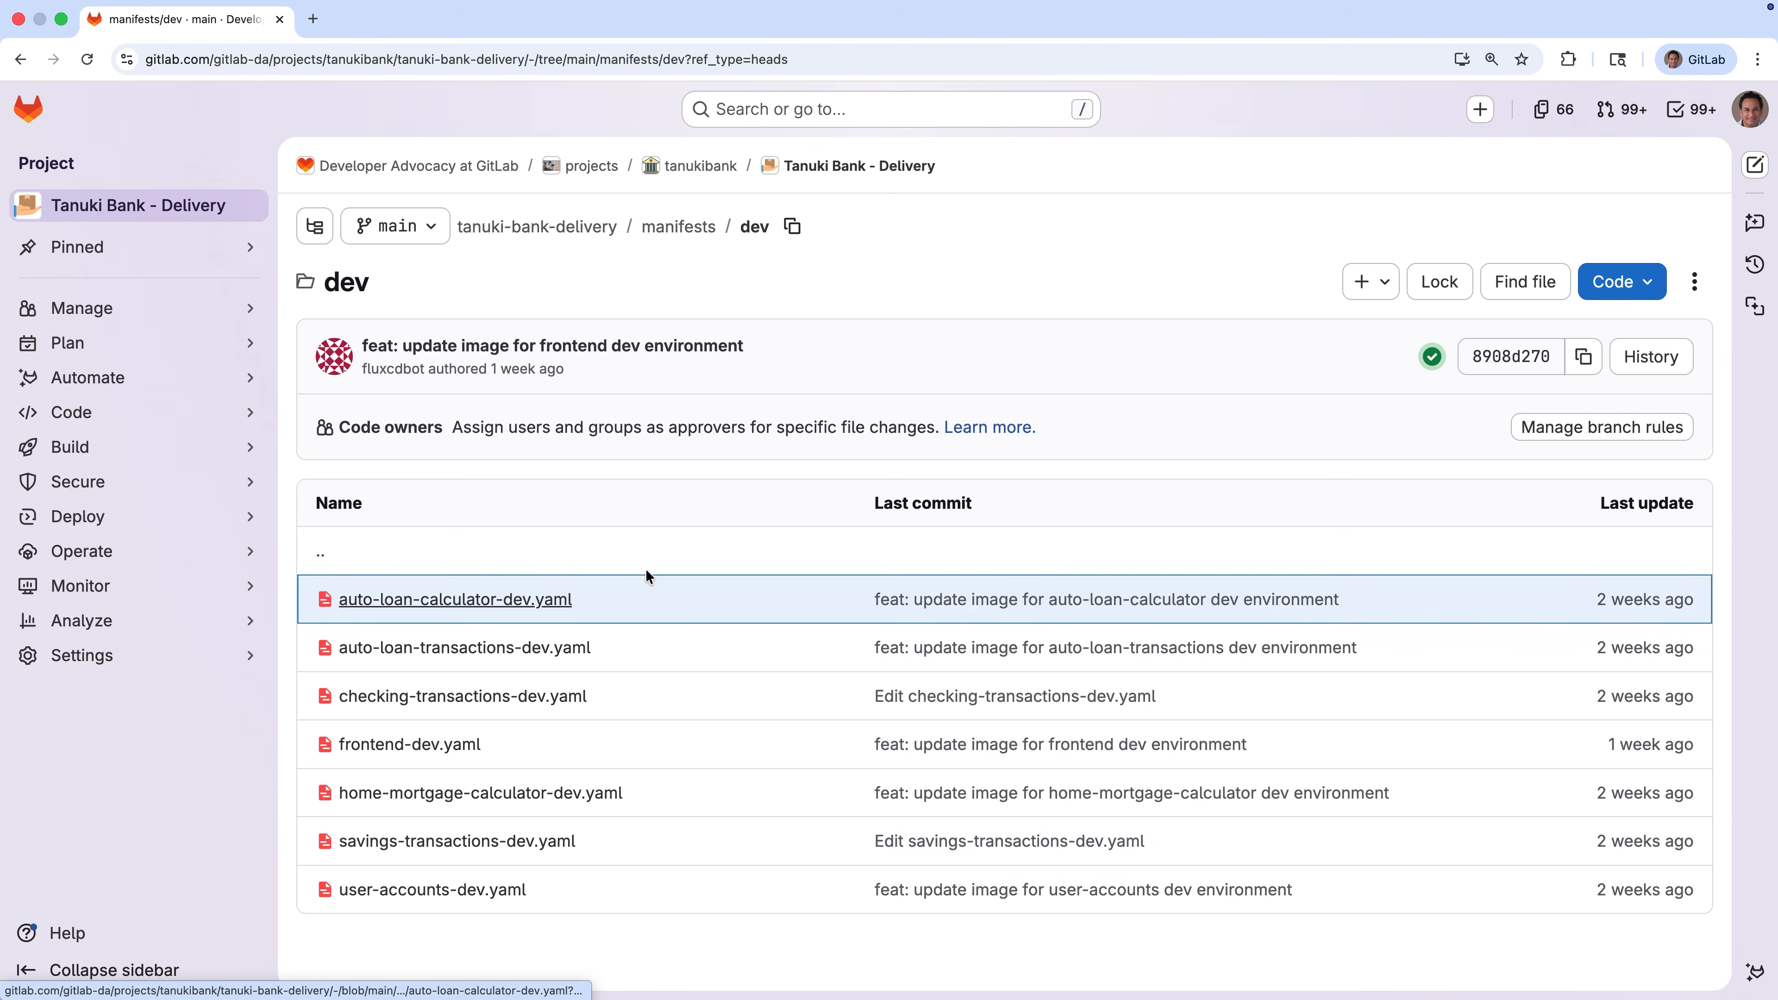
# Step: Review the microservice deploy jobs in the Tanuki Bank - Delivery project's .gitlab-ci.yml file
pyautogui.click(21, 60)
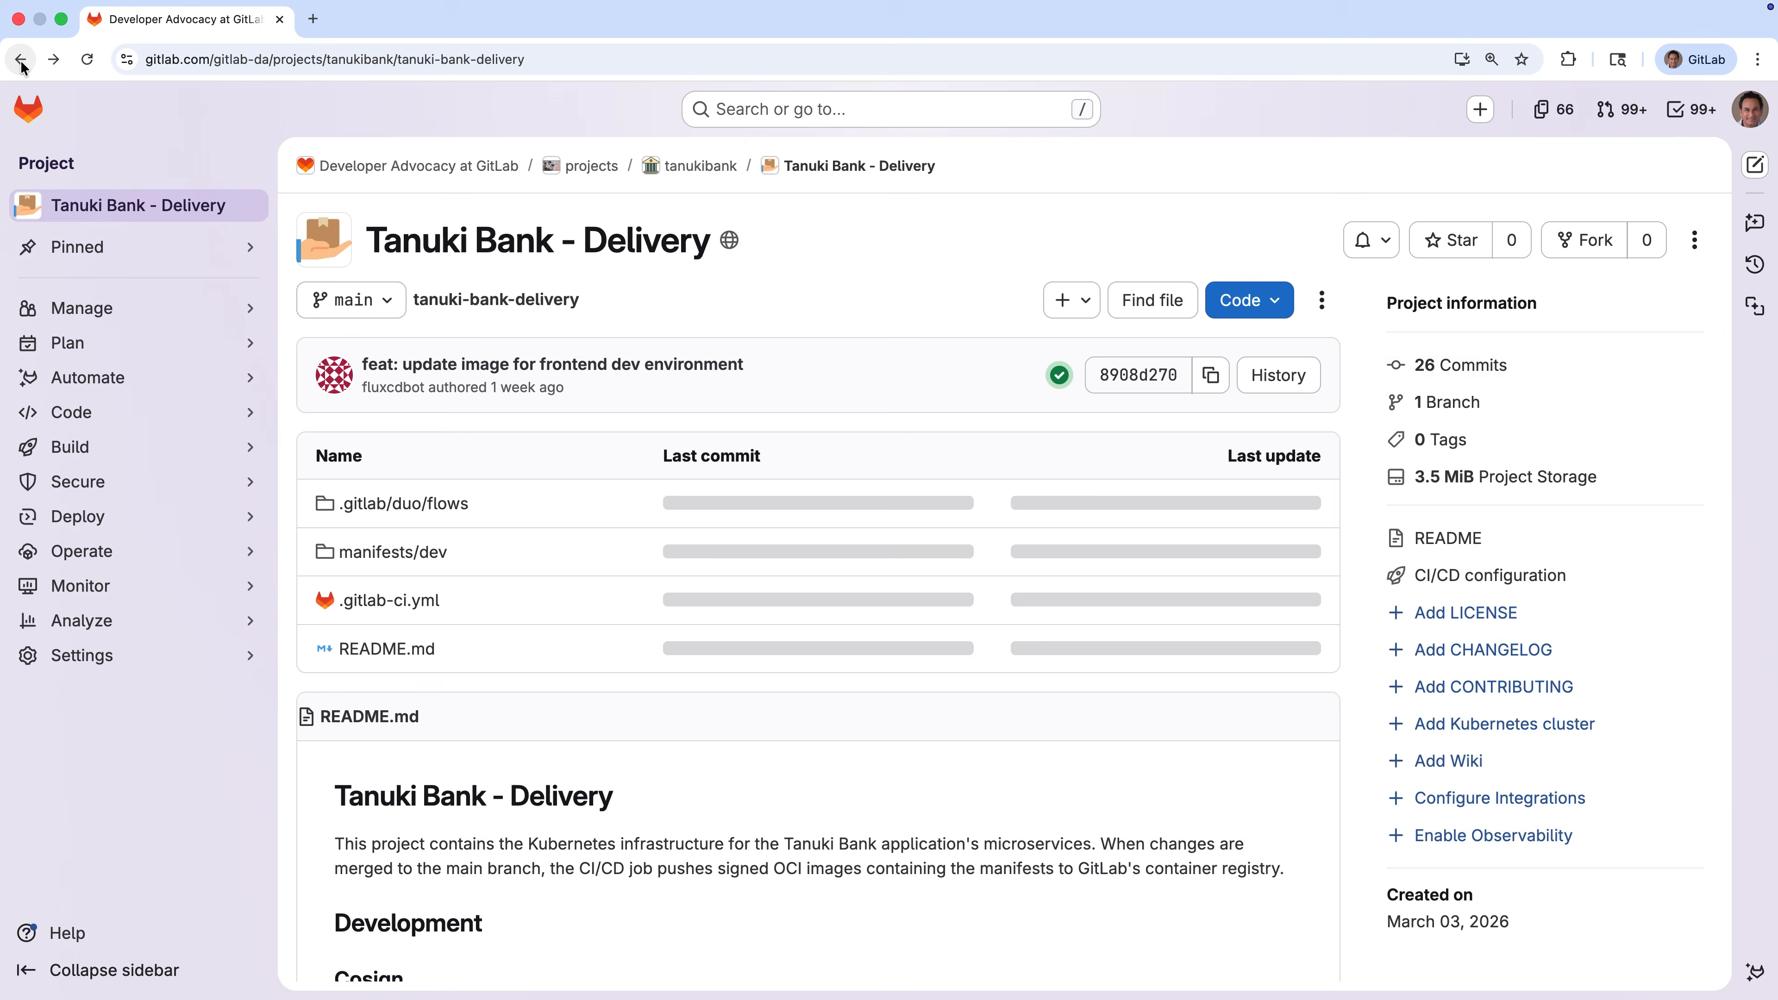
pyautogui.click(412, 603)
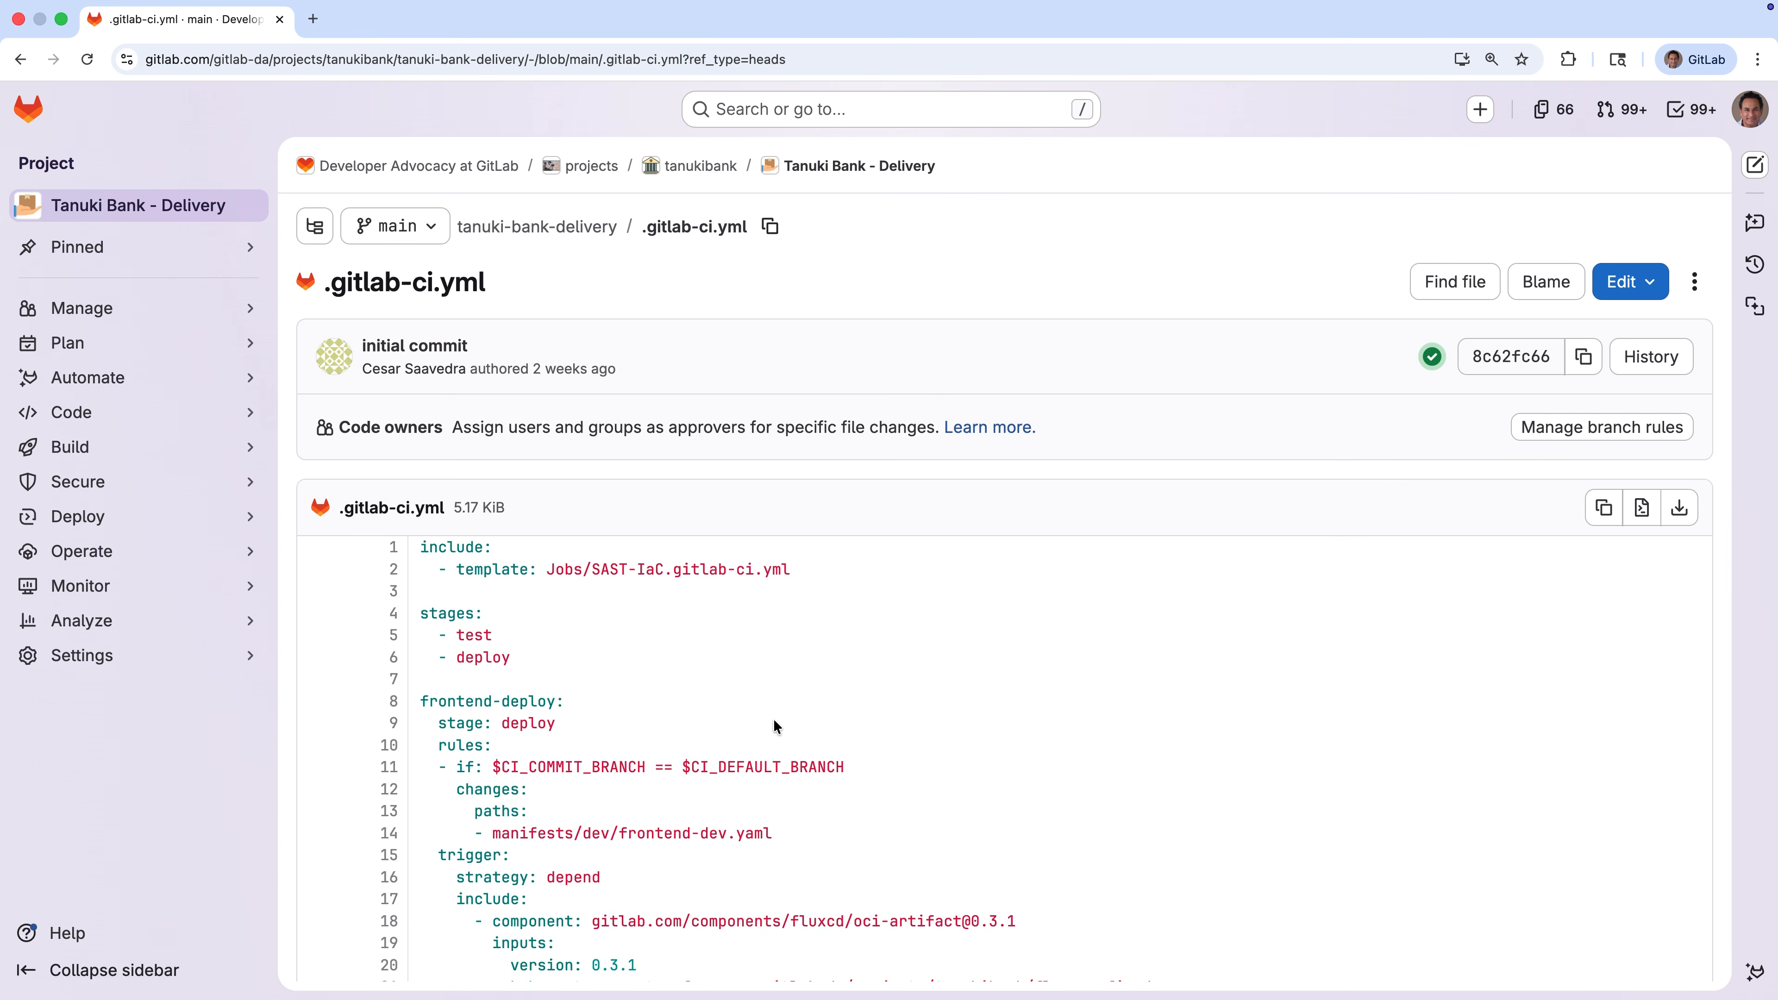
pyautogui.scroll(-5, 783, 733)
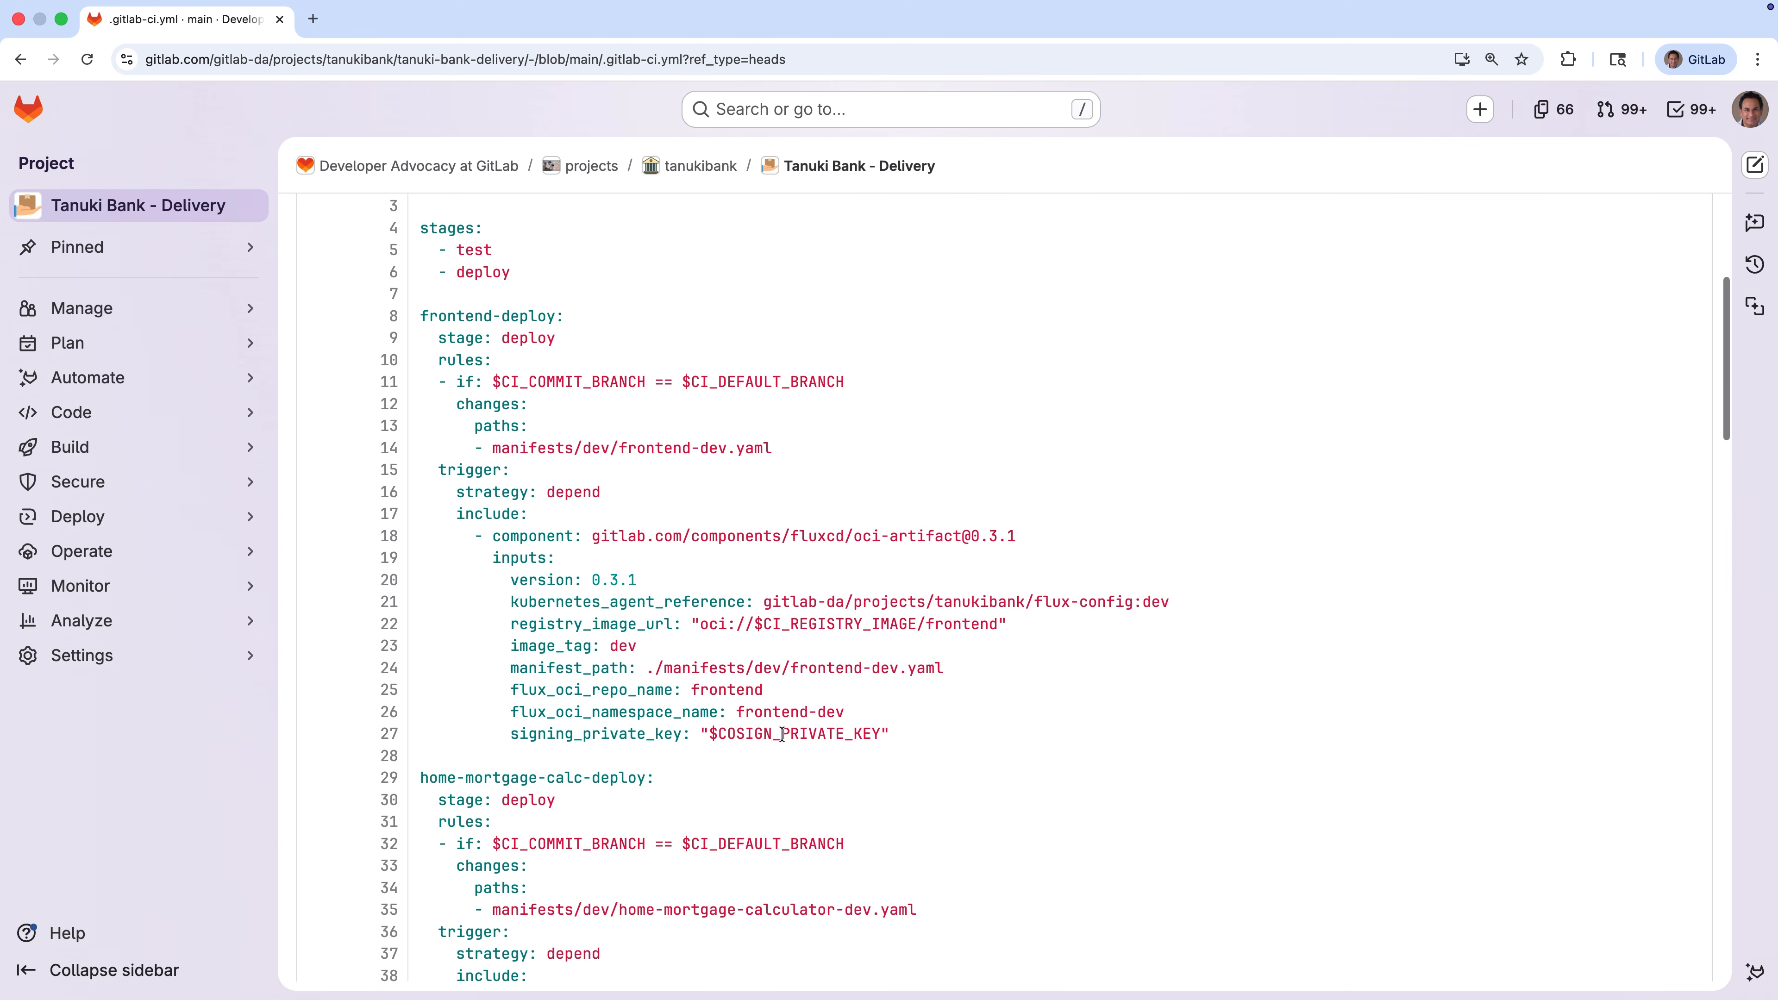
pyautogui.scroll(-15, 782, 734)
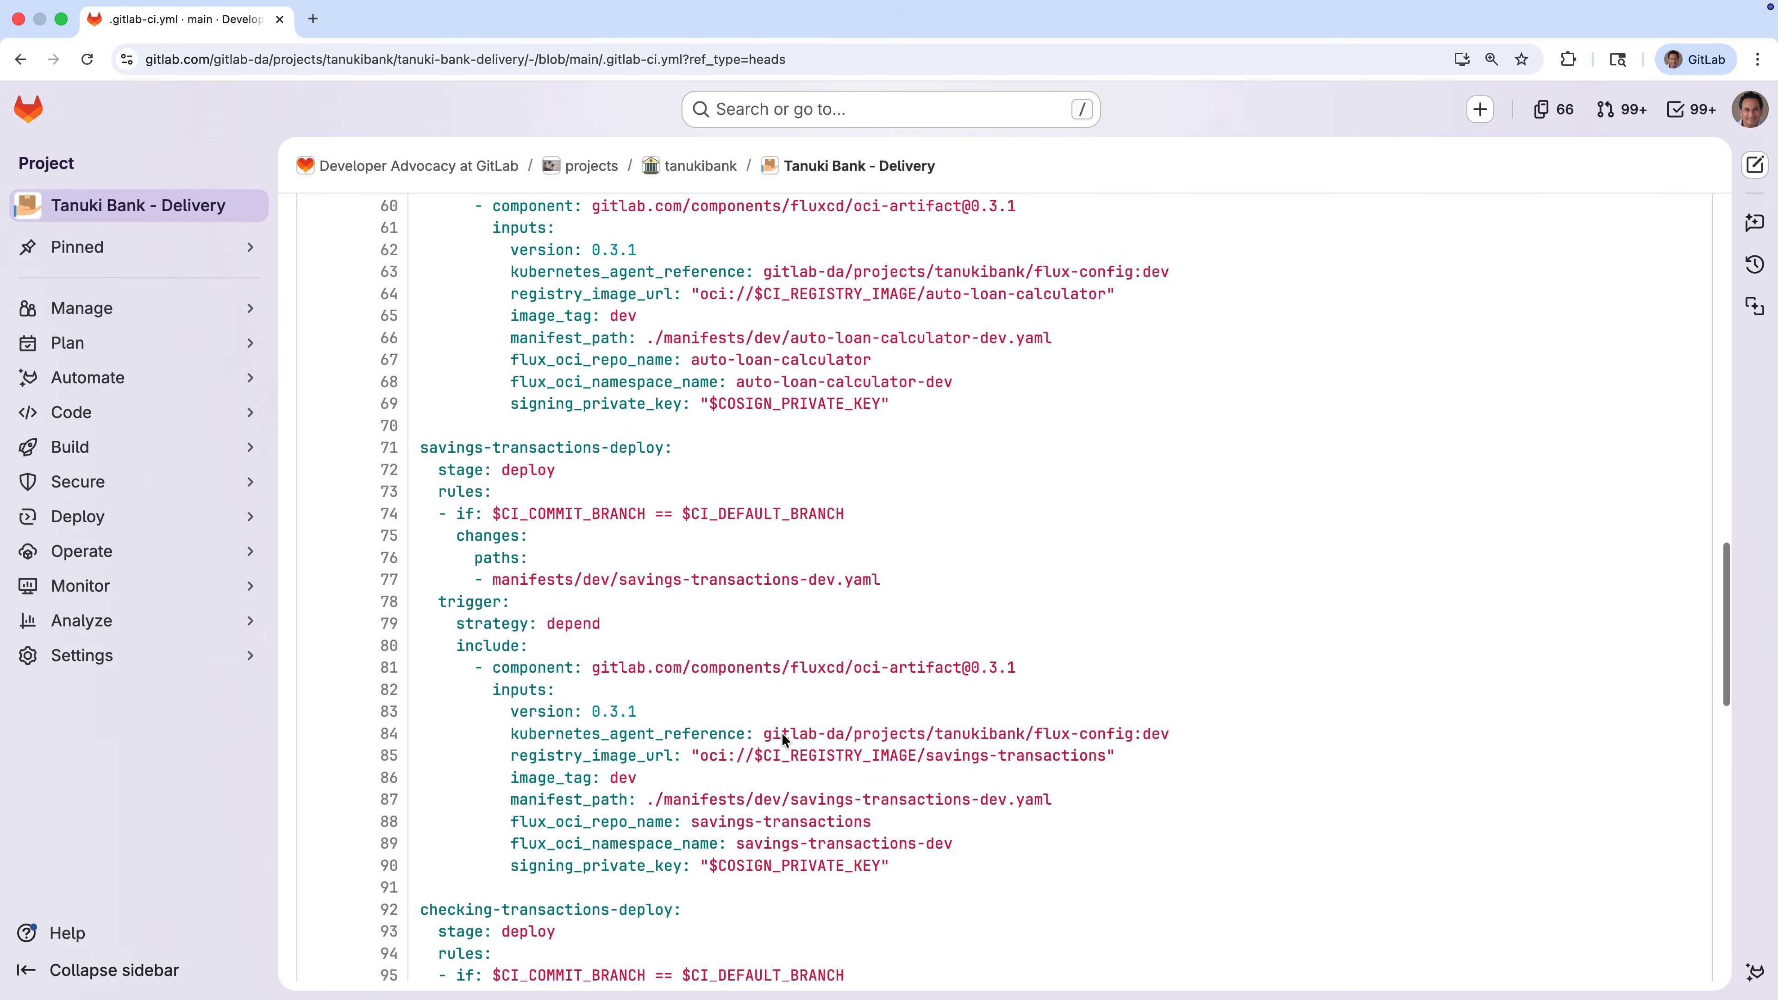
pyautogui.scroll(-15, 782, 732)
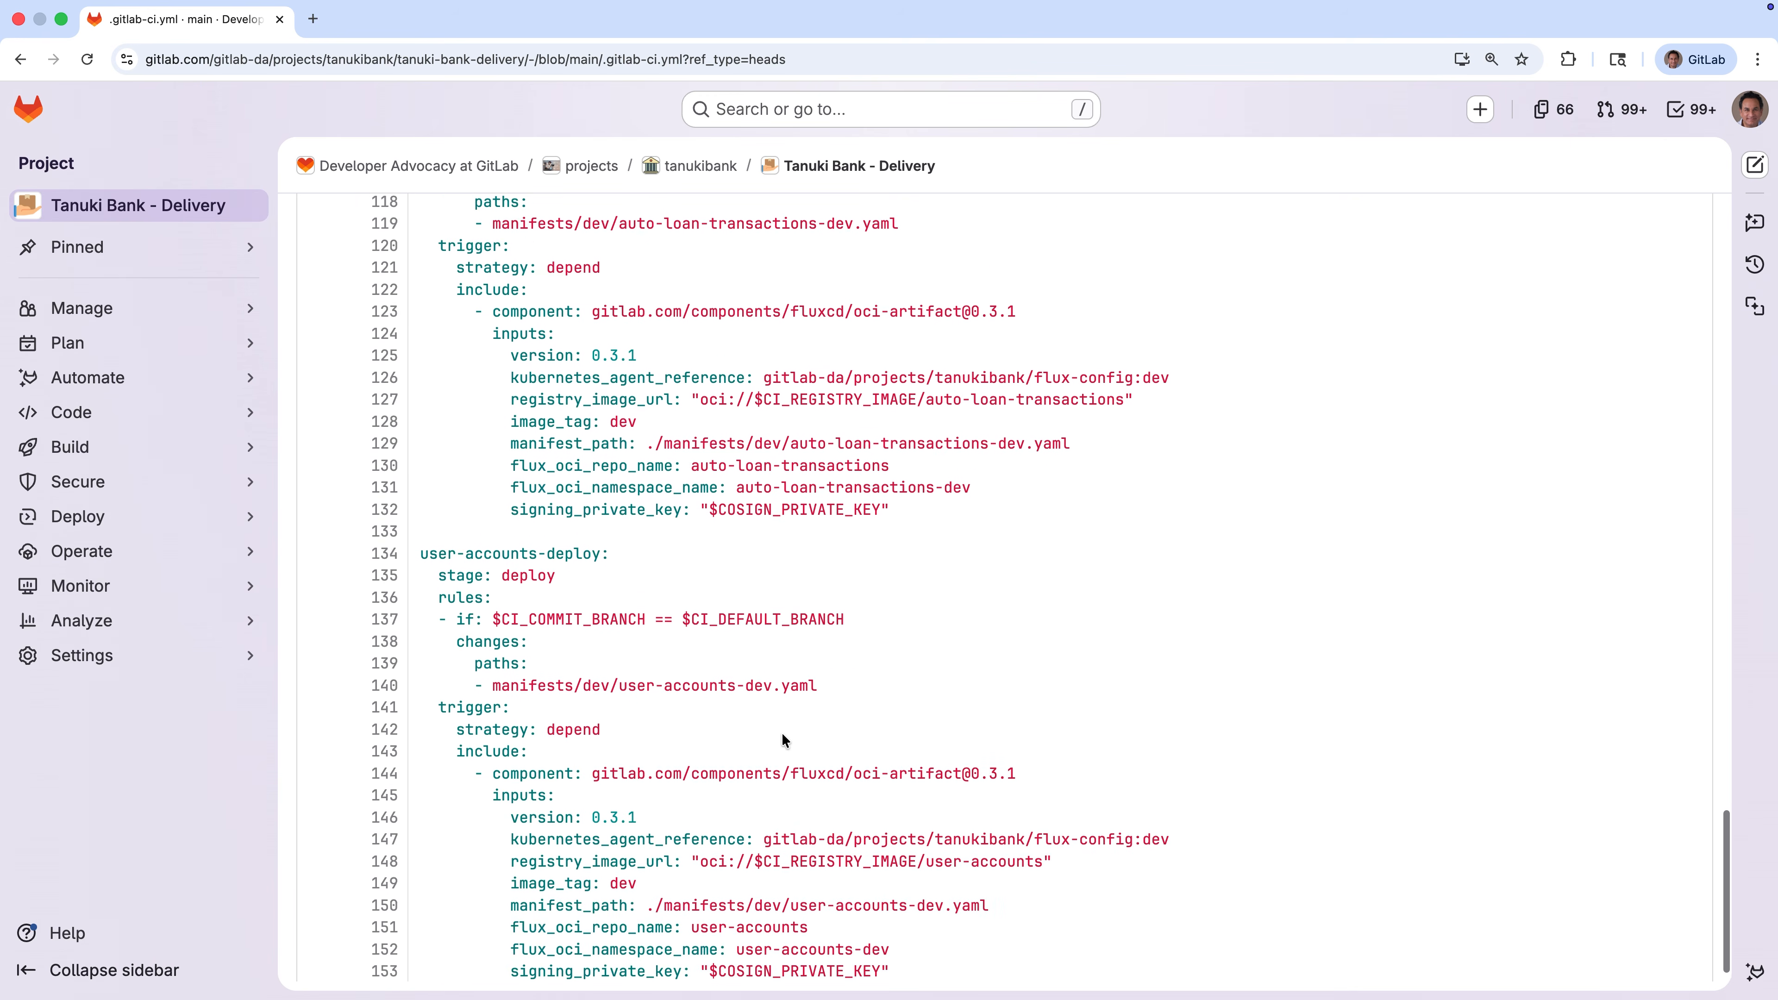
pyautogui.scroll(20, 782, 733)
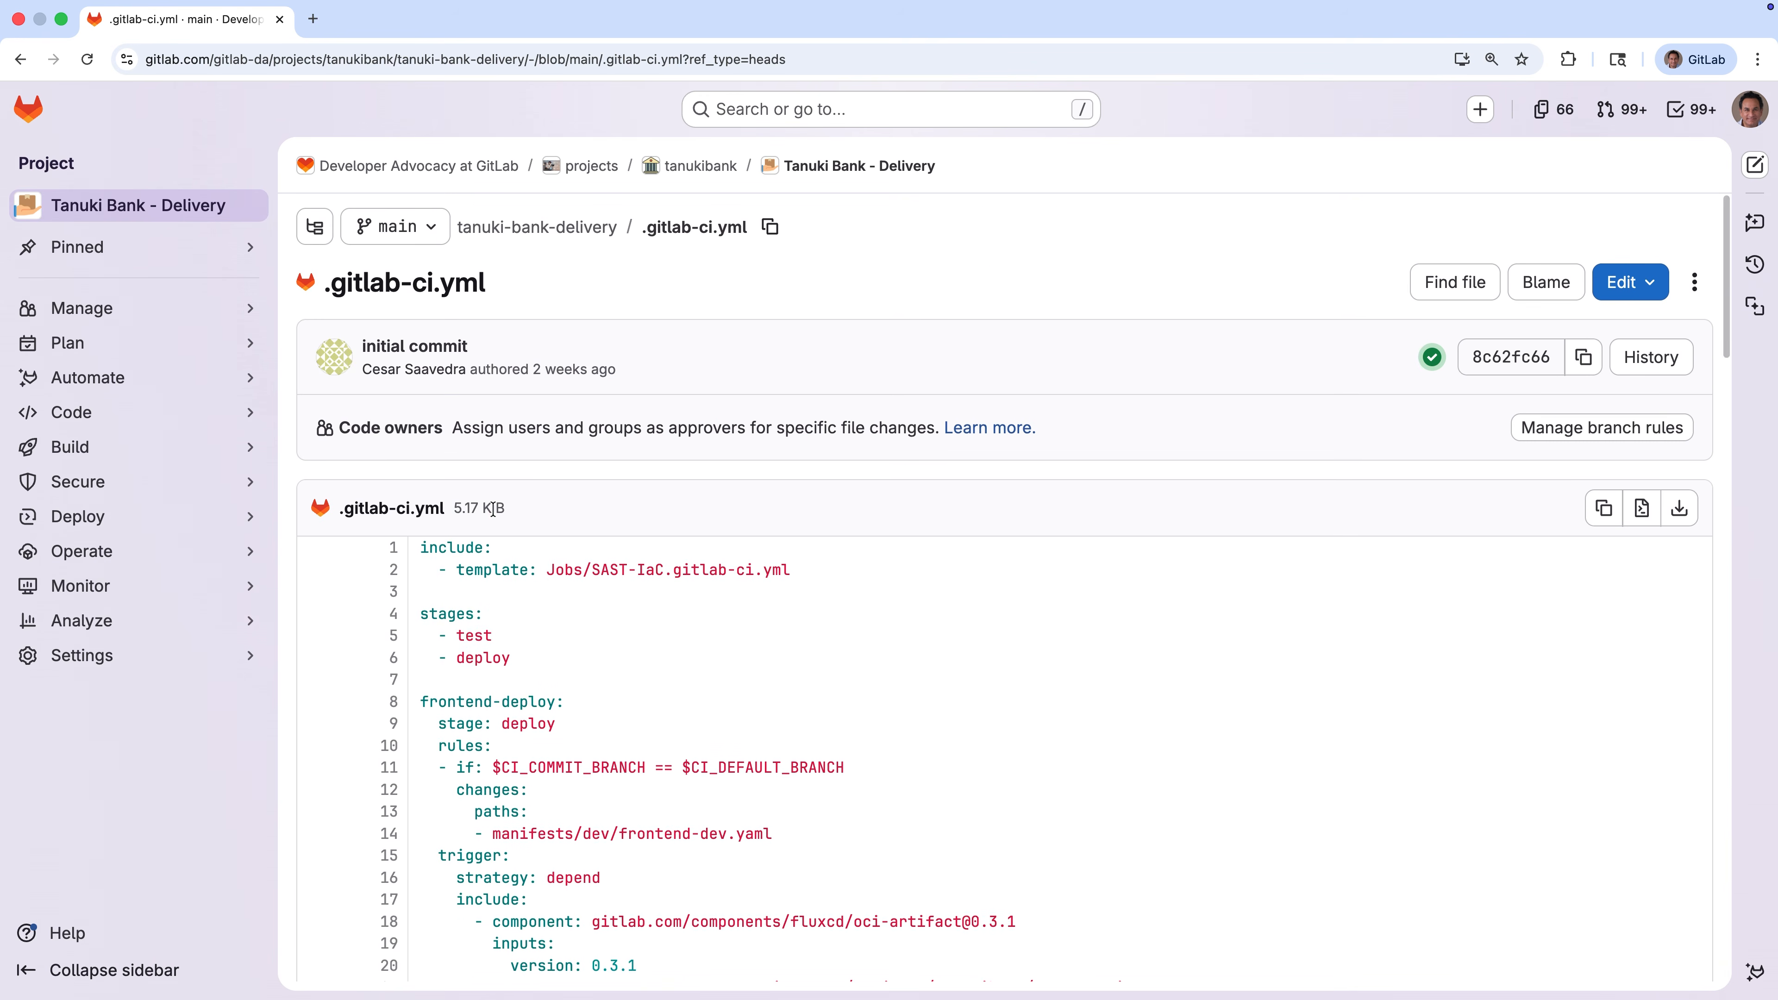
pyautogui.click(462, 219)
# Step: Open the Flux Config project in the tanukibank group and look through the files in its clusters/dev folder
pyautogui.click(700, 168)
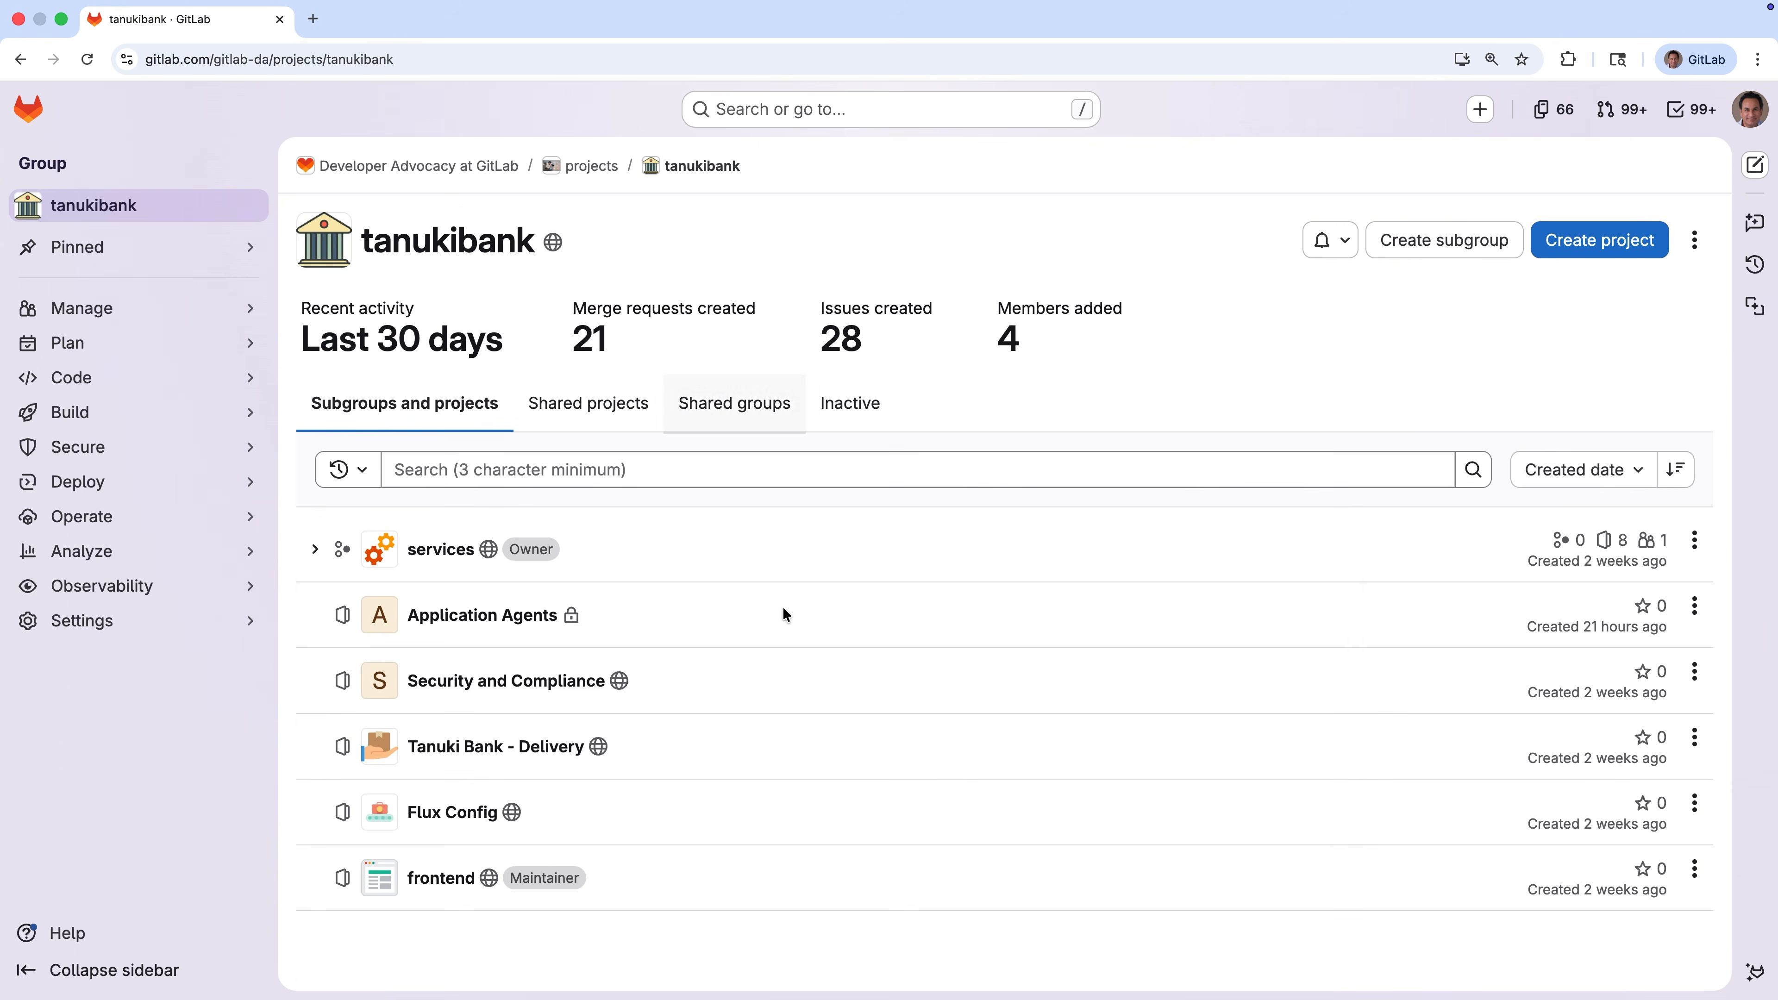
pyautogui.click(450, 816)
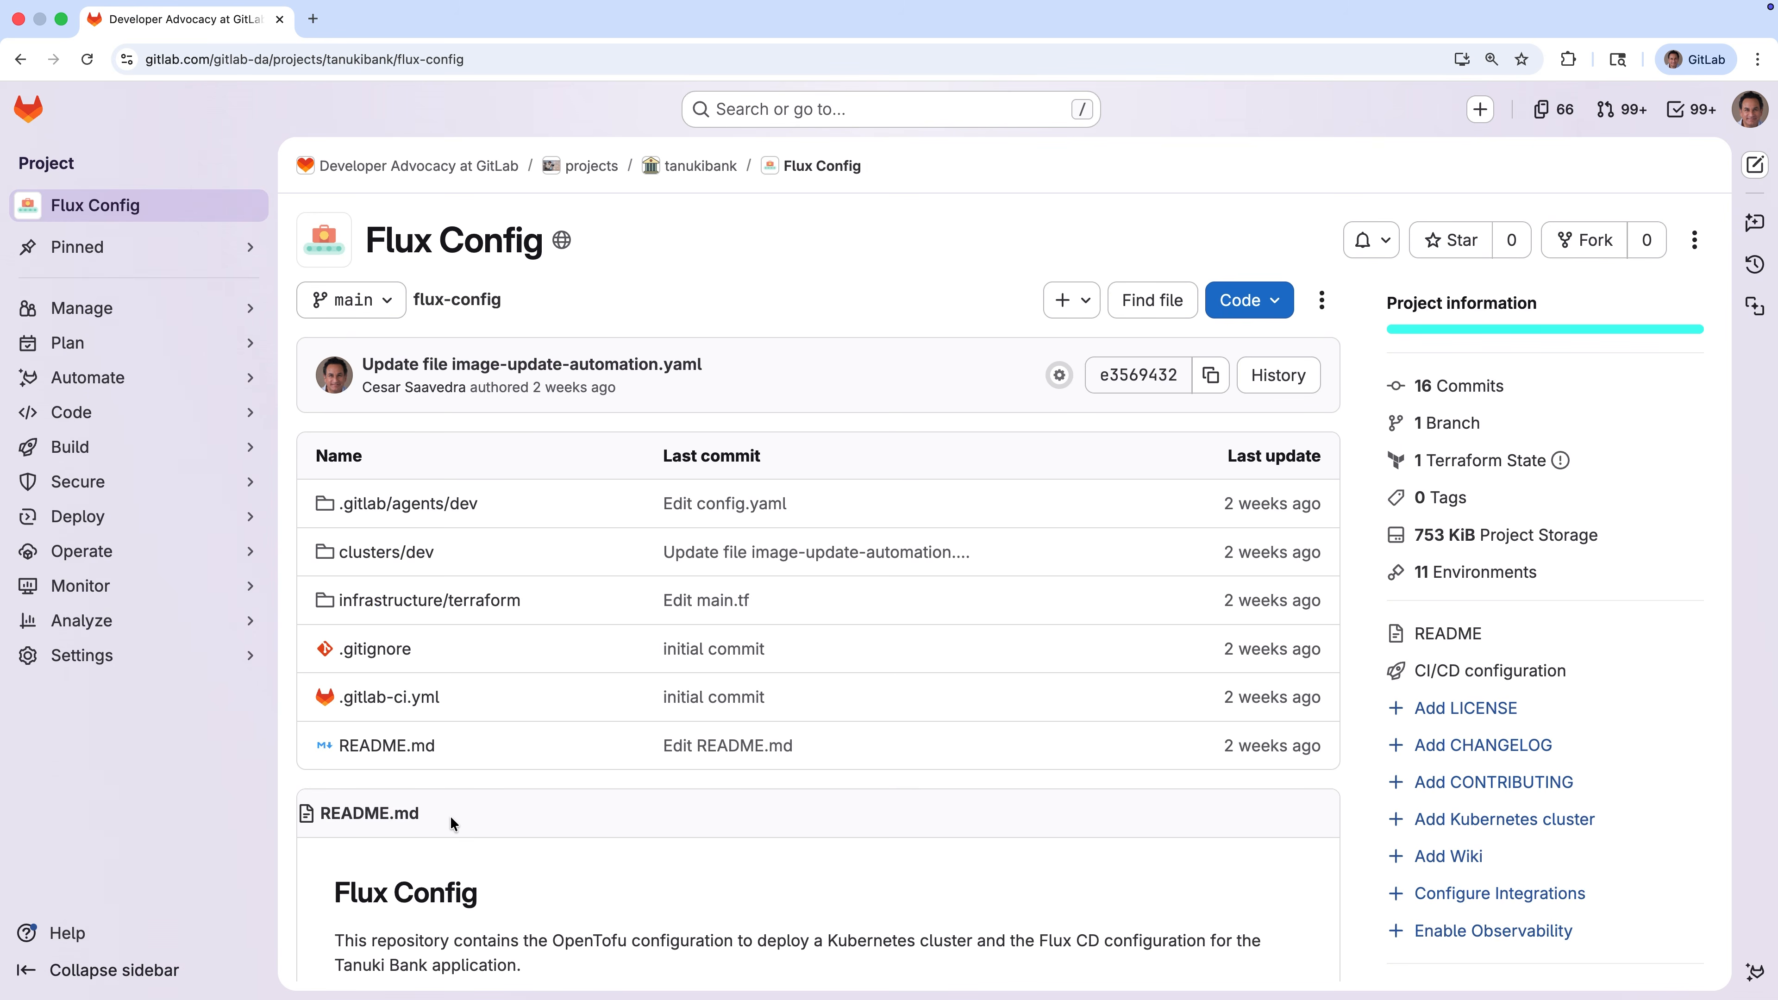
pyautogui.click(409, 553)
pyautogui.scroll(-3, 714, 631)
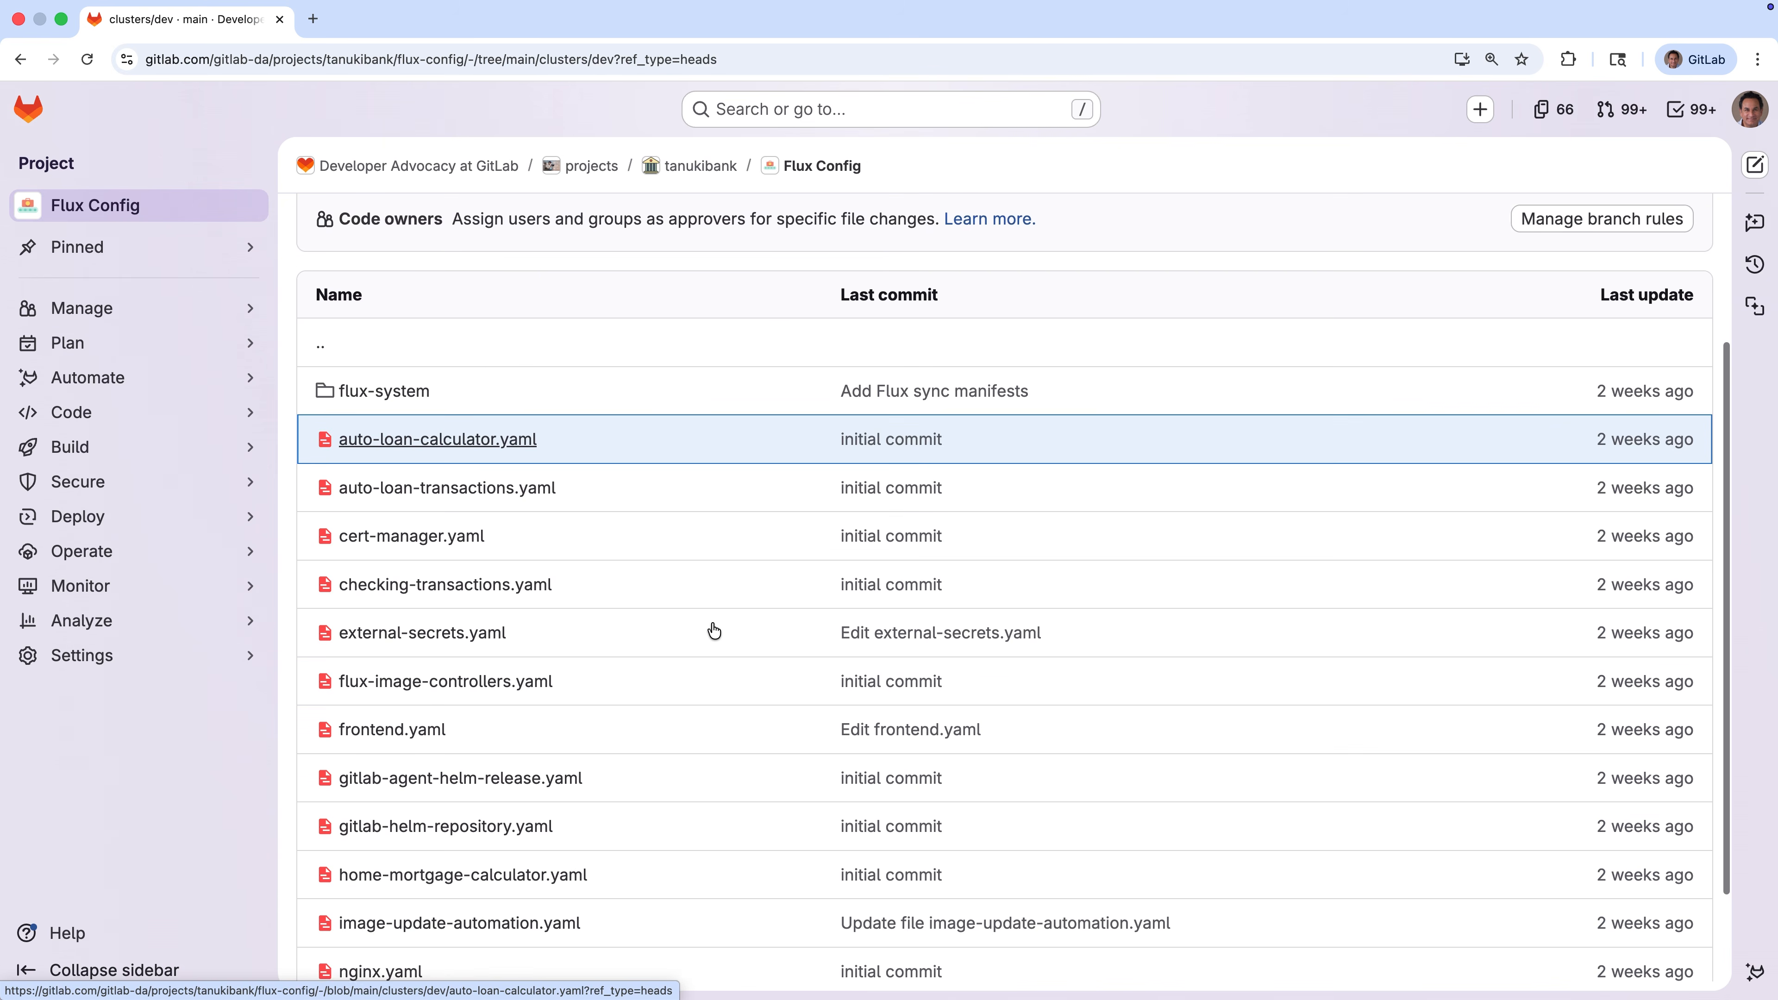
pyautogui.scroll(-2, 713, 629)
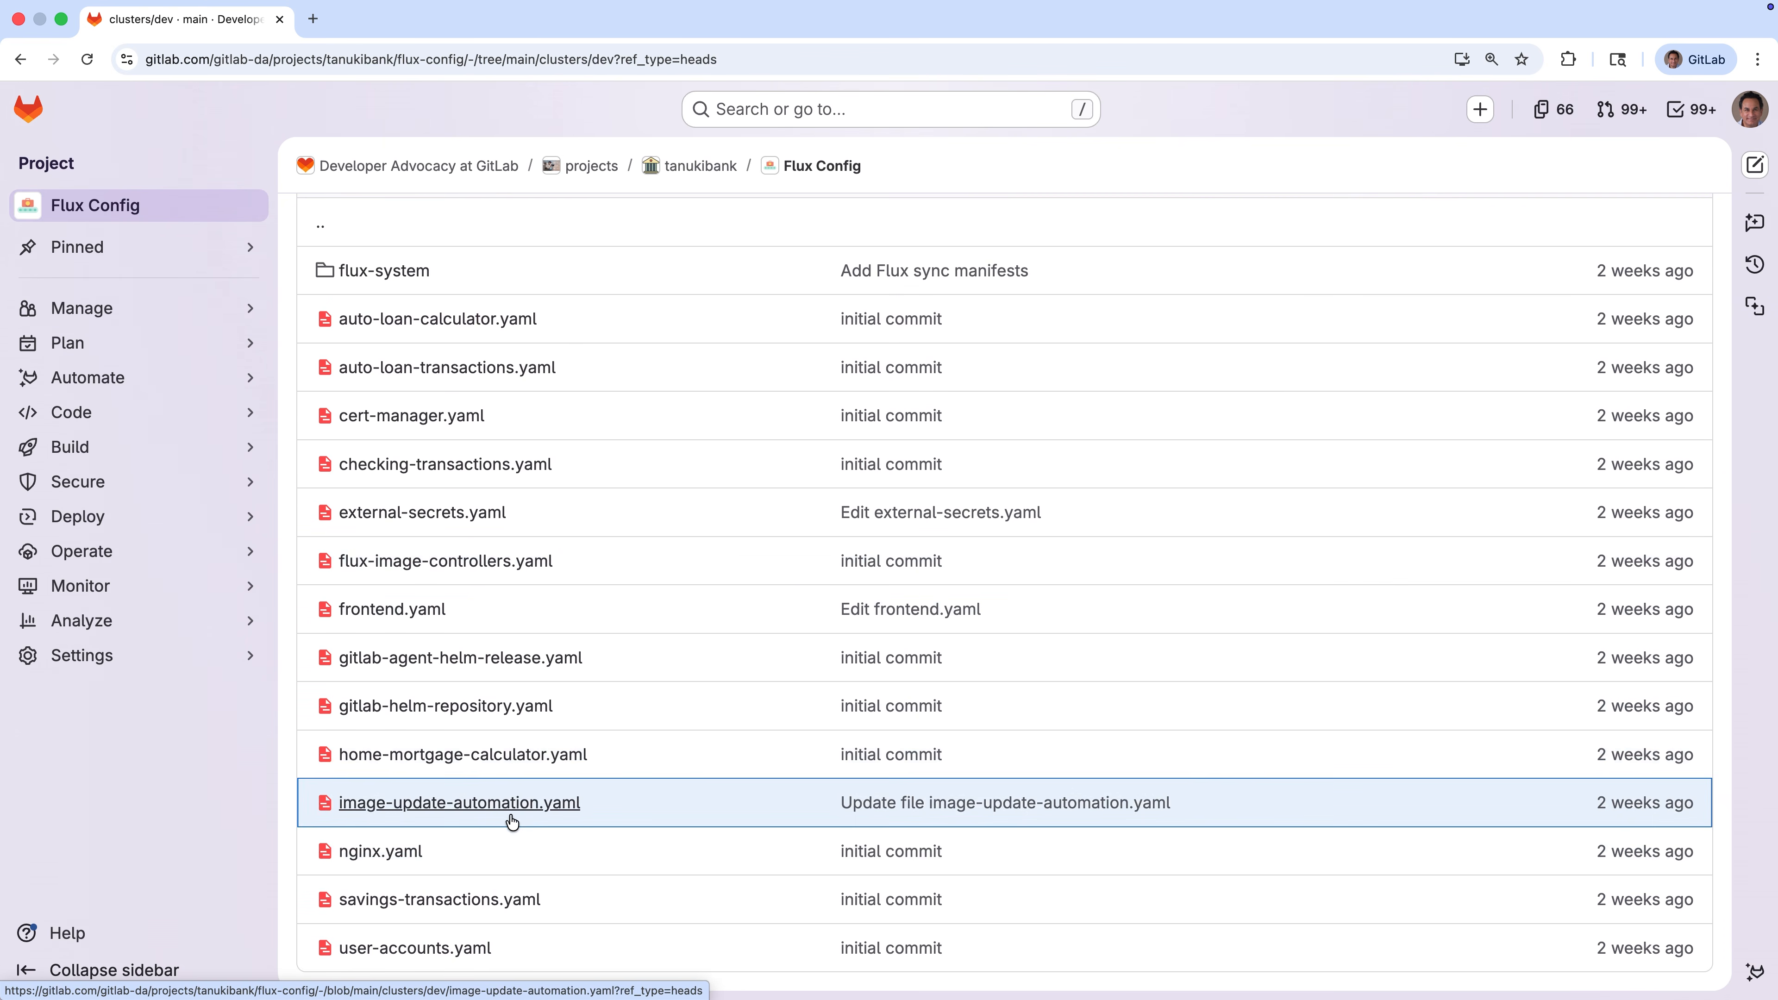
# Step: Open image-update-automation.yaml, search it for "intra", and return to the clusters/dev folder
pyautogui.click(511, 816)
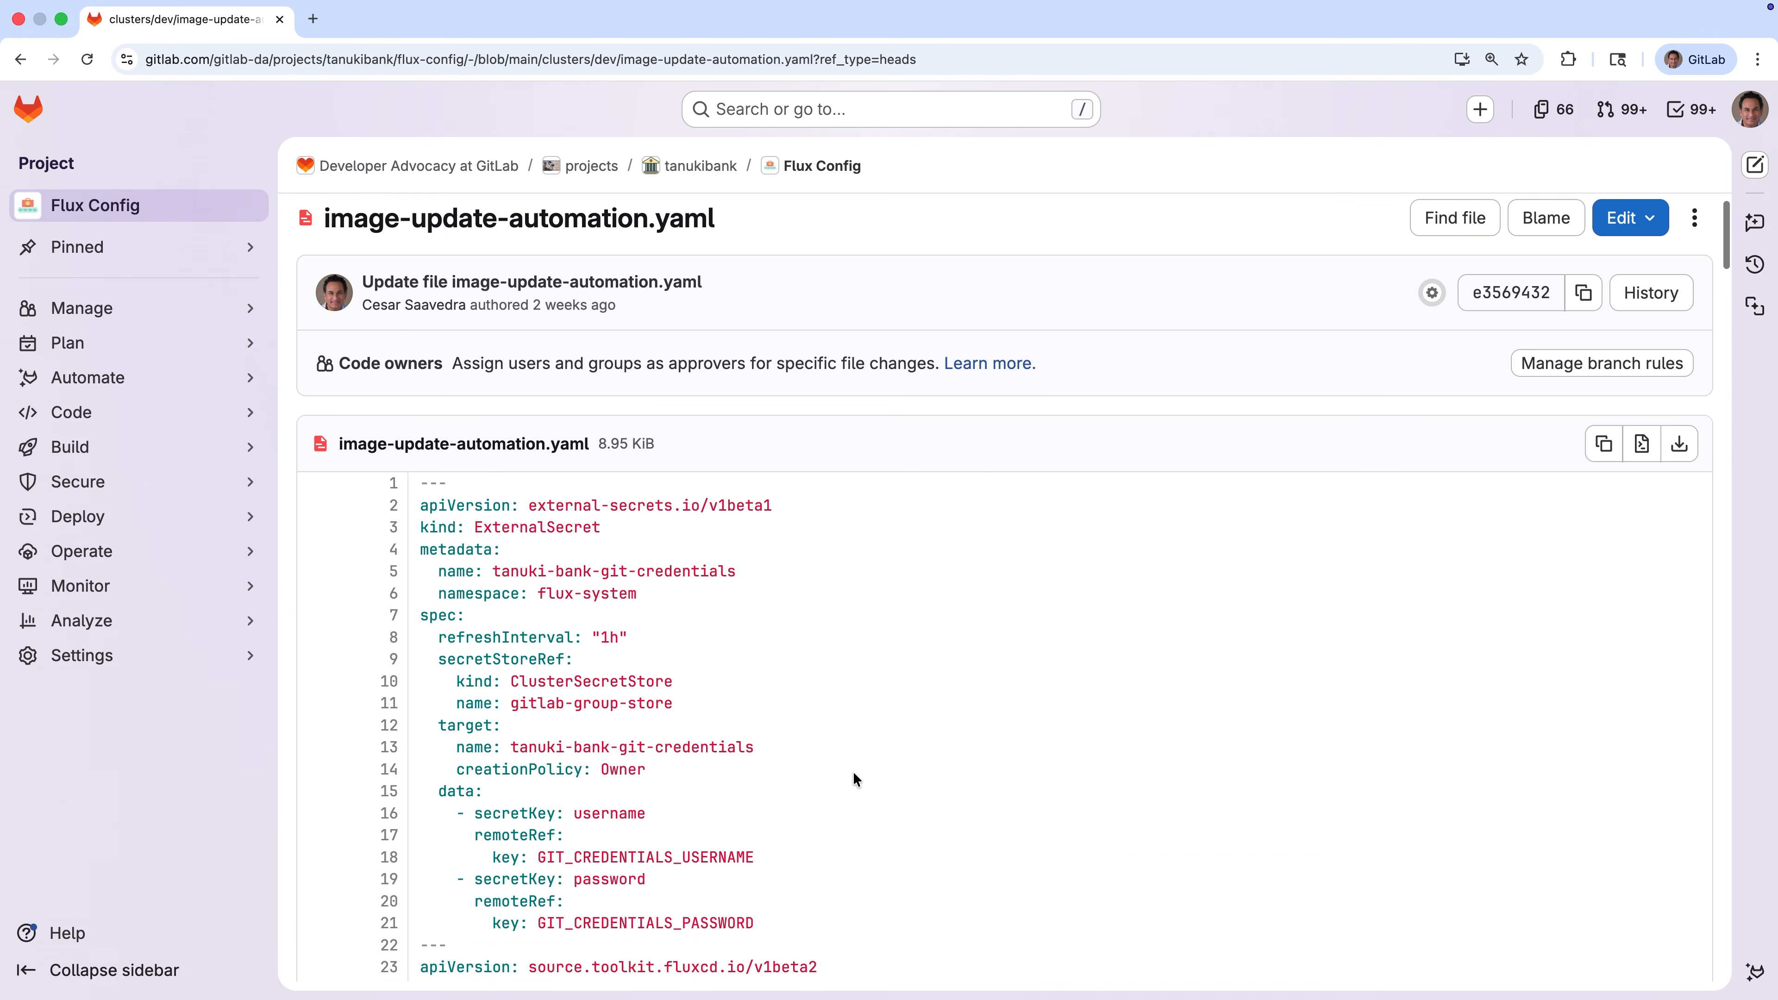
pyautogui.scroll(-2, 853, 771)
pyautogui.press('super+f')
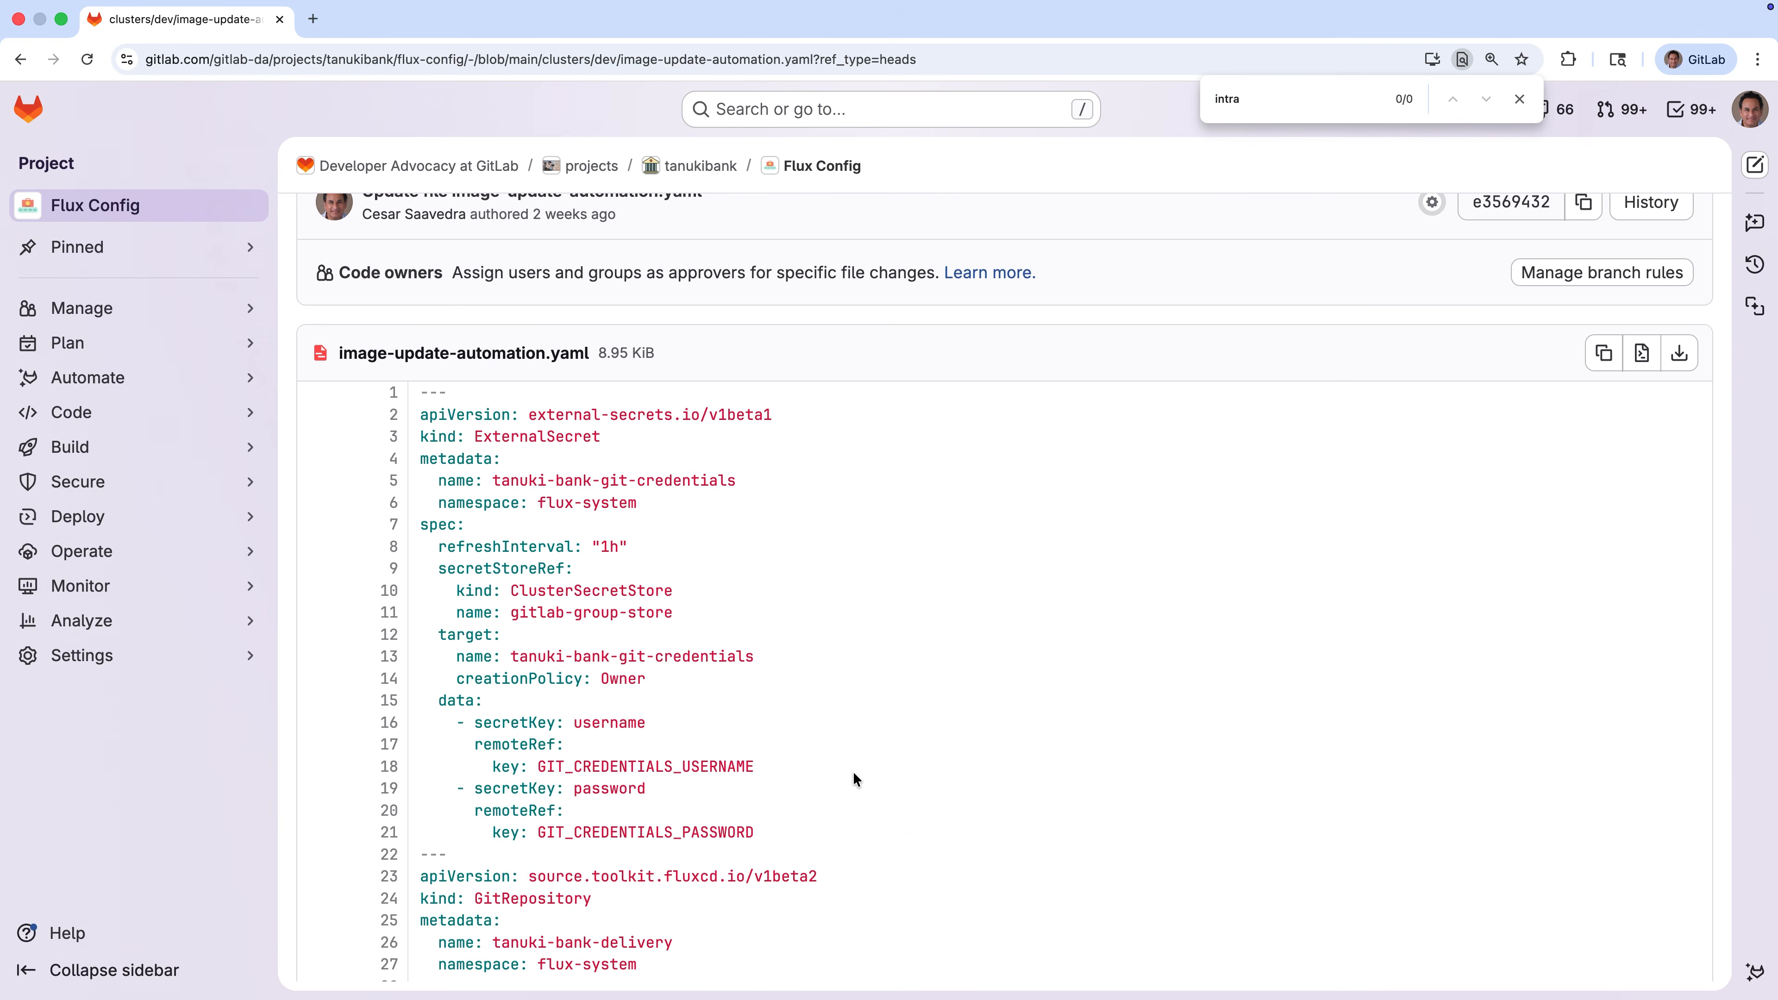
pyautogui.click(1521, 110)
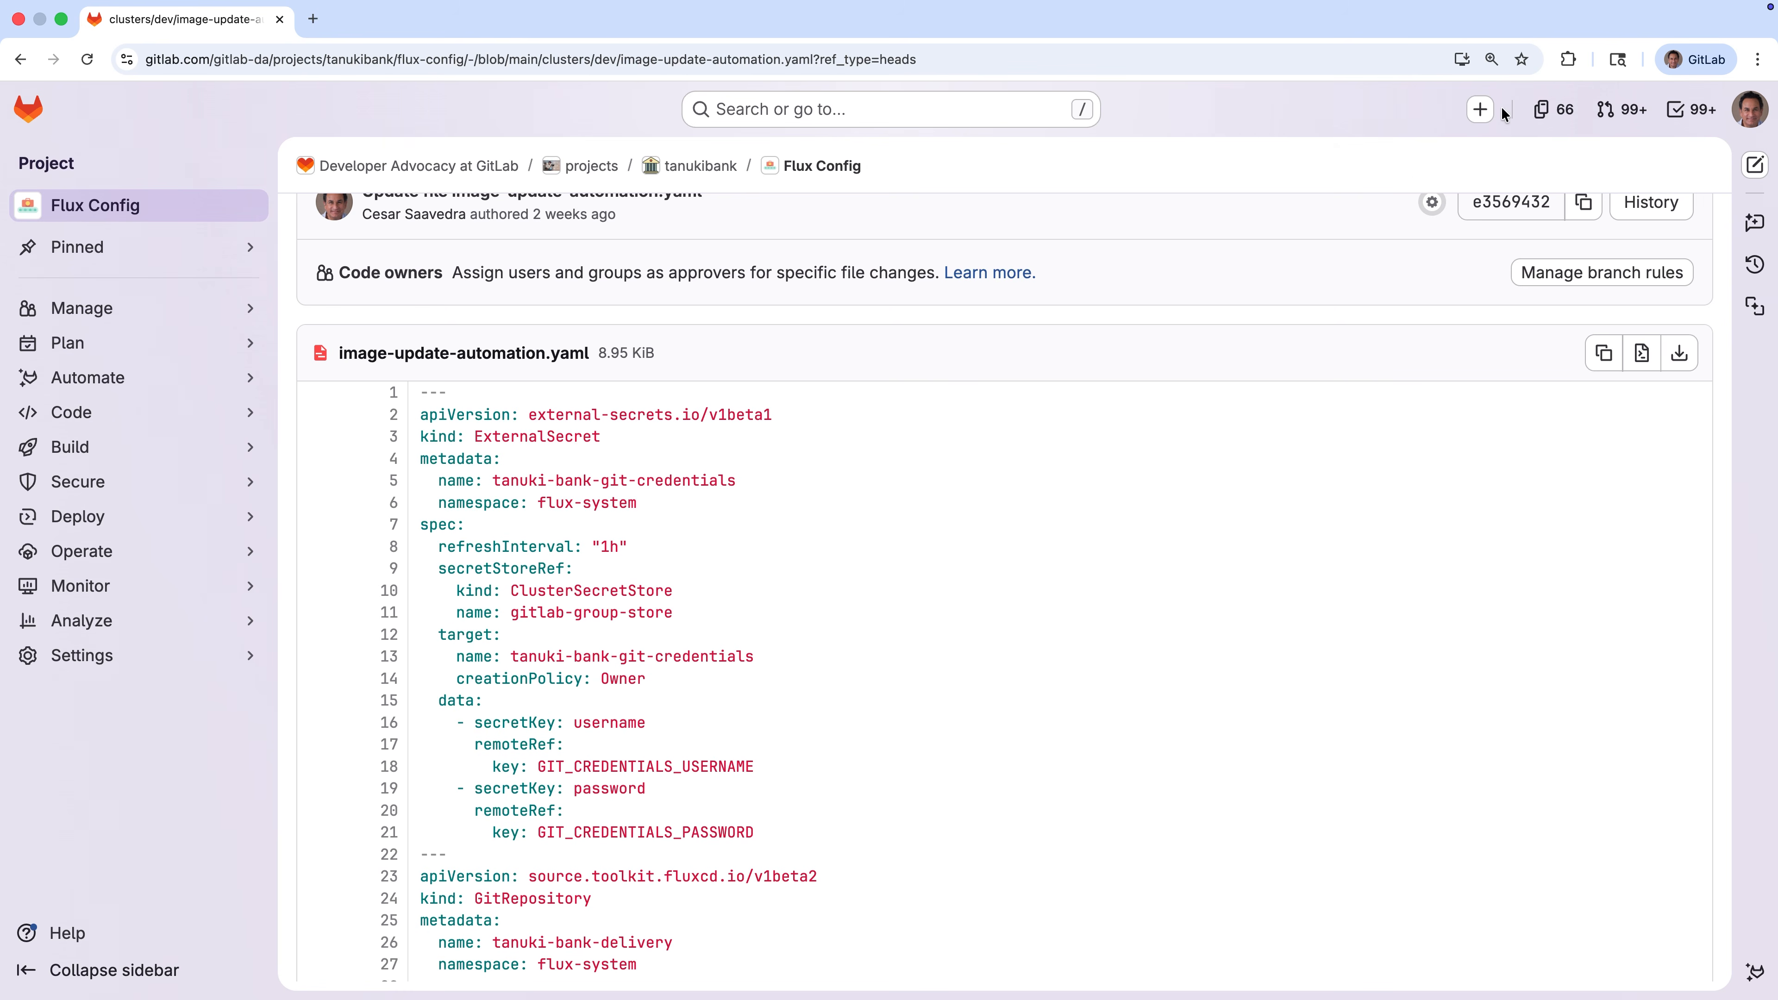
pyautogui.scroll(3, 1132, 528)
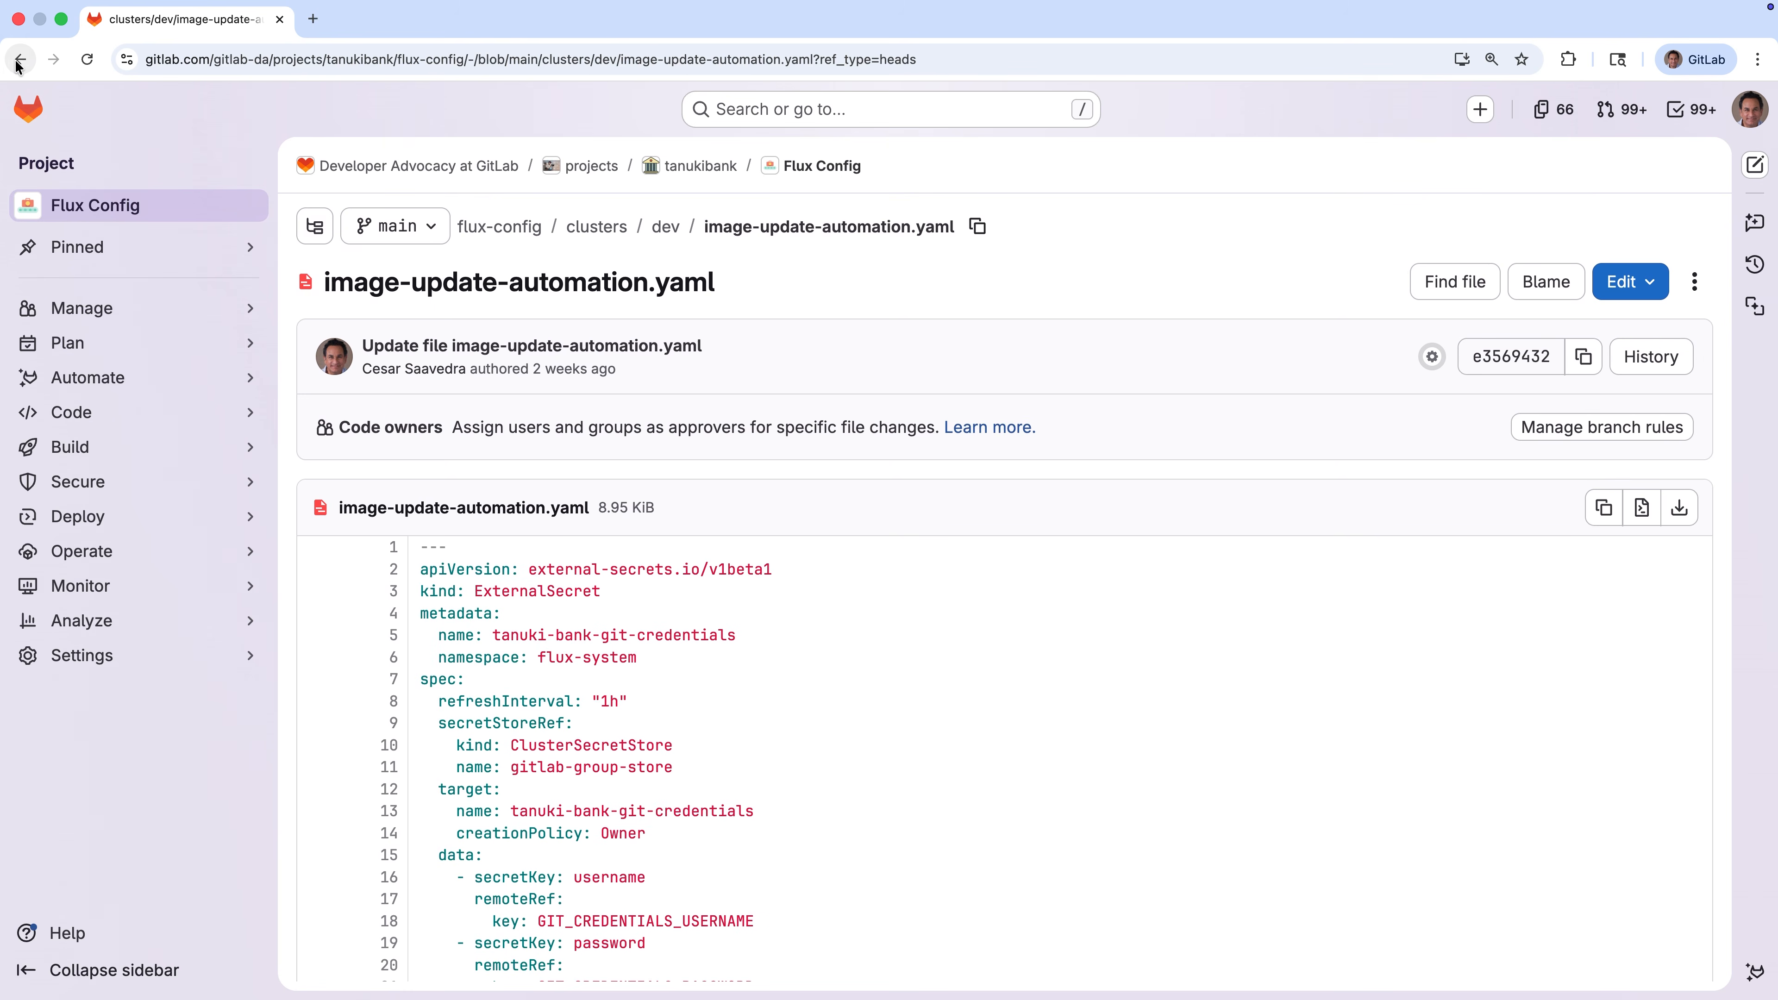
pyautogui.click(19, 60)
pyautogui.click(16, 61)
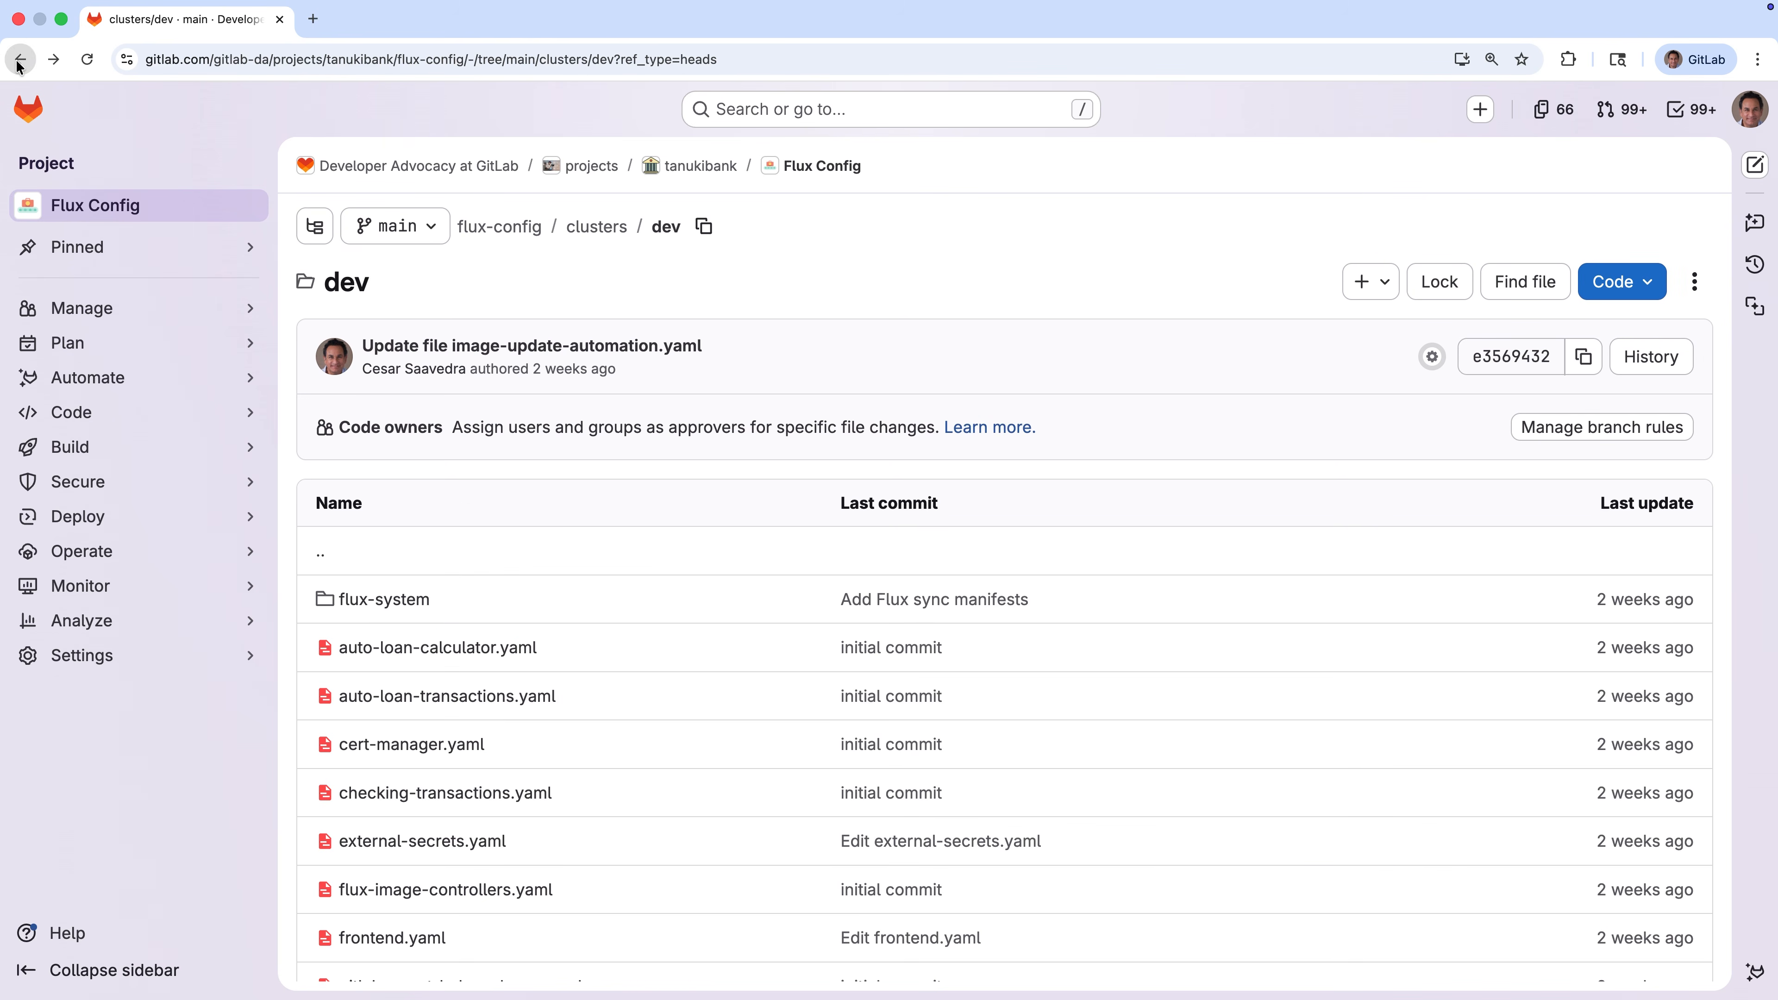
# Step: Open the TanukiBank Microservice Onboarder agent from the managed agents of the tanukibank group's Application Agents project
pyautogui.click(700, 166)
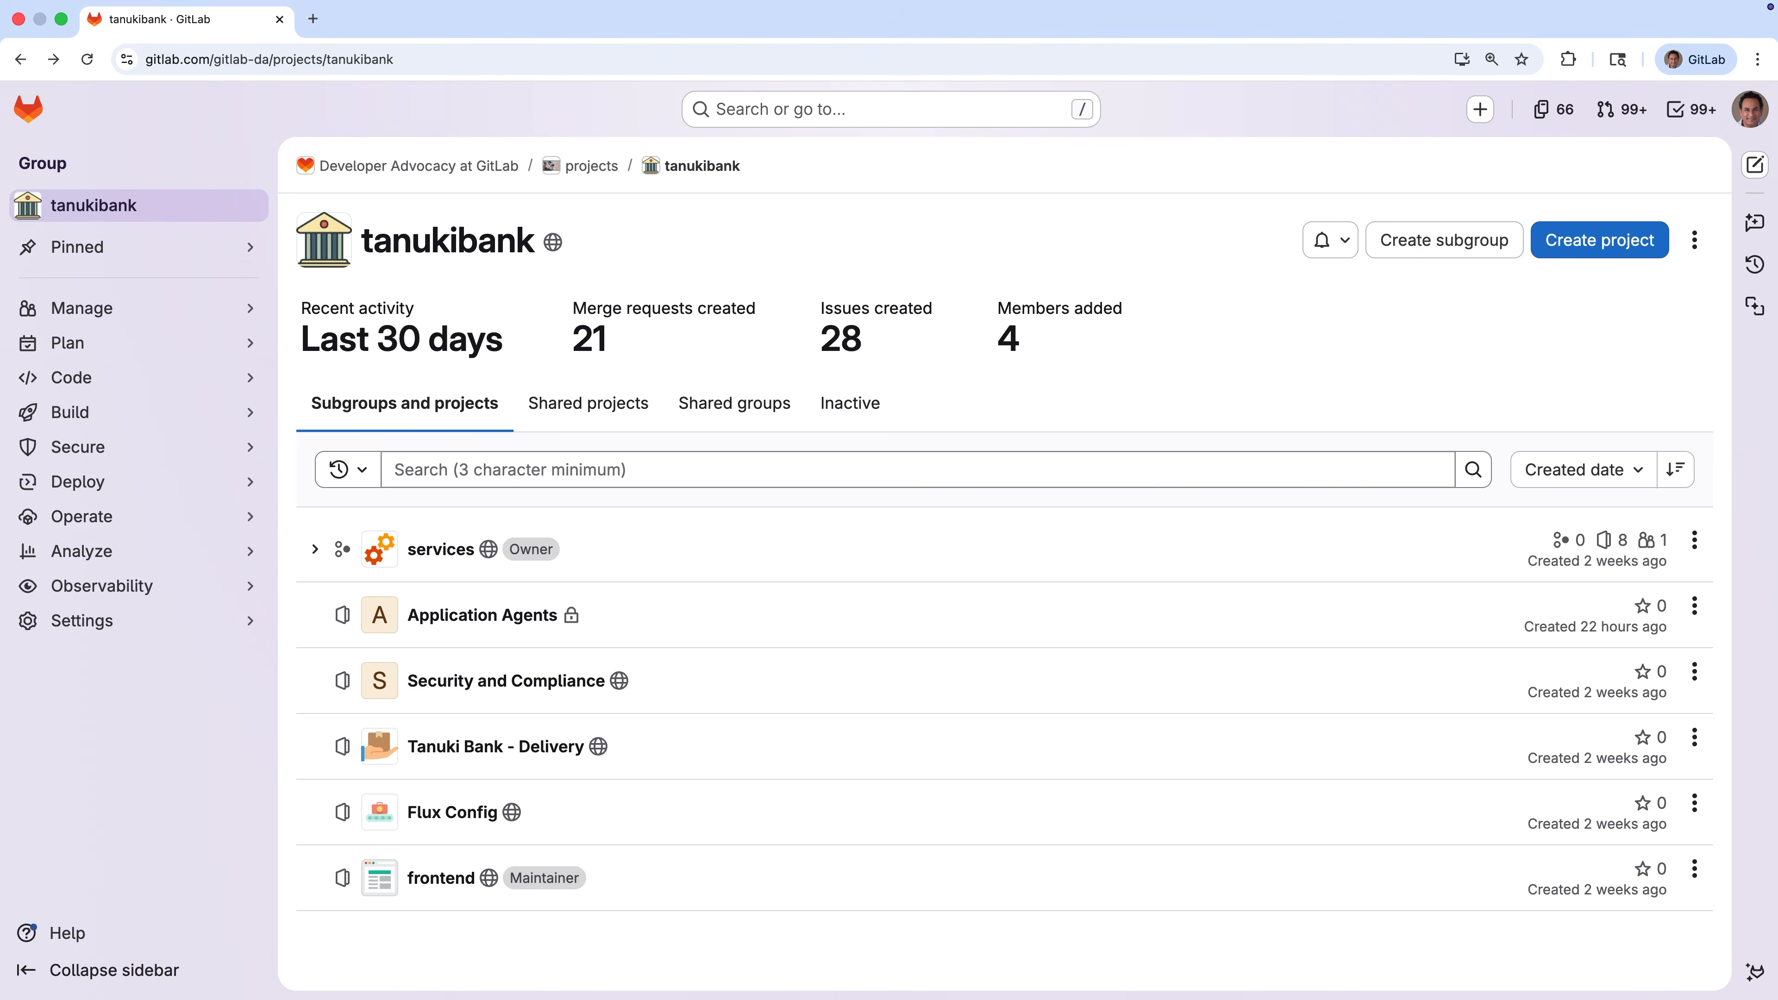
pyautogui.click(472, 621)
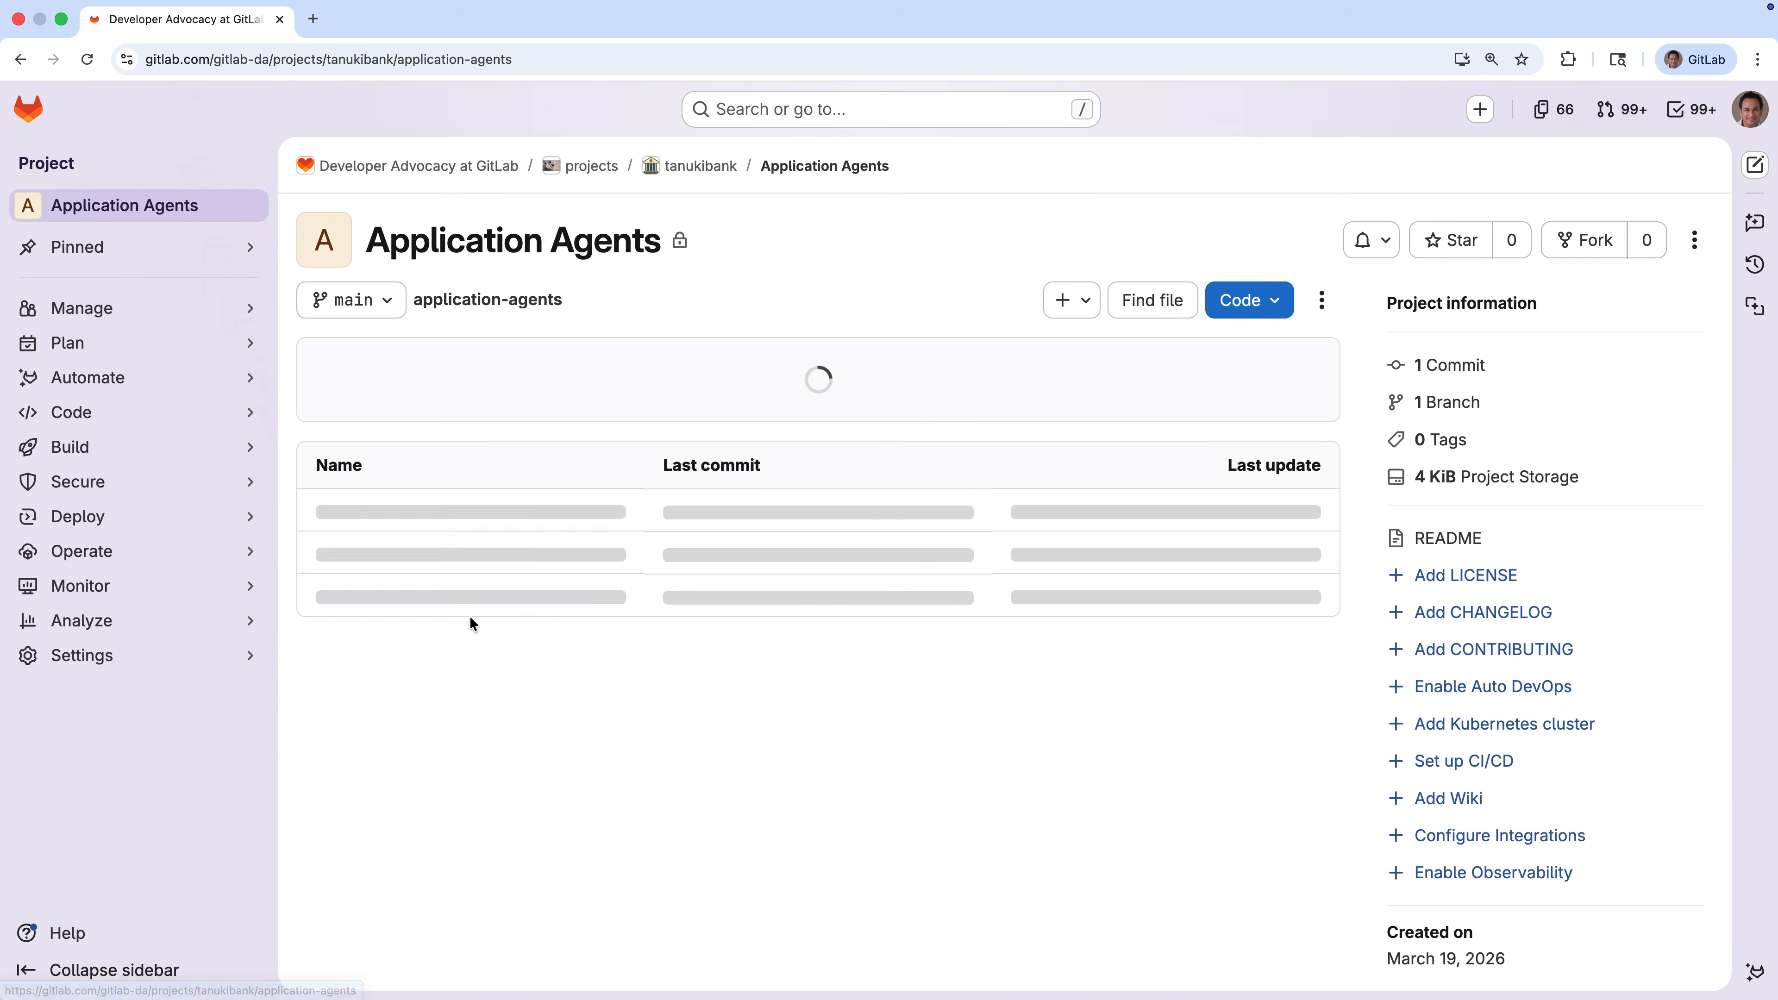
pyautogui.moveTo(175, 378)
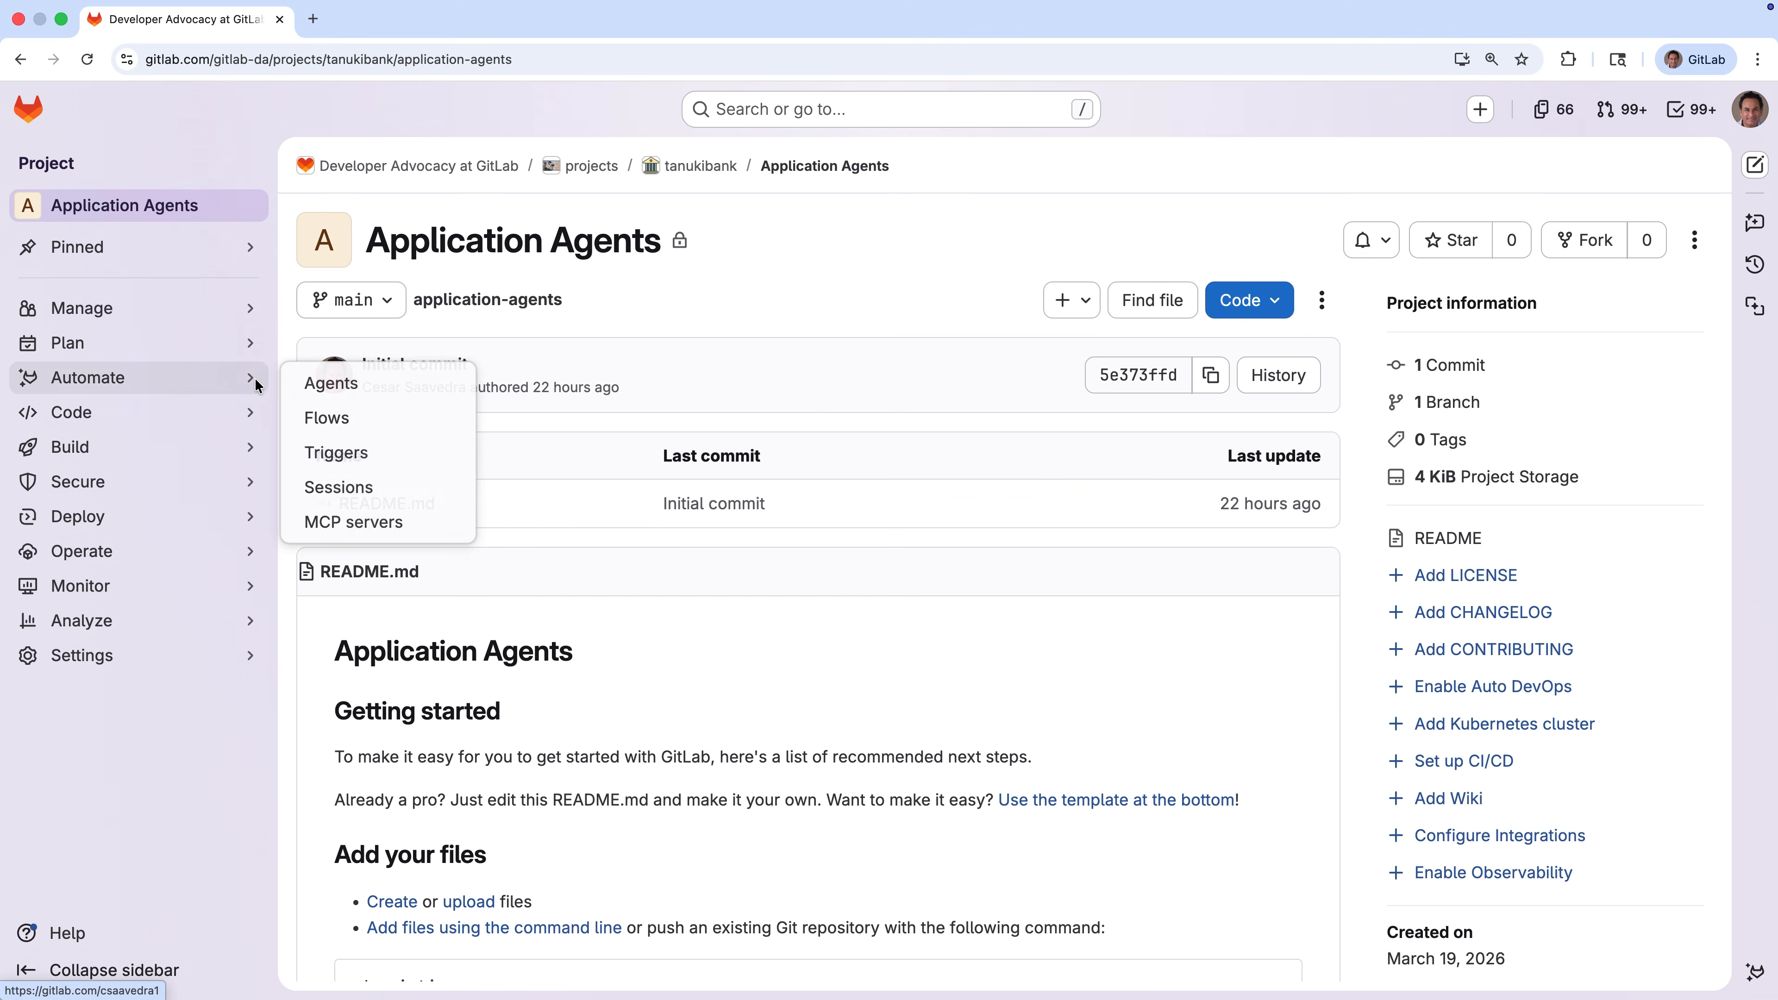
pyautogui.click(348, 395)
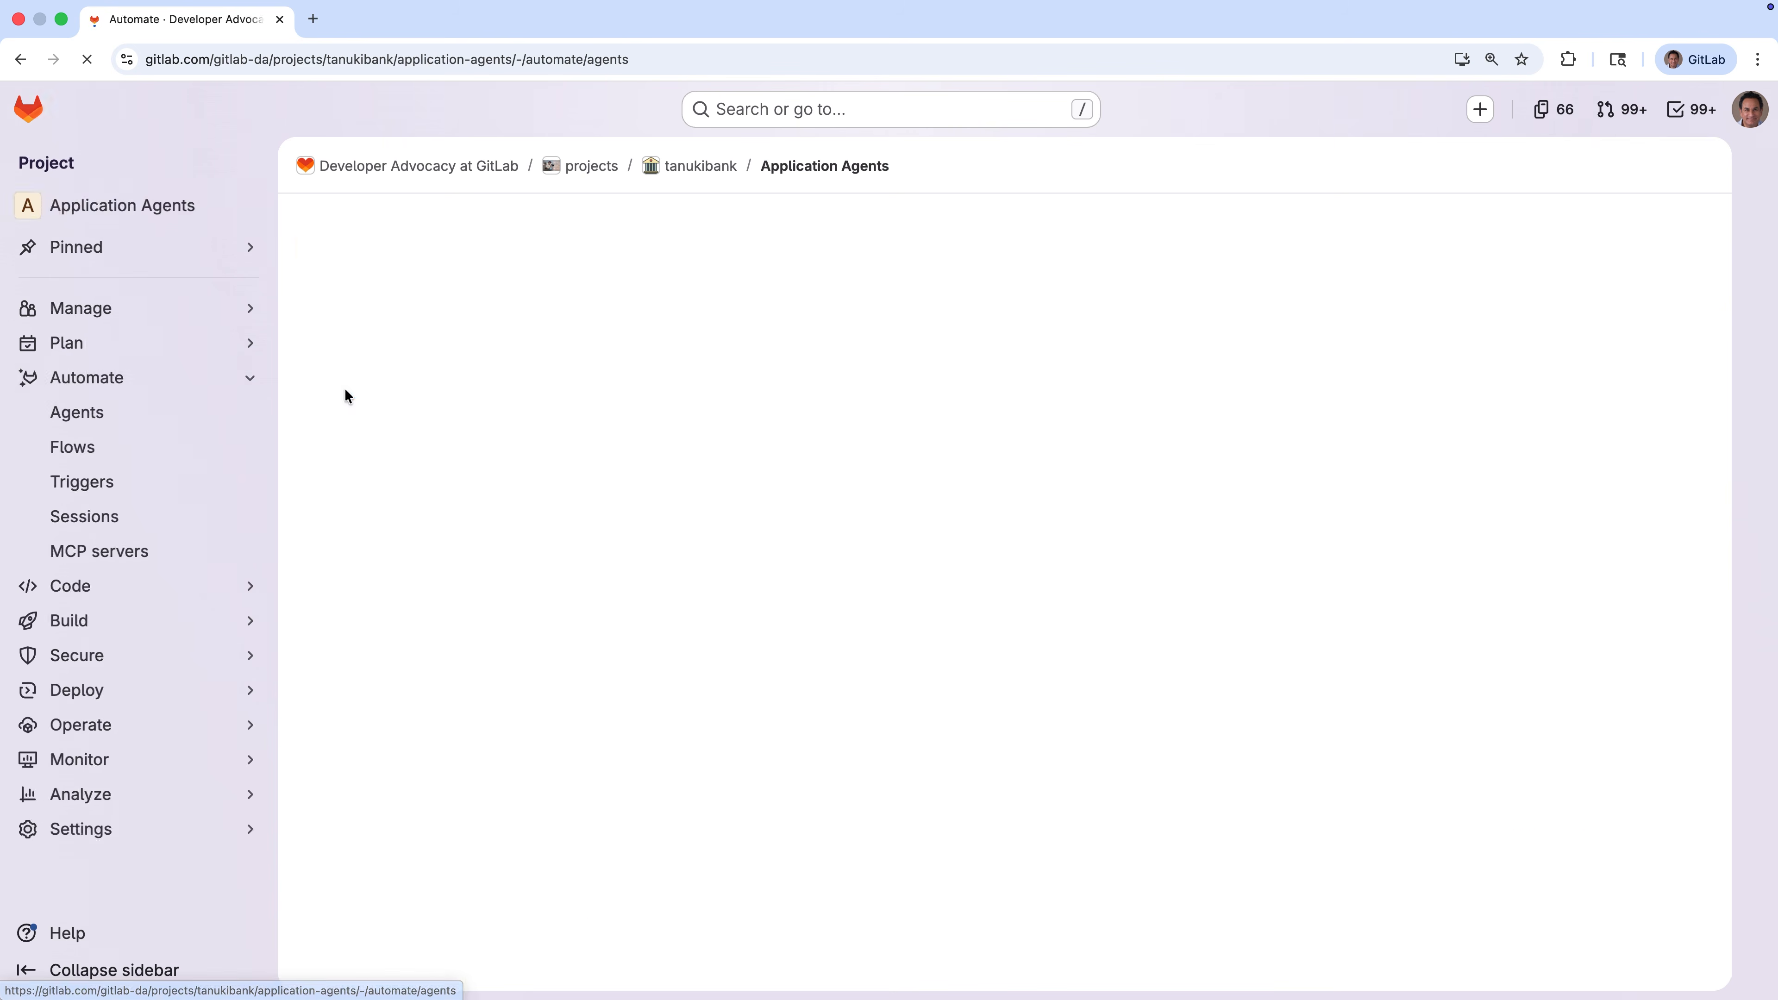
pyautogui.click(454, 313)
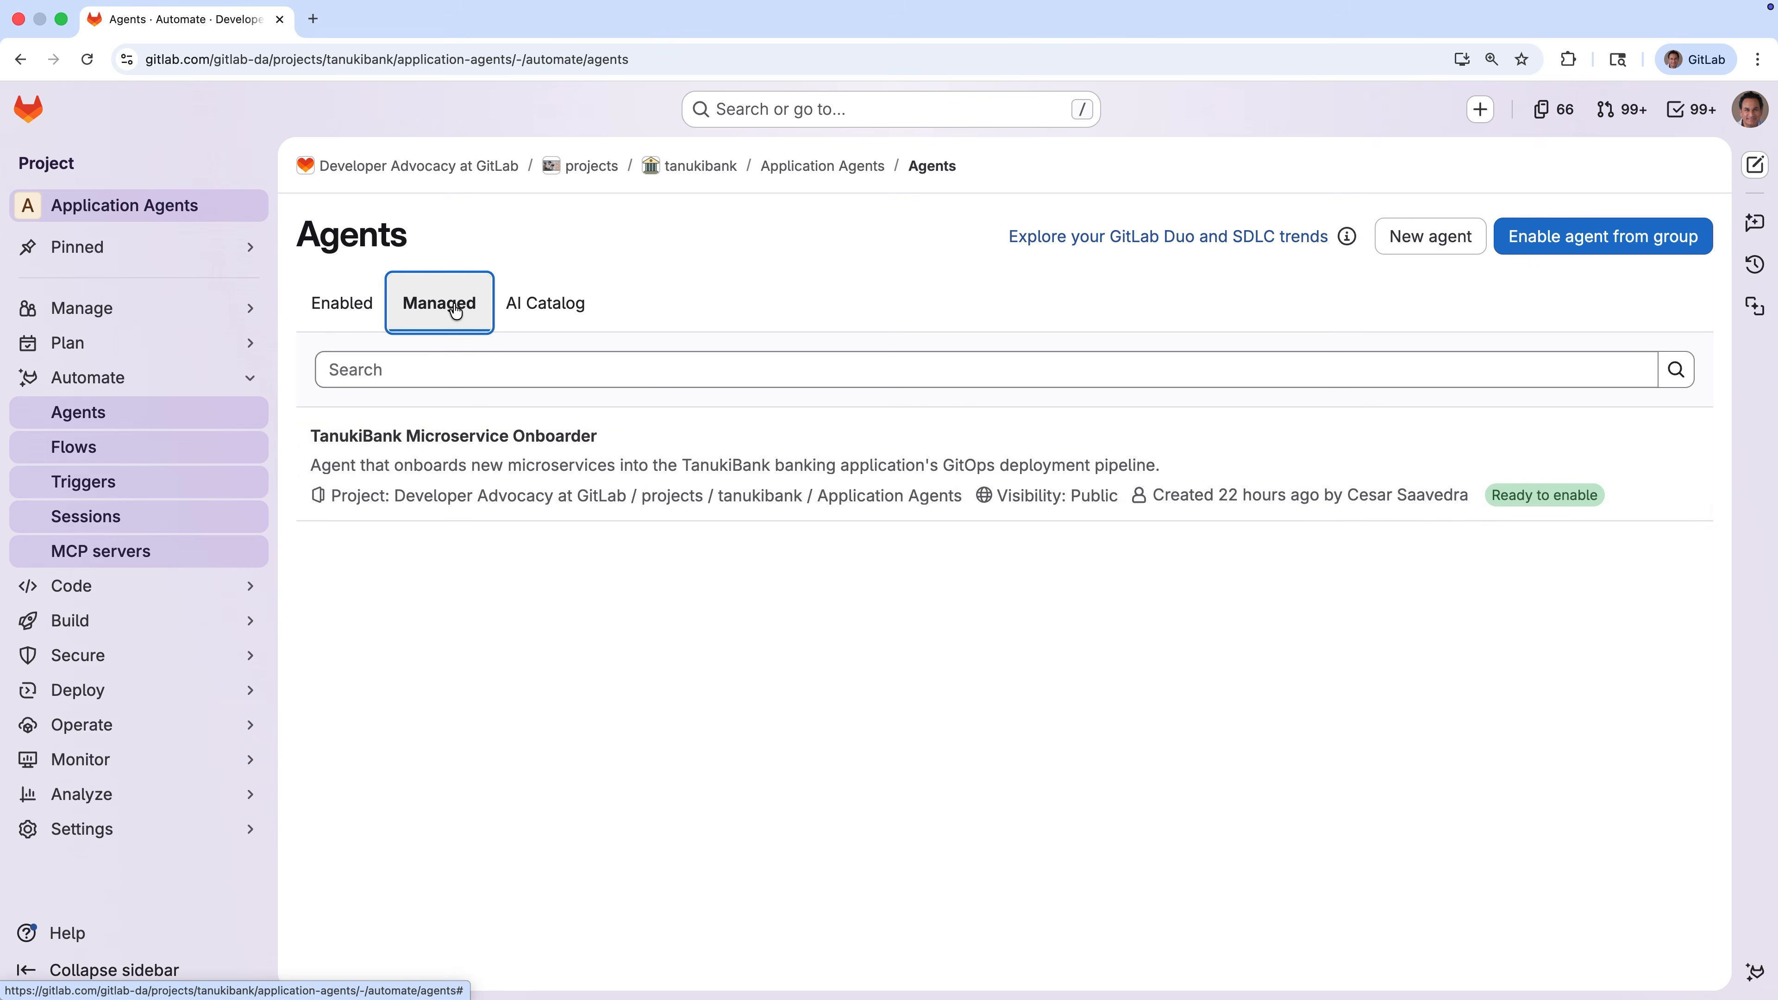
pyautogui.click(674, 442)
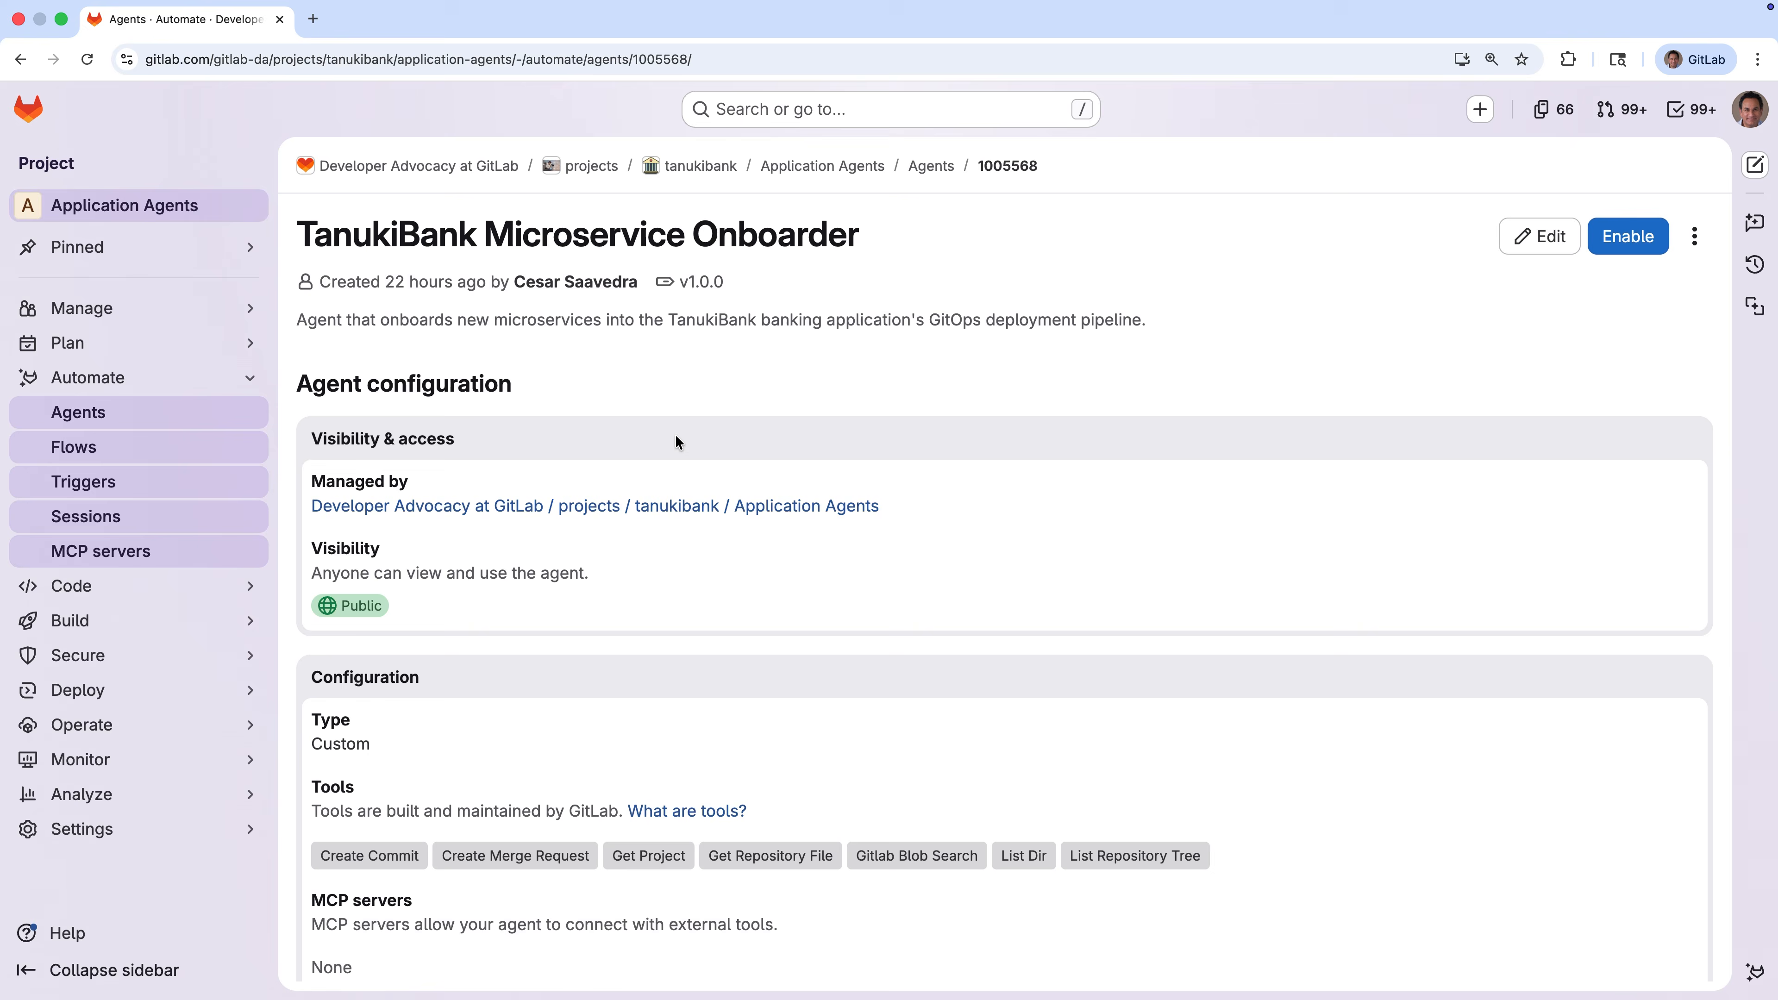
# Step: Enable the TanukiBank Microservice Onboarder agent in the Intra Account Transfers project
pyautogui.click(1636, 250)
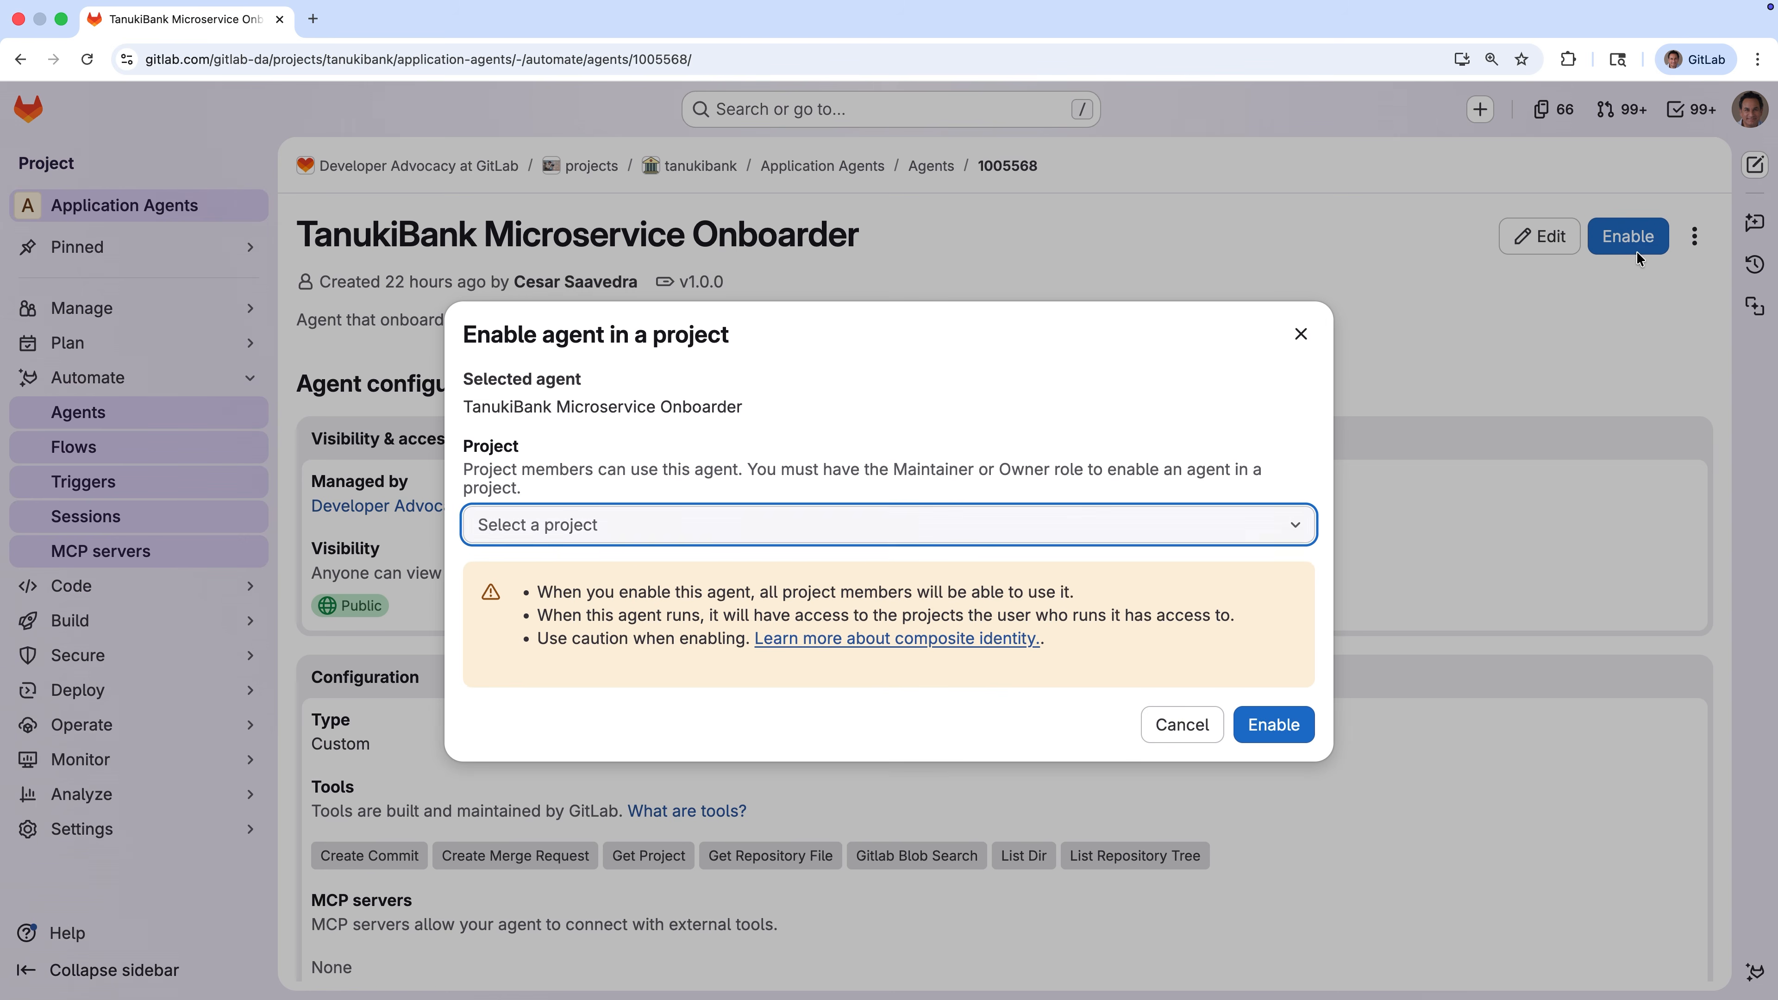
pyautogui.click(1240, 521)
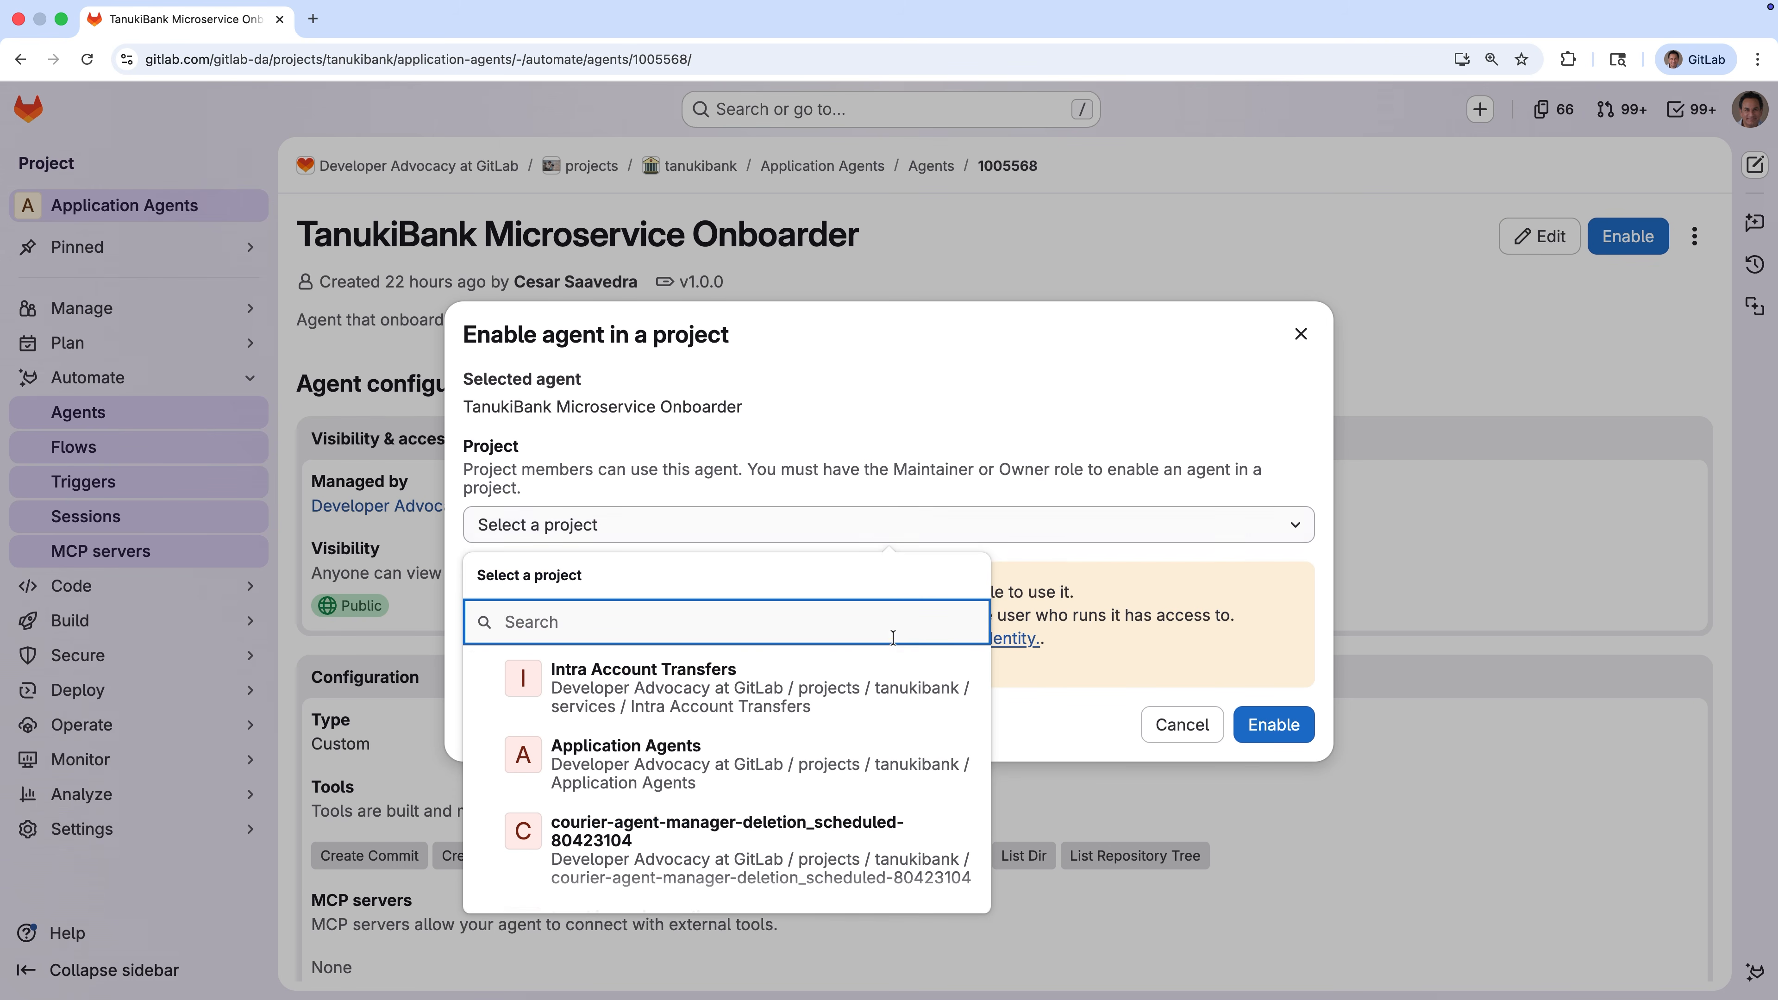
pyautogui.click(768, 697)
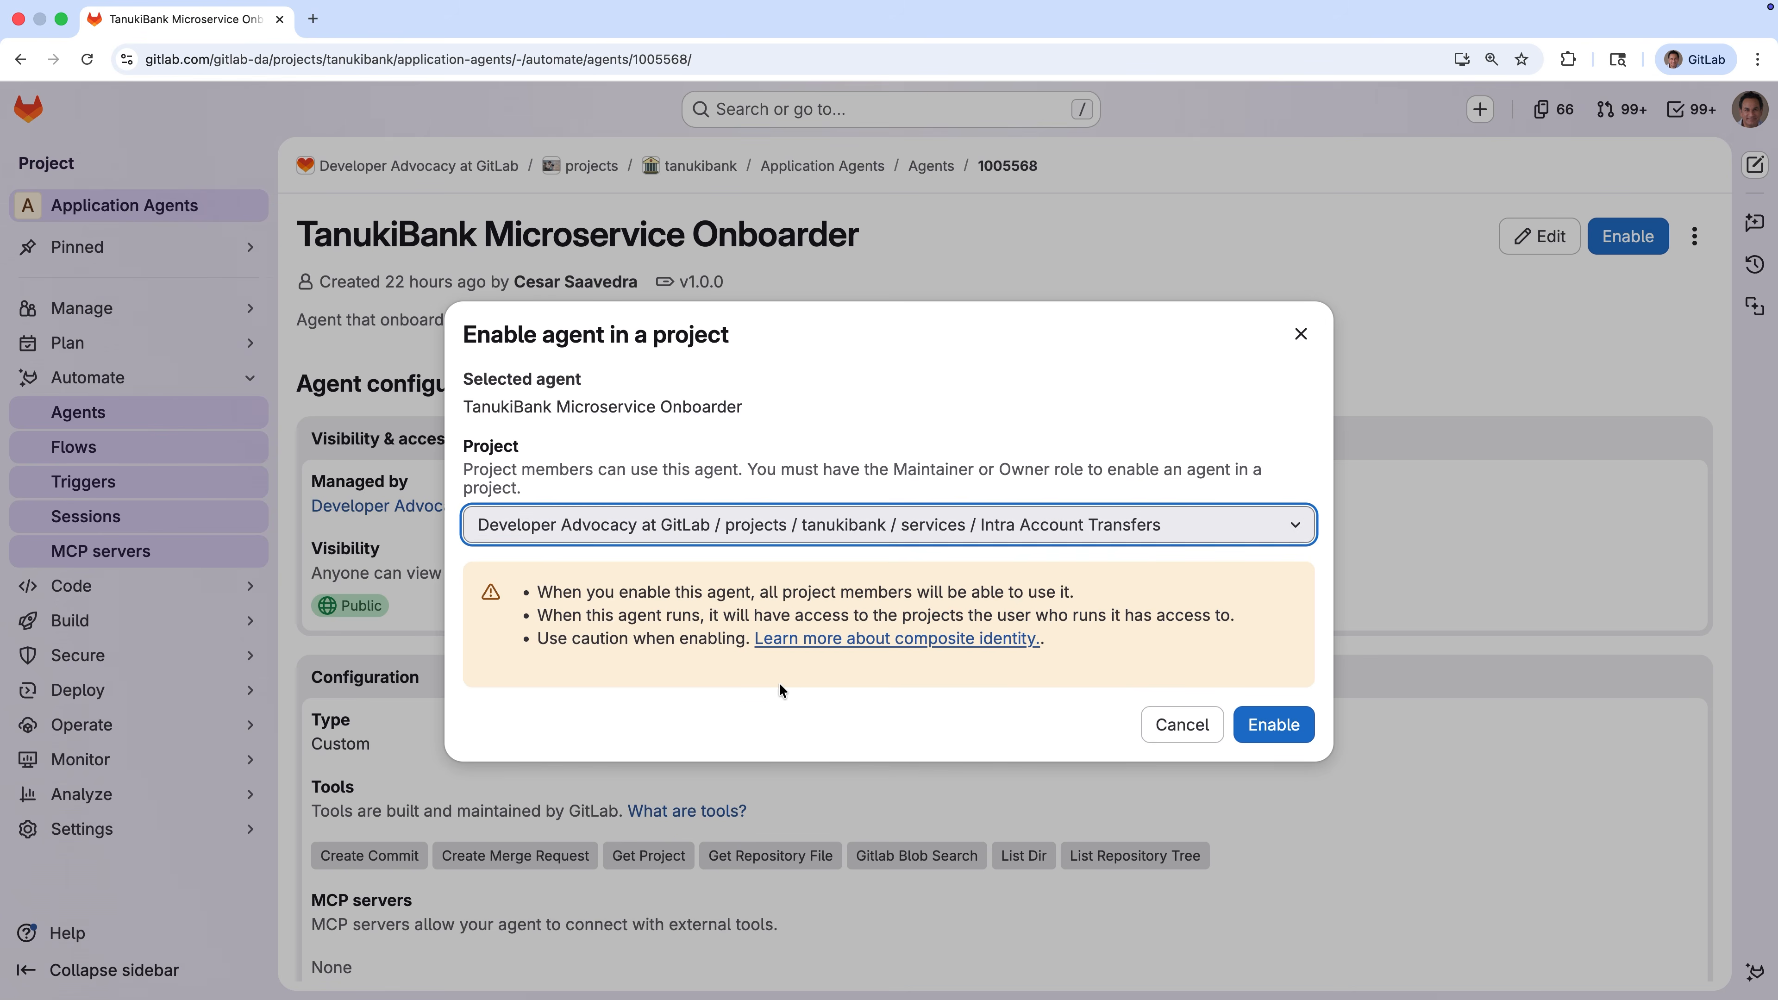
pyautogui.click(1280, 727)
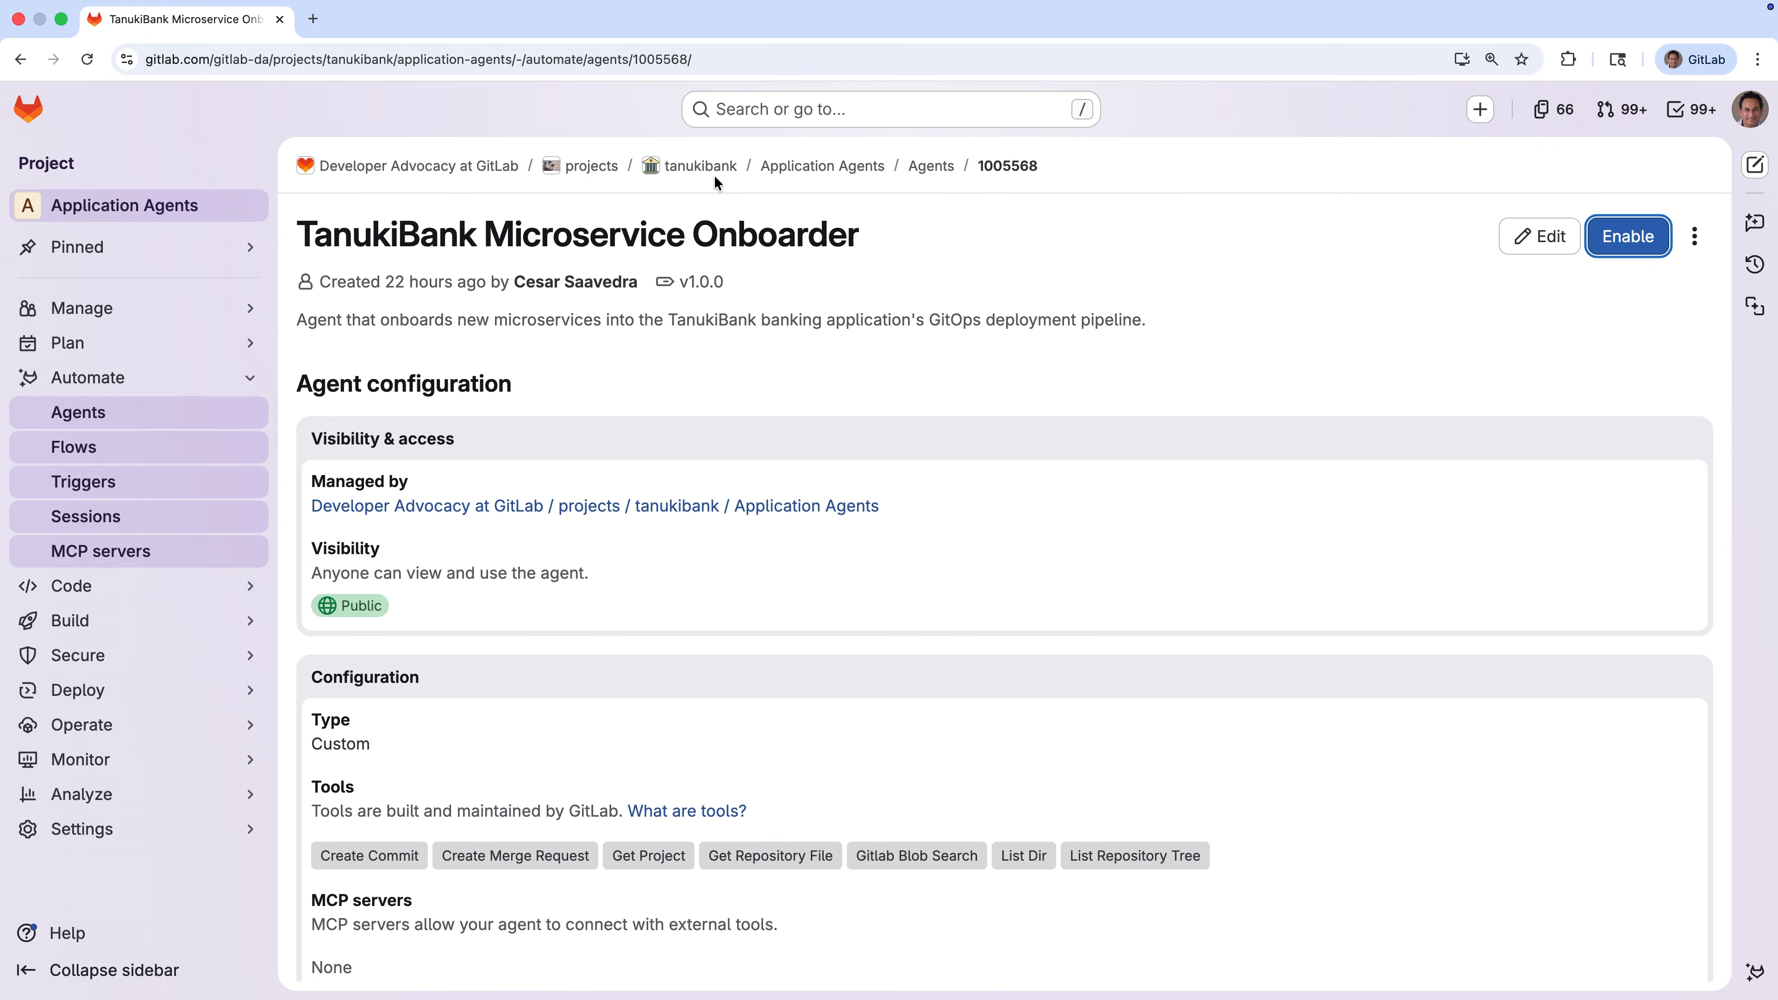
# Step: Look for the TanukiBank Microservice Onboarder among the chat agents of the services group's Intra Account Transfers project, then return to the tanukibank group
pyautogui.click(701, 167)
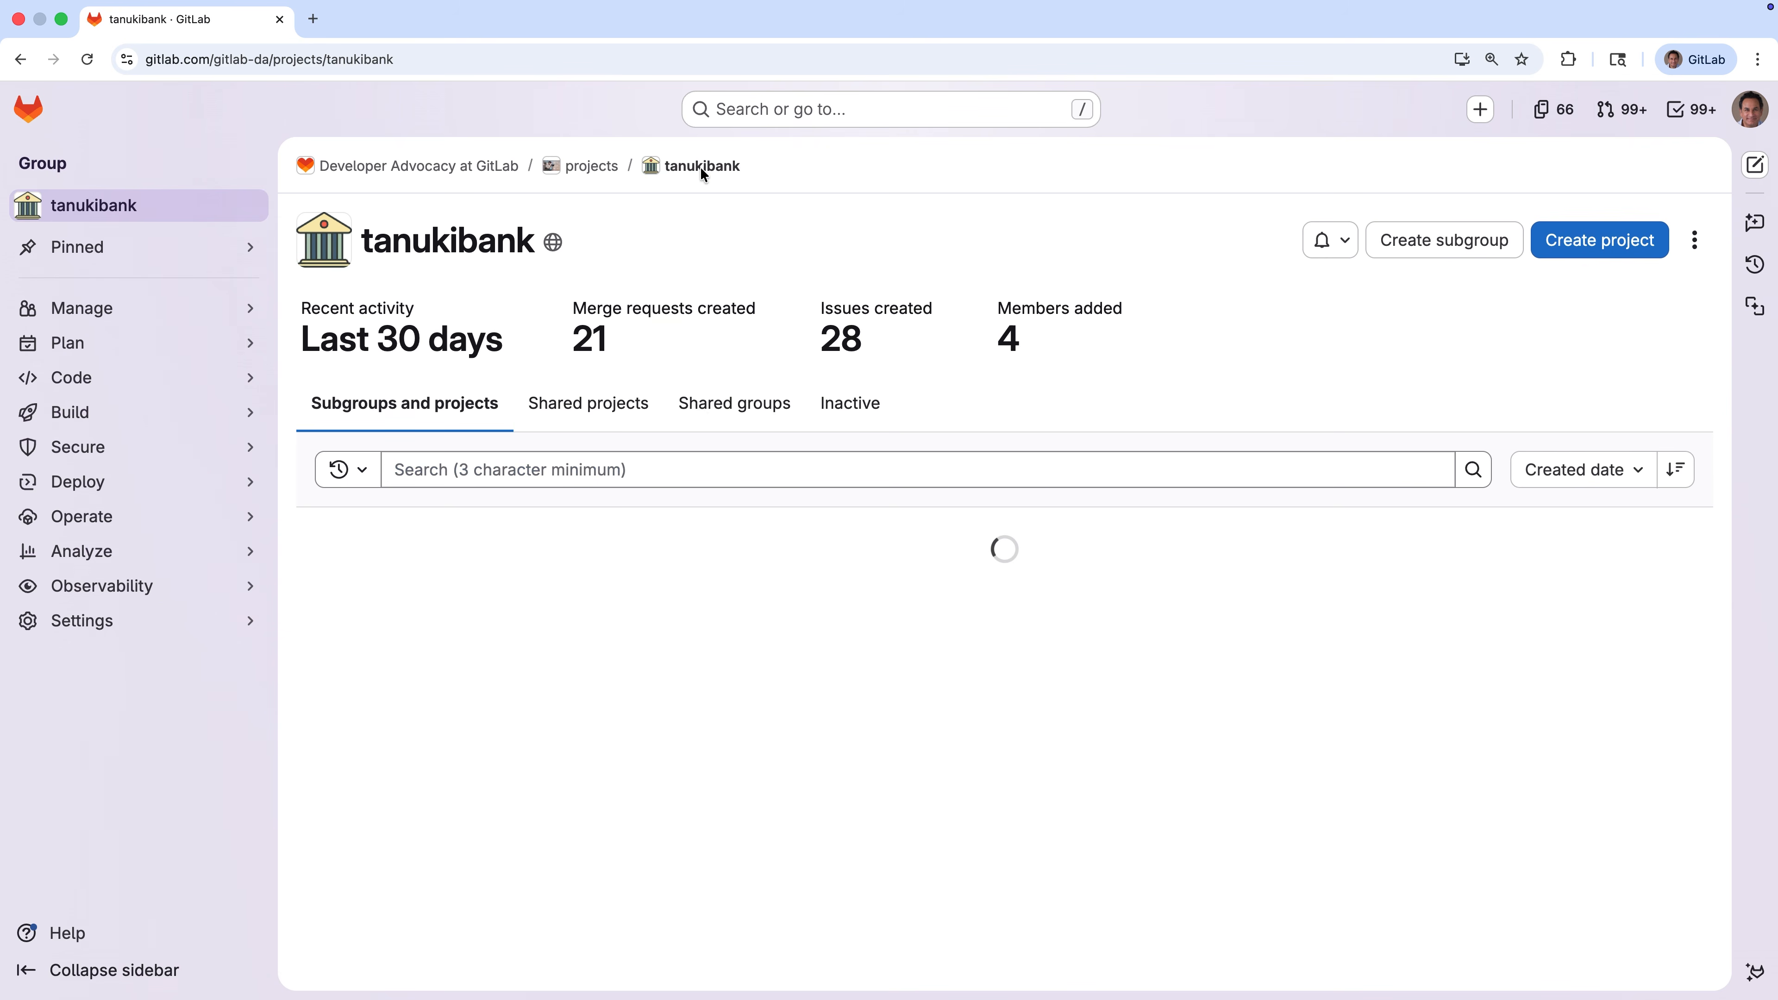
pyautogui.click(443, 562)
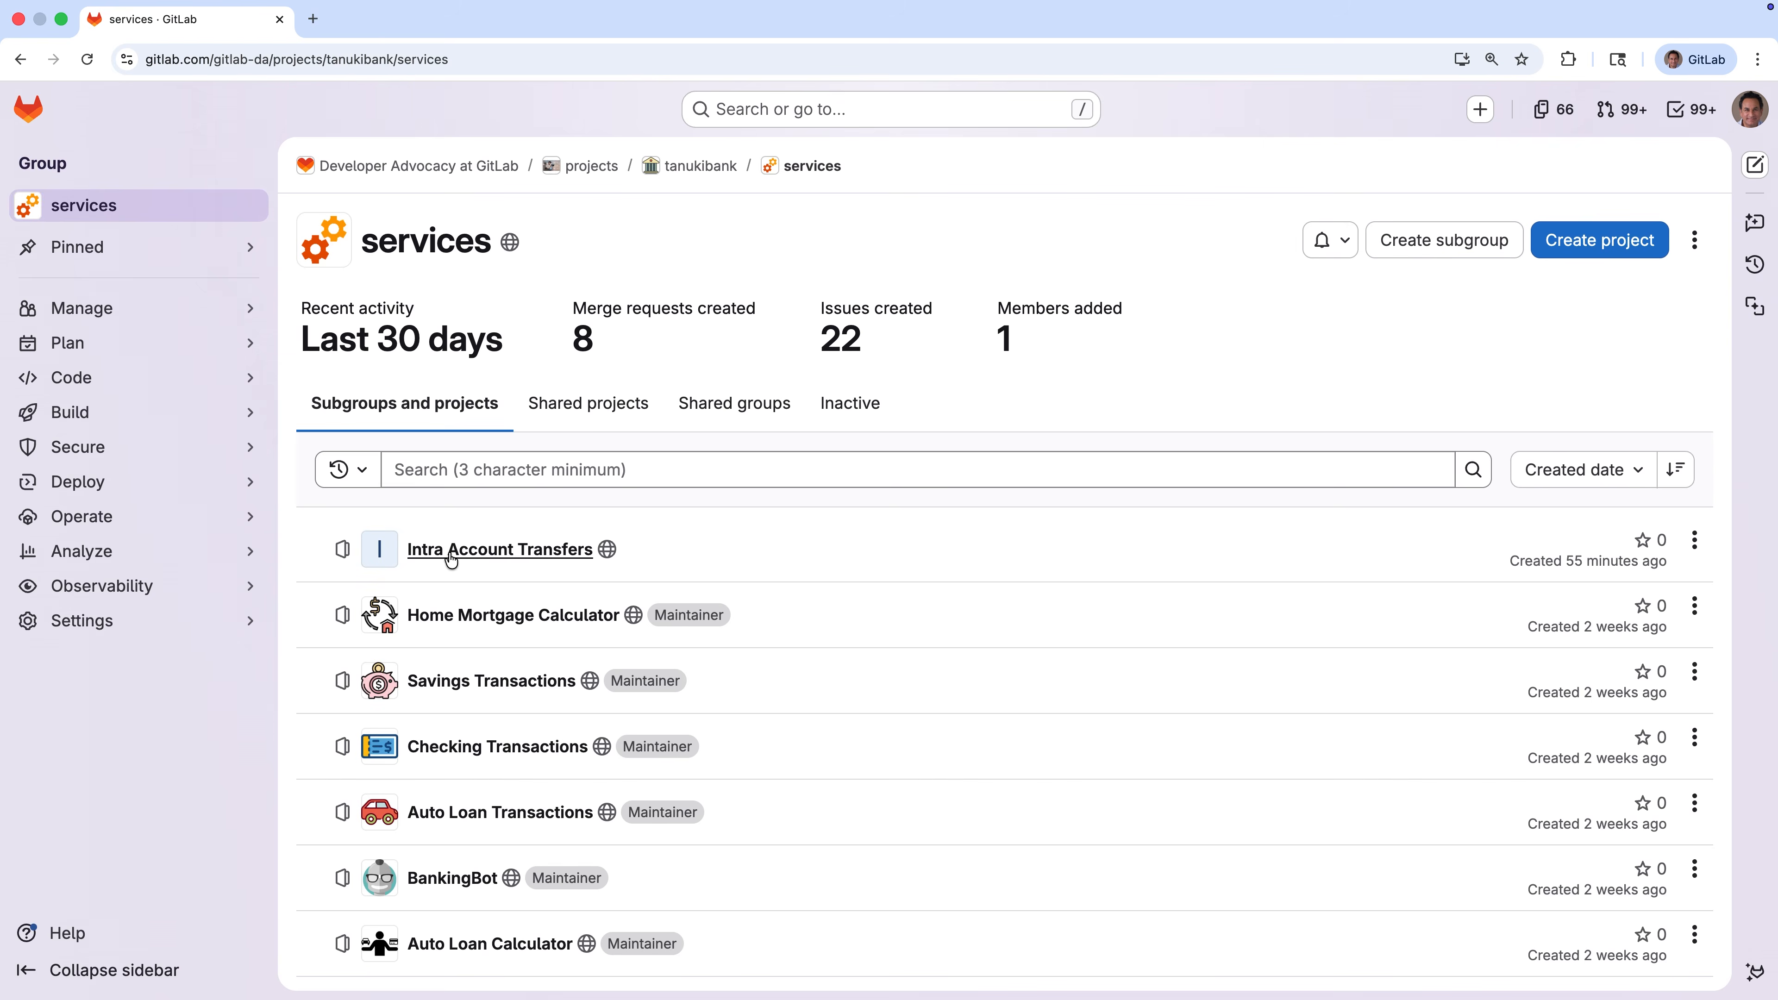
pyautogui.click(451, 557)
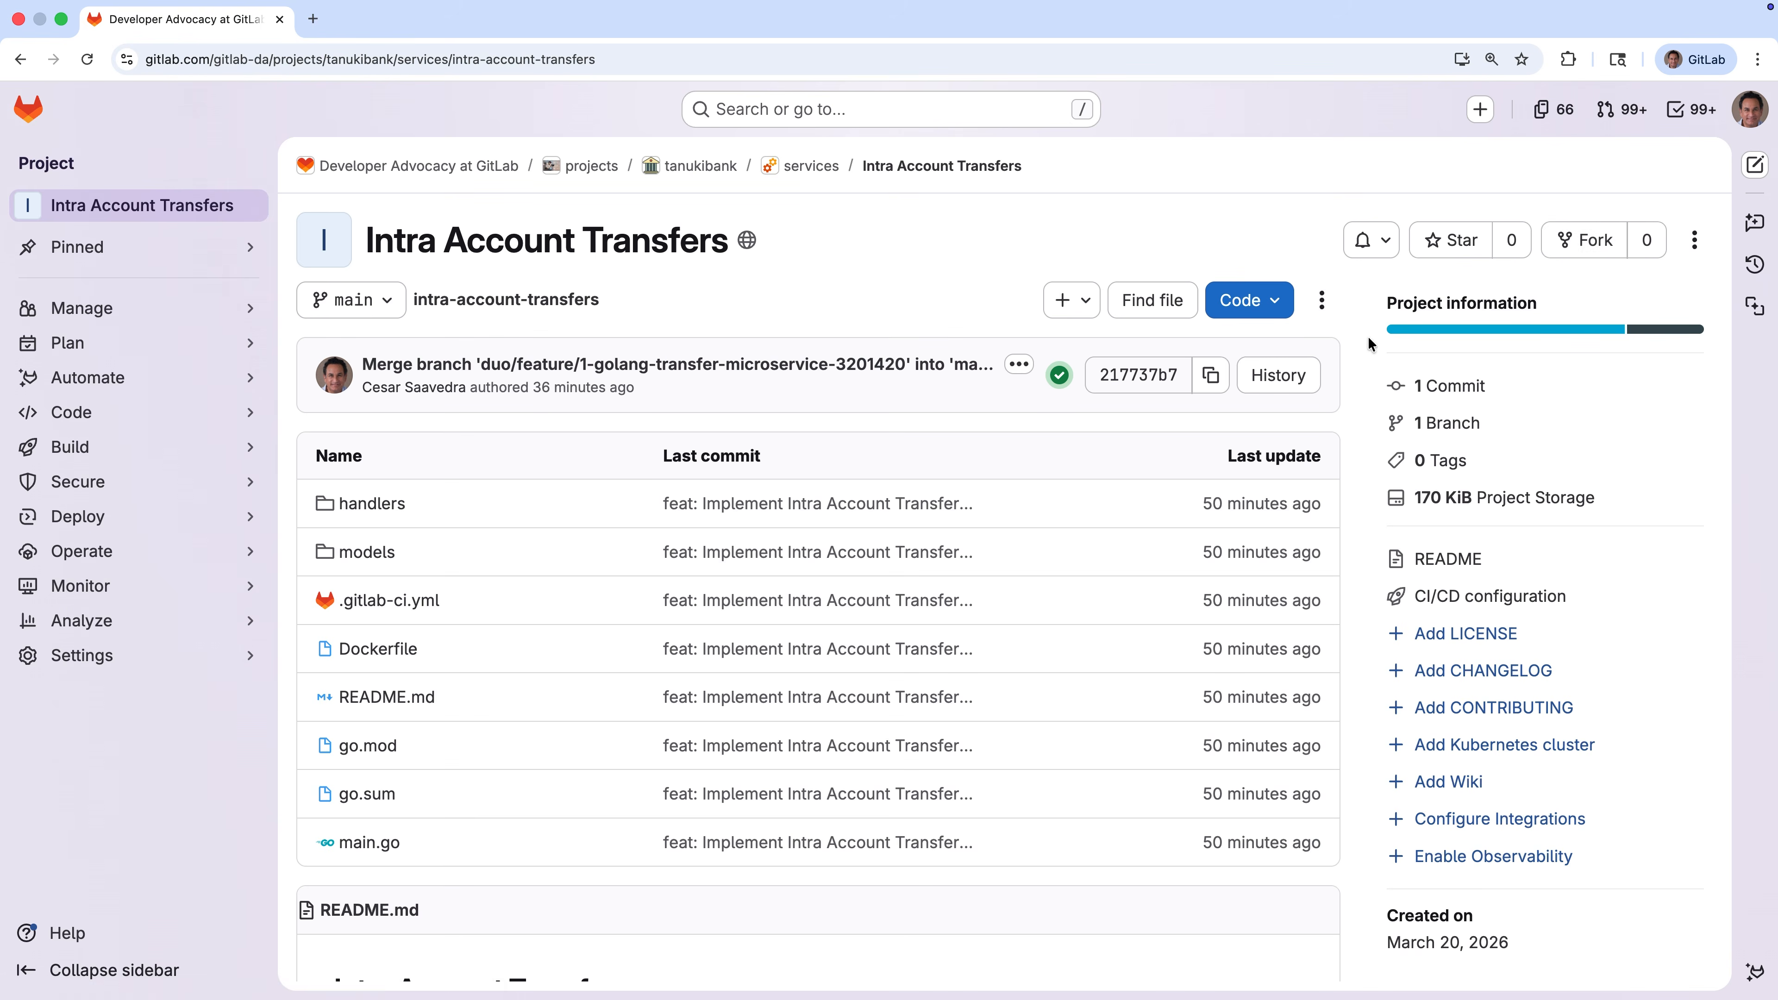
pyautogui.click(1755, 165)
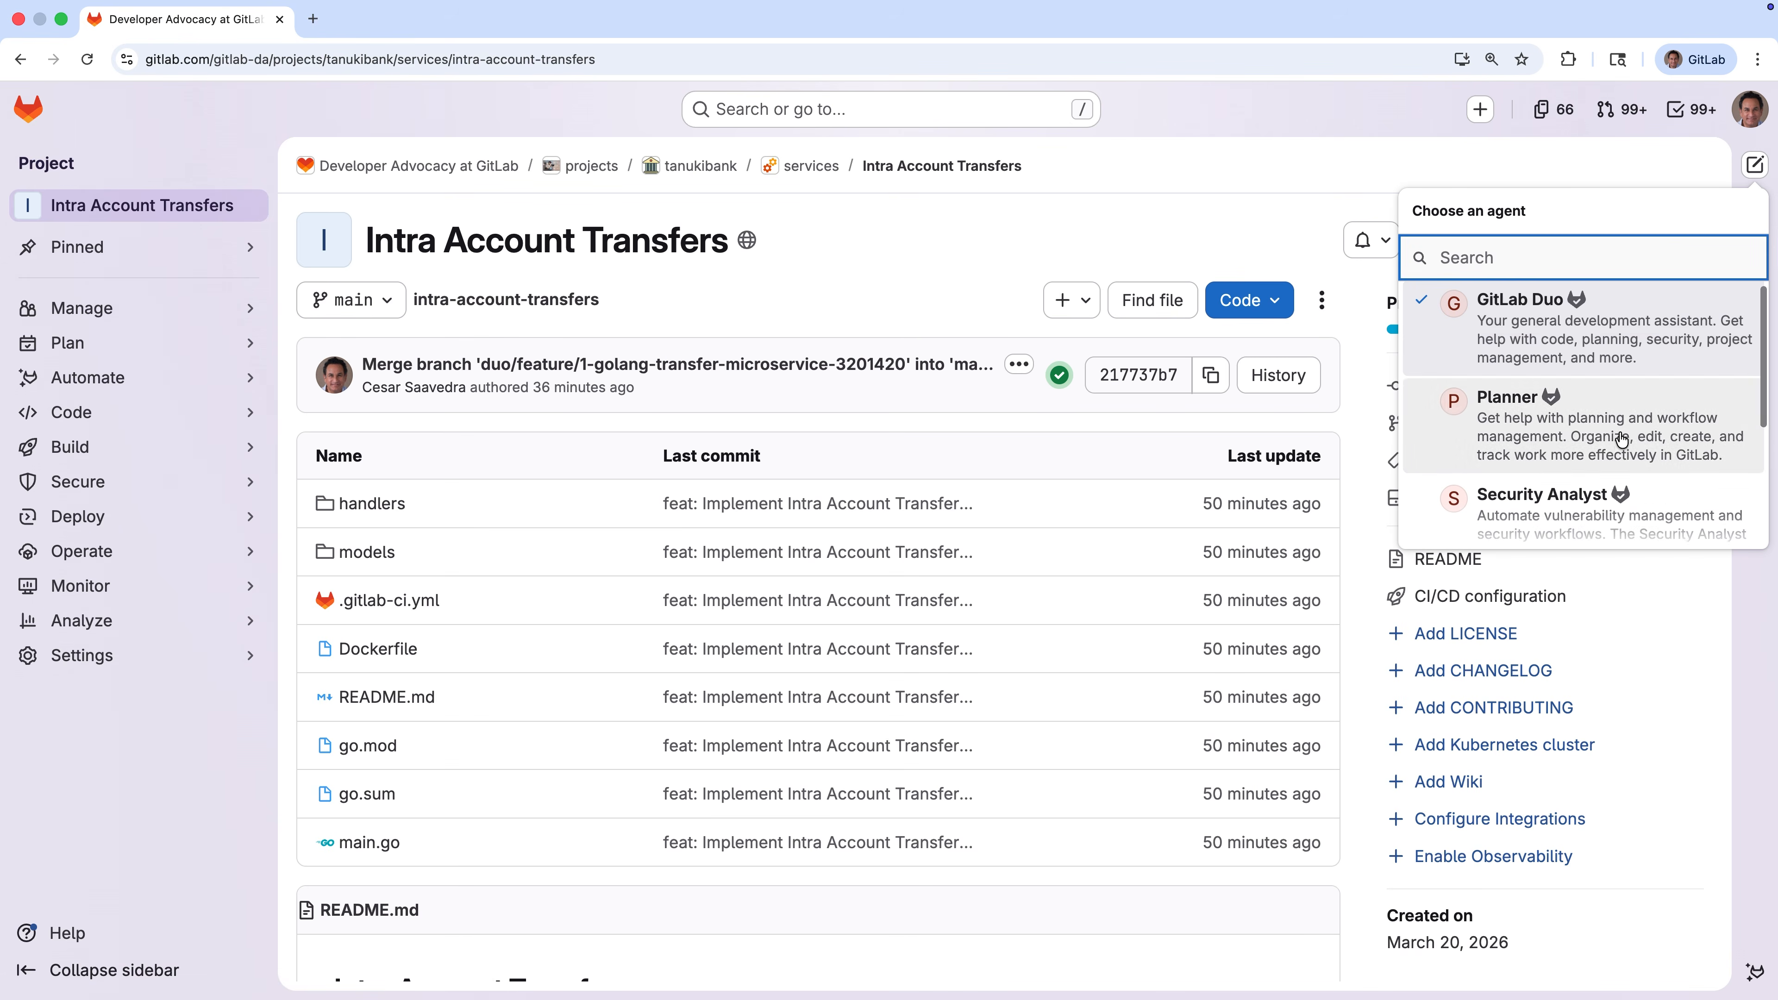
pyautogui.scroll(-3, 1622, 439)
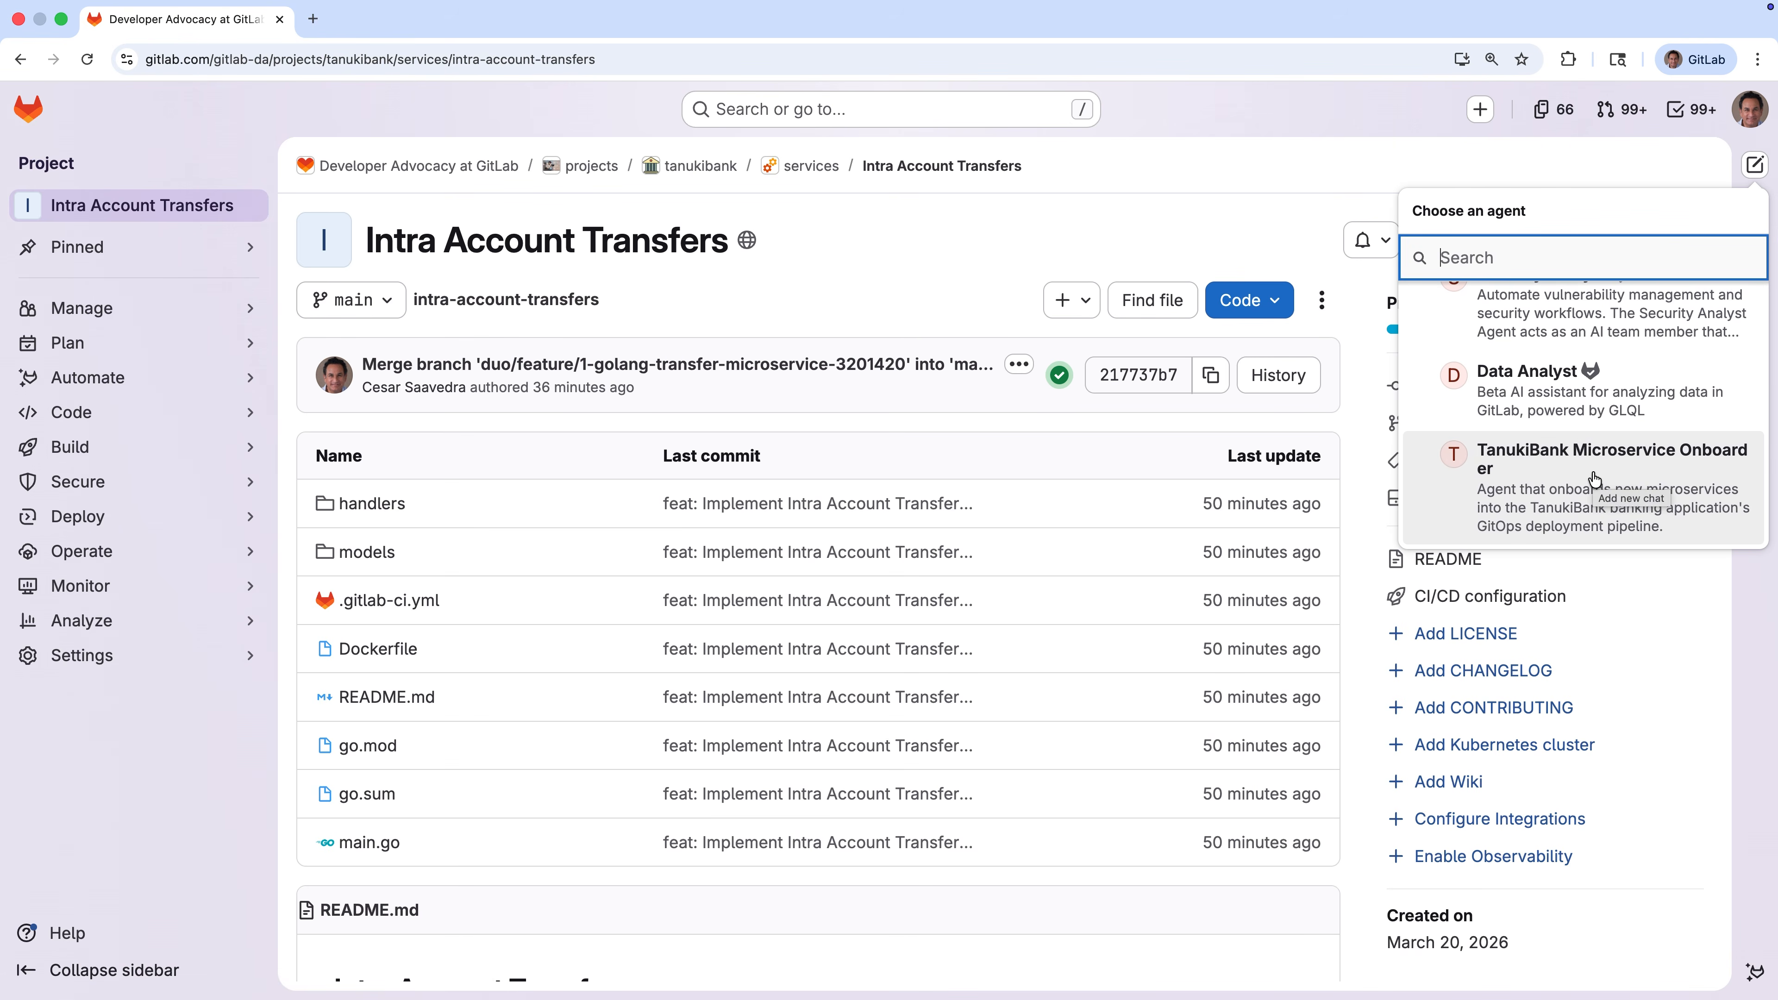
pyautogui.click(1577, 161)
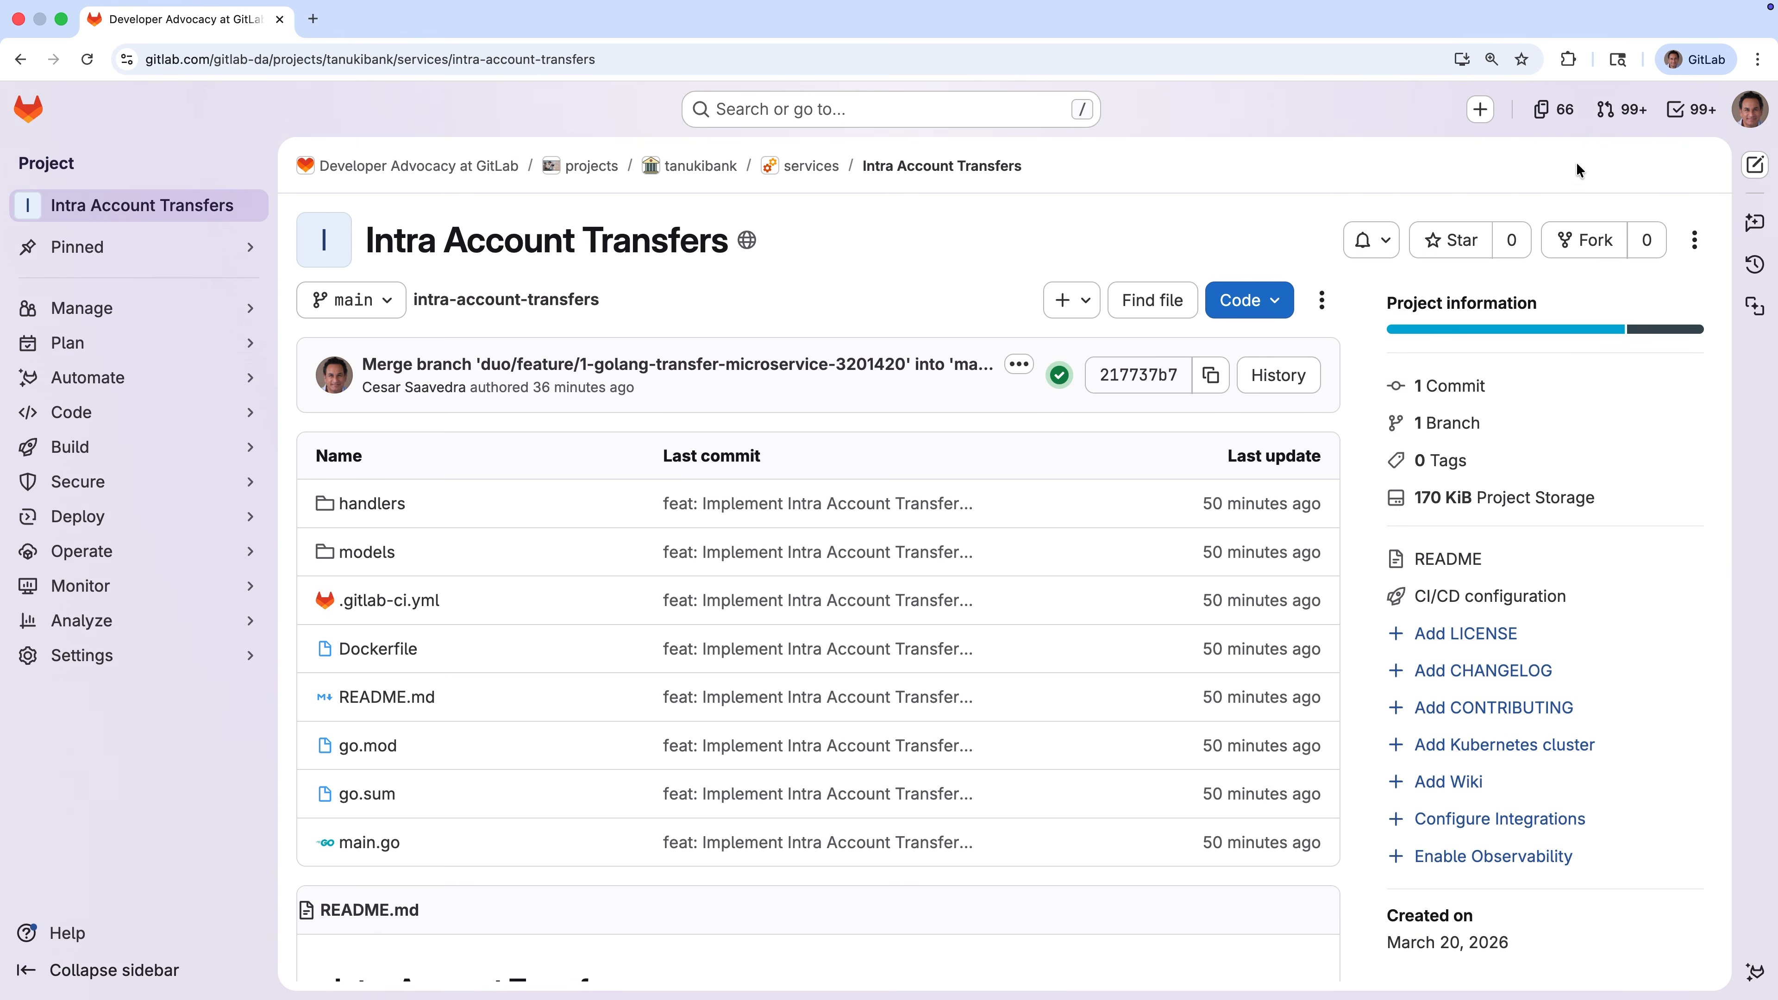
pyautogui.click(677, 169)
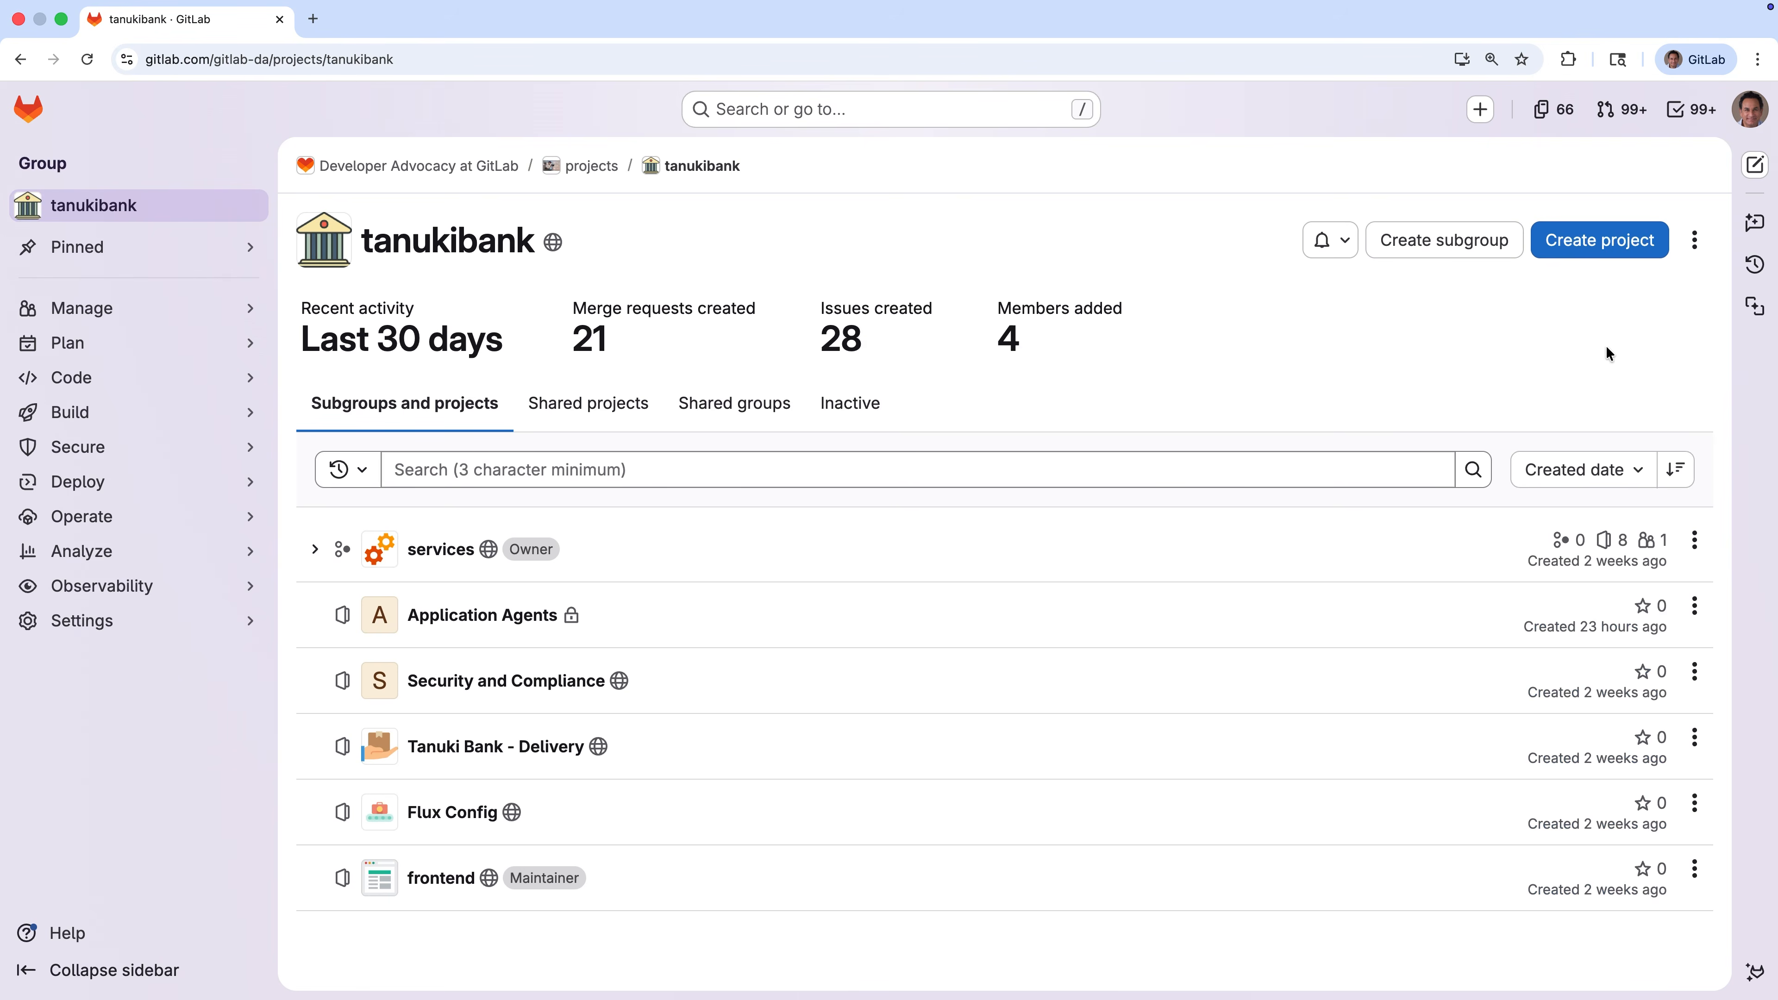
# Step: Switch to the terminal, list the pods in all namespaces with kubectl get pods -A, and clear the output
pyautogui.hotkey('ctrl', 'Right')
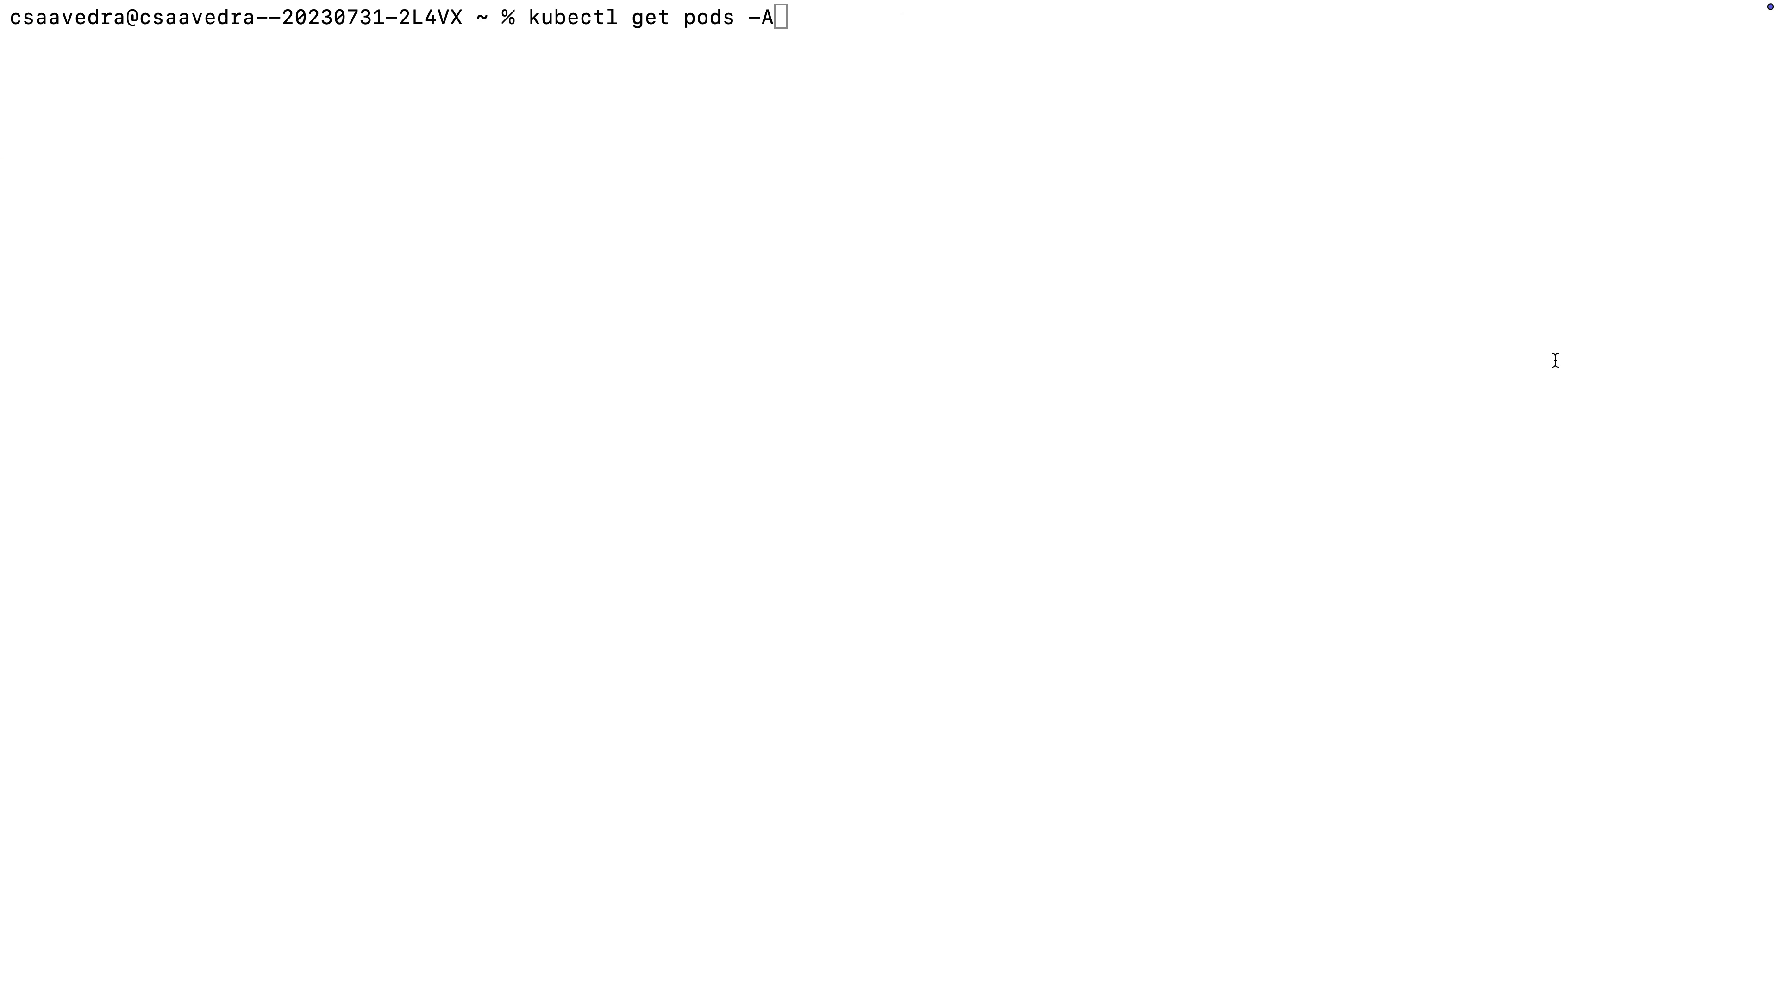
pyautogui.press('Return')
pyautogui.scroll(5, 1005, 583)
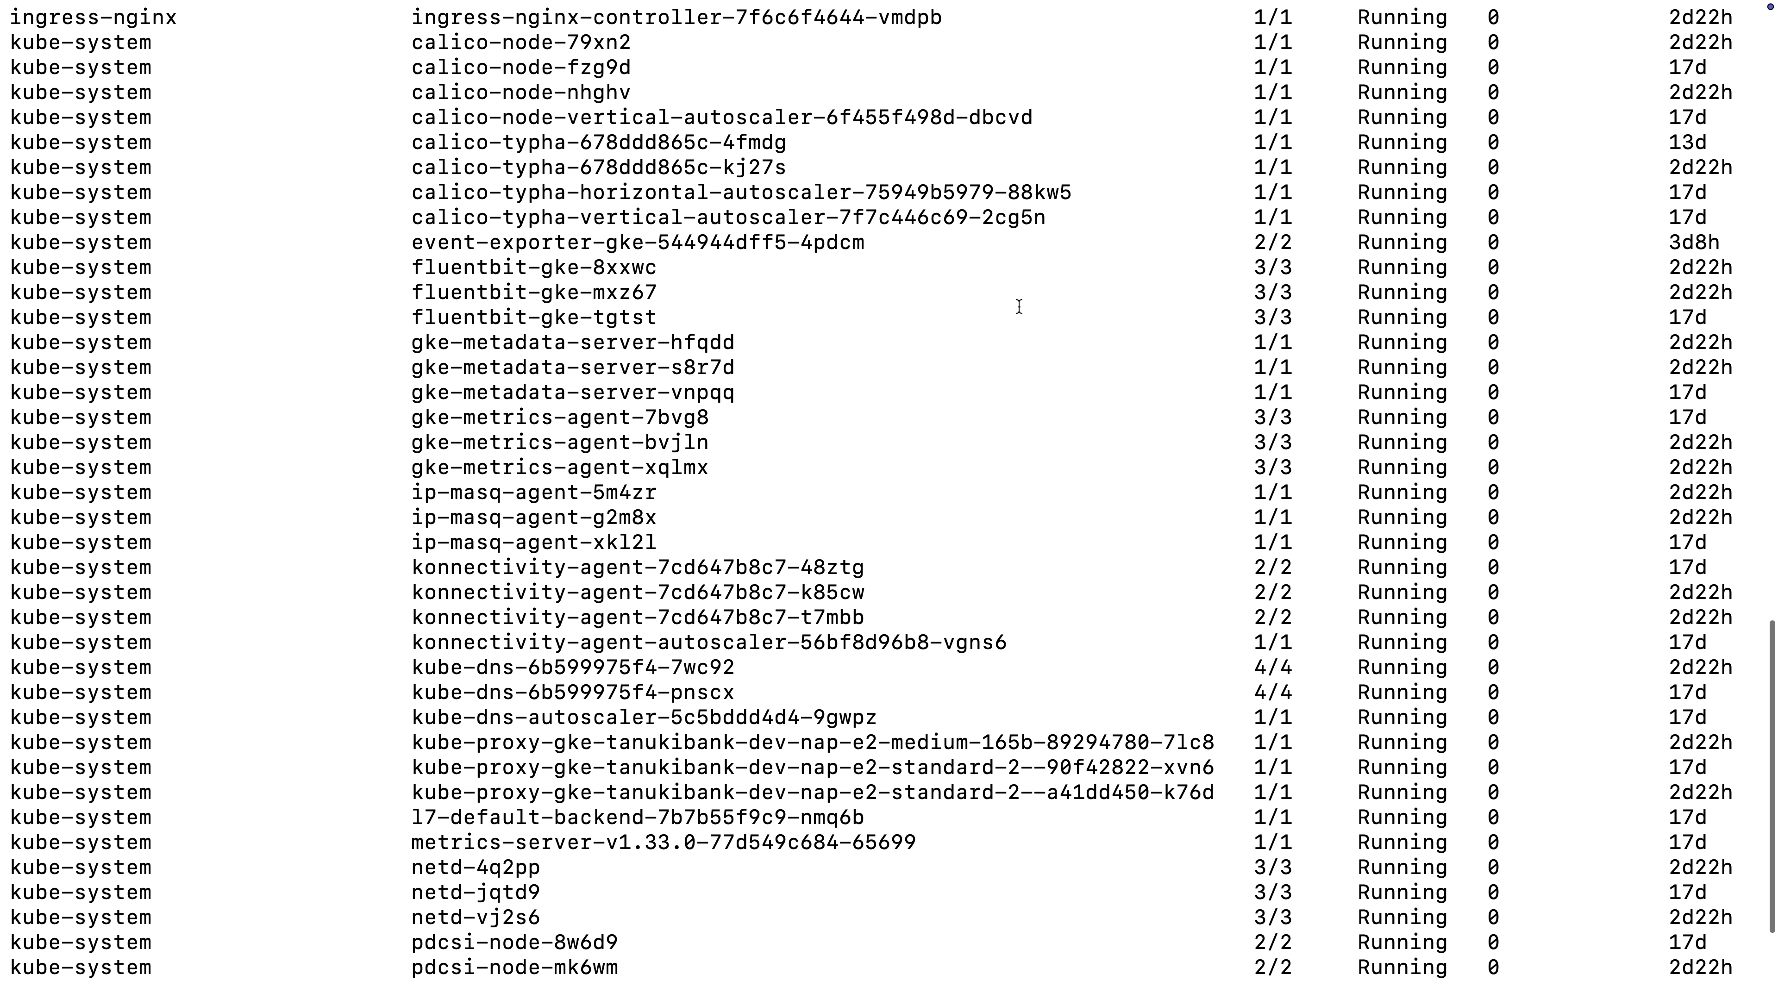
pyautogui.scroll(-5, 1019, 306)
pyautogui.write('clear')
pyautogui.press('Return')
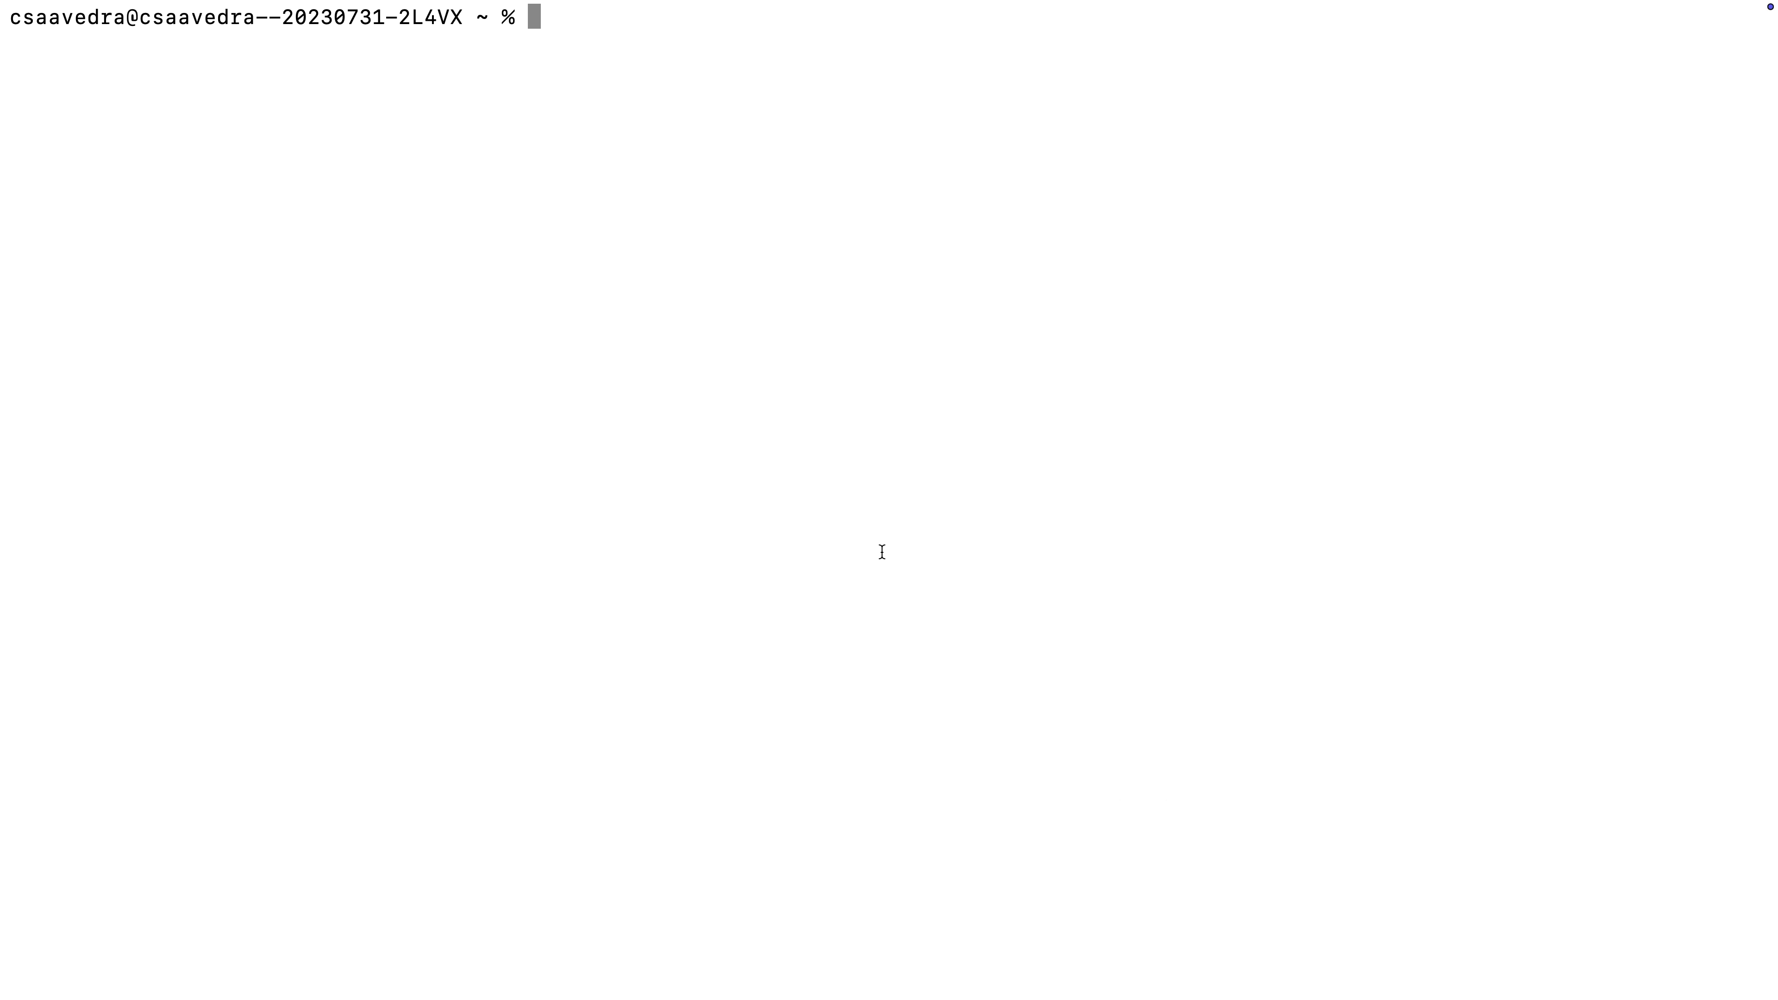
# Step: Return to the browser and start a chat with the TanukiBank Microservice Onboarder agent in the Tanuki Bank - Delivery project
pyautogui.hotkey('ctrl', 'Left')
pyautogui.click(540, 749)
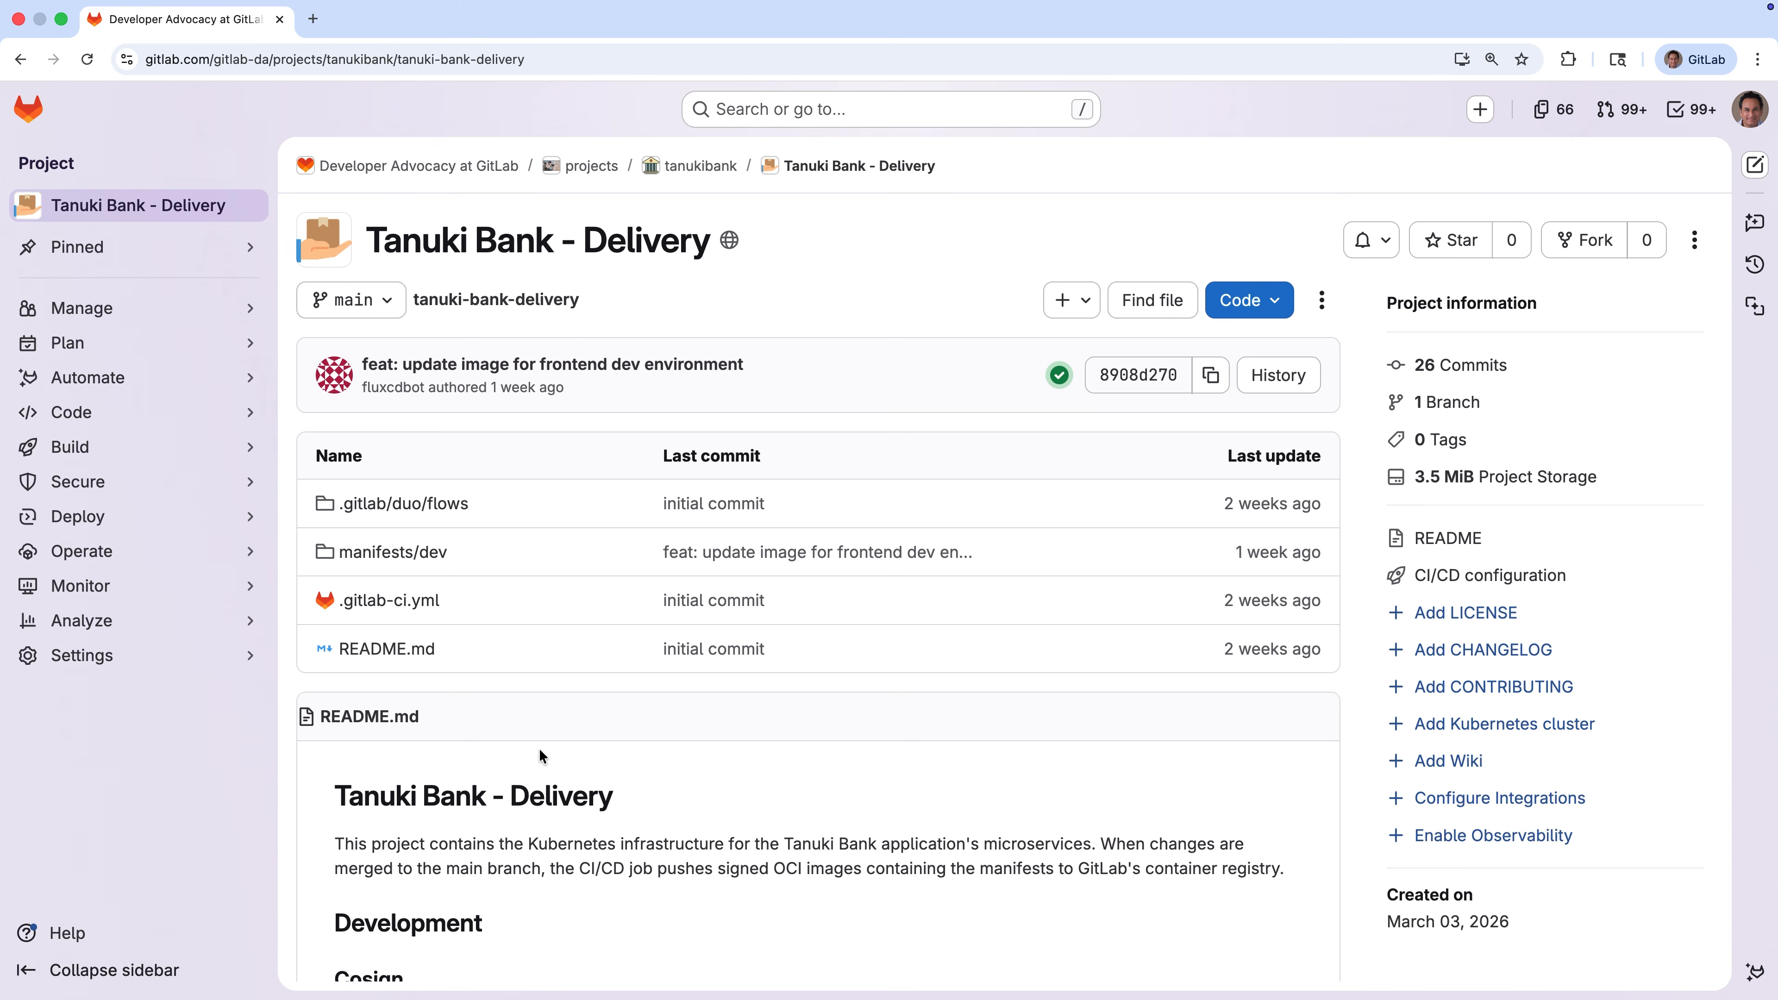
pyautogui.click(1756, 172)
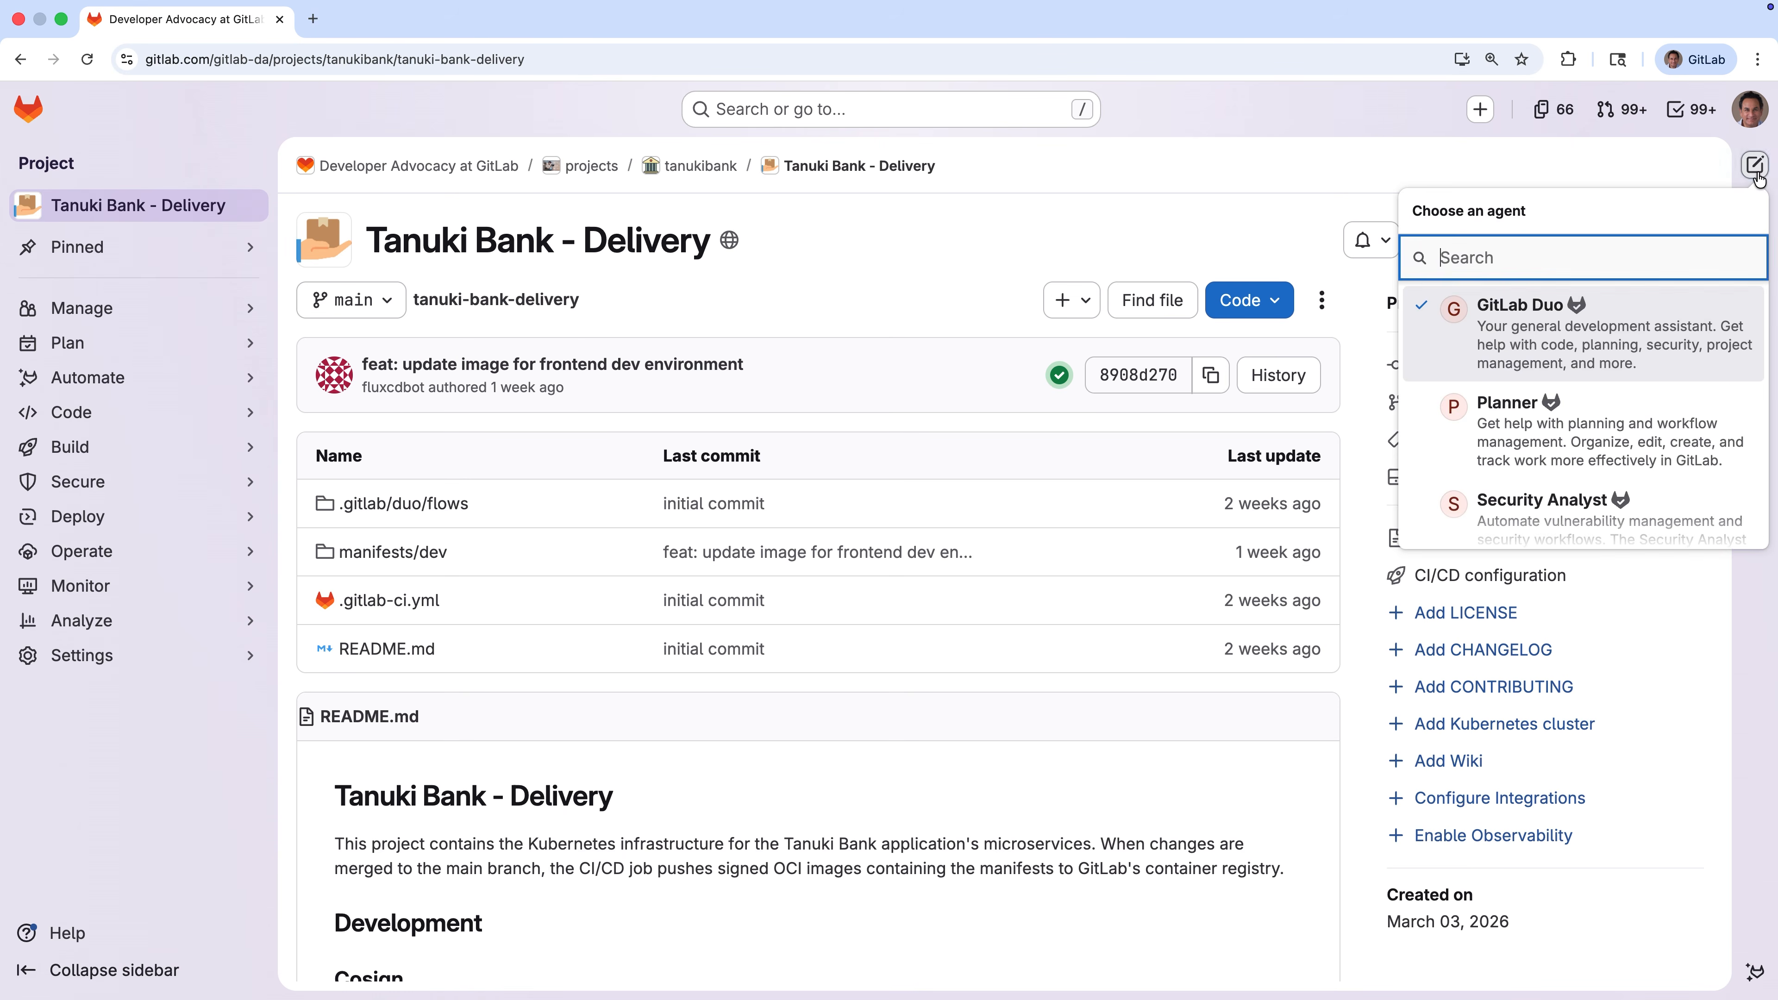
pyautogui.scroll(-5, 1632, 398)
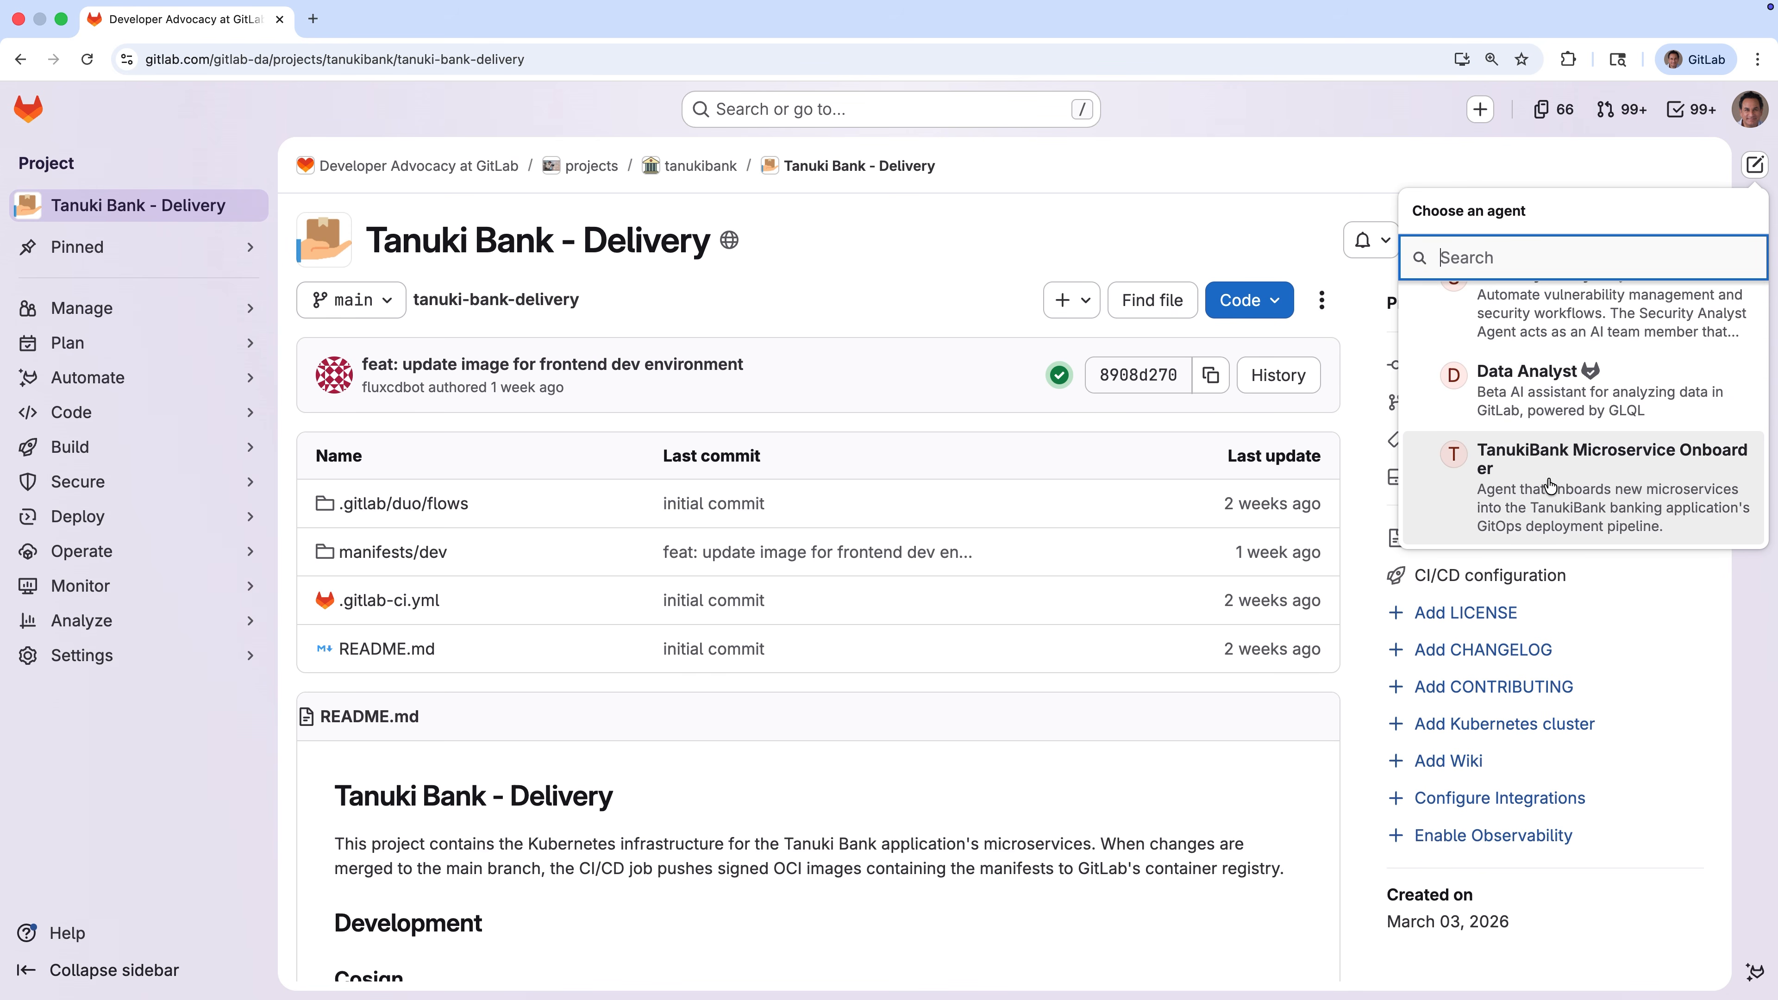
pyautogui.click(1550, 493)
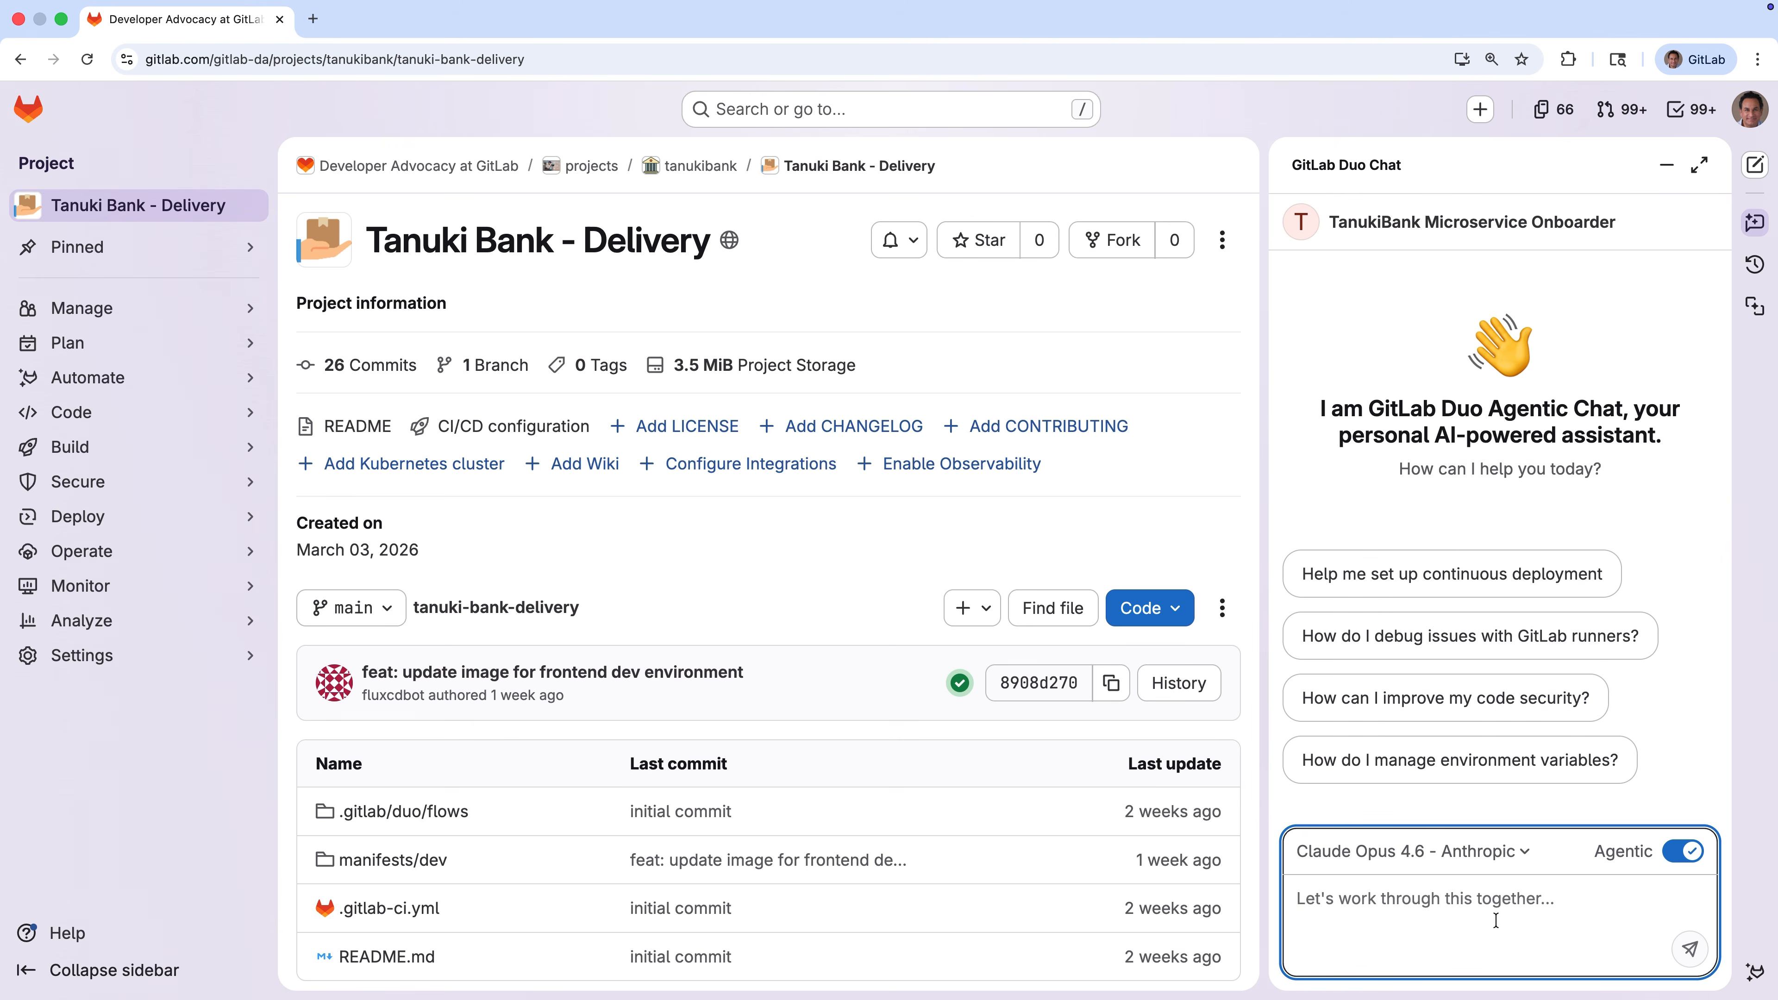
# Step: Ask the agent to onboard the new service with service-name "intra-account-transfers" and hostname "itransfers2.ocpgitlab.com", and maximize the chat
pyautogui.write('Onboard the new service with service-name "intra-account-transfers" and hostname "itransfers2.ocpgitlab.com"')
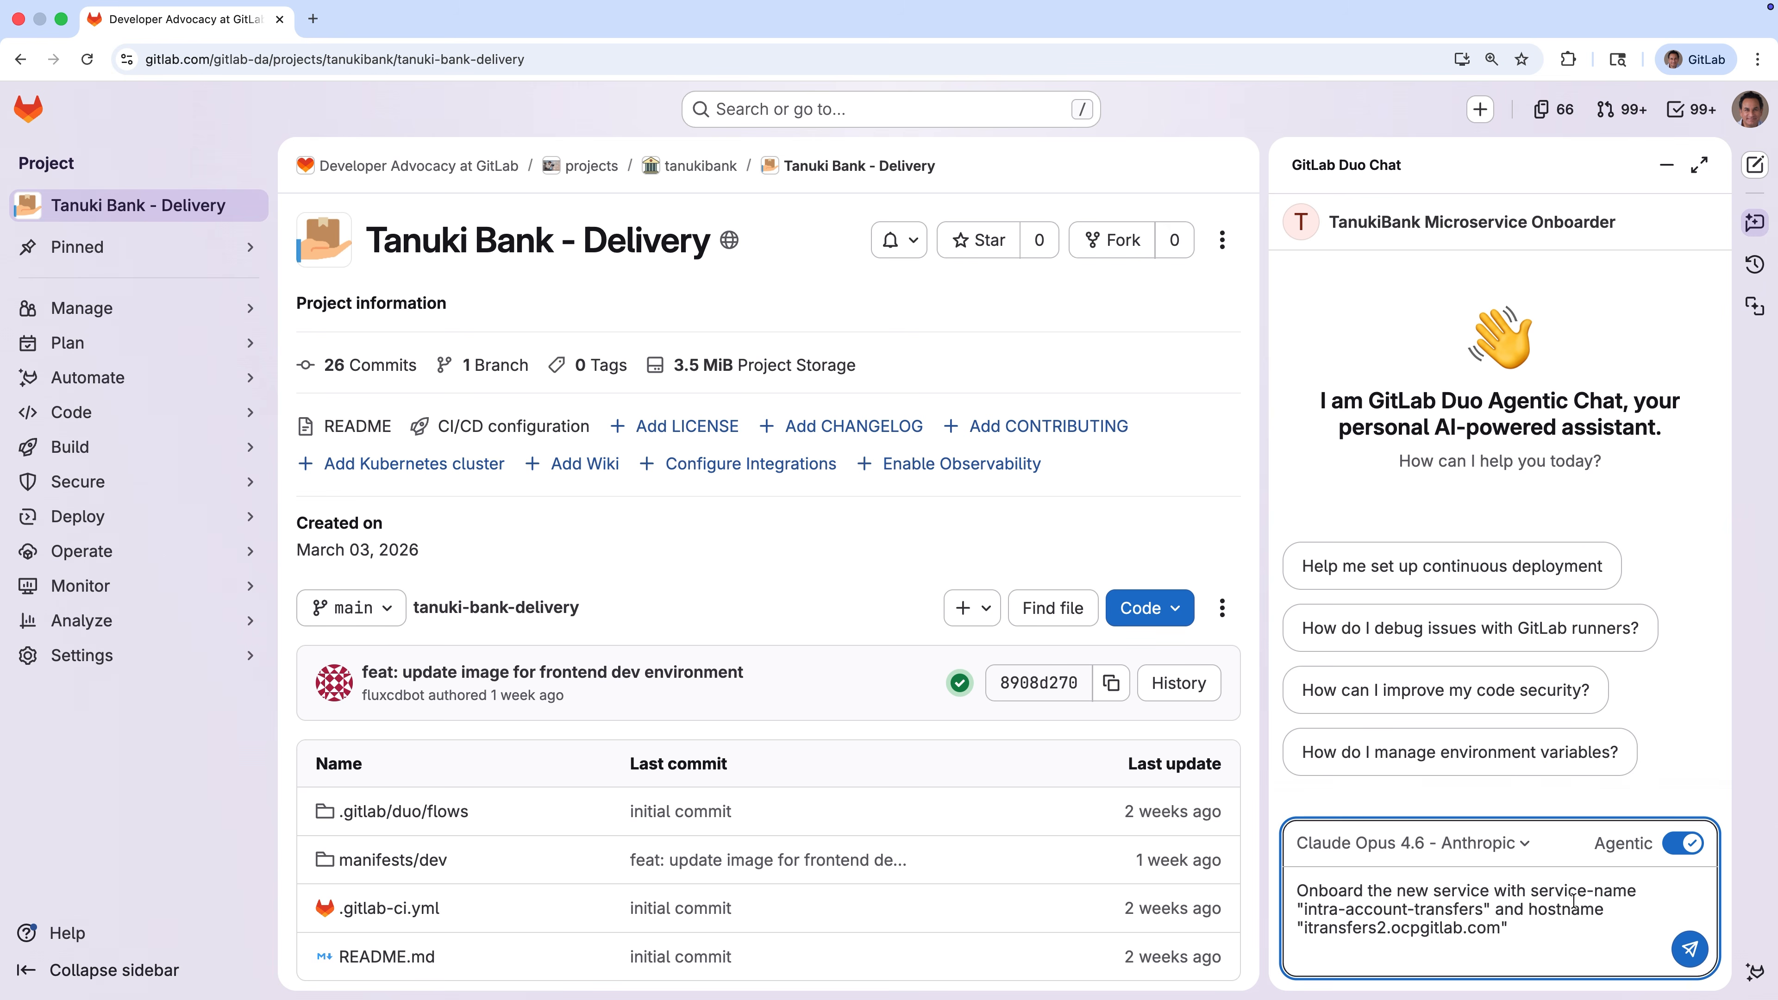
pyautogui.click(1691, 952)
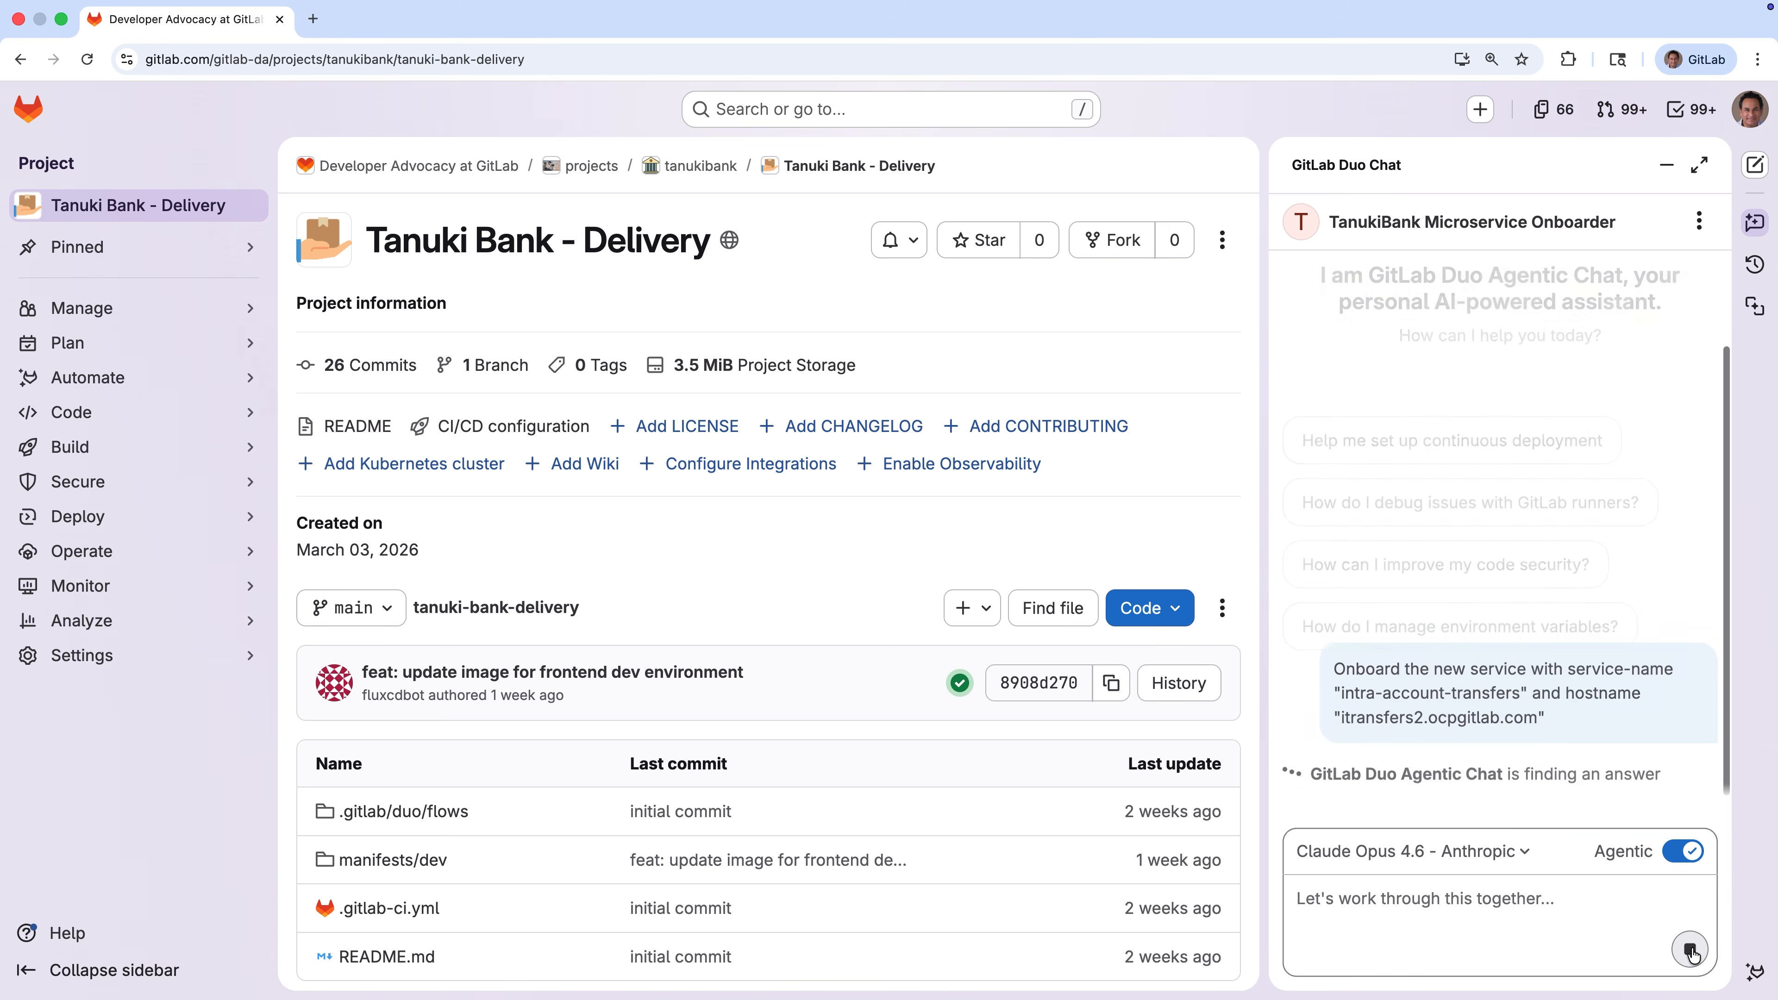
pyautogui.click(1699, 168)
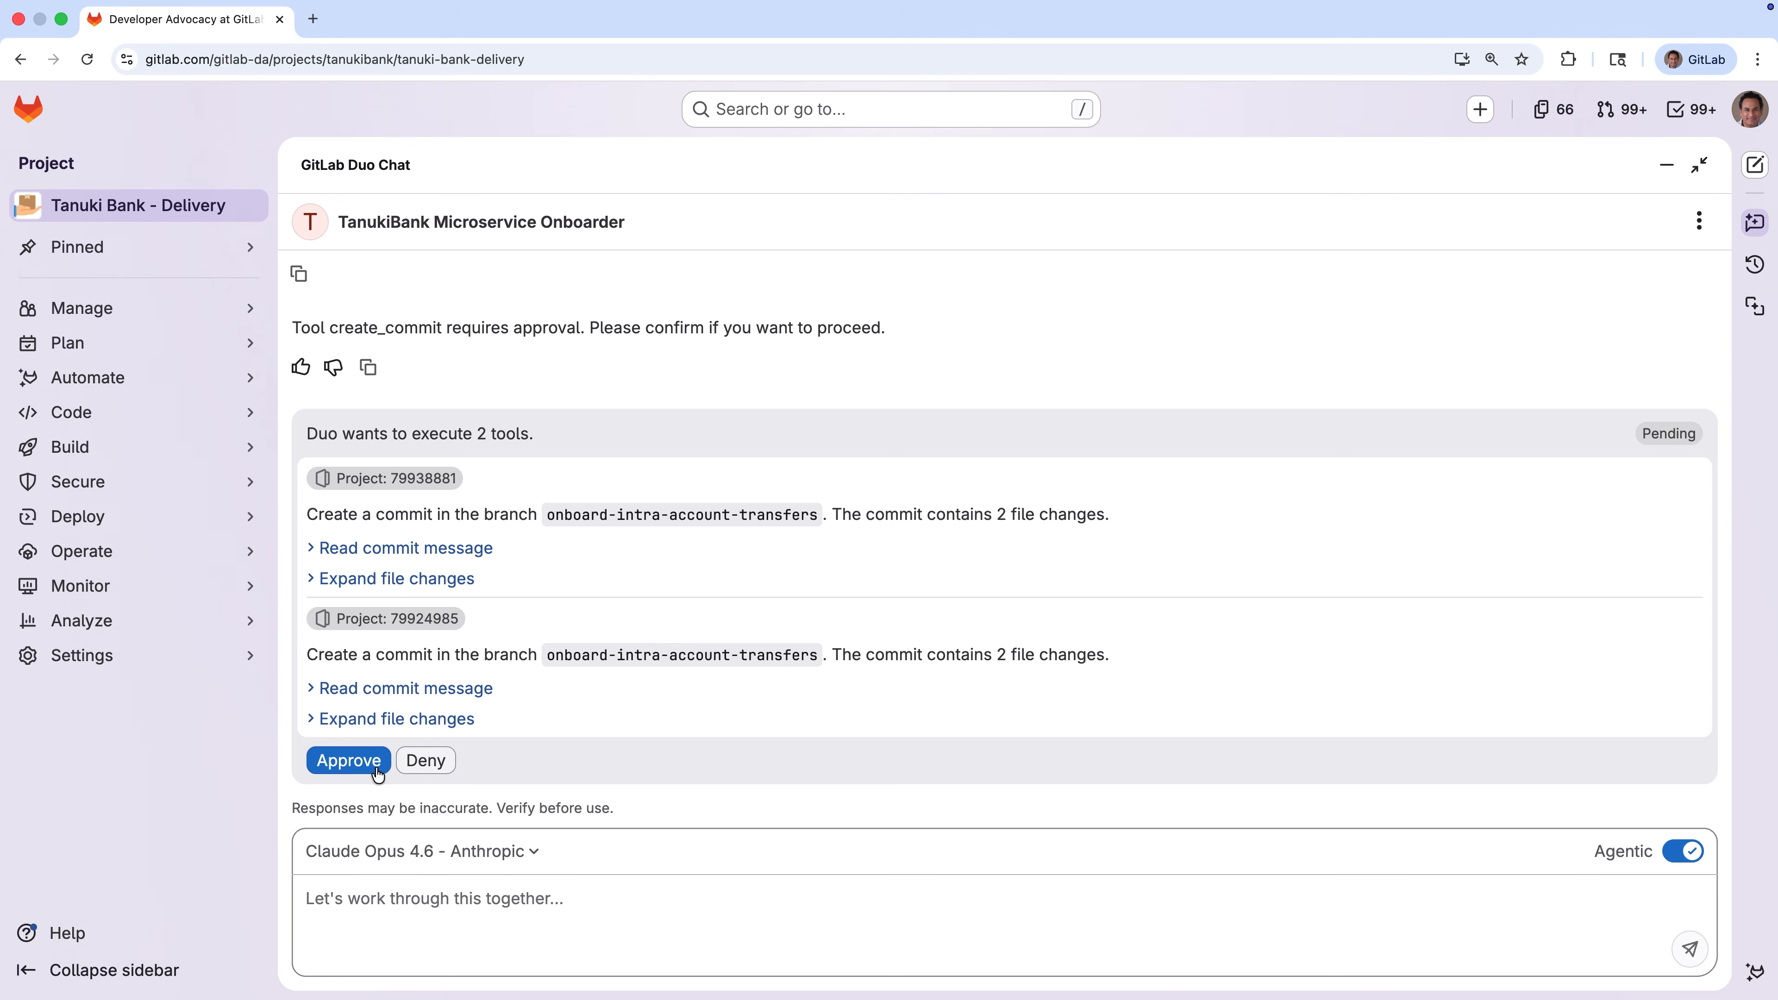
# Step: Approve the agent's two commits and two merge requests for onboard-intra-account-transfers, then restore and minimize the chat
pyautogui.click(356, 764)
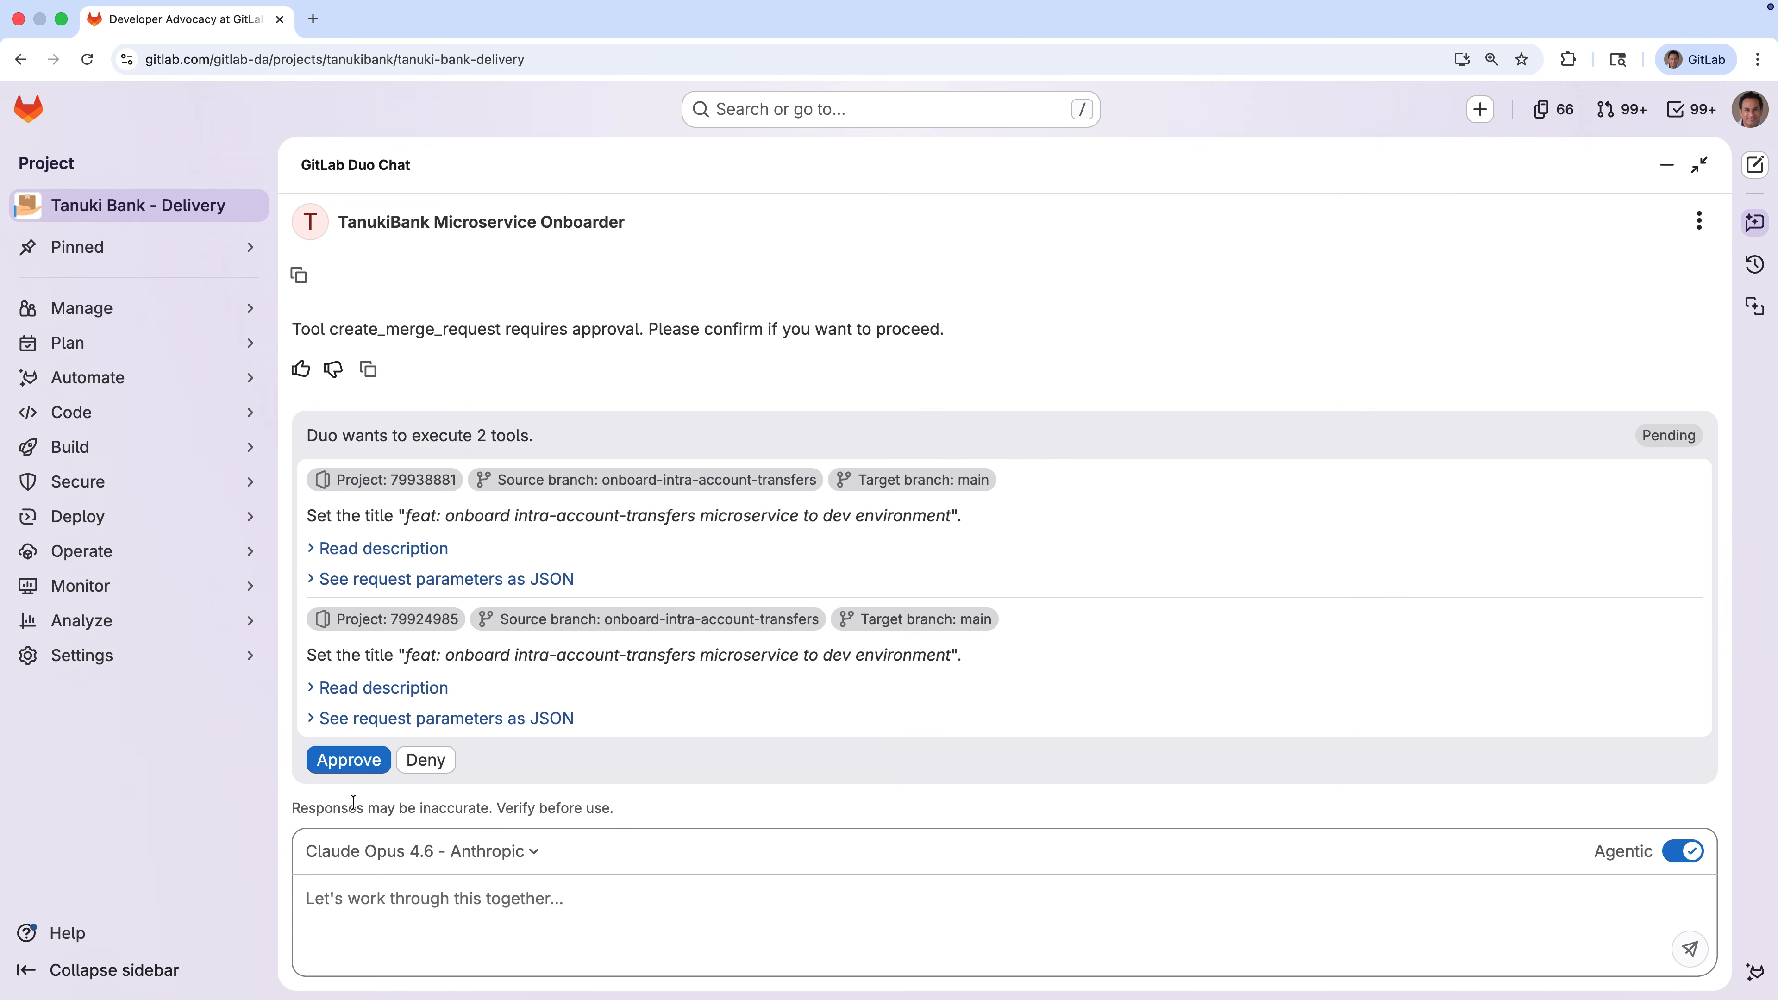
pyautogui.click(351, 760)
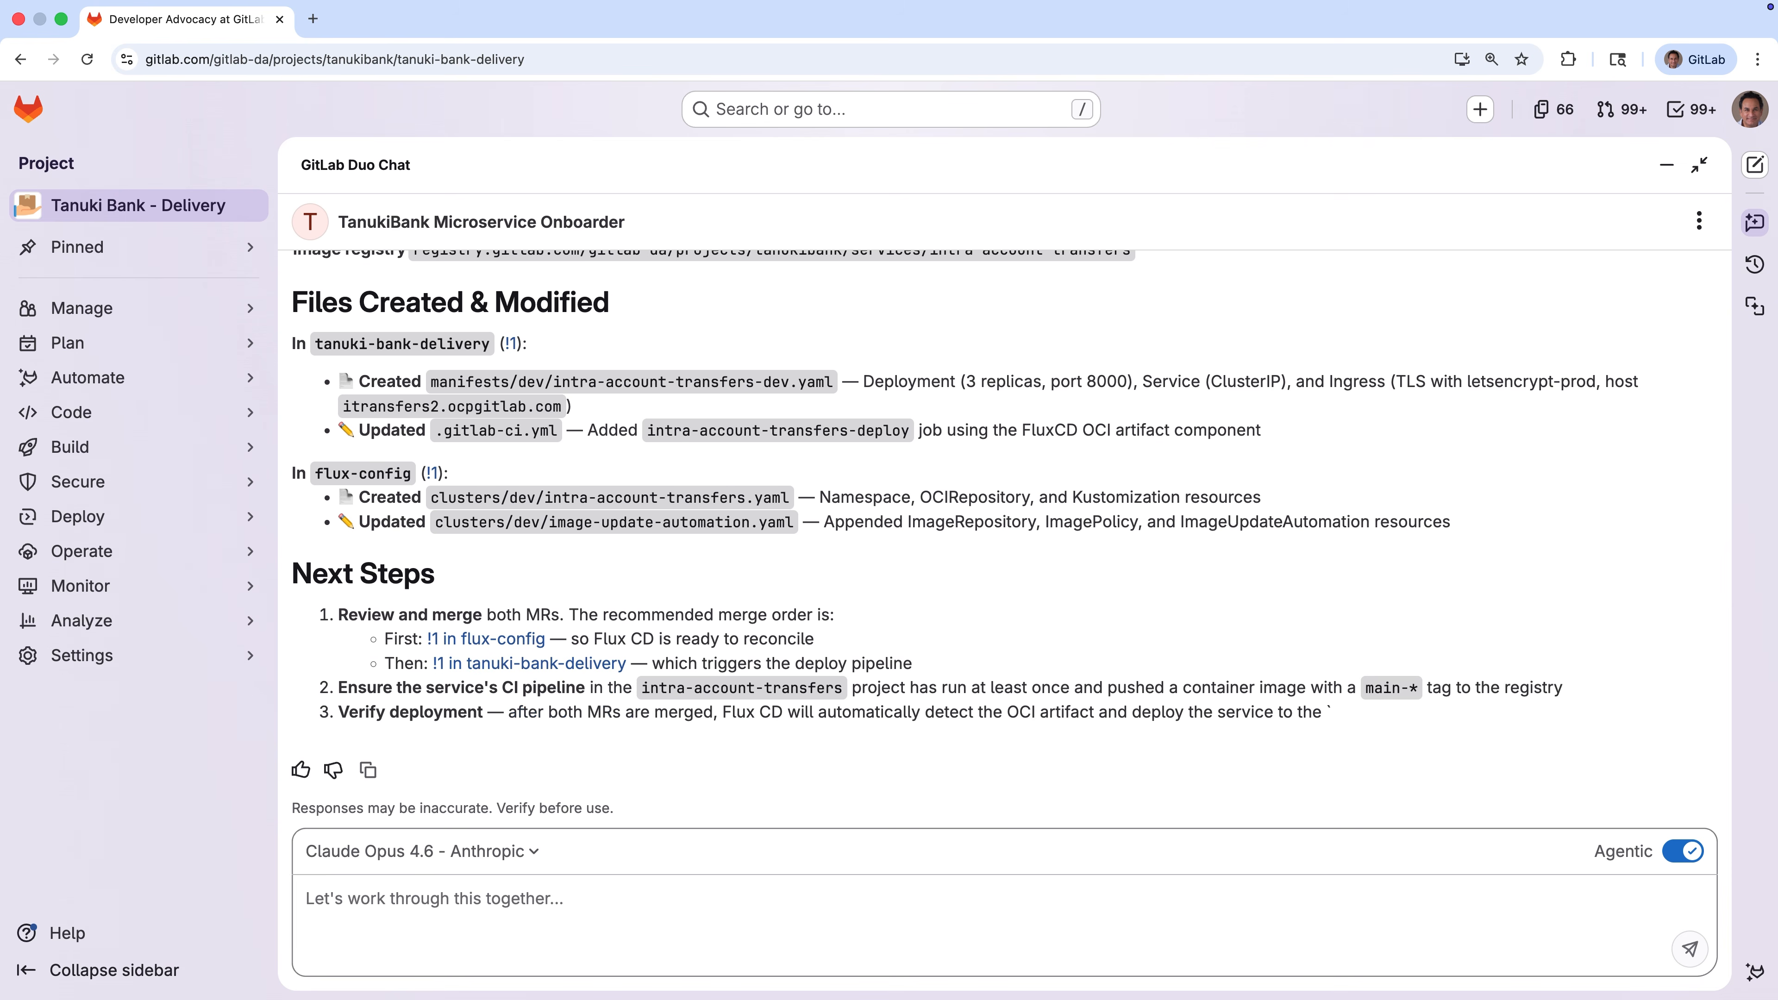
pyautogui.click(1702, 168)
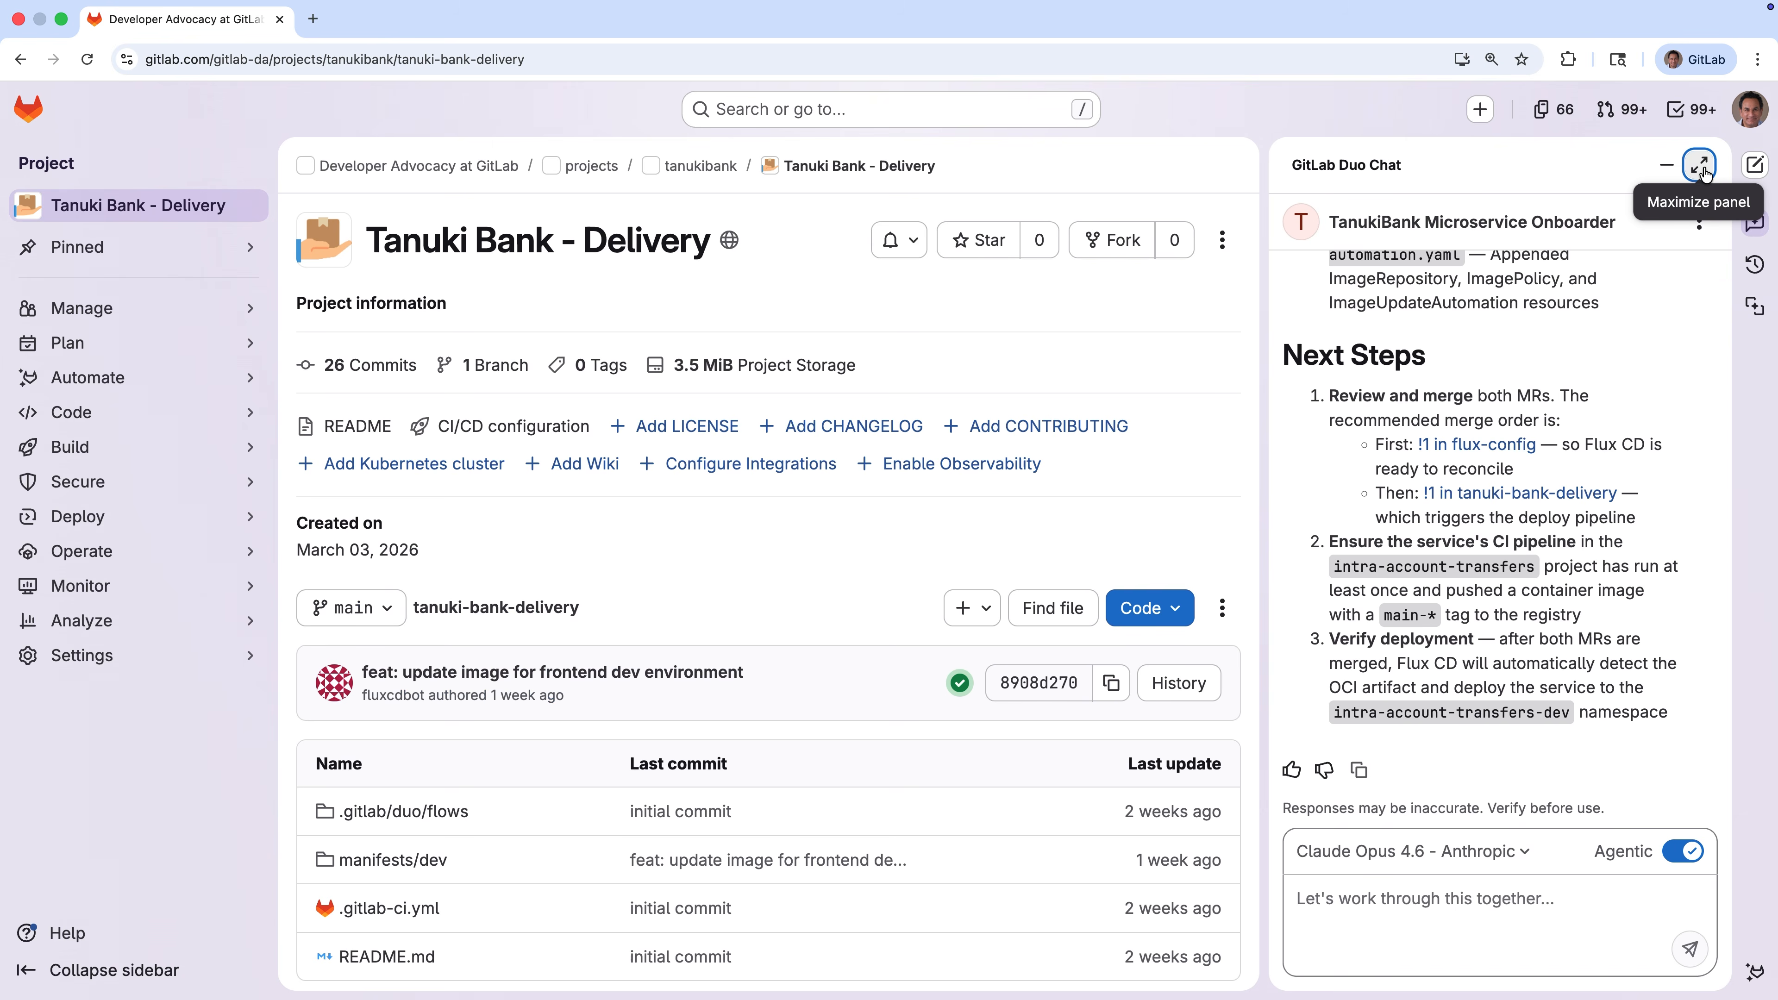
pyautogui.click(1666, 164)
# Step: Review the changes to intra-account-transfers-dev.yaml and .gitlab-ci.yml in the Tanuki Bank - Delivery onboarding merge request, then return to its overview
pyautogui.moveTo(253, 416)
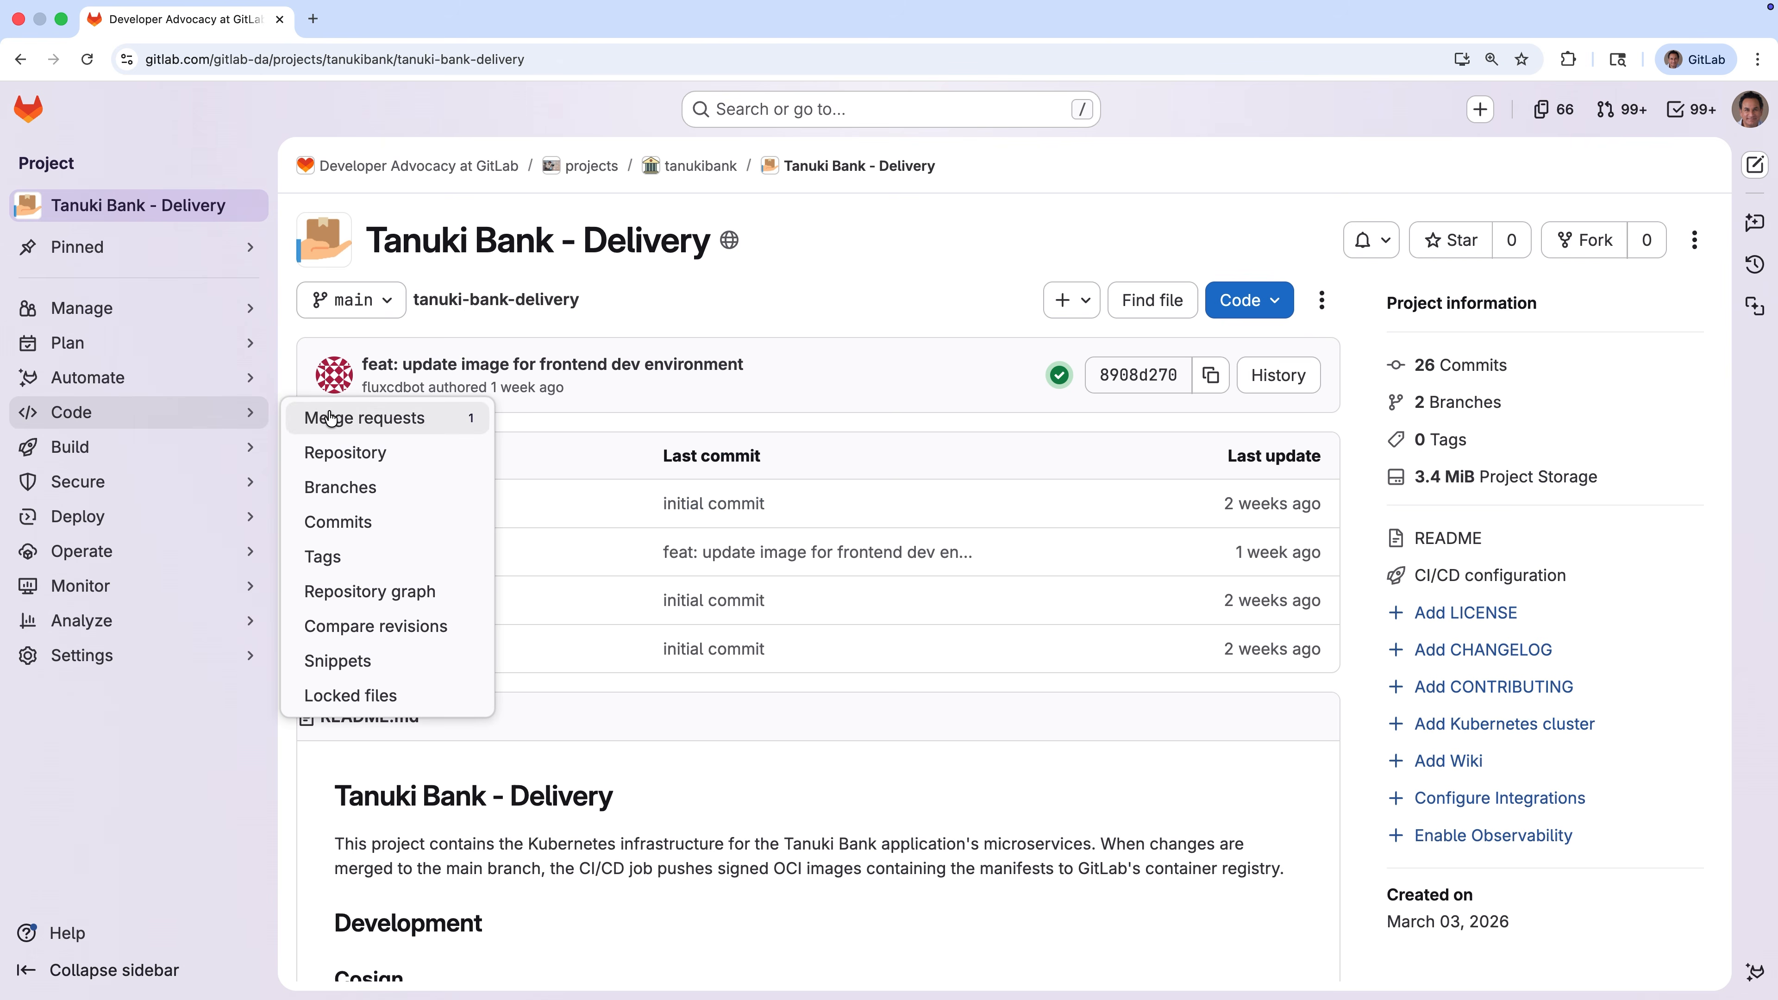
pyautogui.click(392, 419)
pyautogui.click(417, 357)
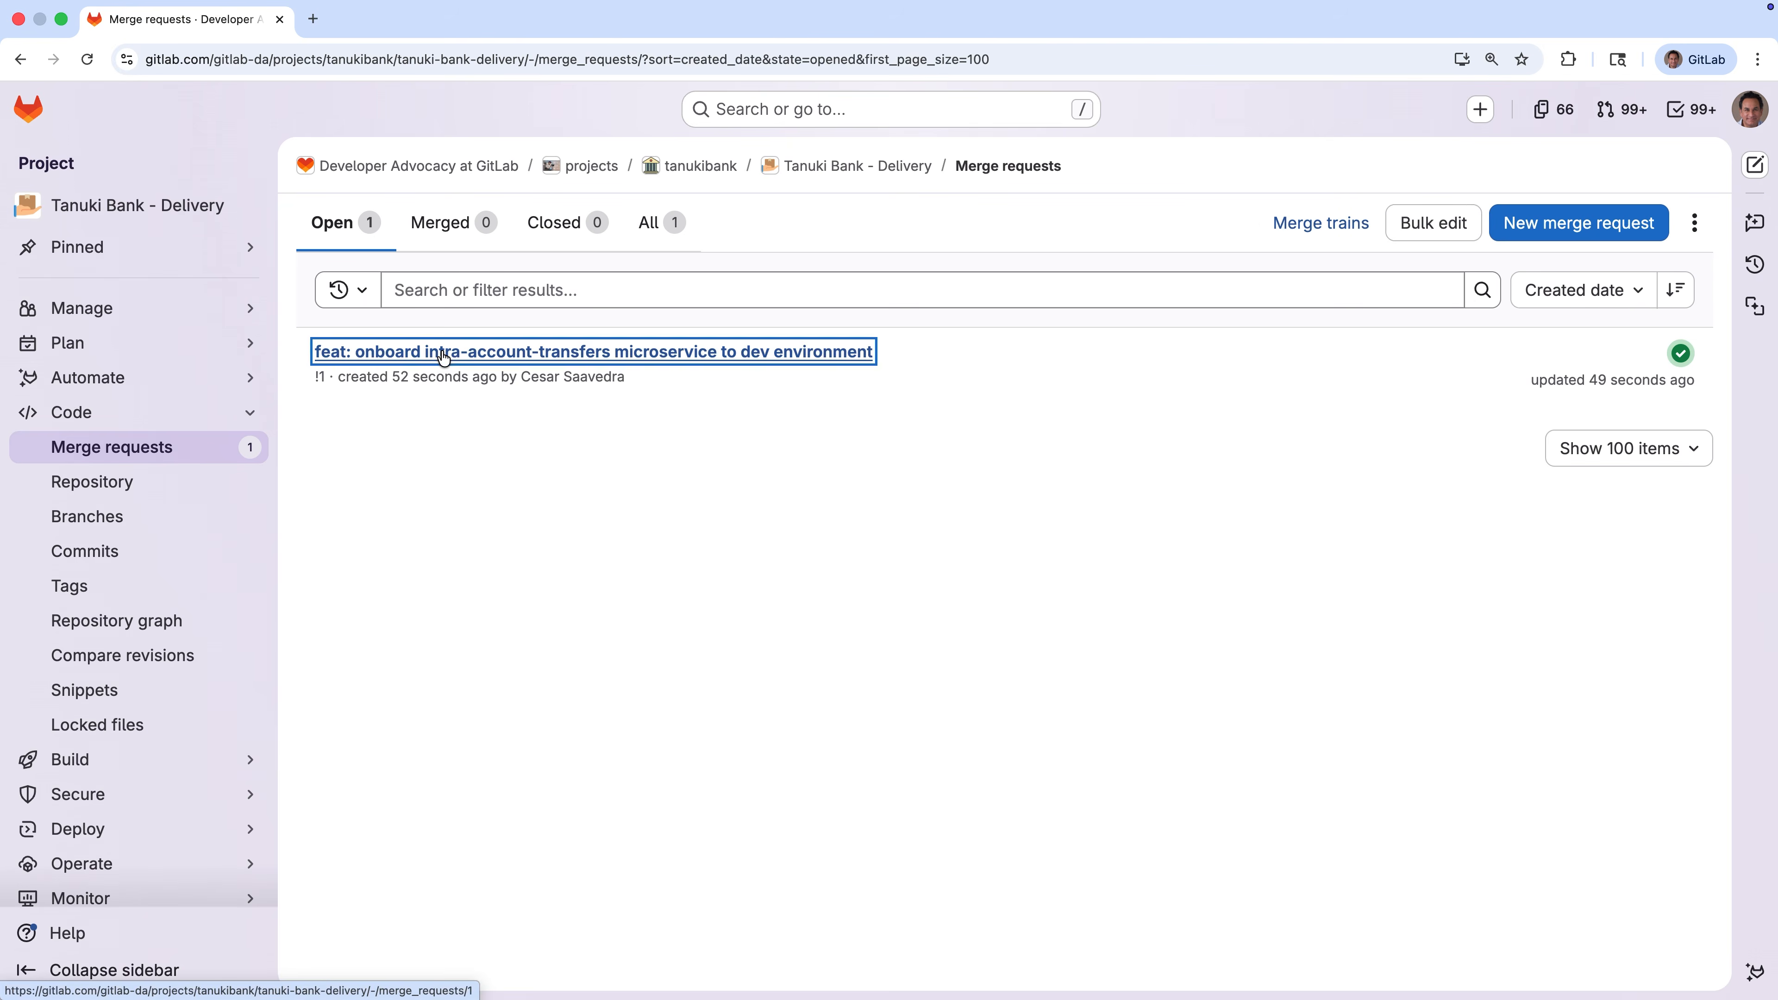
pyautogui.click(725, 331)
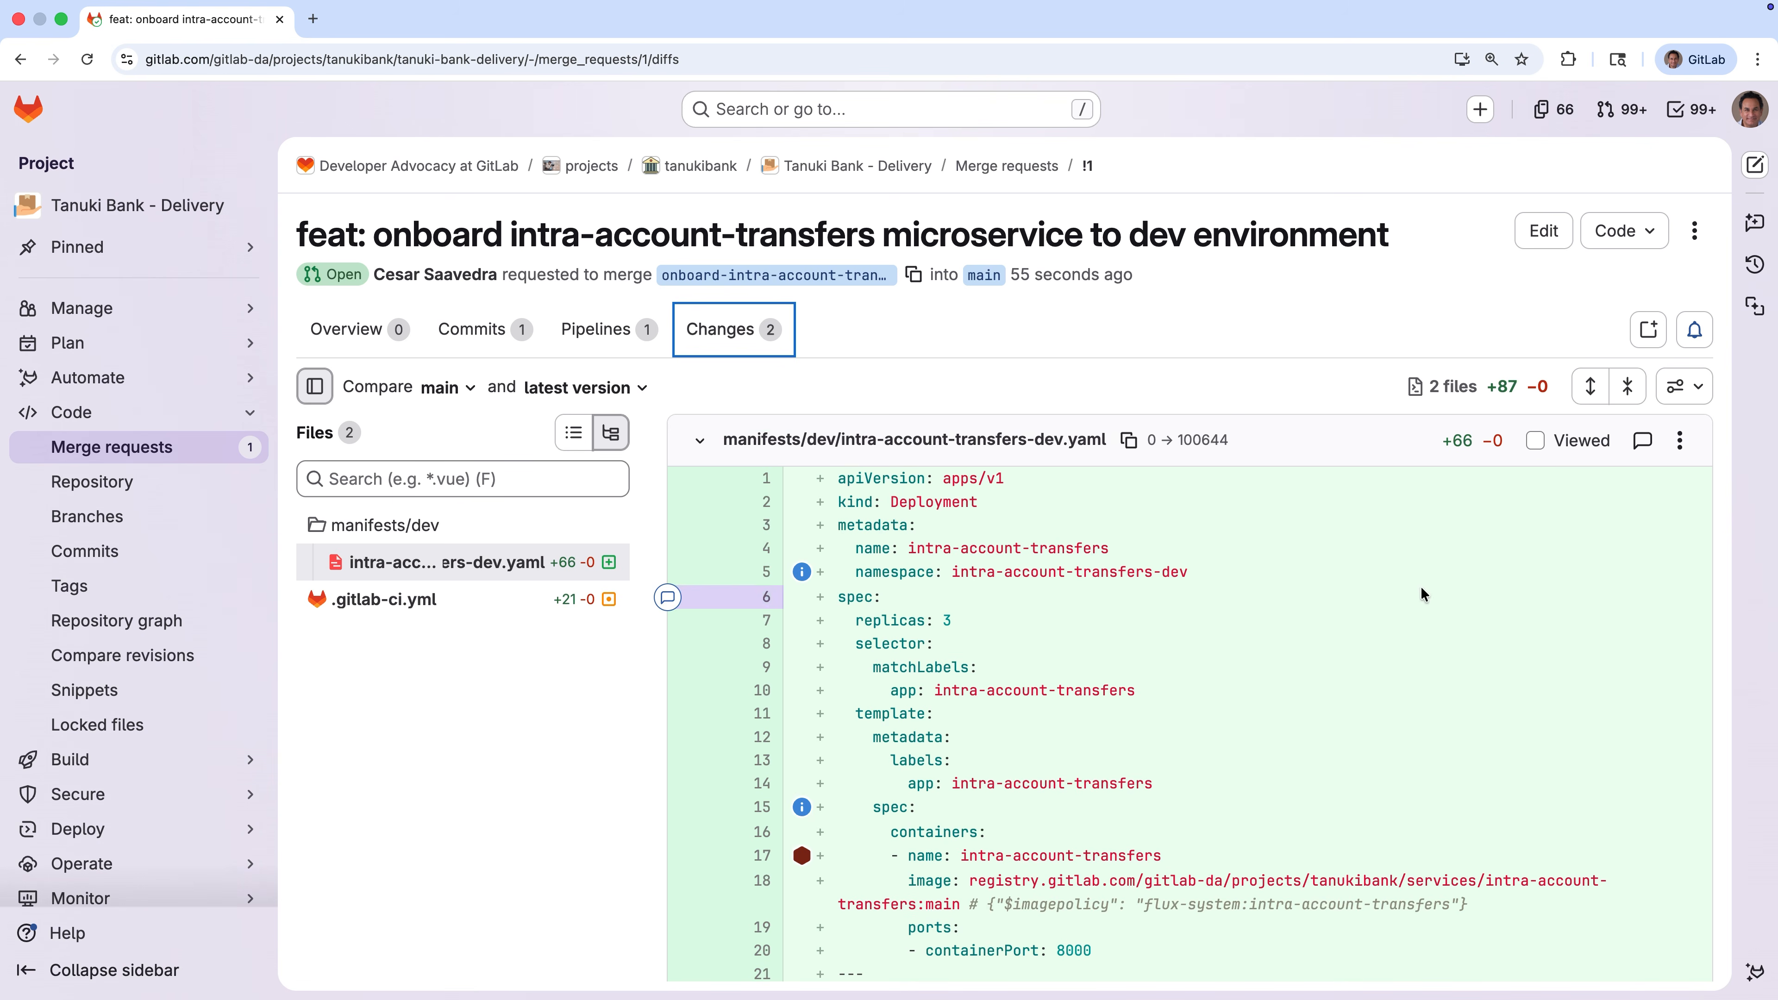
pyautogui.scroll(-3, 1638, 645)
pyautogui.scroll(-15, 1638, 651)
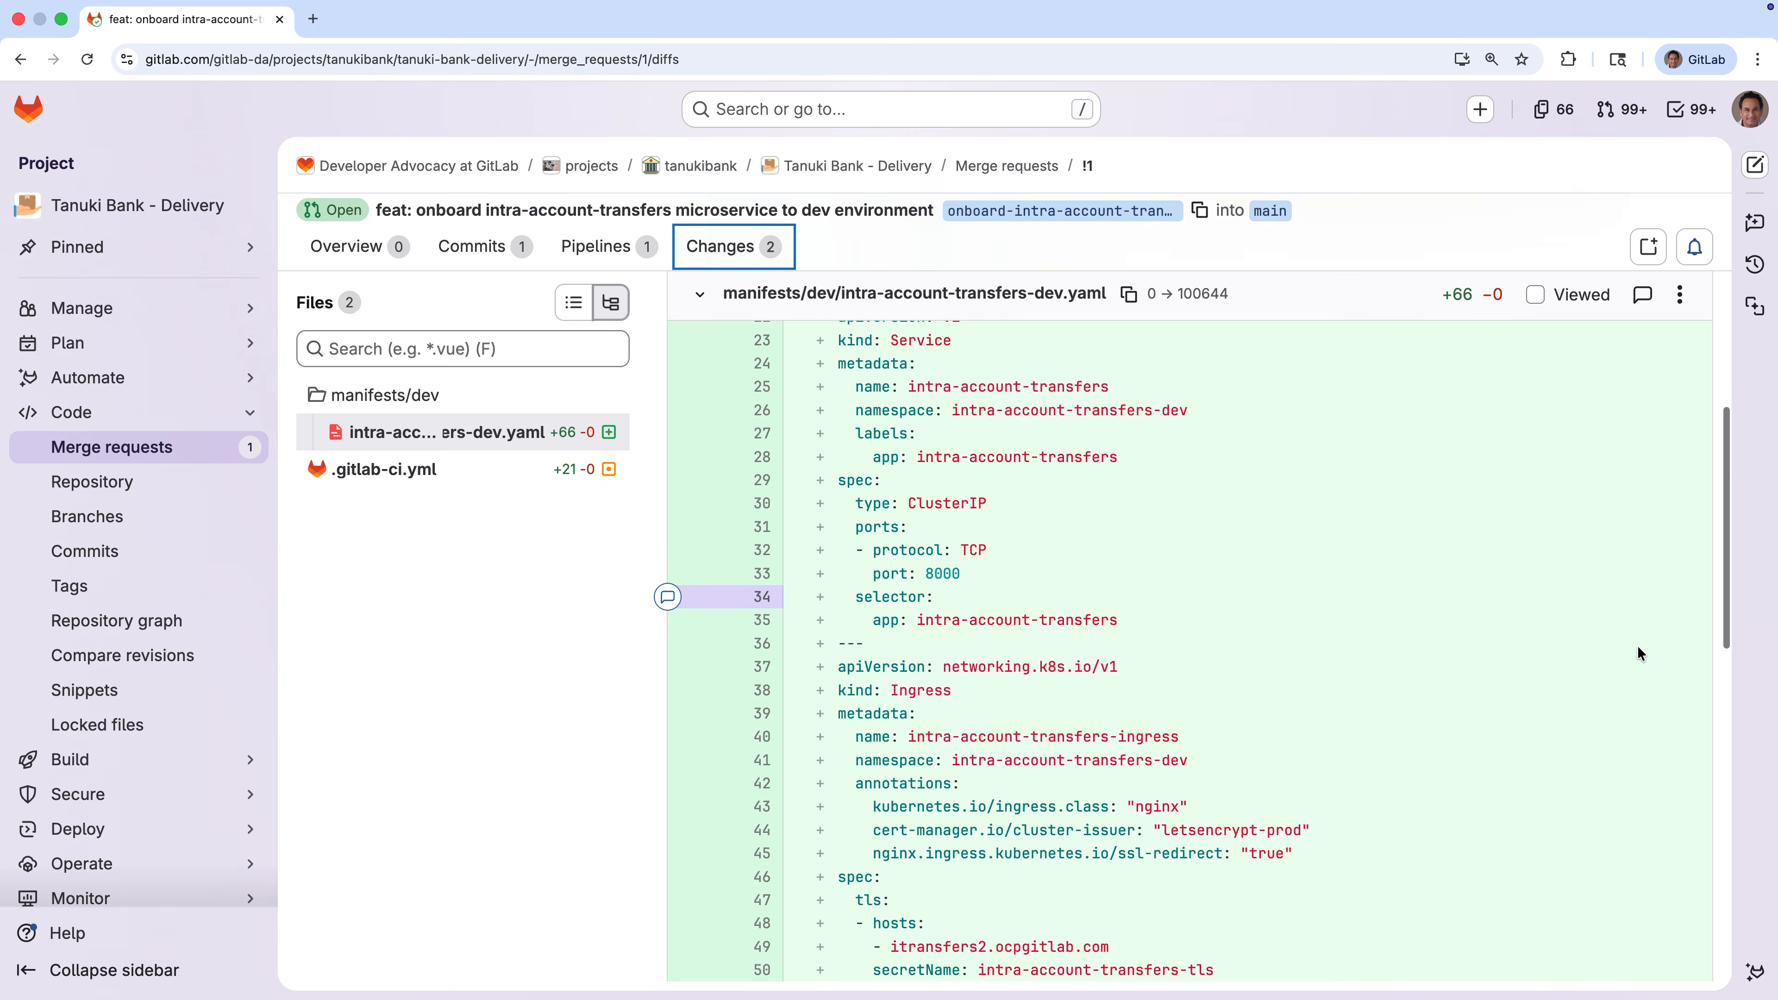
pyautogui.scroll(-10, 1638, 648)
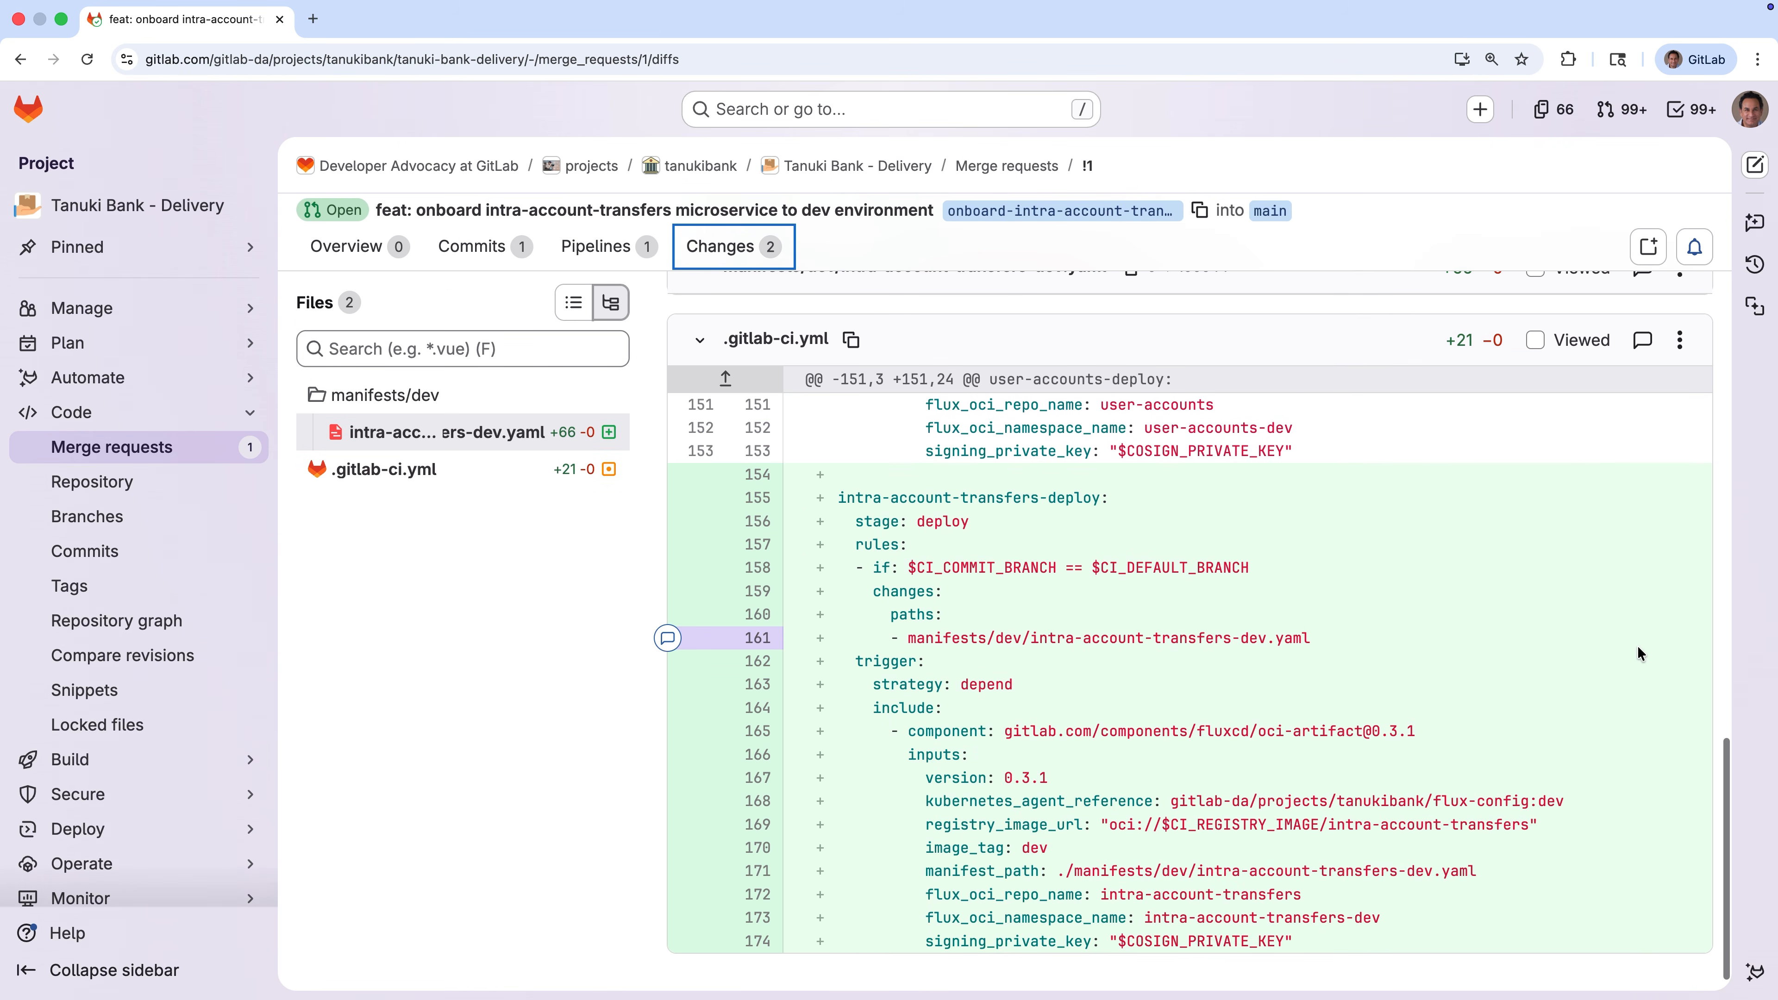
pyautogui.scroll(10, 1638, 645)
pyautogui.scroll(10, 1638, 645)
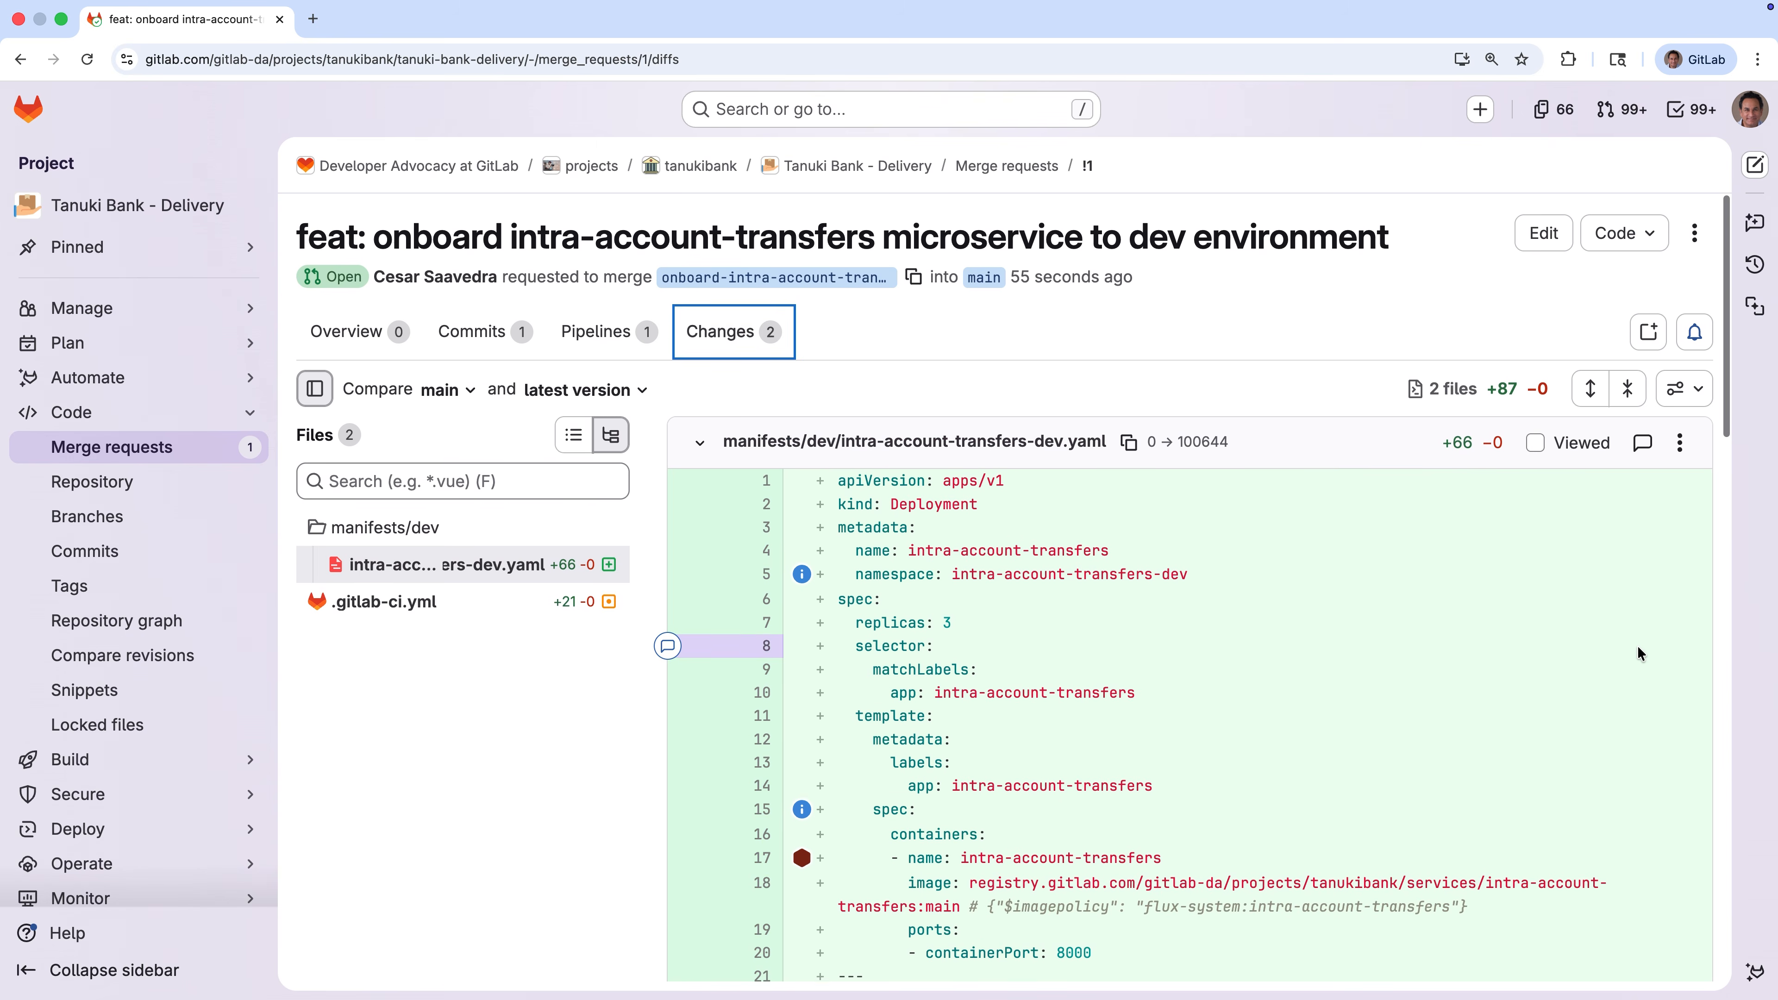
pyautogui.click(350, 330)
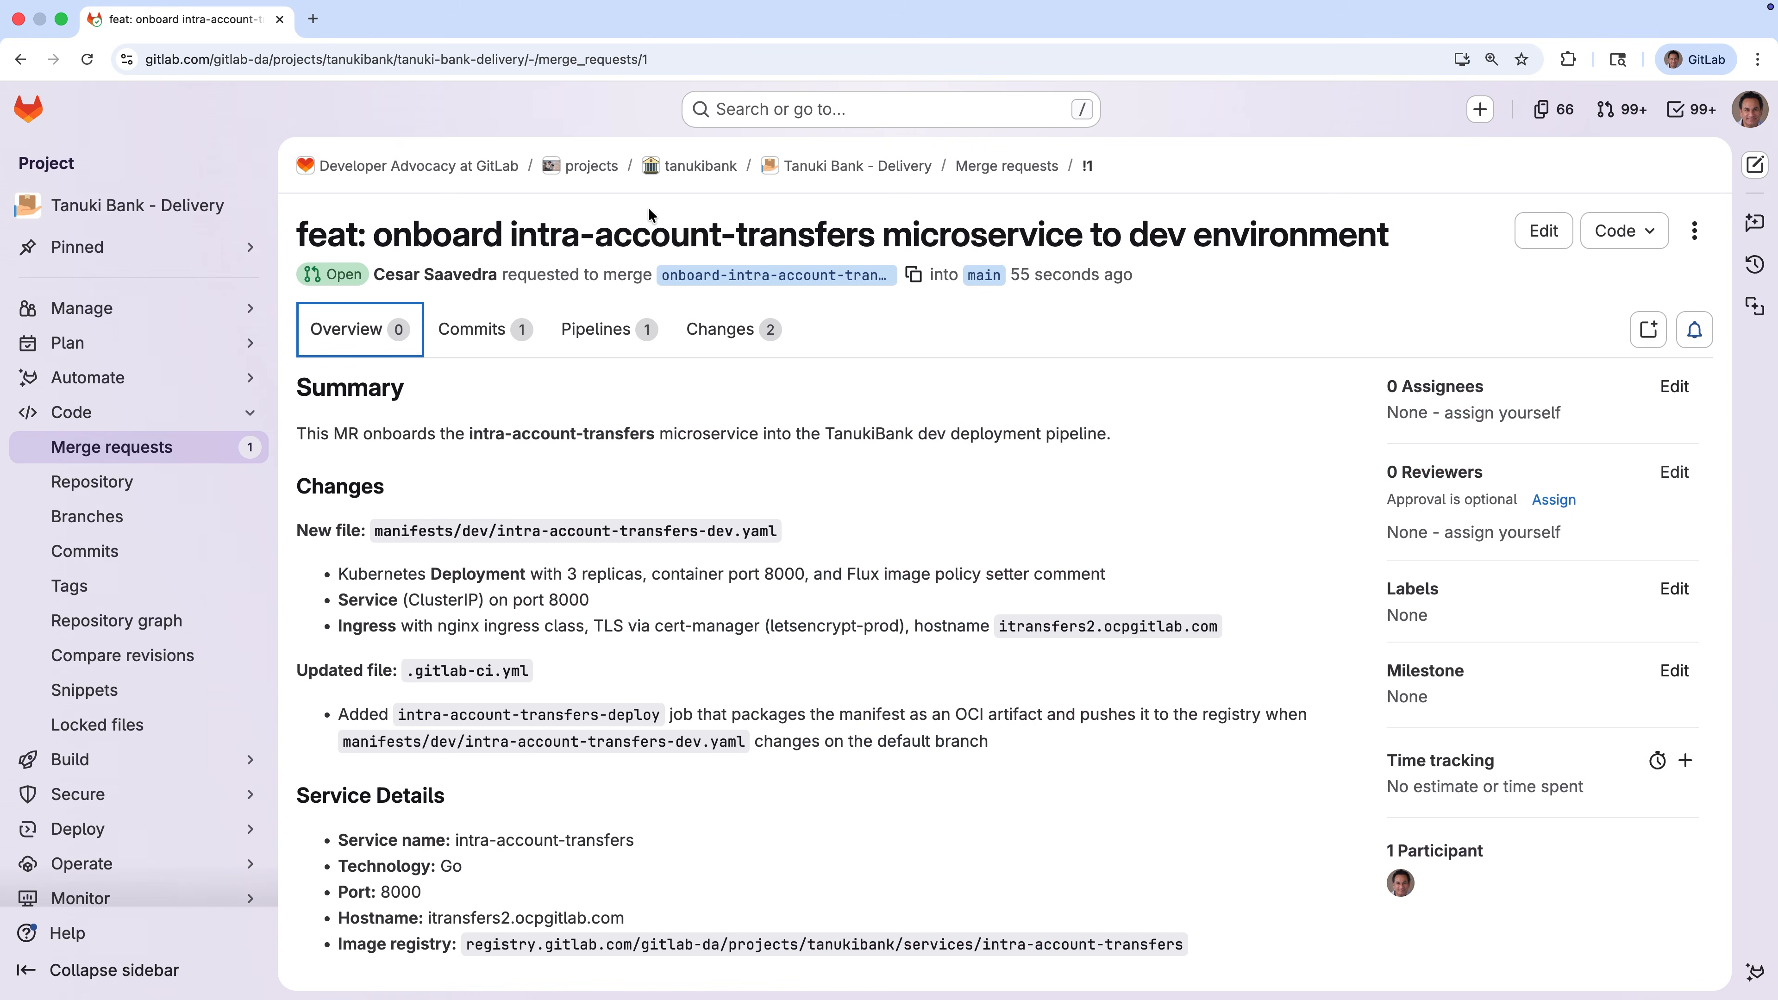
# Step: Open the onboarding merge request of the tanukibank group's Flux Config project and review its changes to image-update-automation.yaml and intra-account-transfers.yaml
pyautogui.click(700, 168)
pyautogui.click(455, 812)
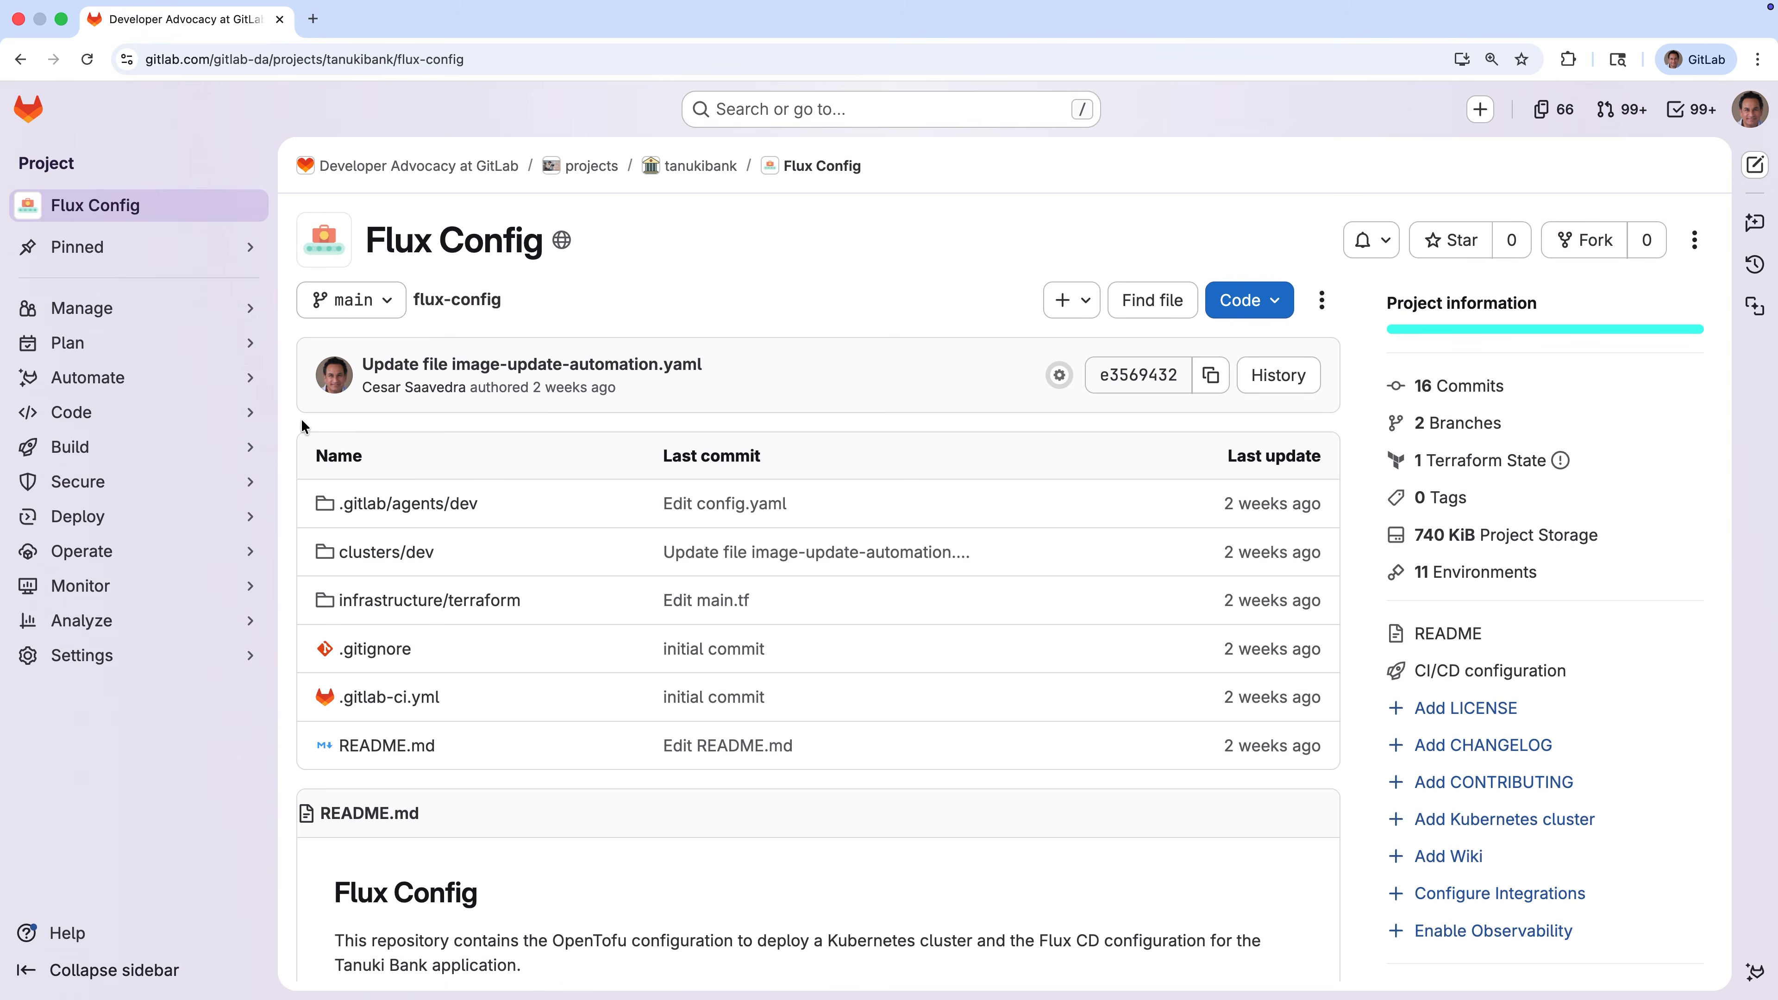
pyautogui.moveTo(252, 412)
pyautogui.click(392, 413)
pyautogui.click(440, 353)
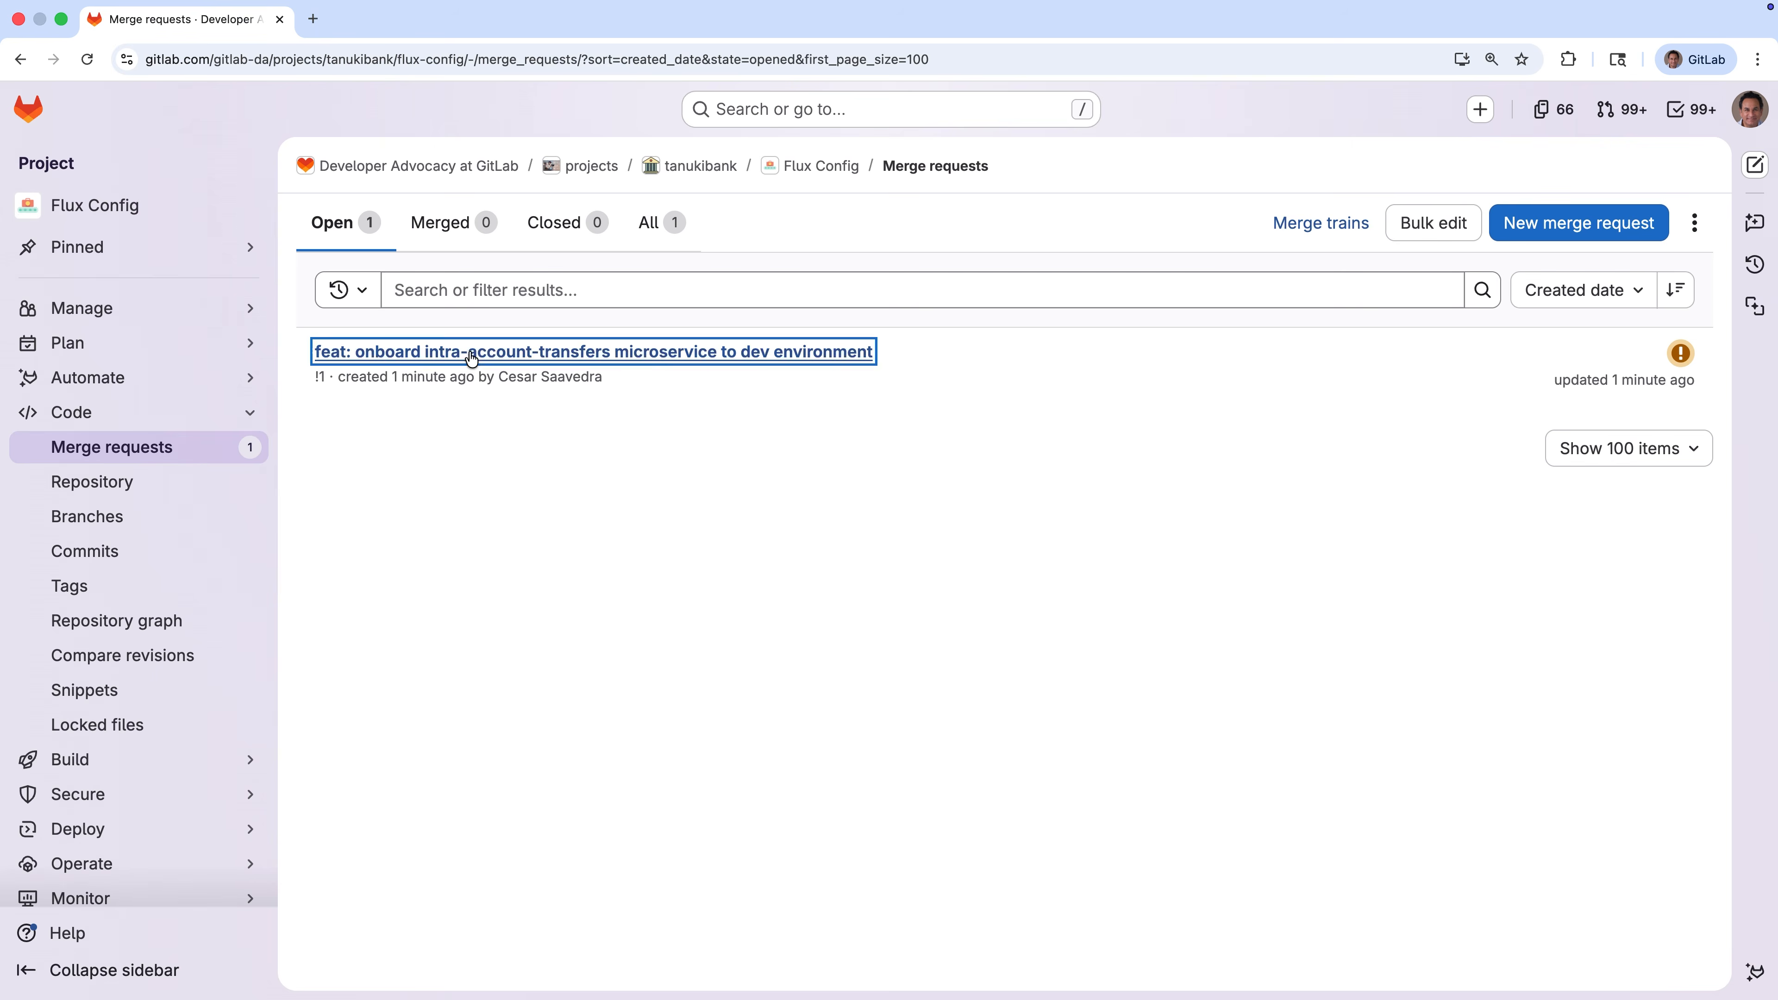
pyautogui.click(721, 330)
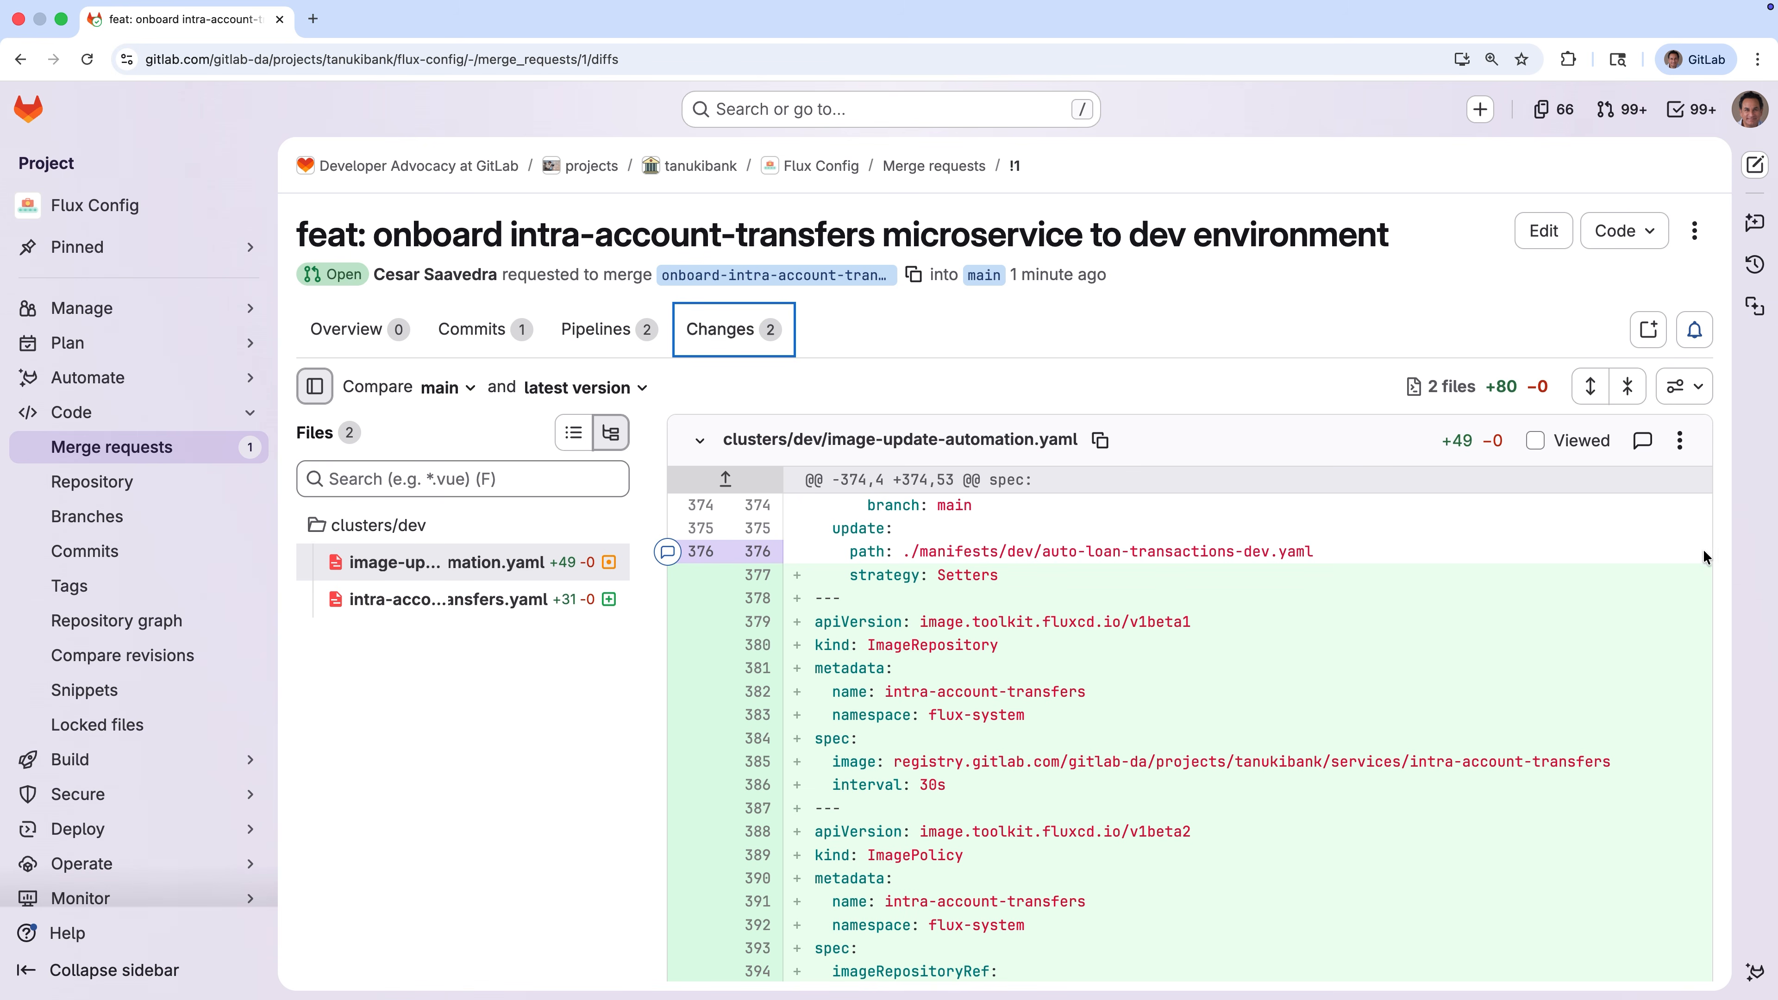
pyautogui.scroll(-5, 1723, 556)
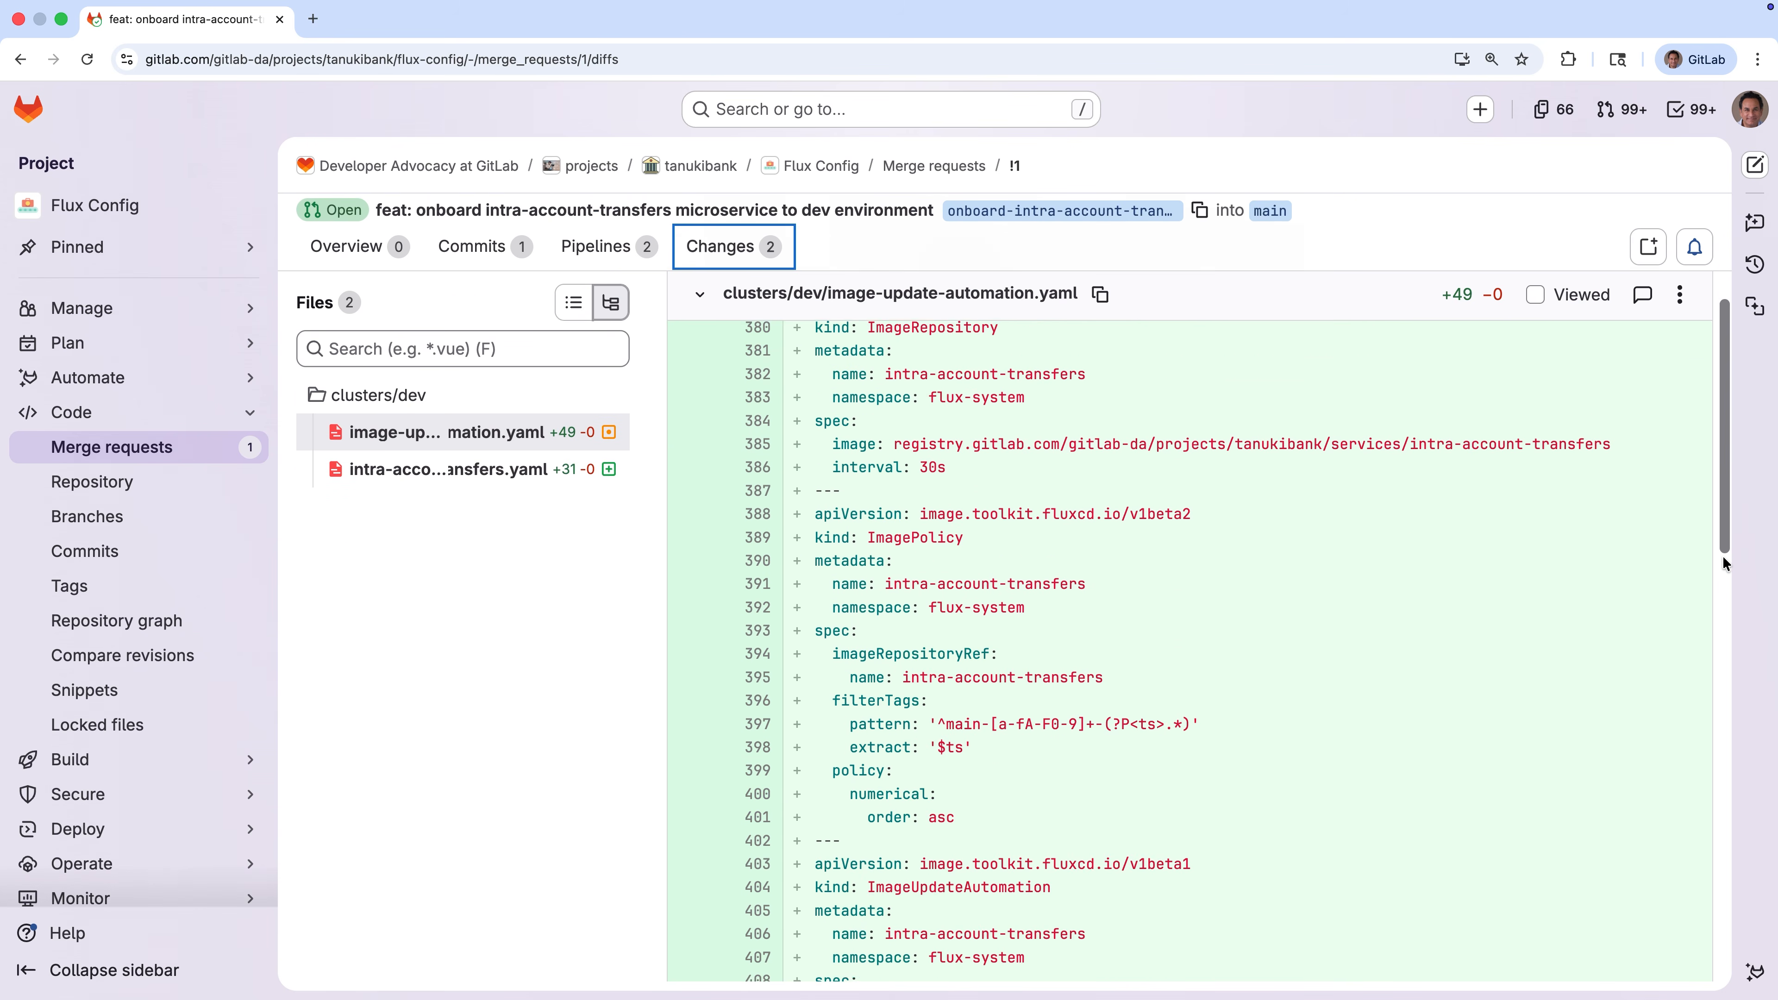
pyautogui.scroll(-12, 1723, 556)
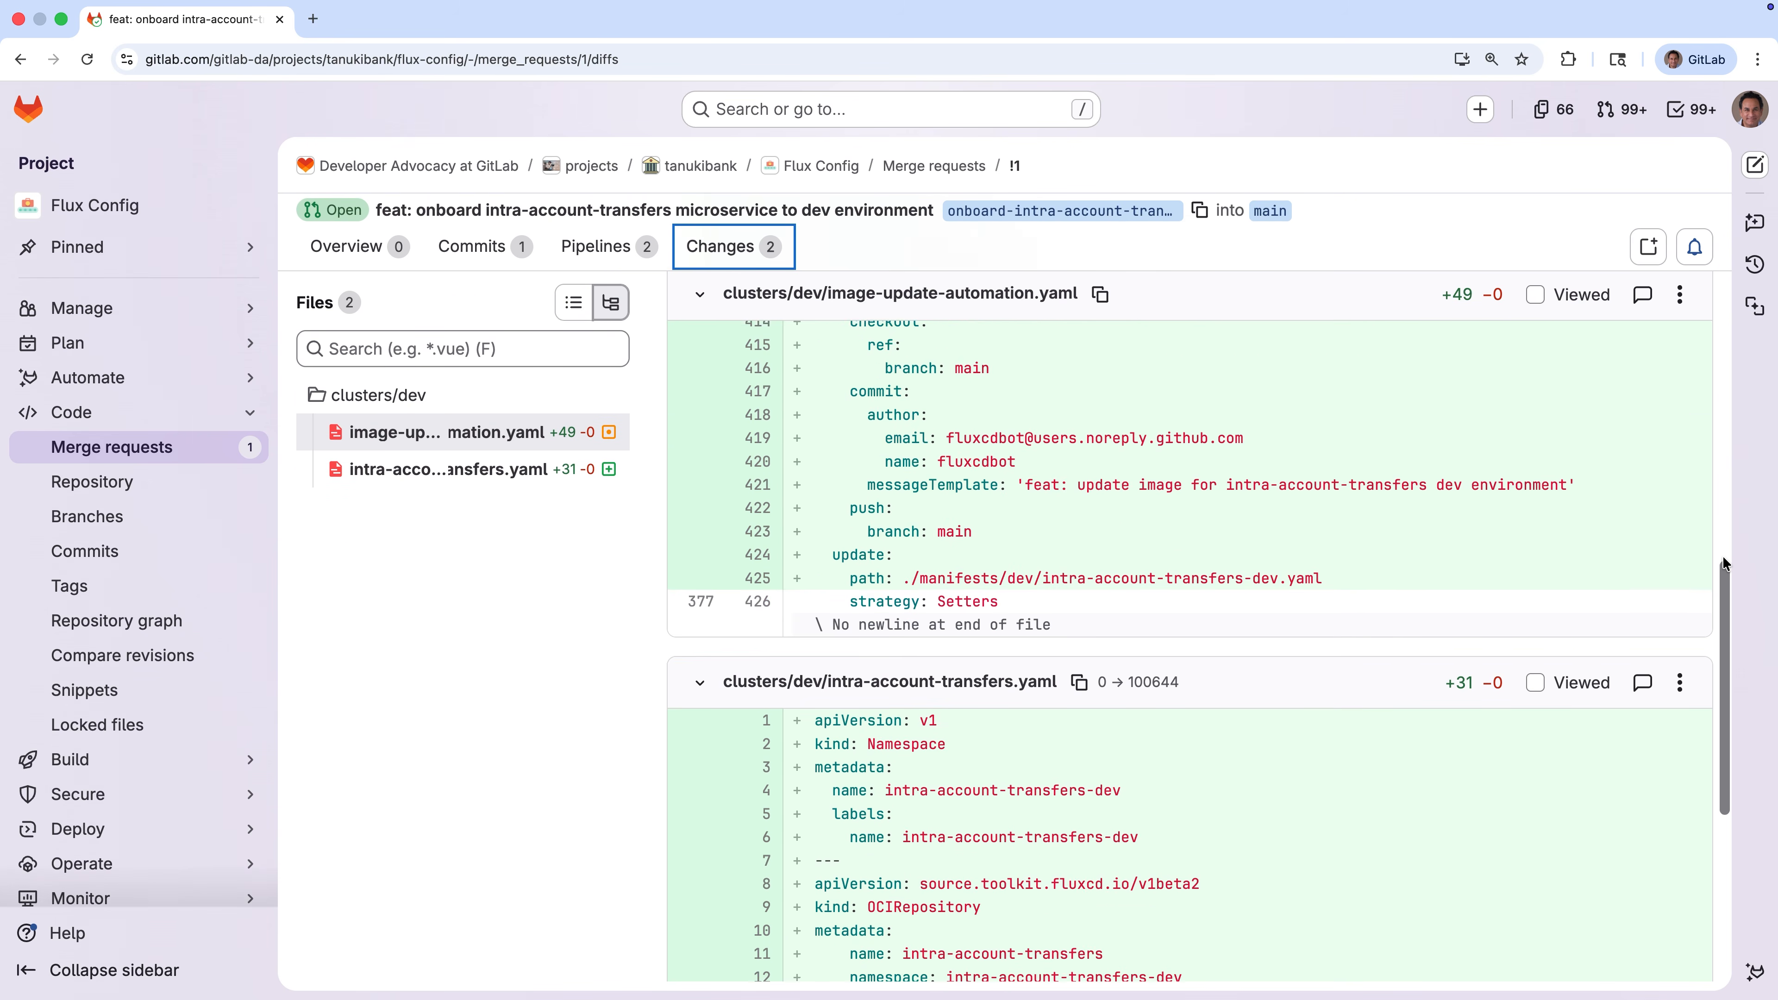
pyautogui.scroll(-10, 1723, 561)
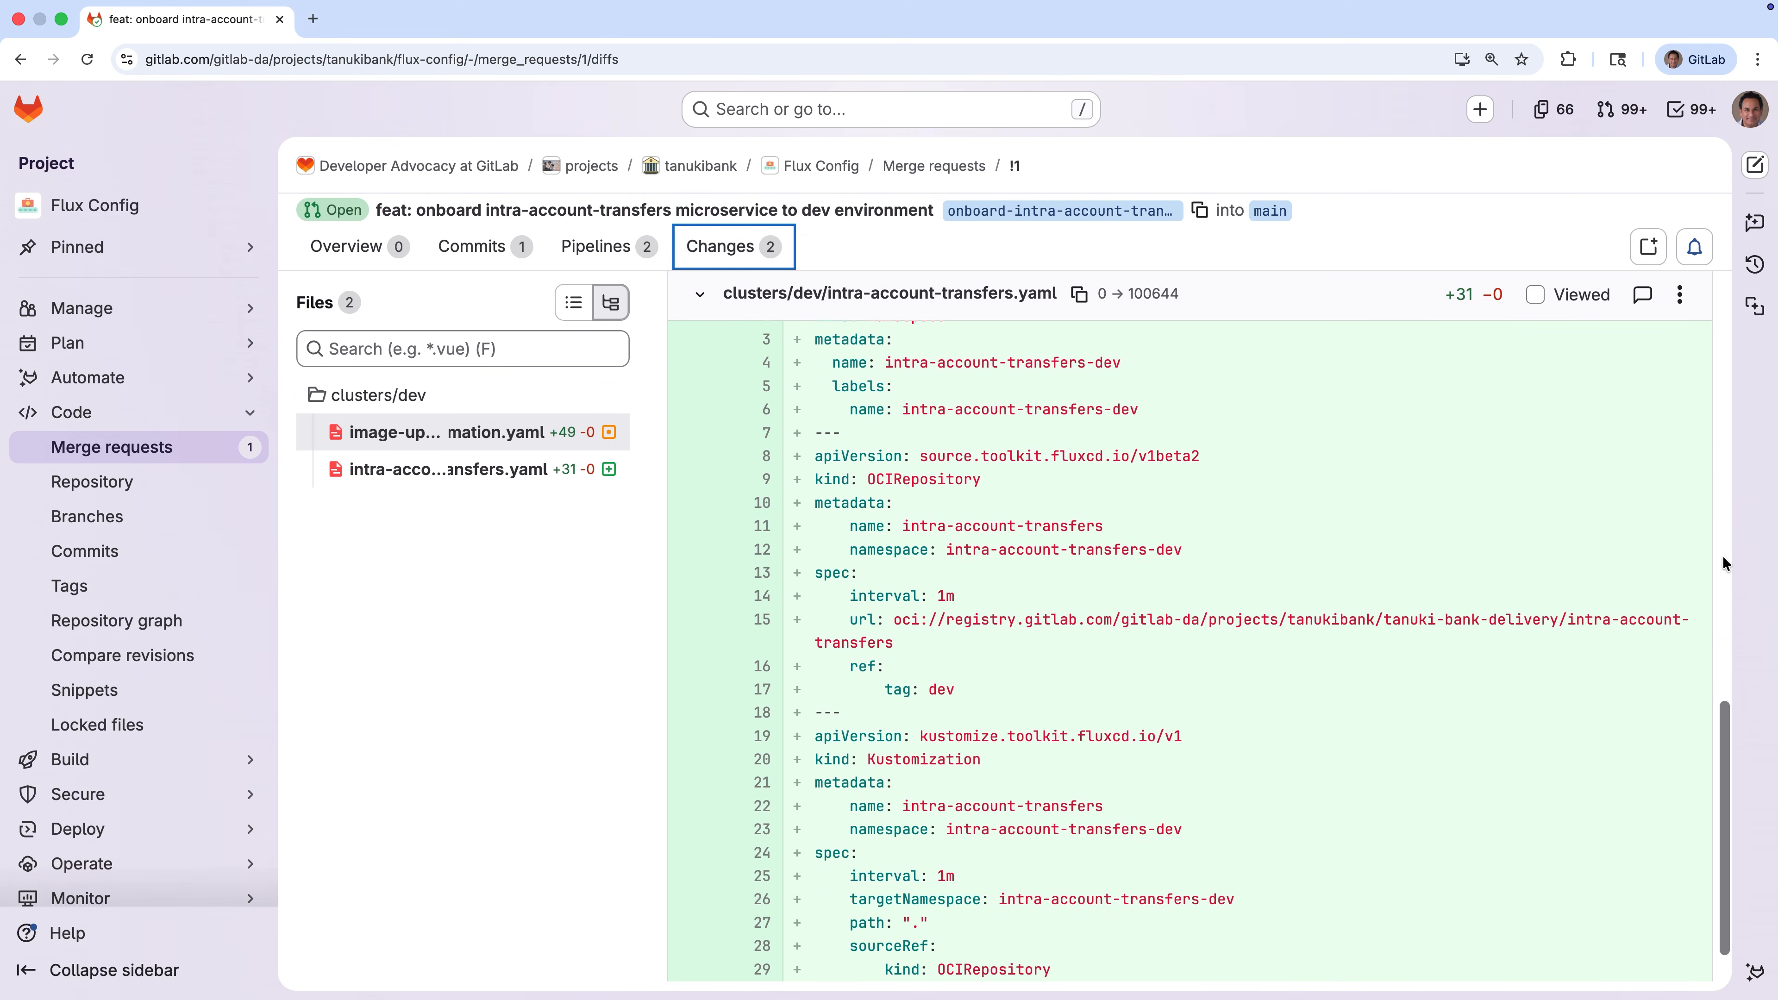
pyautogui.scroll(20, 1723, 556)
# Step: Return to the overview of the Flux Config onboarding merge request and merge it into main
pyautogui.click(350, 339)
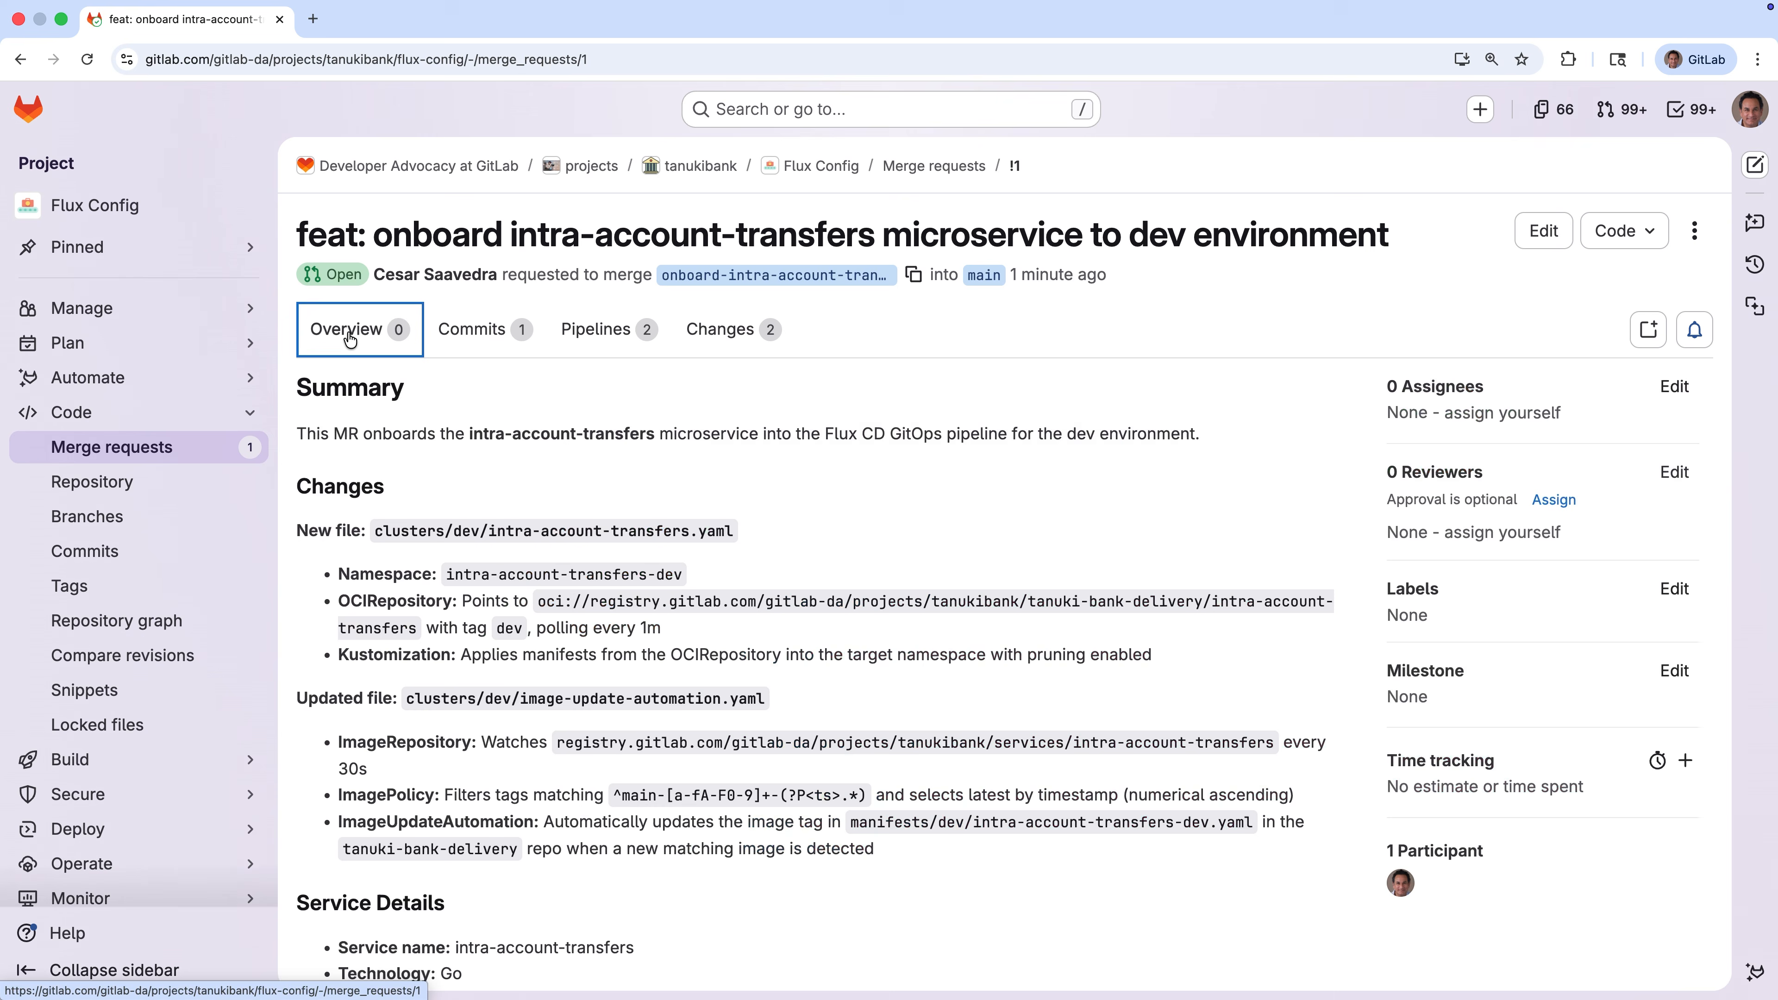
pyautogui.scroll(-15, 1357, 578)
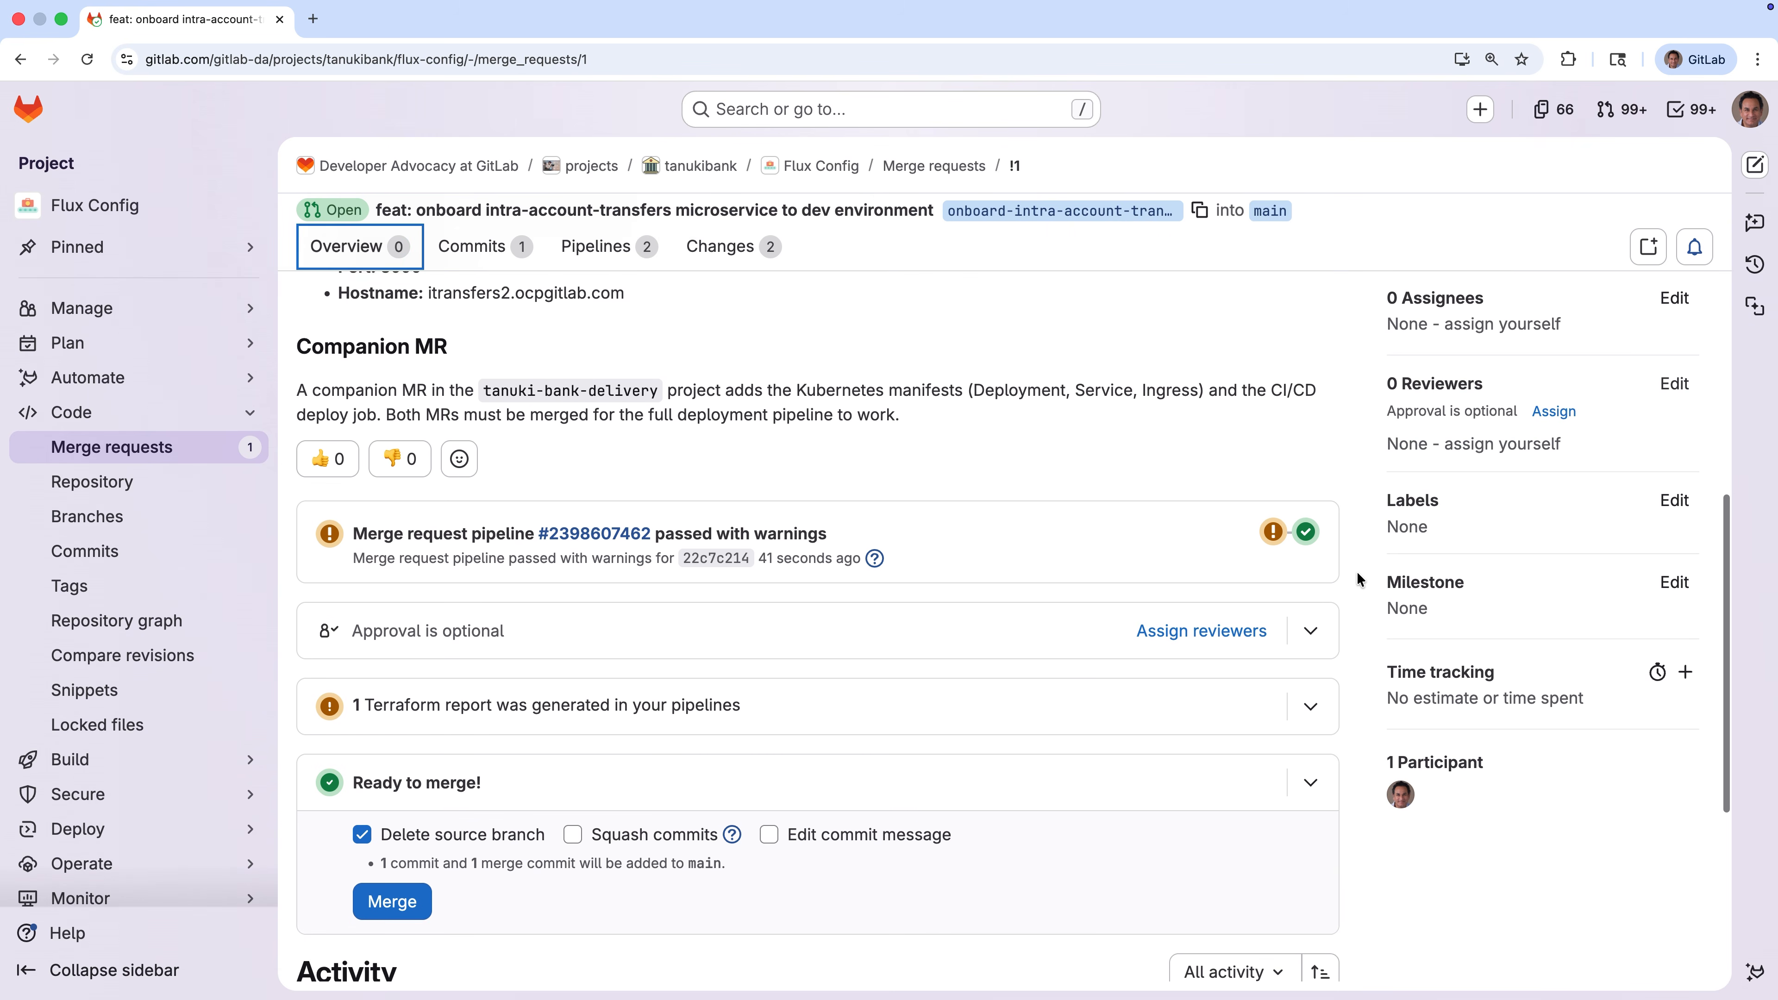
pyautogui.scroll(-3, 1357, 579)
pyautogui.click(392, 902)
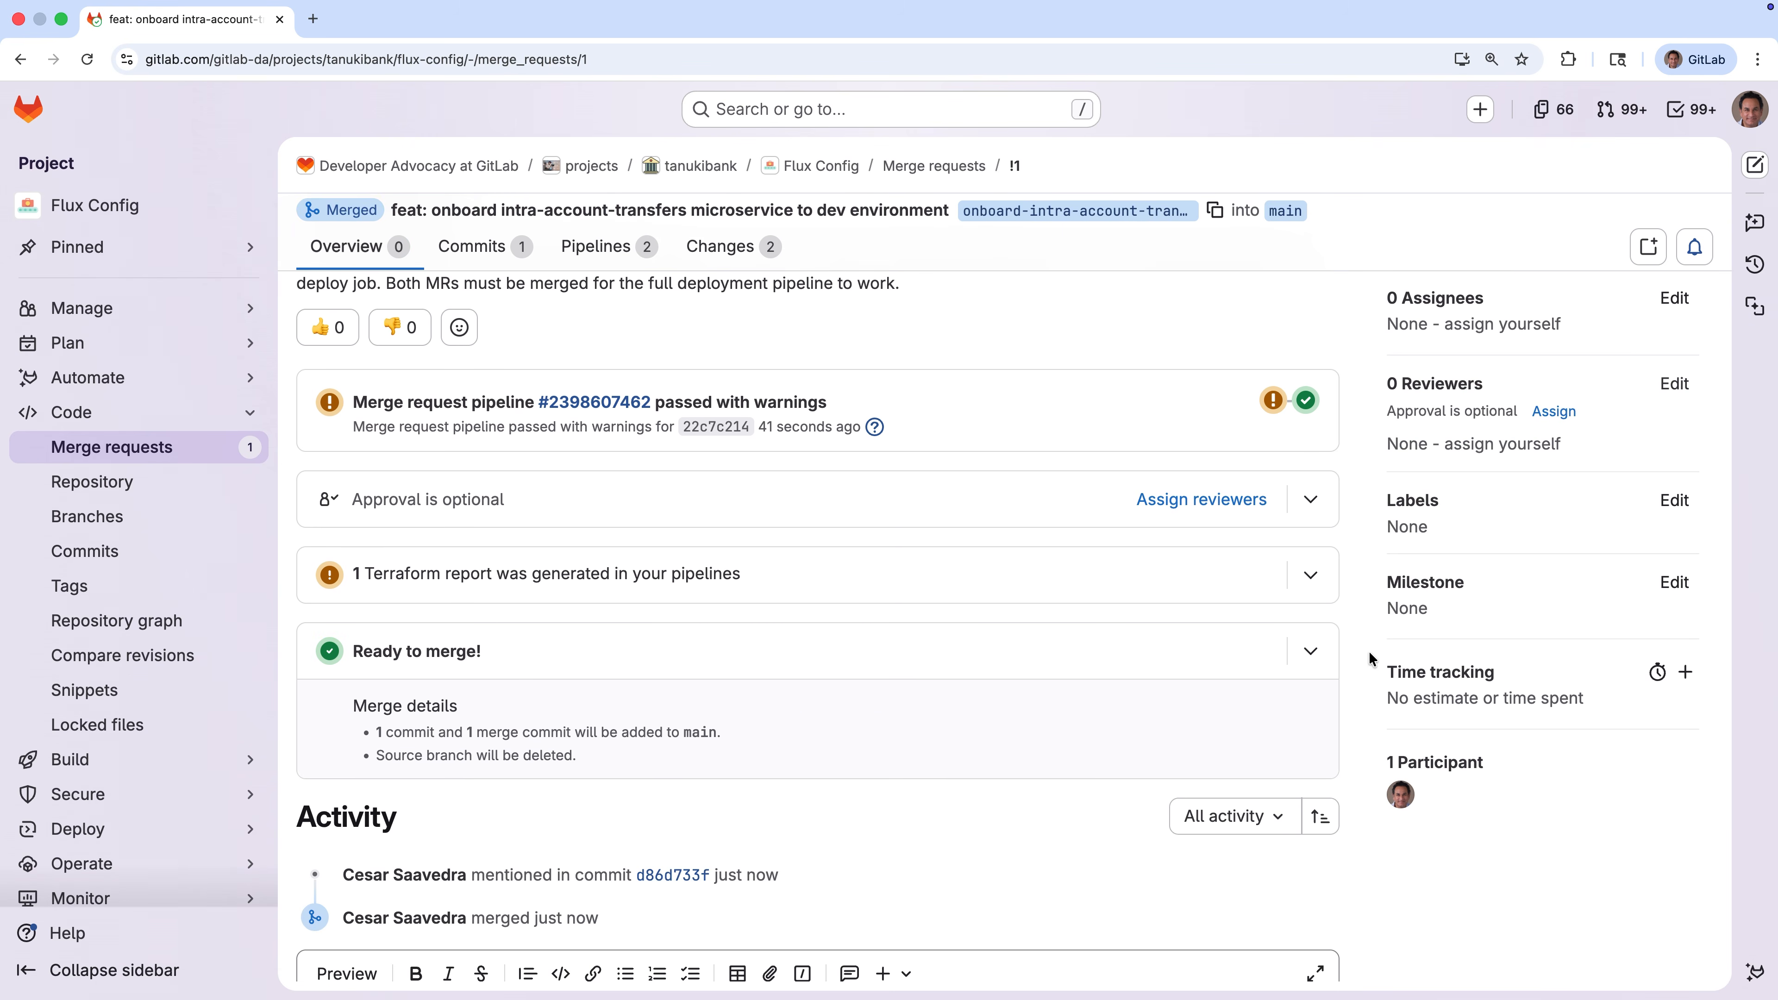
pyautogui.scroll(15, 1370, 654)
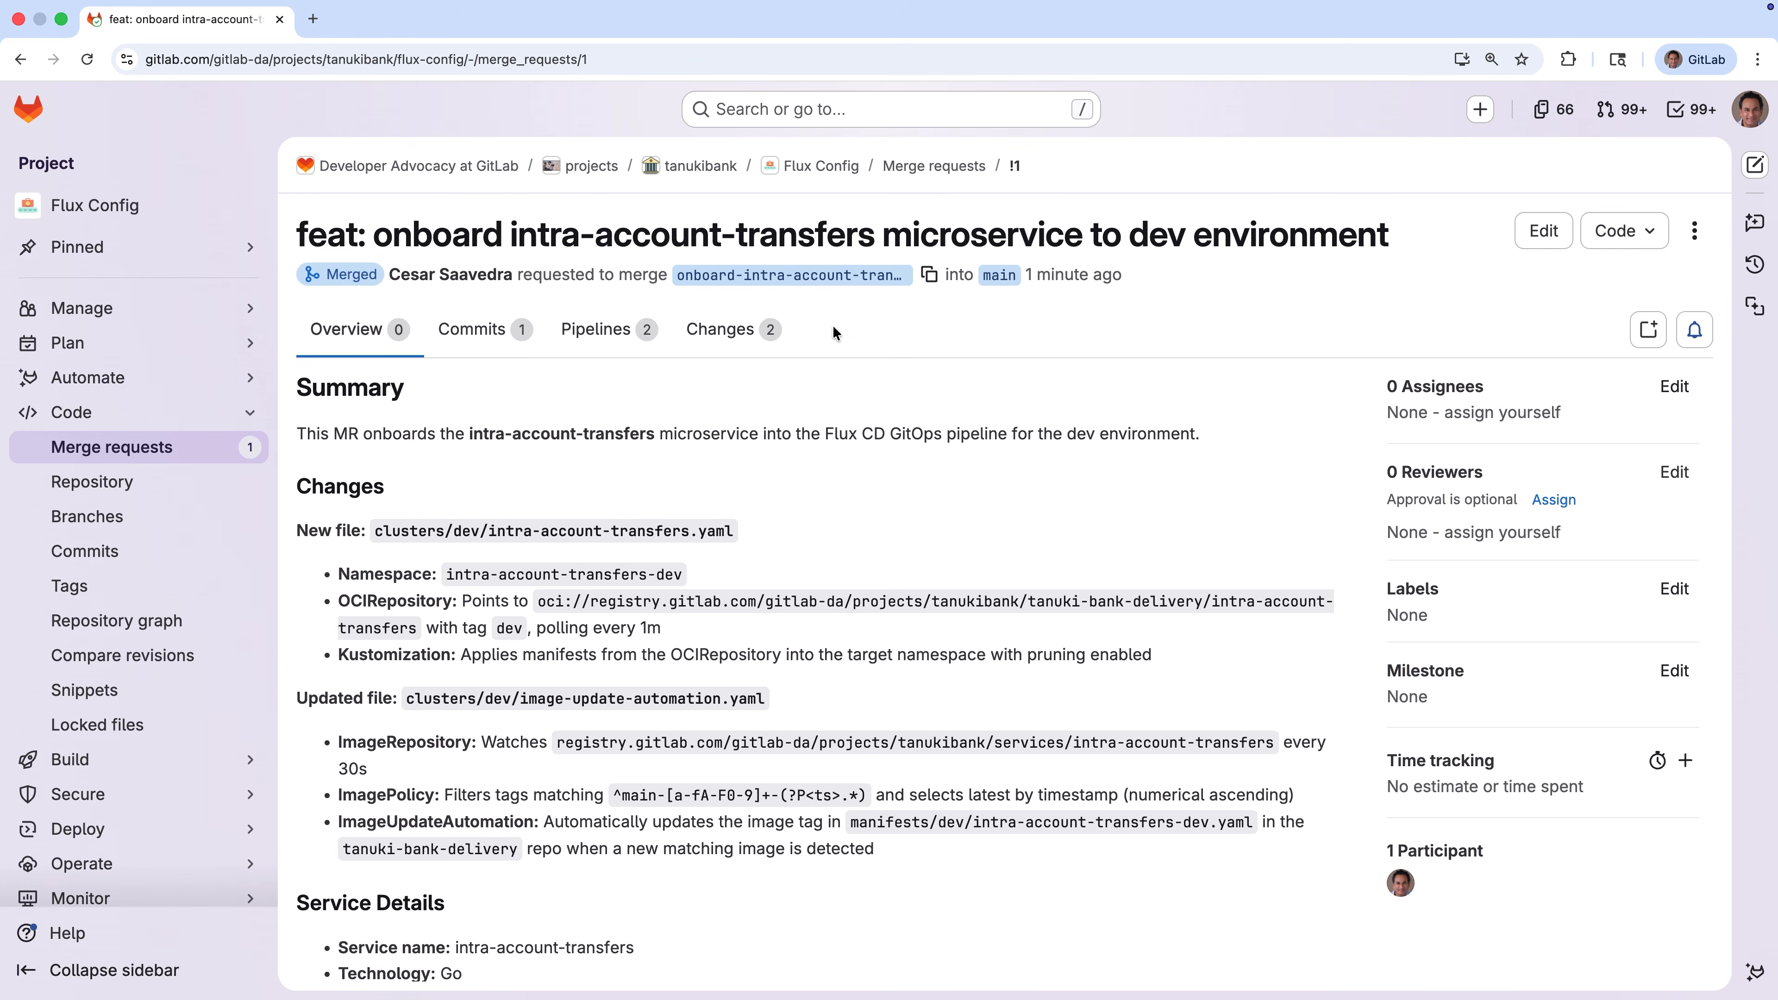
# Step: Open the onboarding merge request of the tanukibank group's Tanuki Bank - Delivery project and merge it into main
pyautogui.click(704, 168)
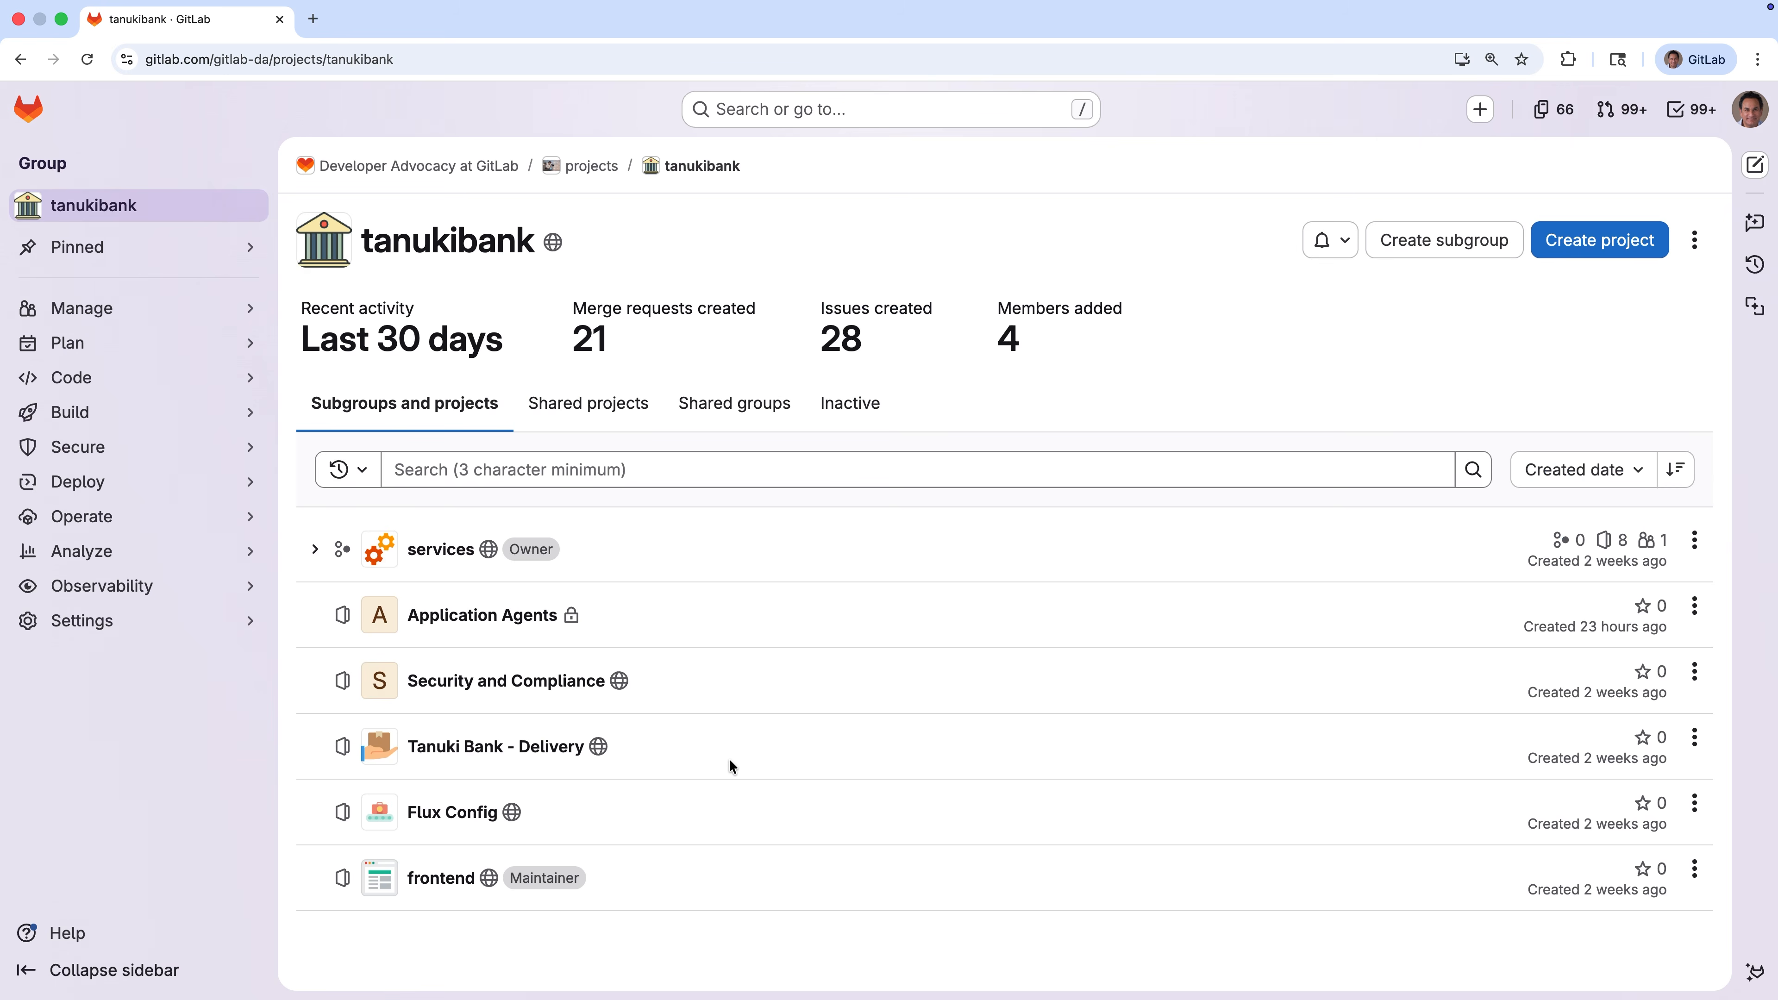
pyautogui.click(525, 747)
pyautogui.moveTo(277, 414)
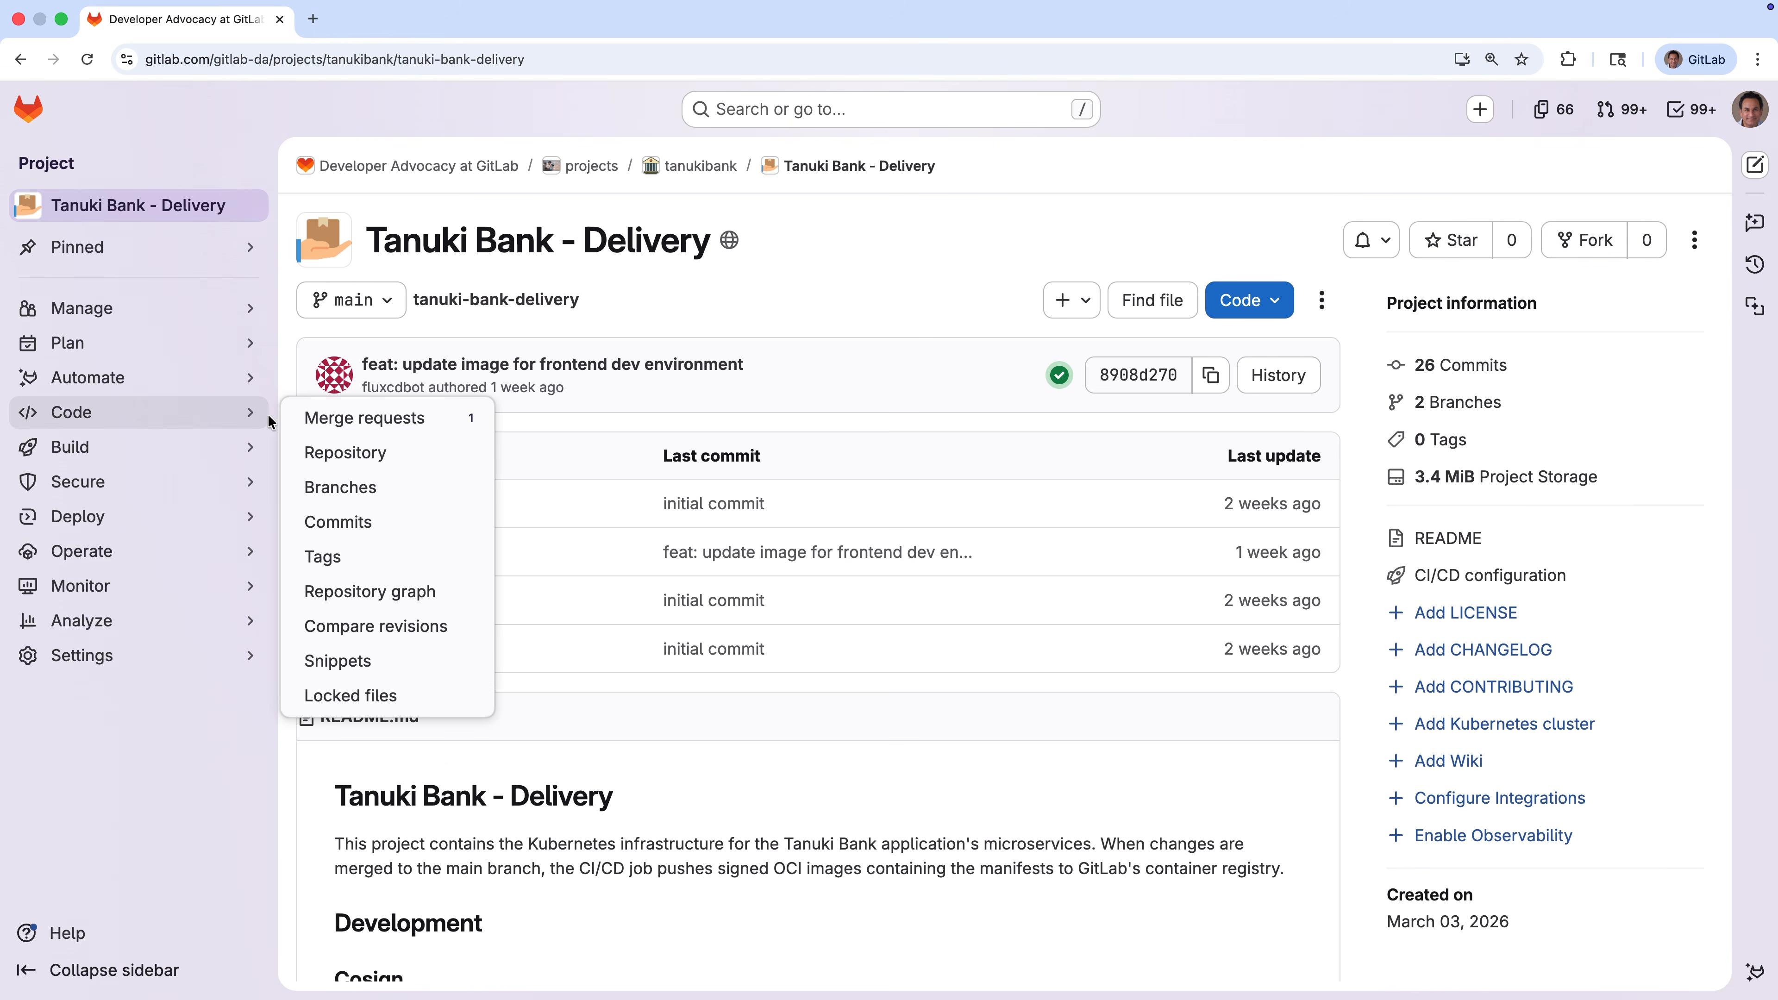
pyautogui.click(361, 413)
pyautogui.click(595, 350)
pyautogui.scroll(-10, 1348, 626)
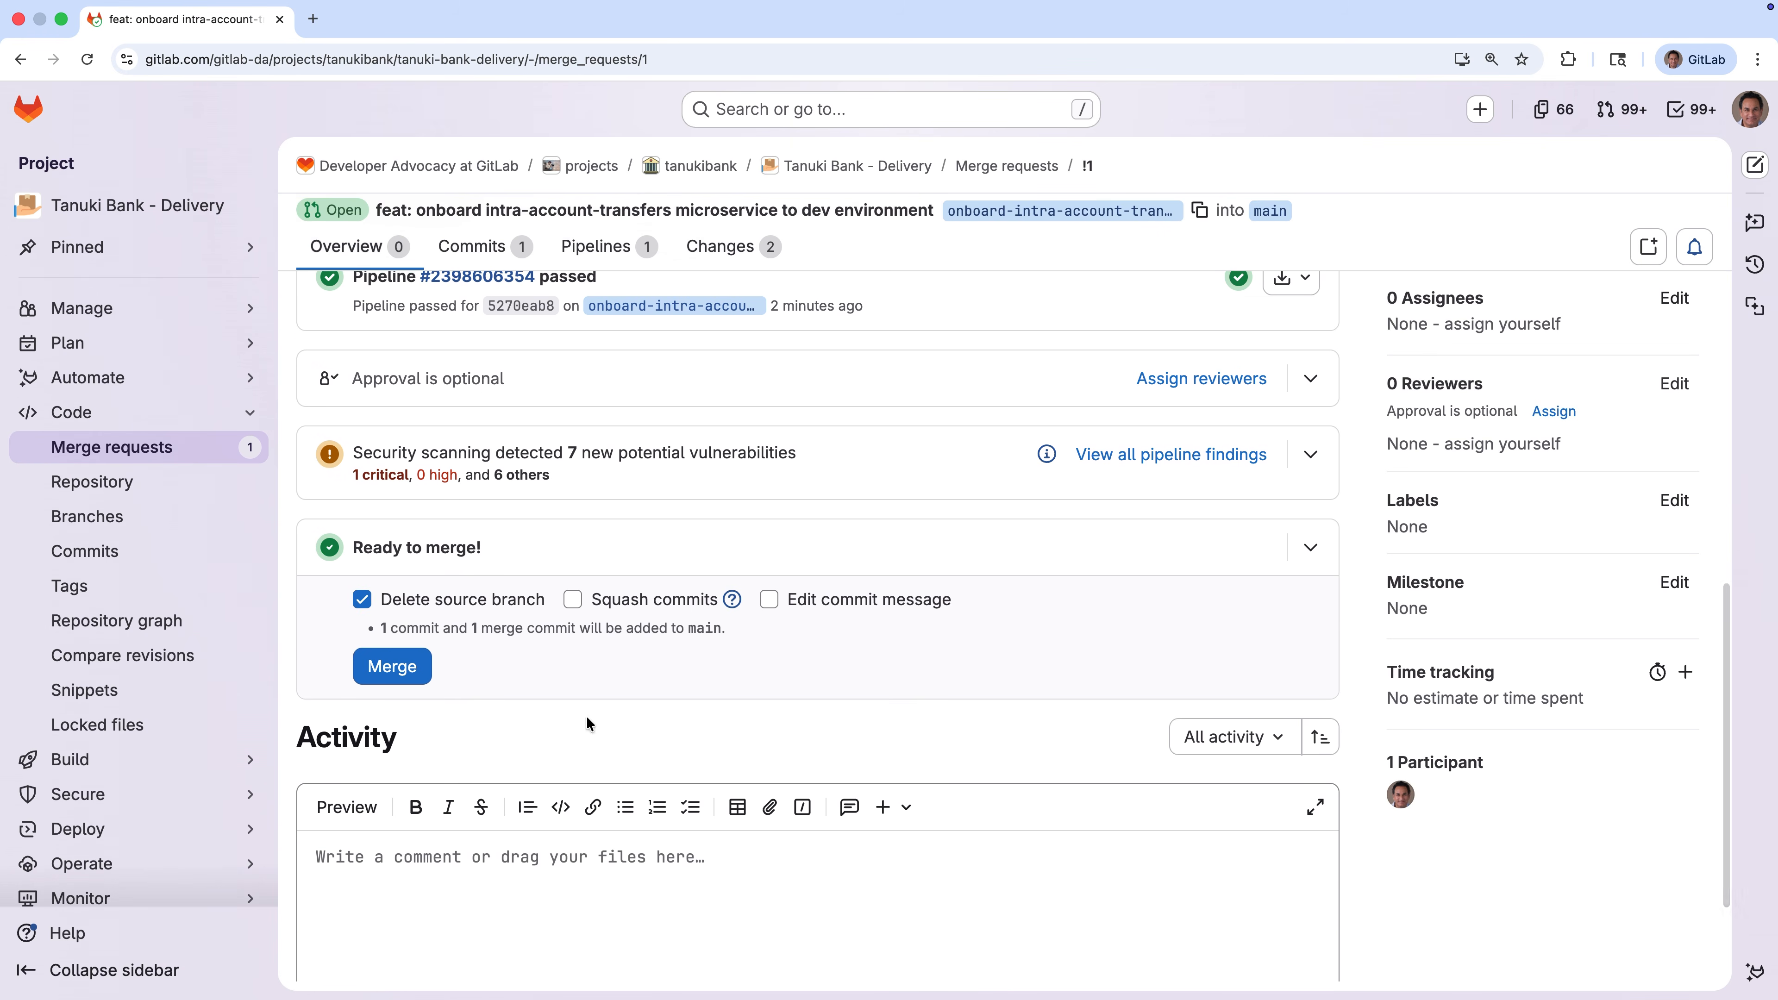
pyautogui.click(414, 674)
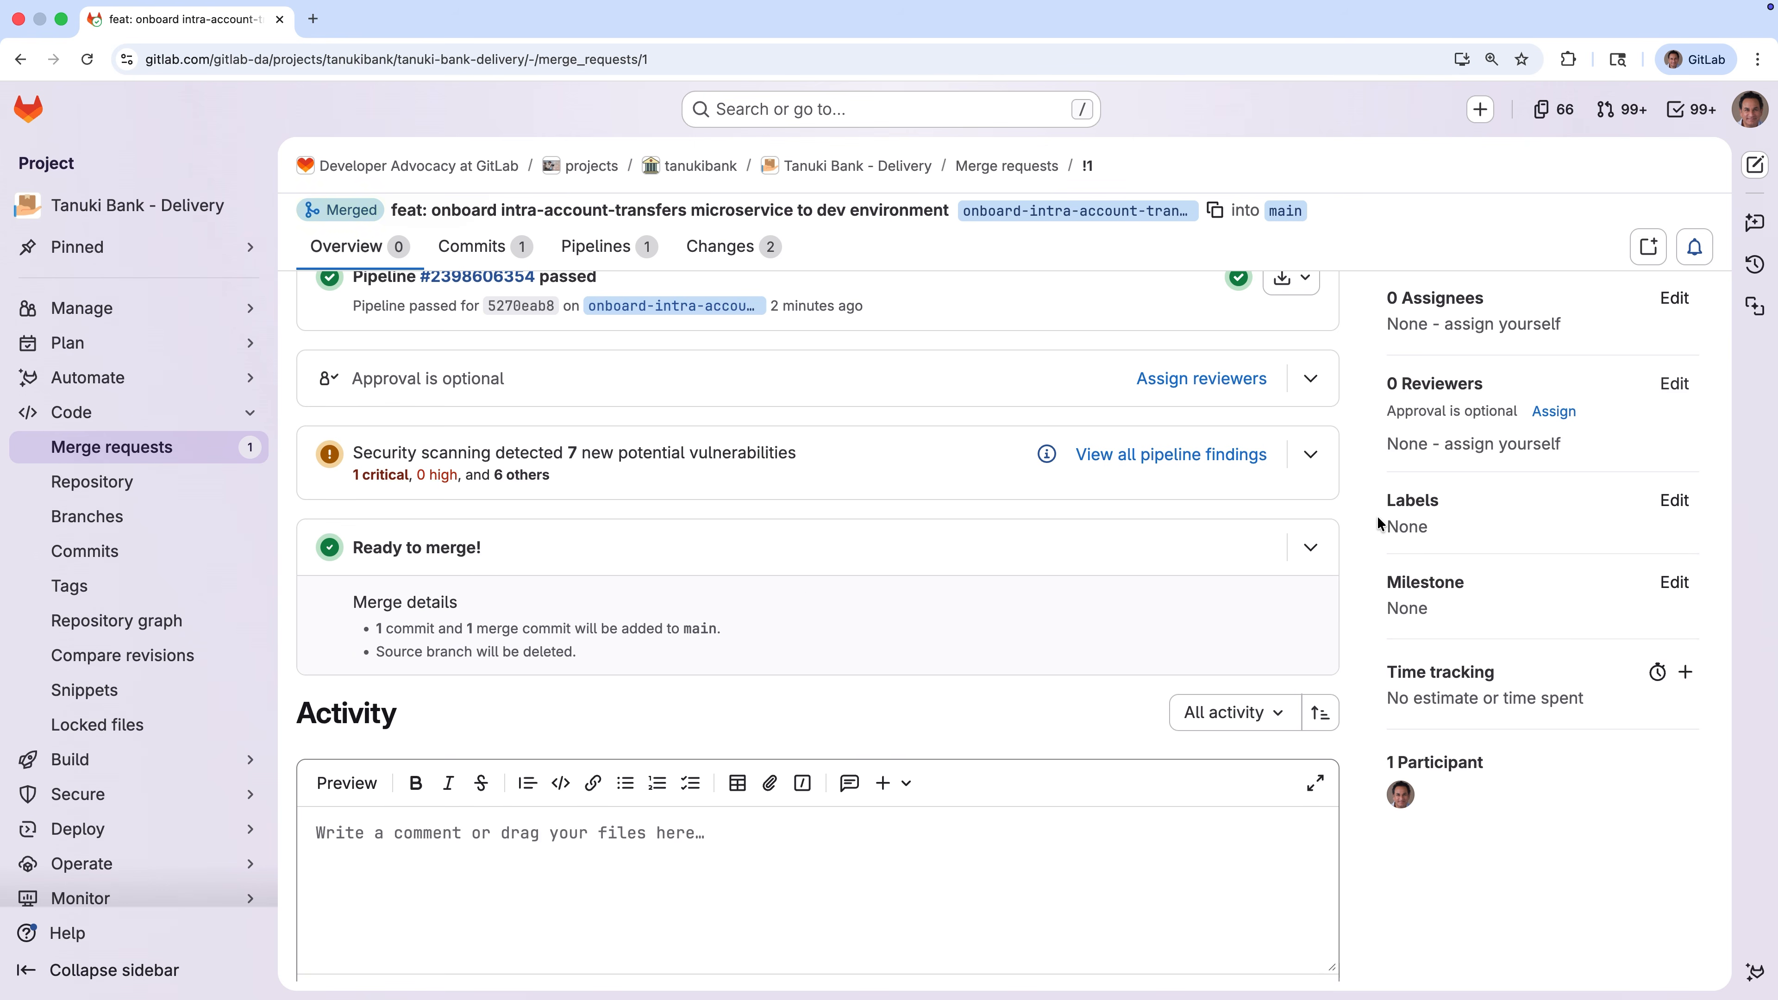
pyautogui.scroll(10, 1377, 515)
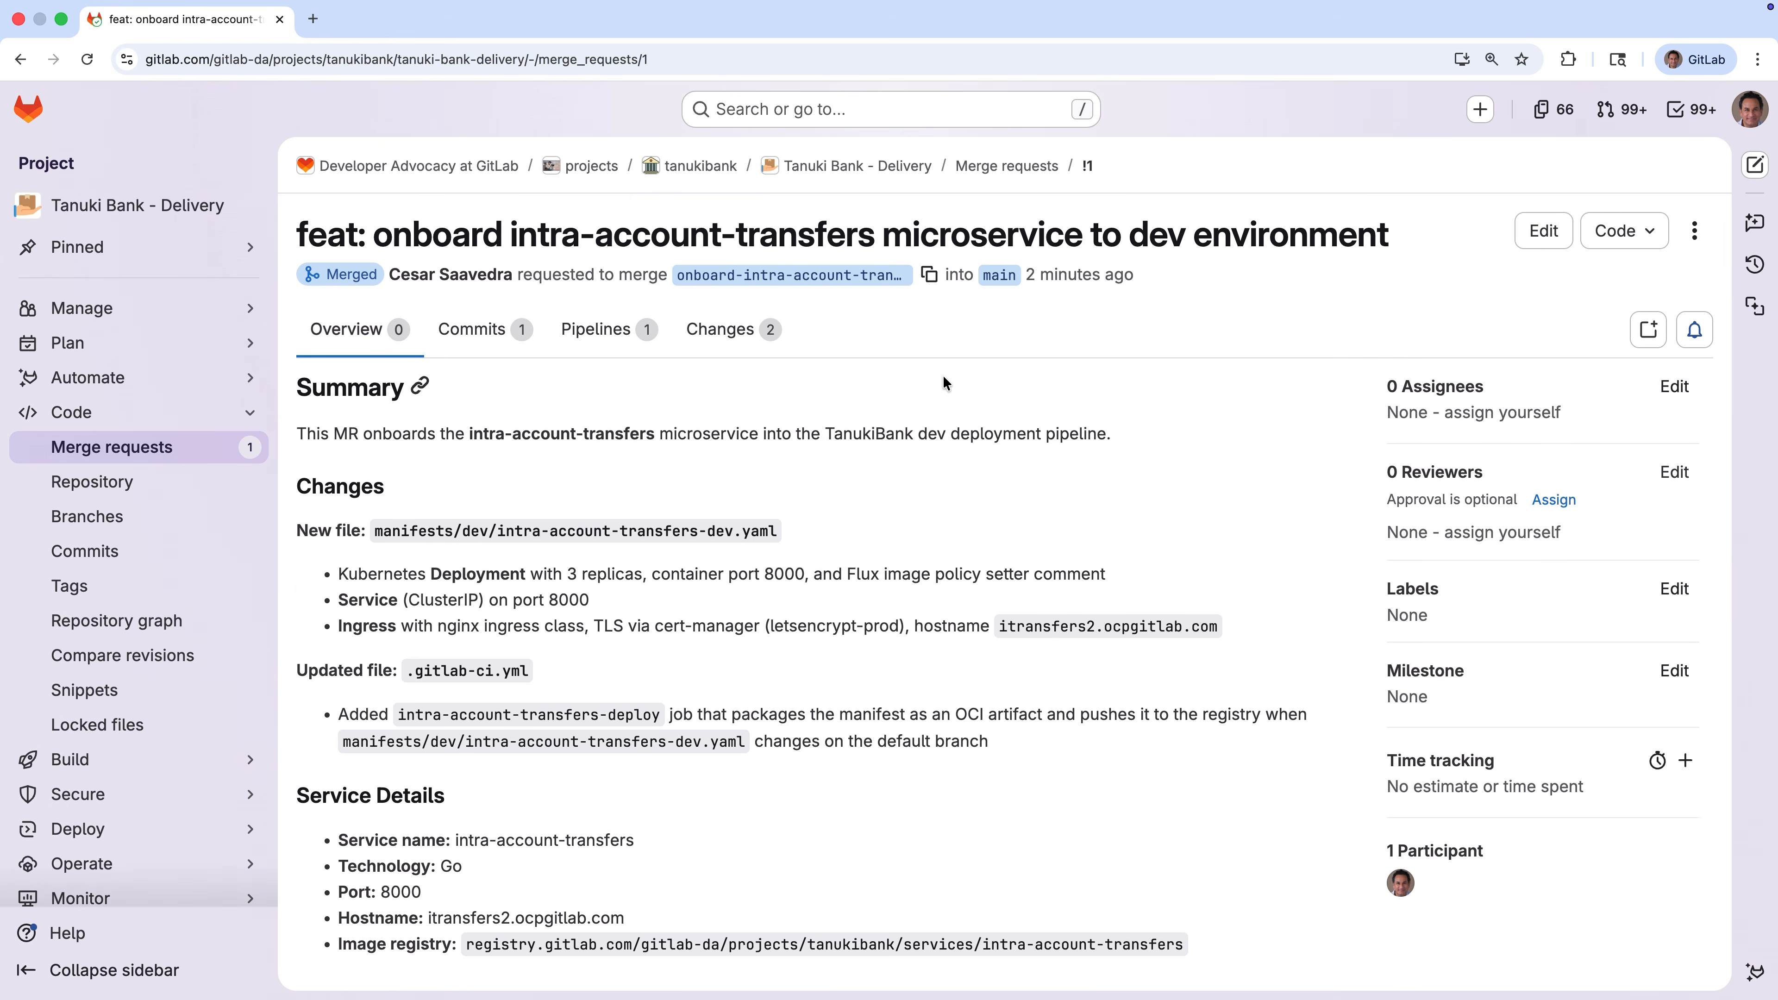
# Step: Start a new environment in the tanukibank group's Flux Config project and name it "intra-accounts-transfers-dev"
pyautogui.click(700, 168)
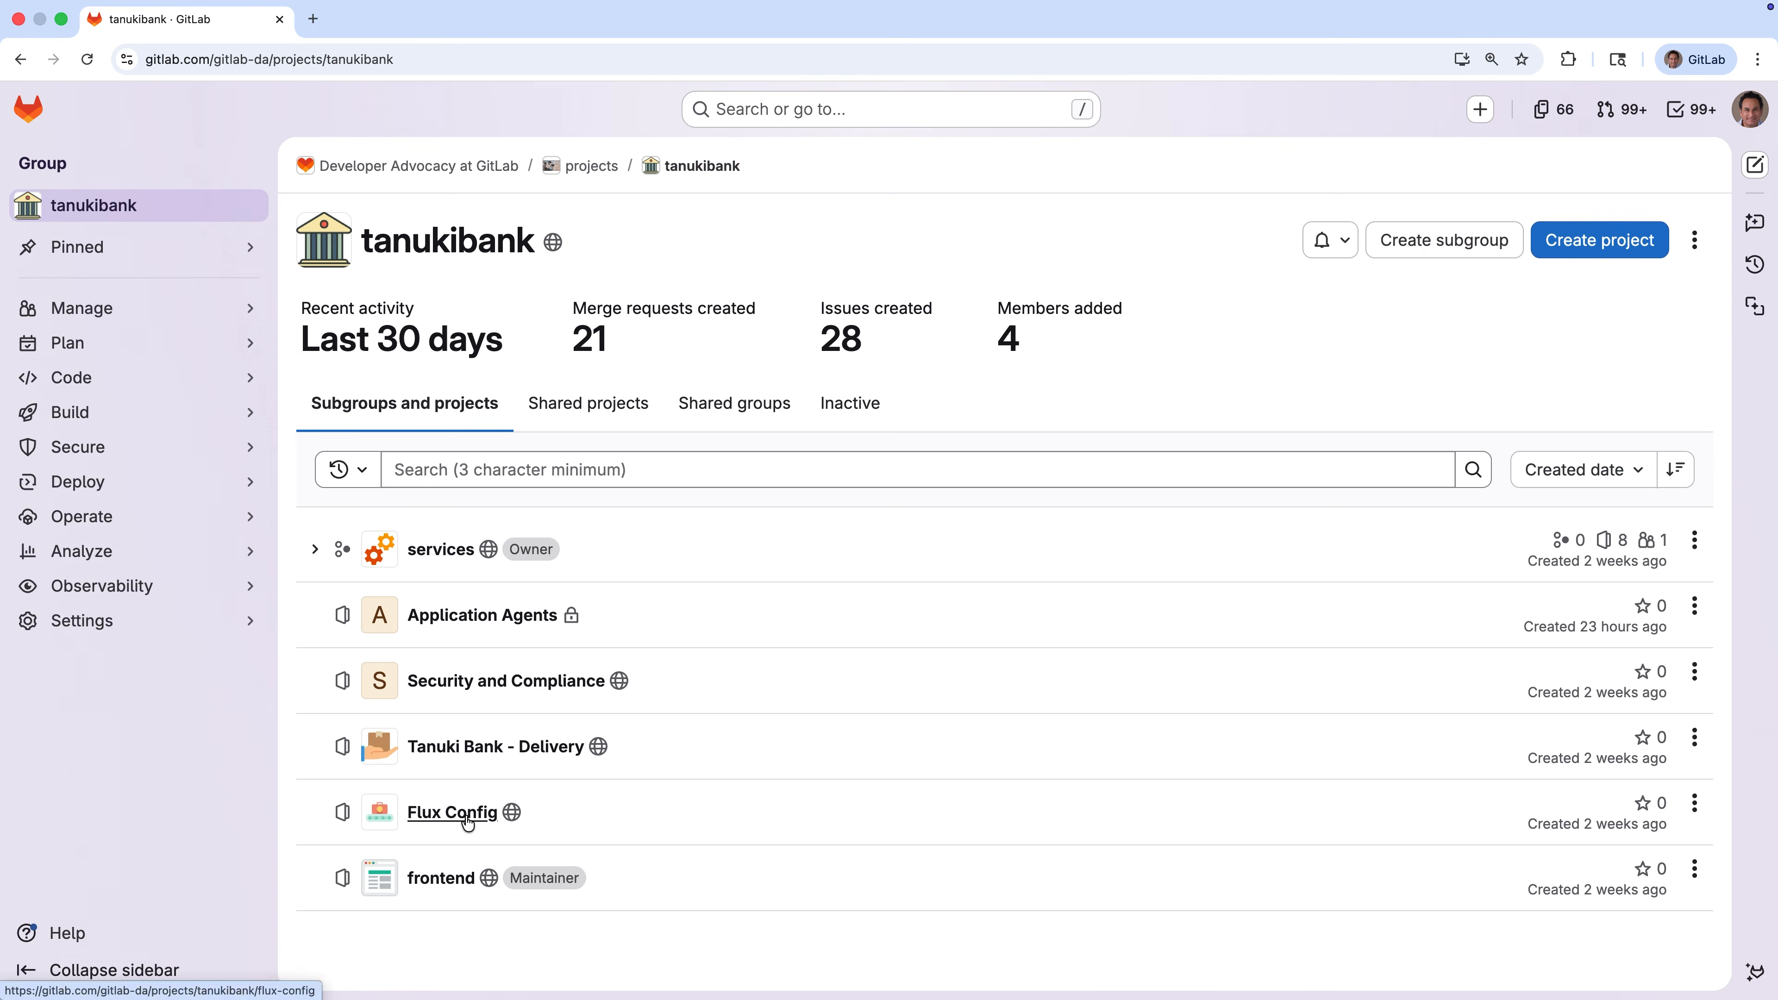
pyautogui.click(462, 814)
pyautogui.moveTo(210, 551)
pyautogui.click(331, 557)
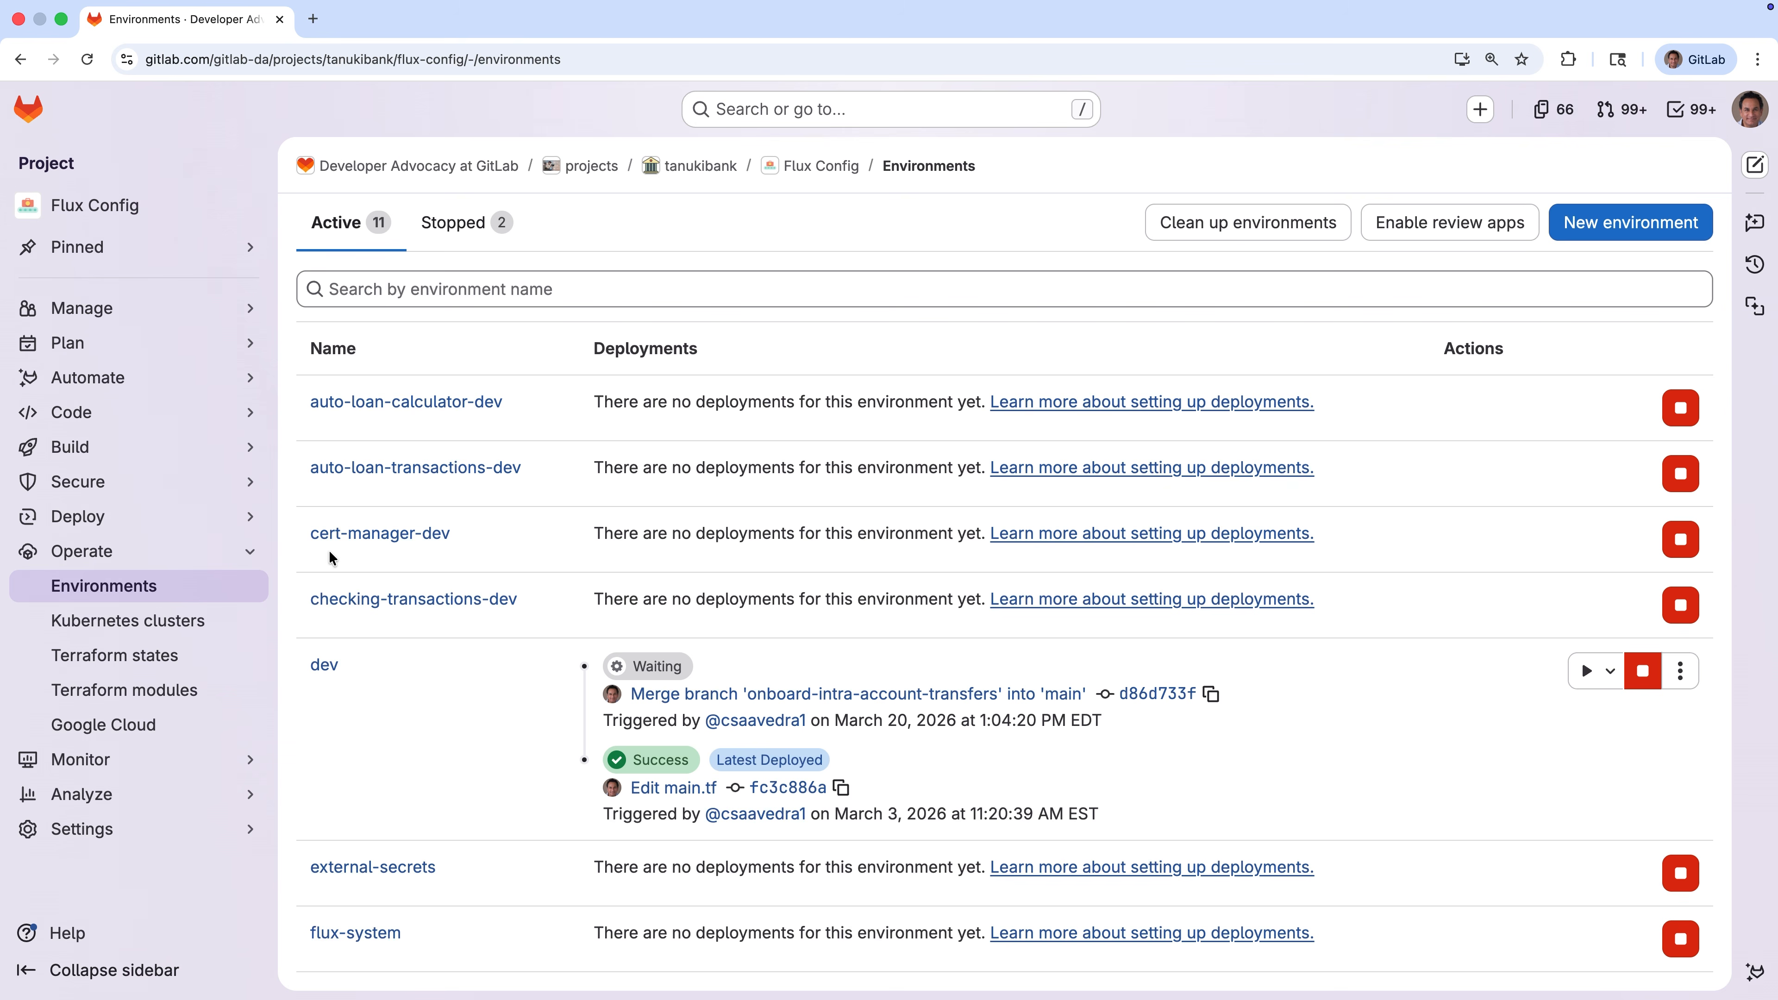
pyautogui.click(1627, 237)
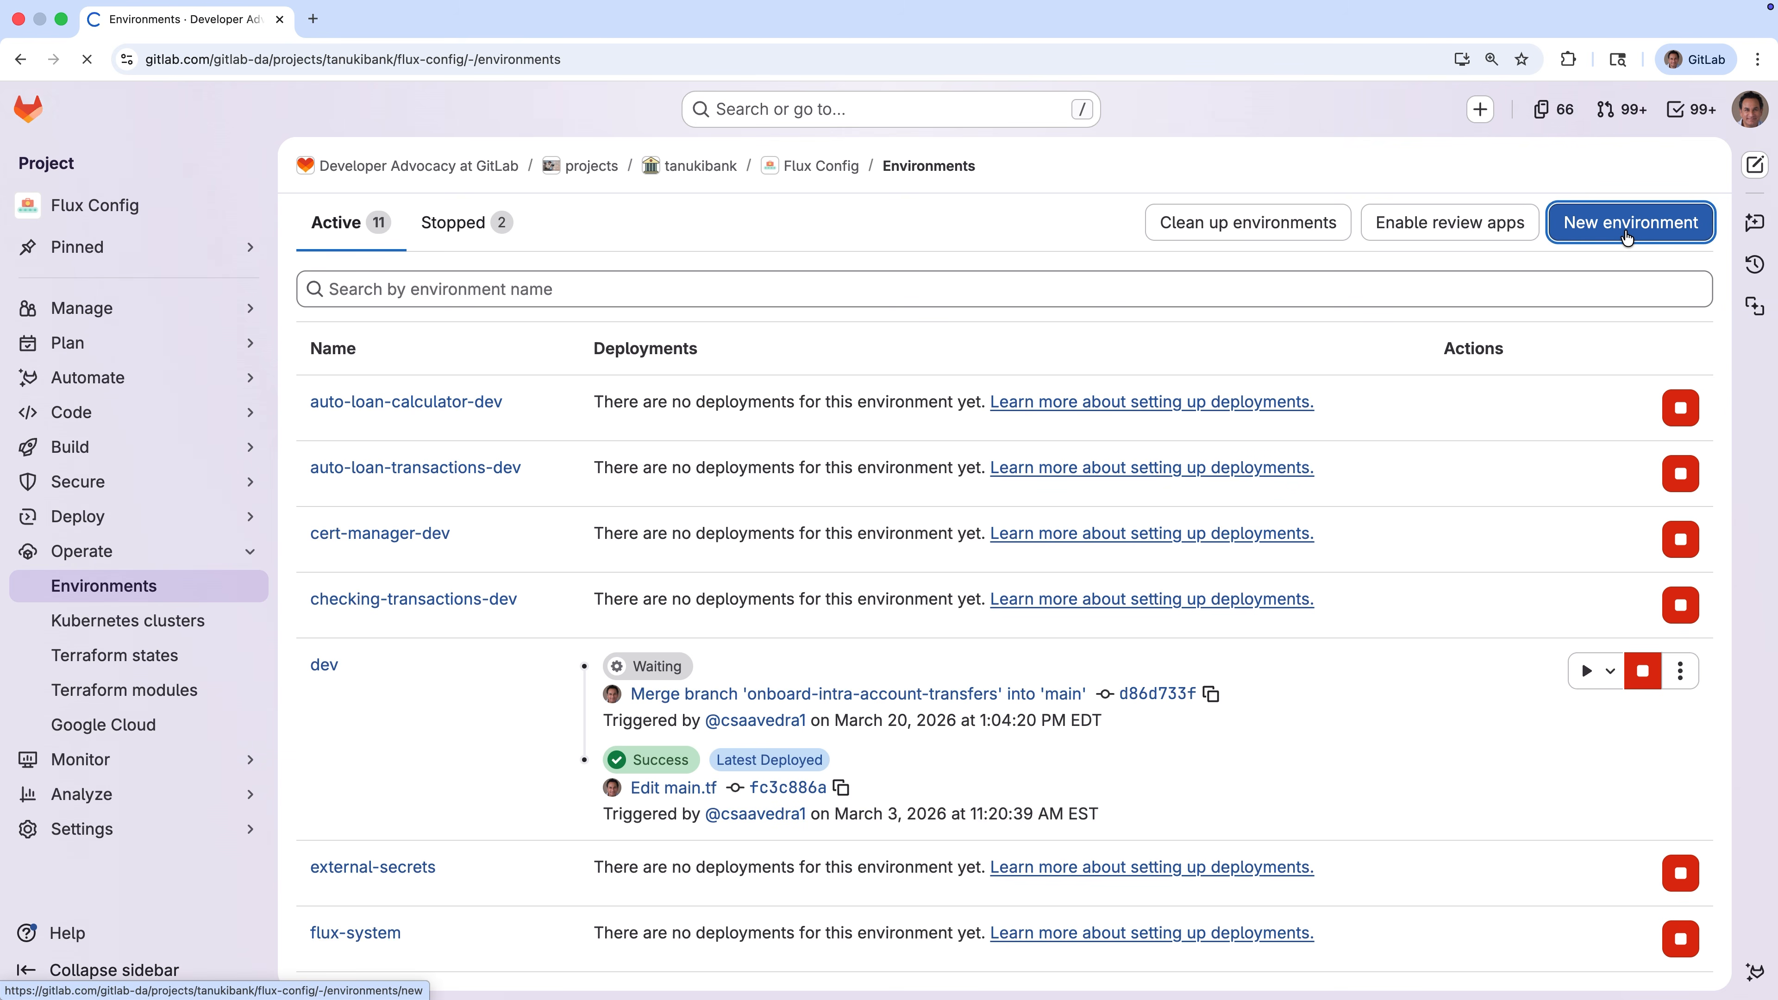
pyautogui.write('intra-accounts-transfers-dev')
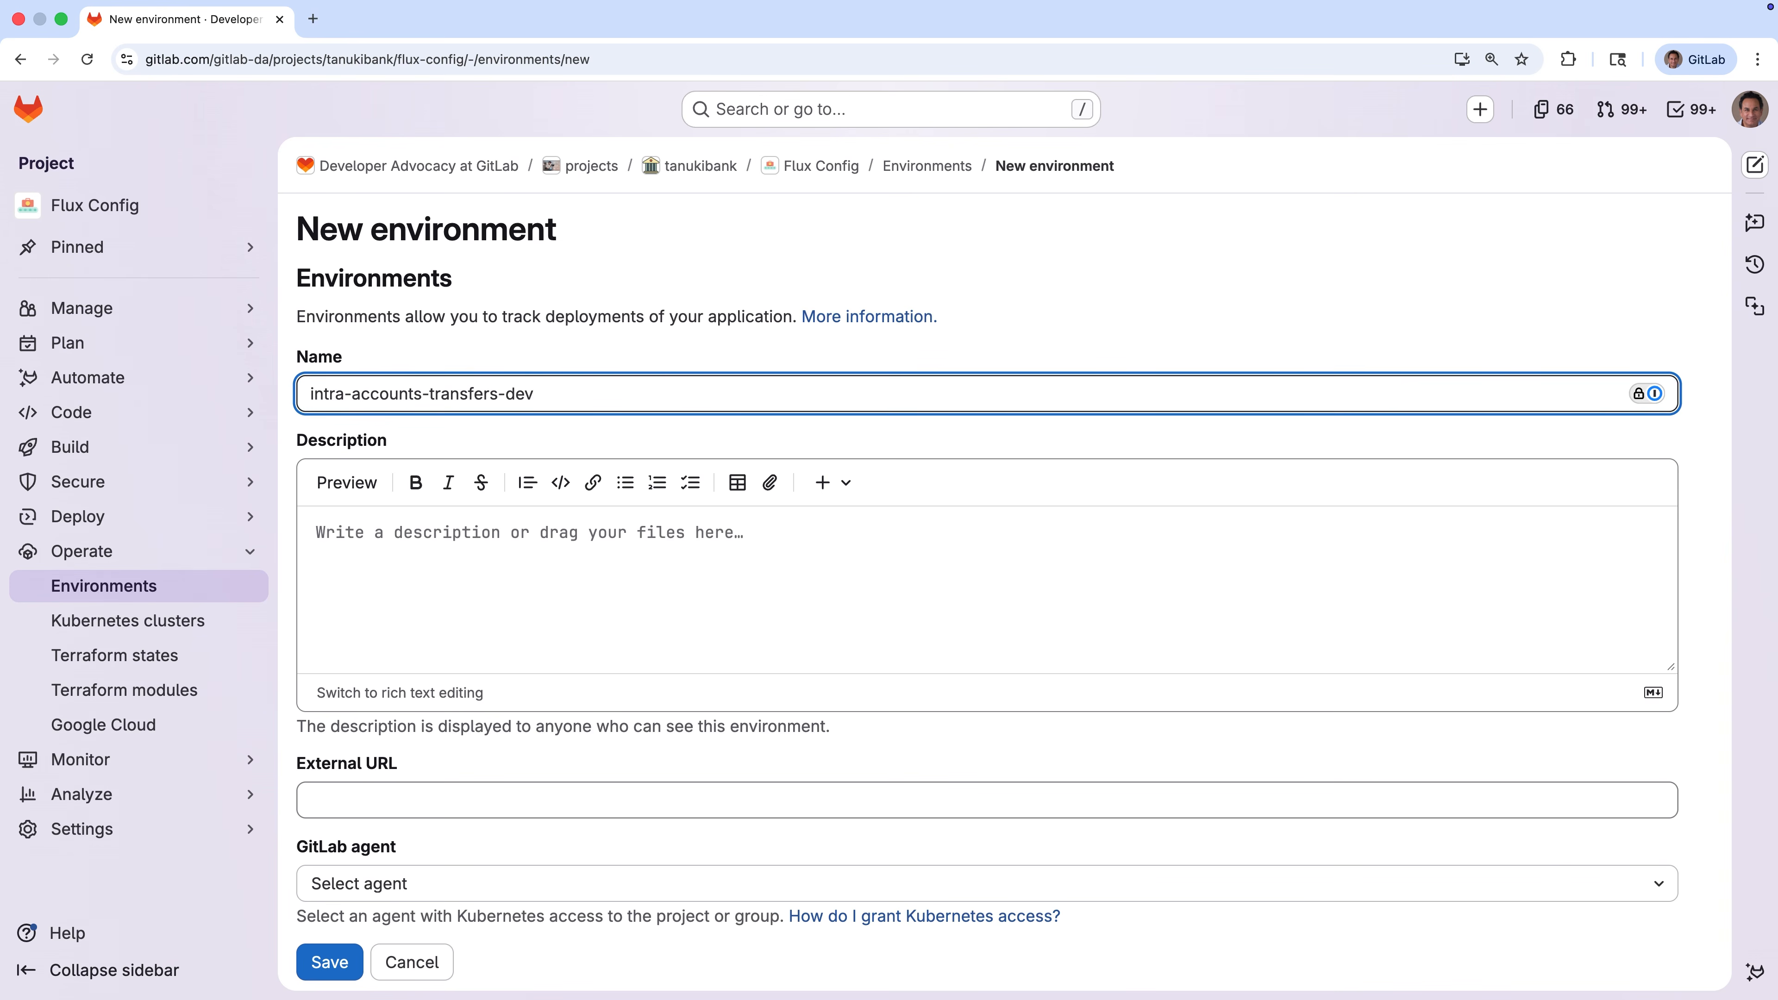
# Step: Set the GitLab agent to dev, the Kubernetes namespace to intra-account-transfers-dev and the Flux resource to intra-account-transfers, and save the environment
pyautogui.click(1655, 884)
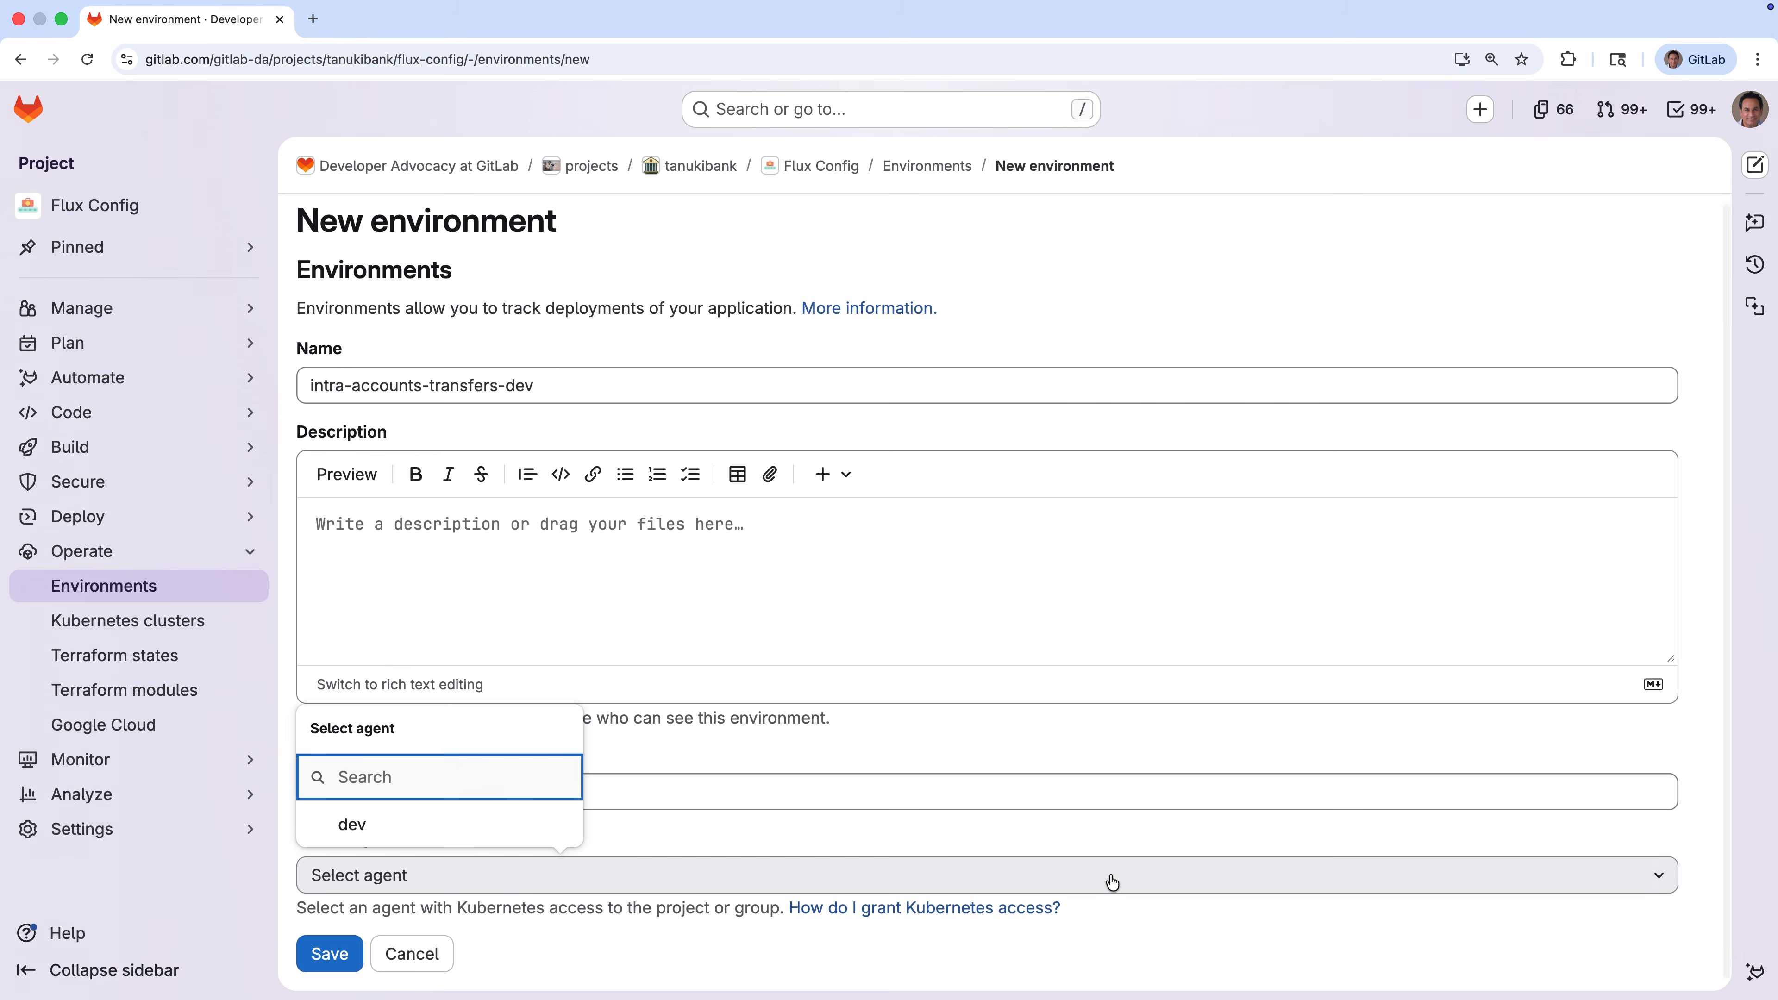
pyautogui.click(528, 827)
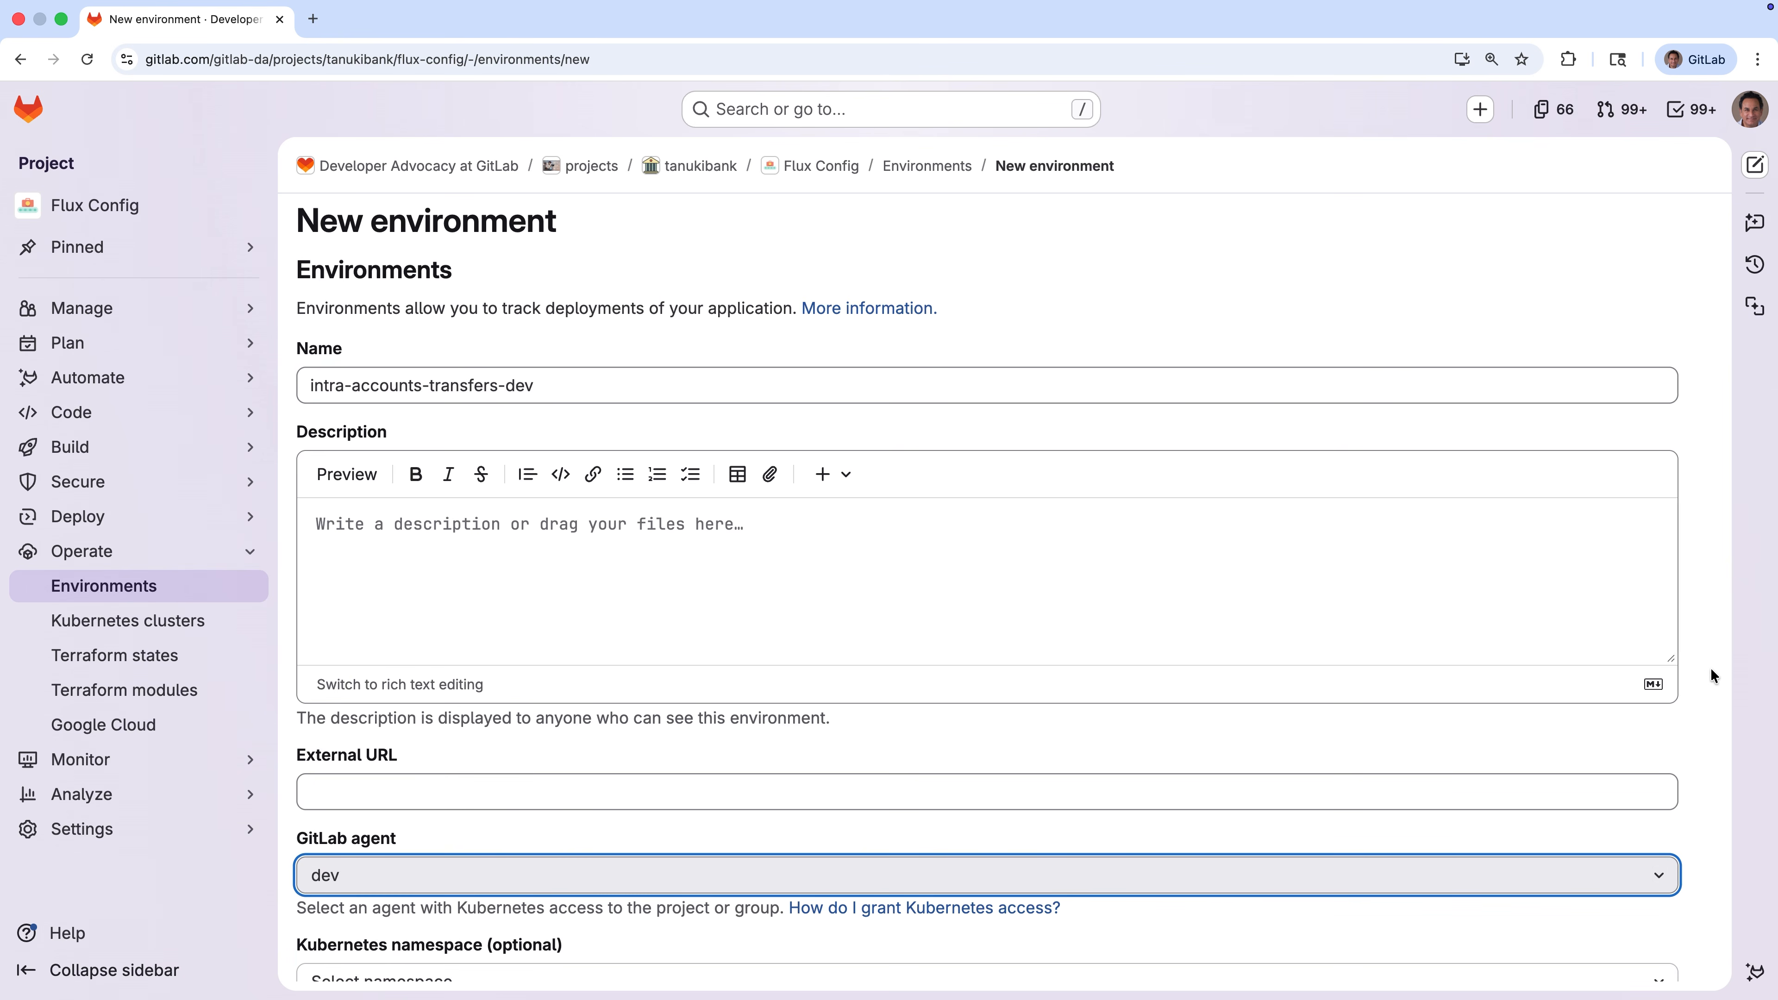
pyautogui.scroll(-5, 1704, 690)
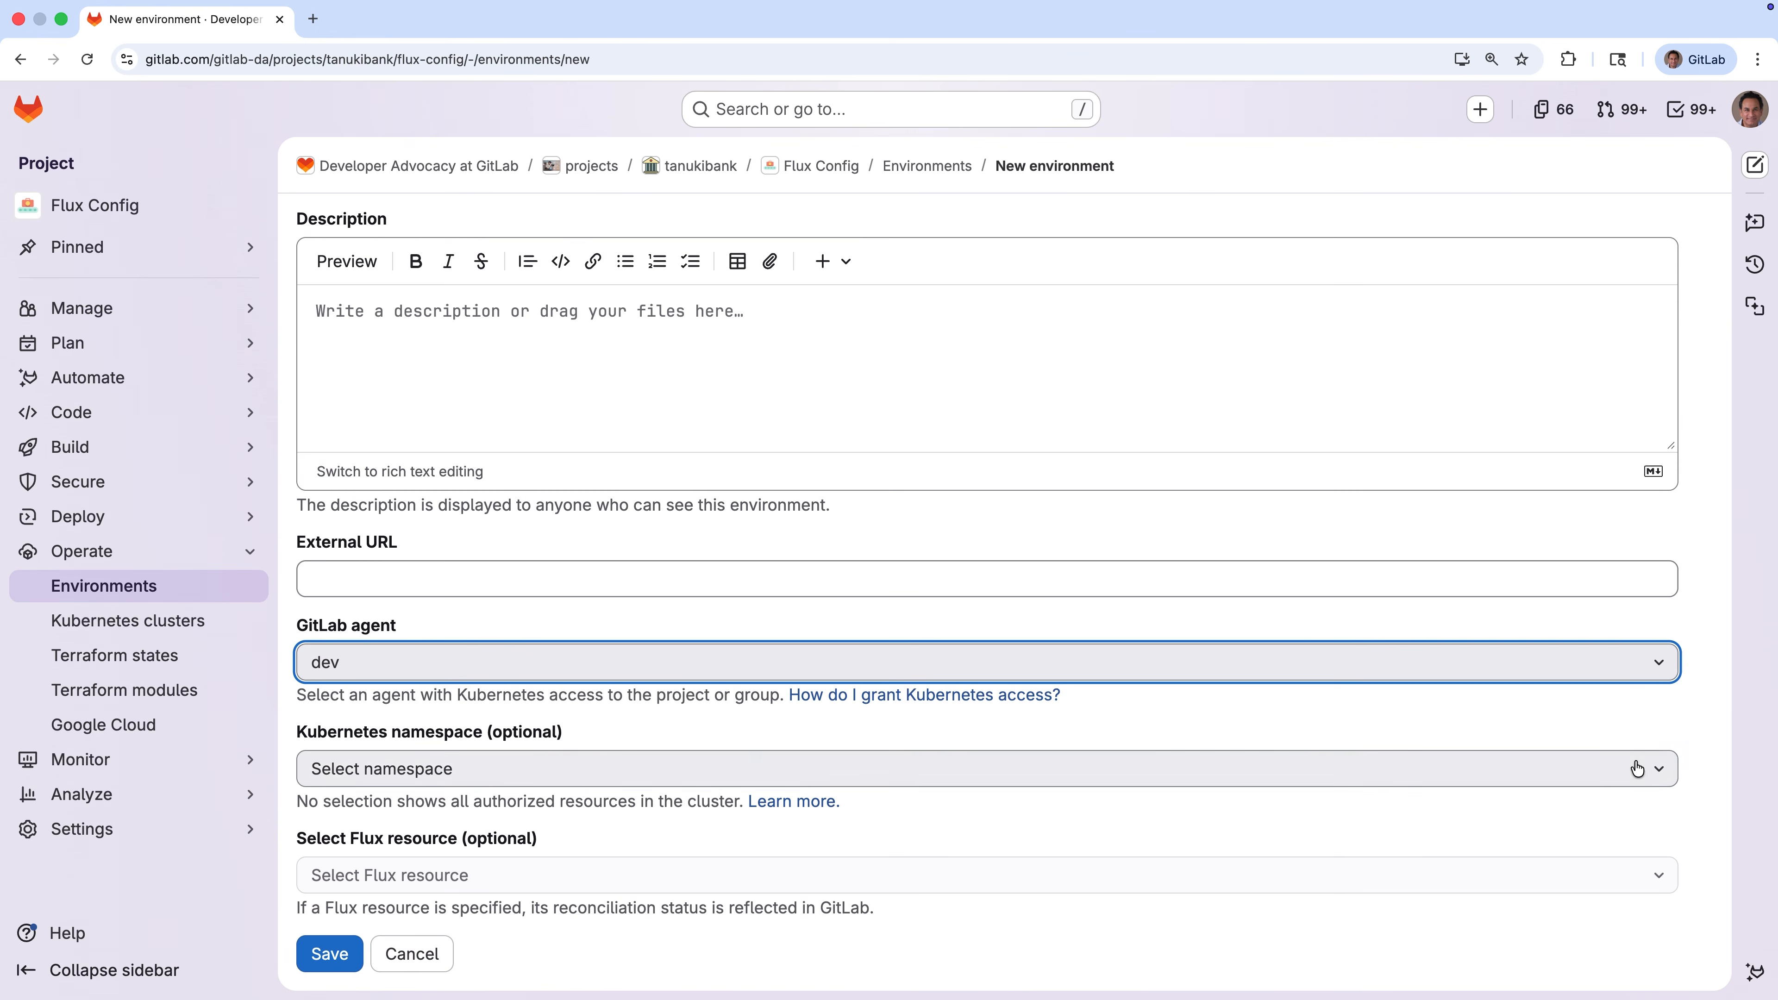
pyautogui.click(1639, 771)
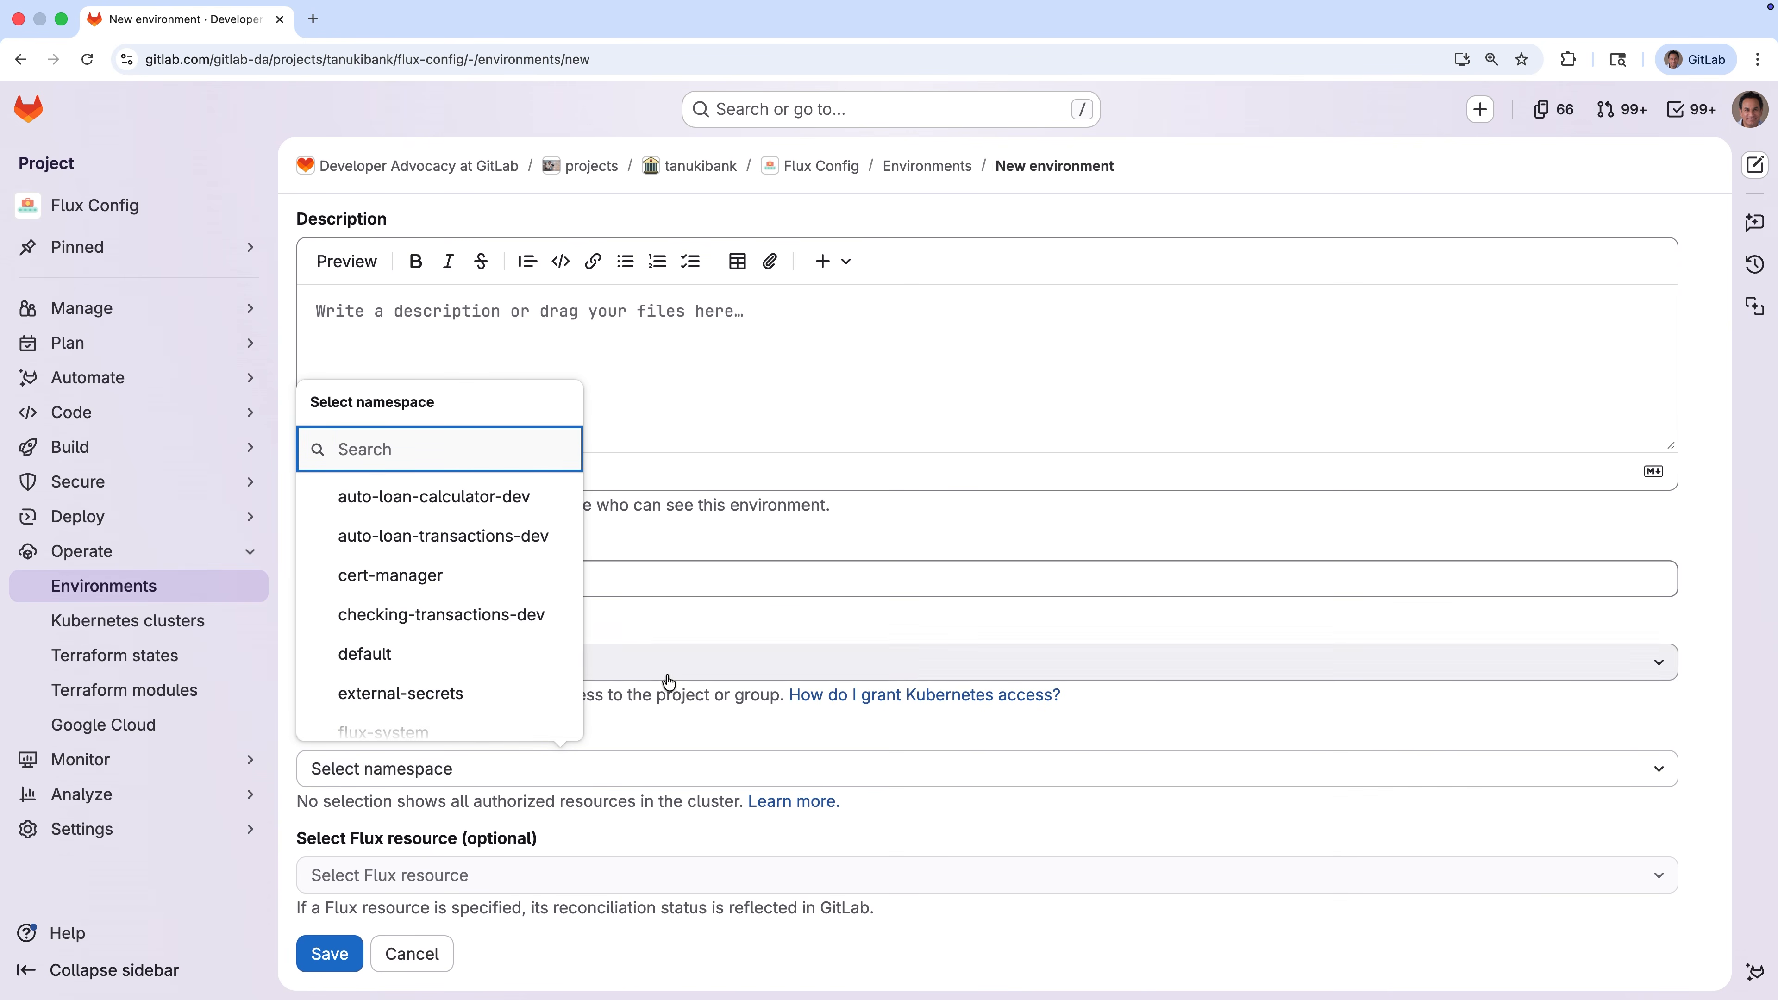
pyautogui.scroll(-6, 504, 675)
pyautogui.scroll(-2, 501, 676)
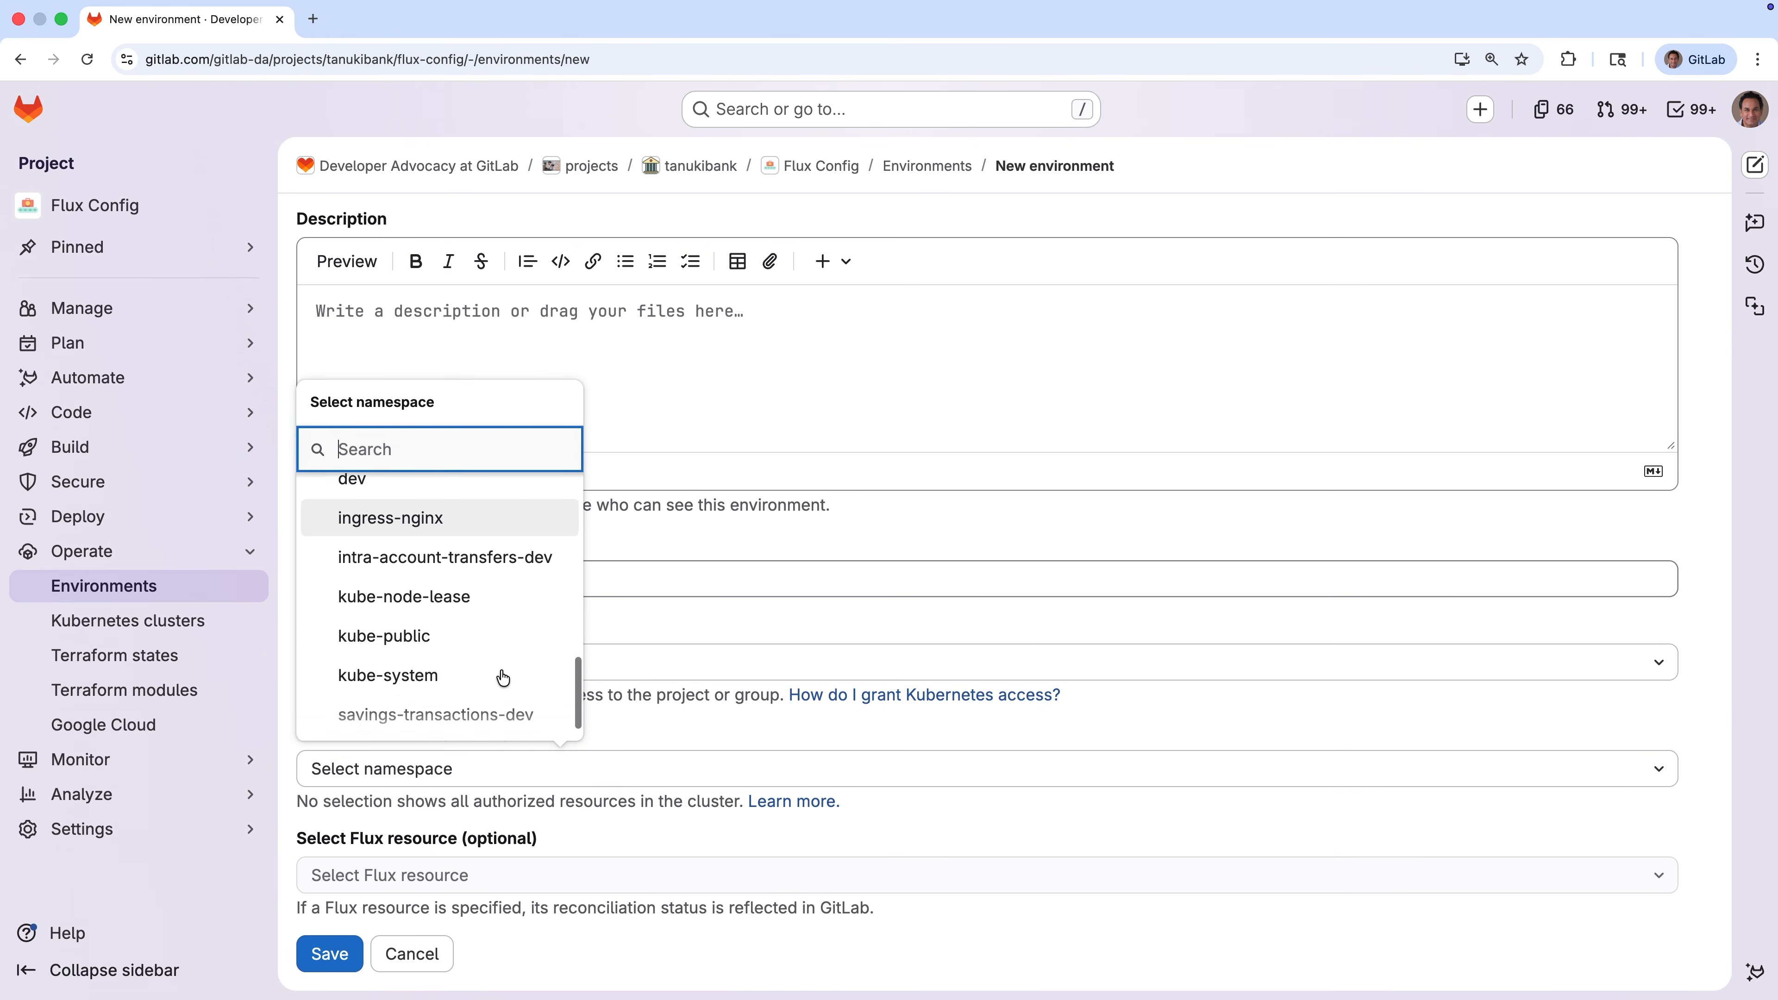
pyautogui.click(465, 554)
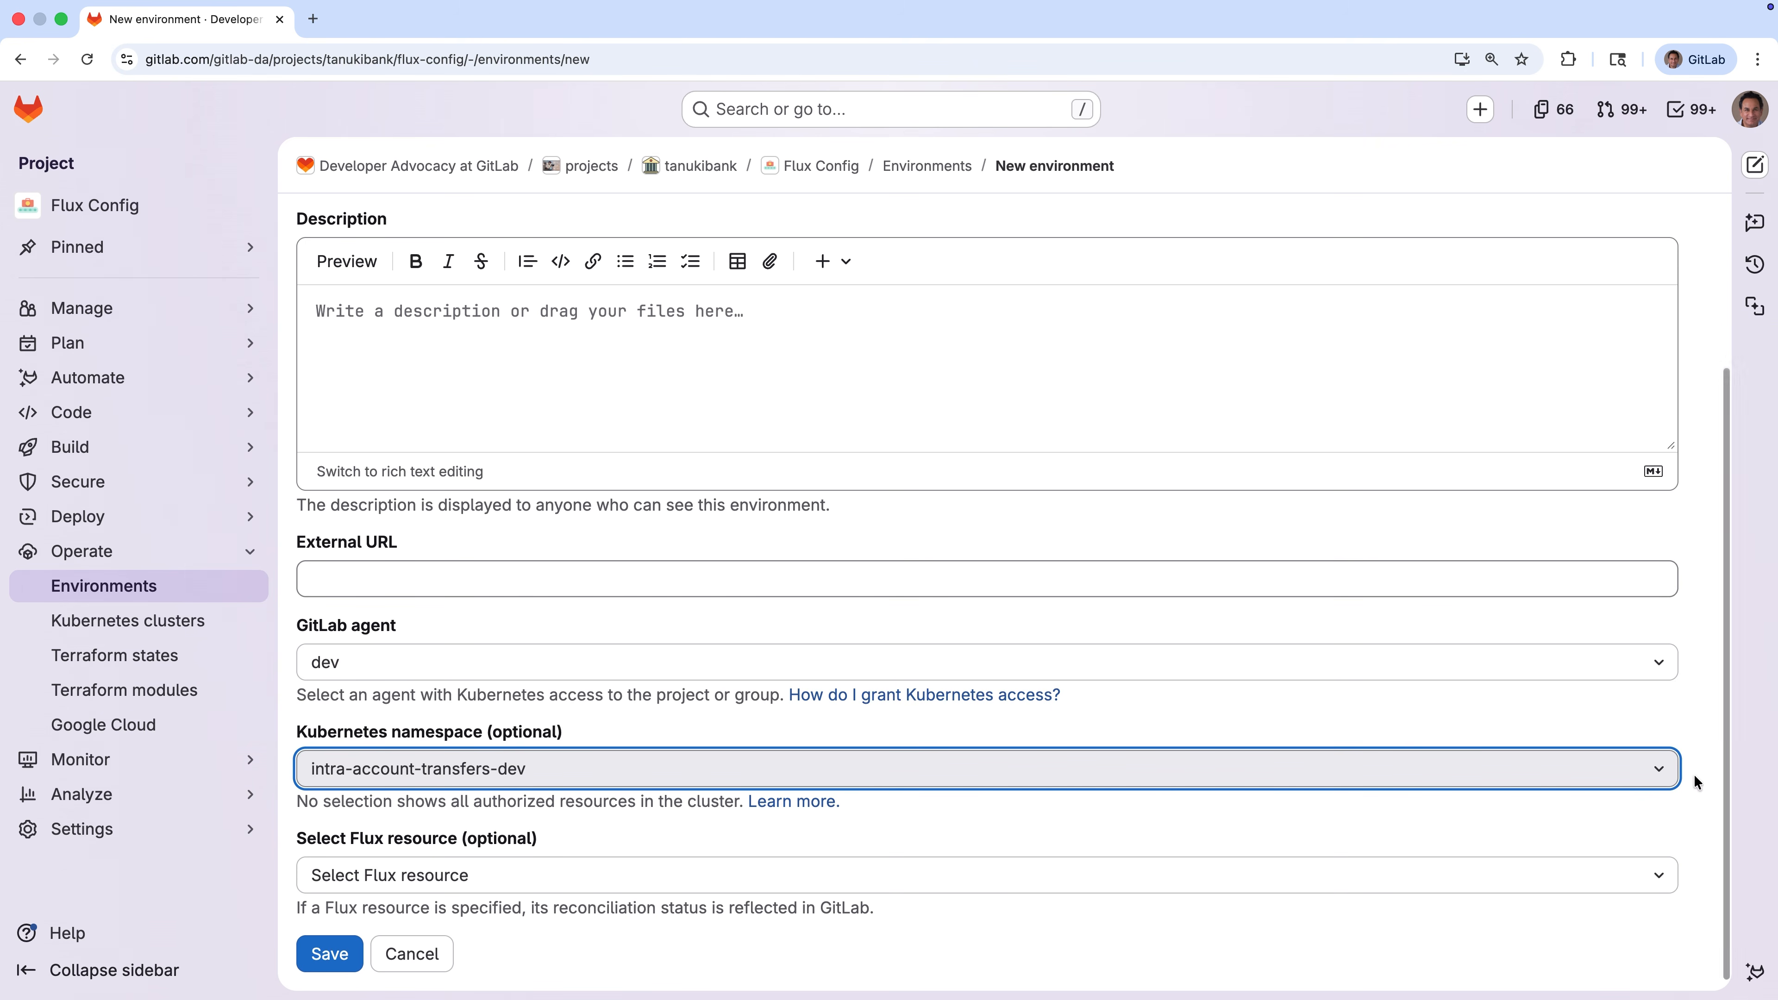
pyautogui.click(1643, 877)
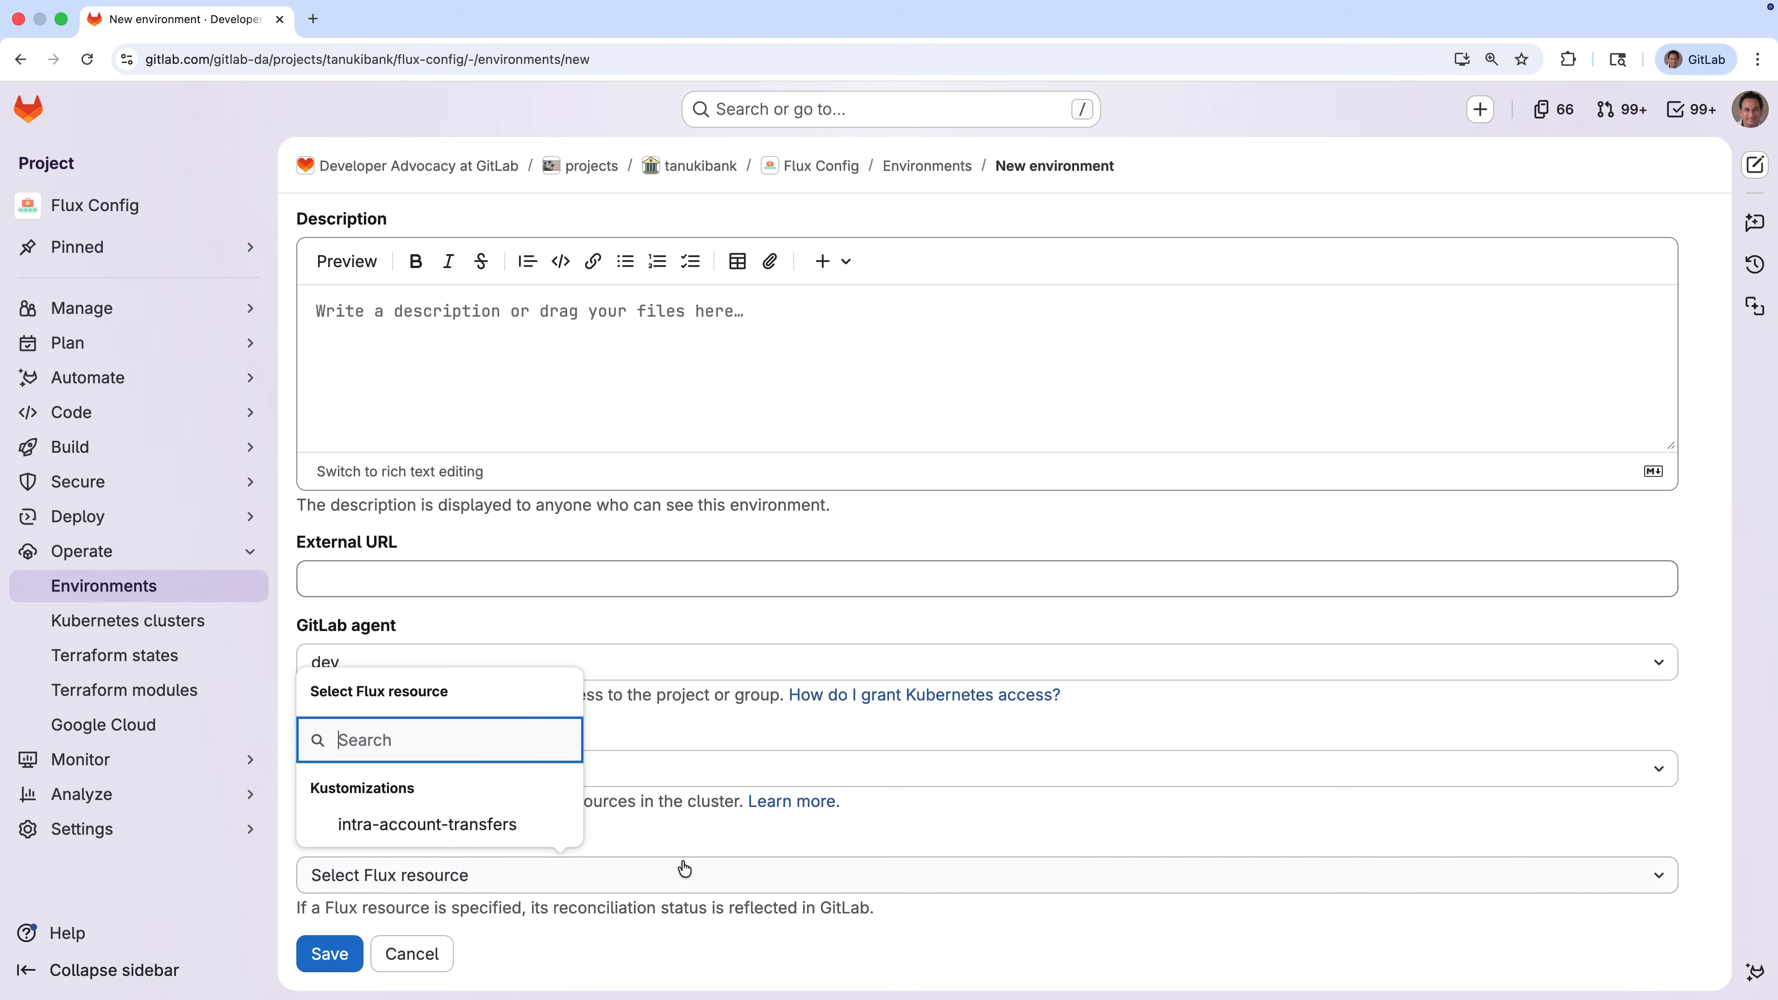
pyautogui.click(529, 828)
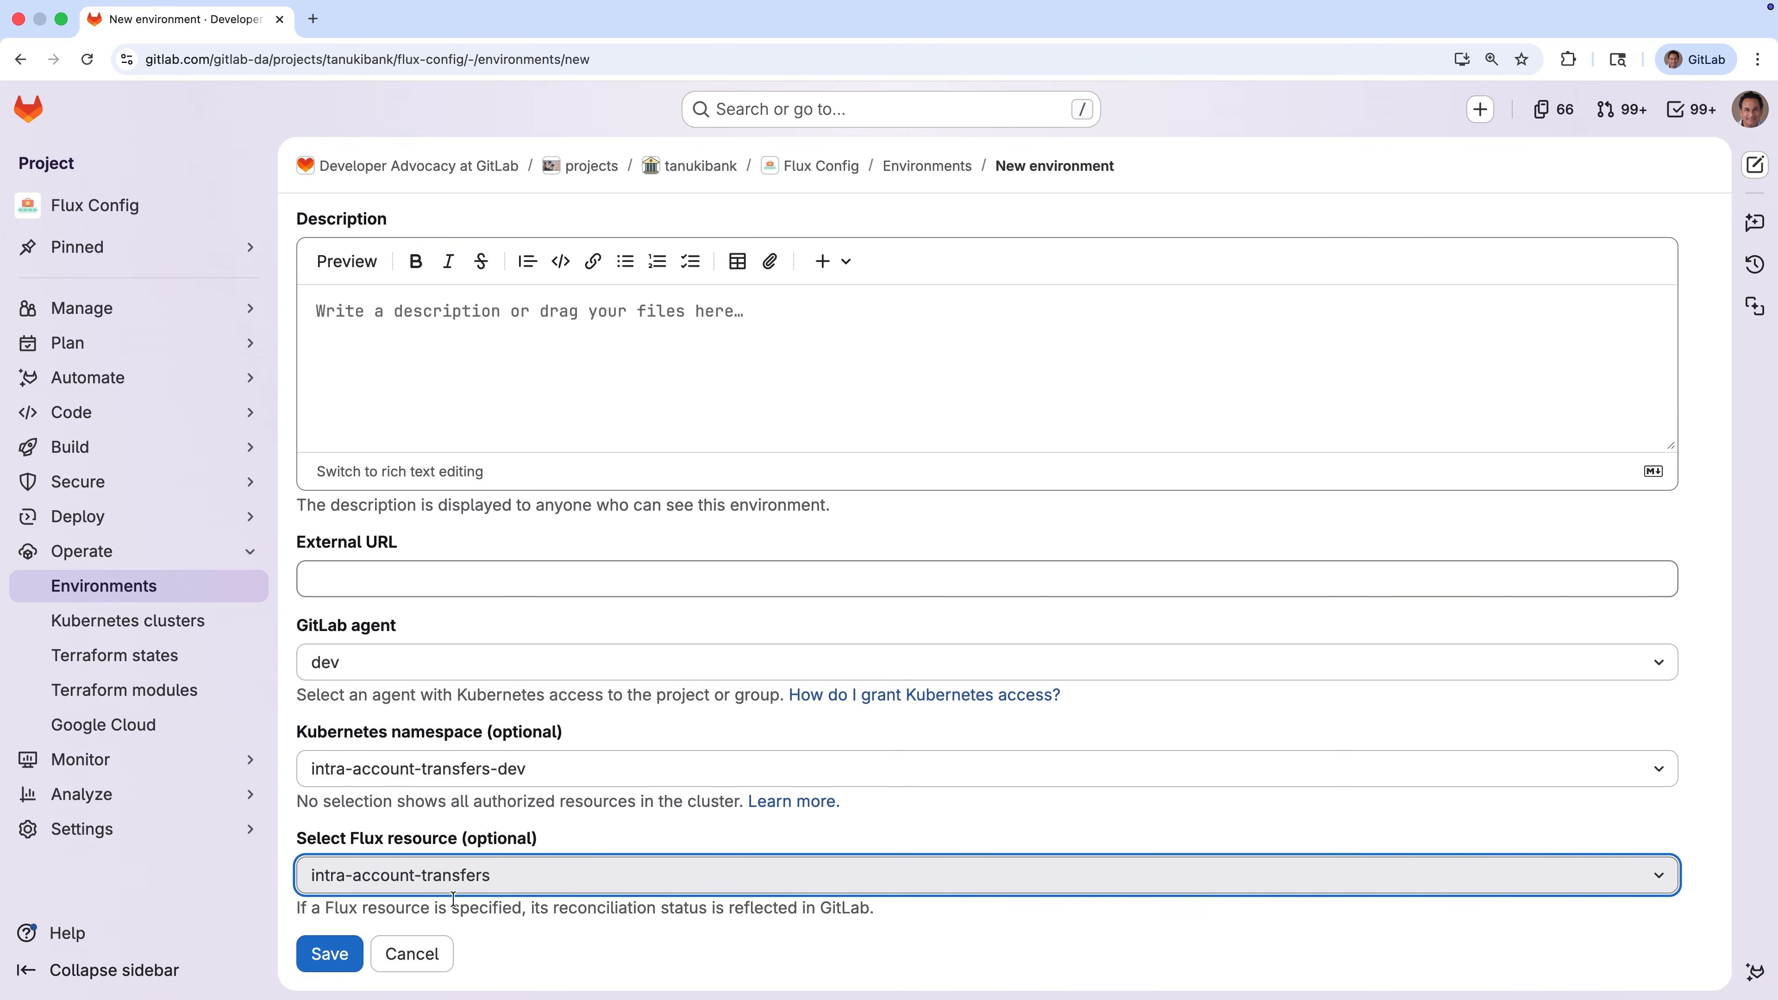
pyautogui.click(326, 964)
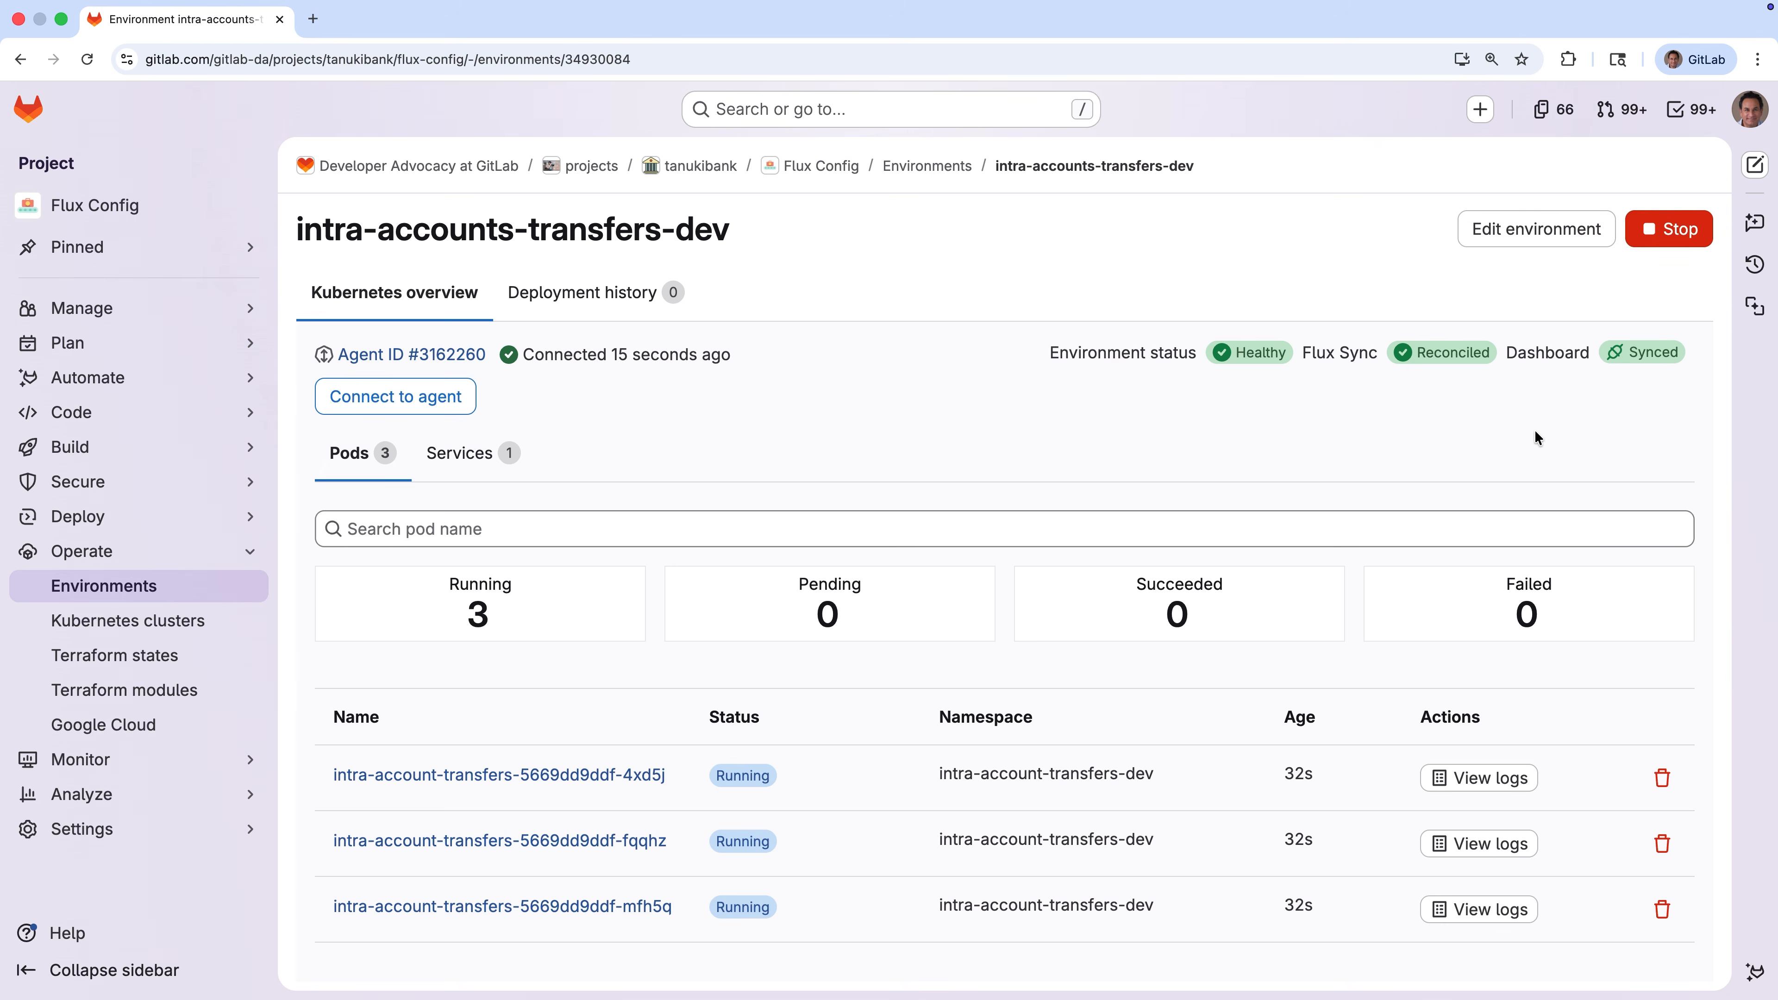
# Step: Switch to the terminal, check the intra-account-transfers-dev pods with "kubectl get pods -A", and clear the screen
pyautogui.hotkey('ctrl', 'Right')
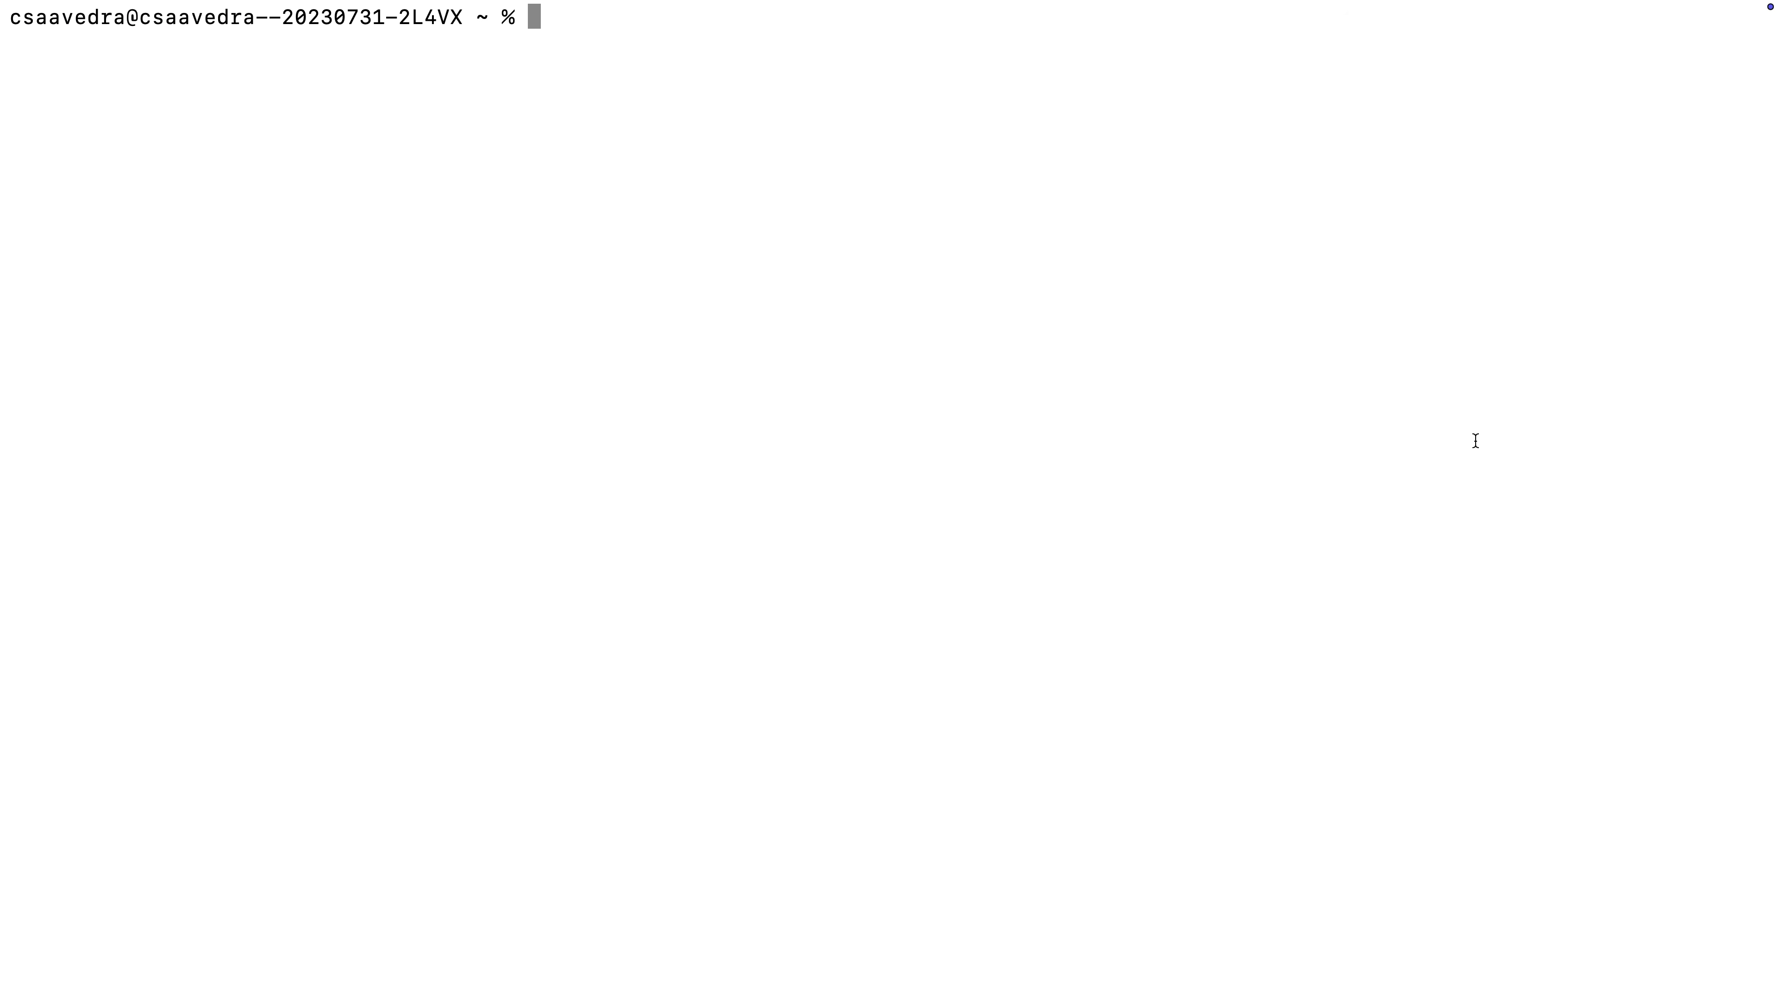
pyautogui.write('kubectl get pods -A')
pyautogui.press('Return')
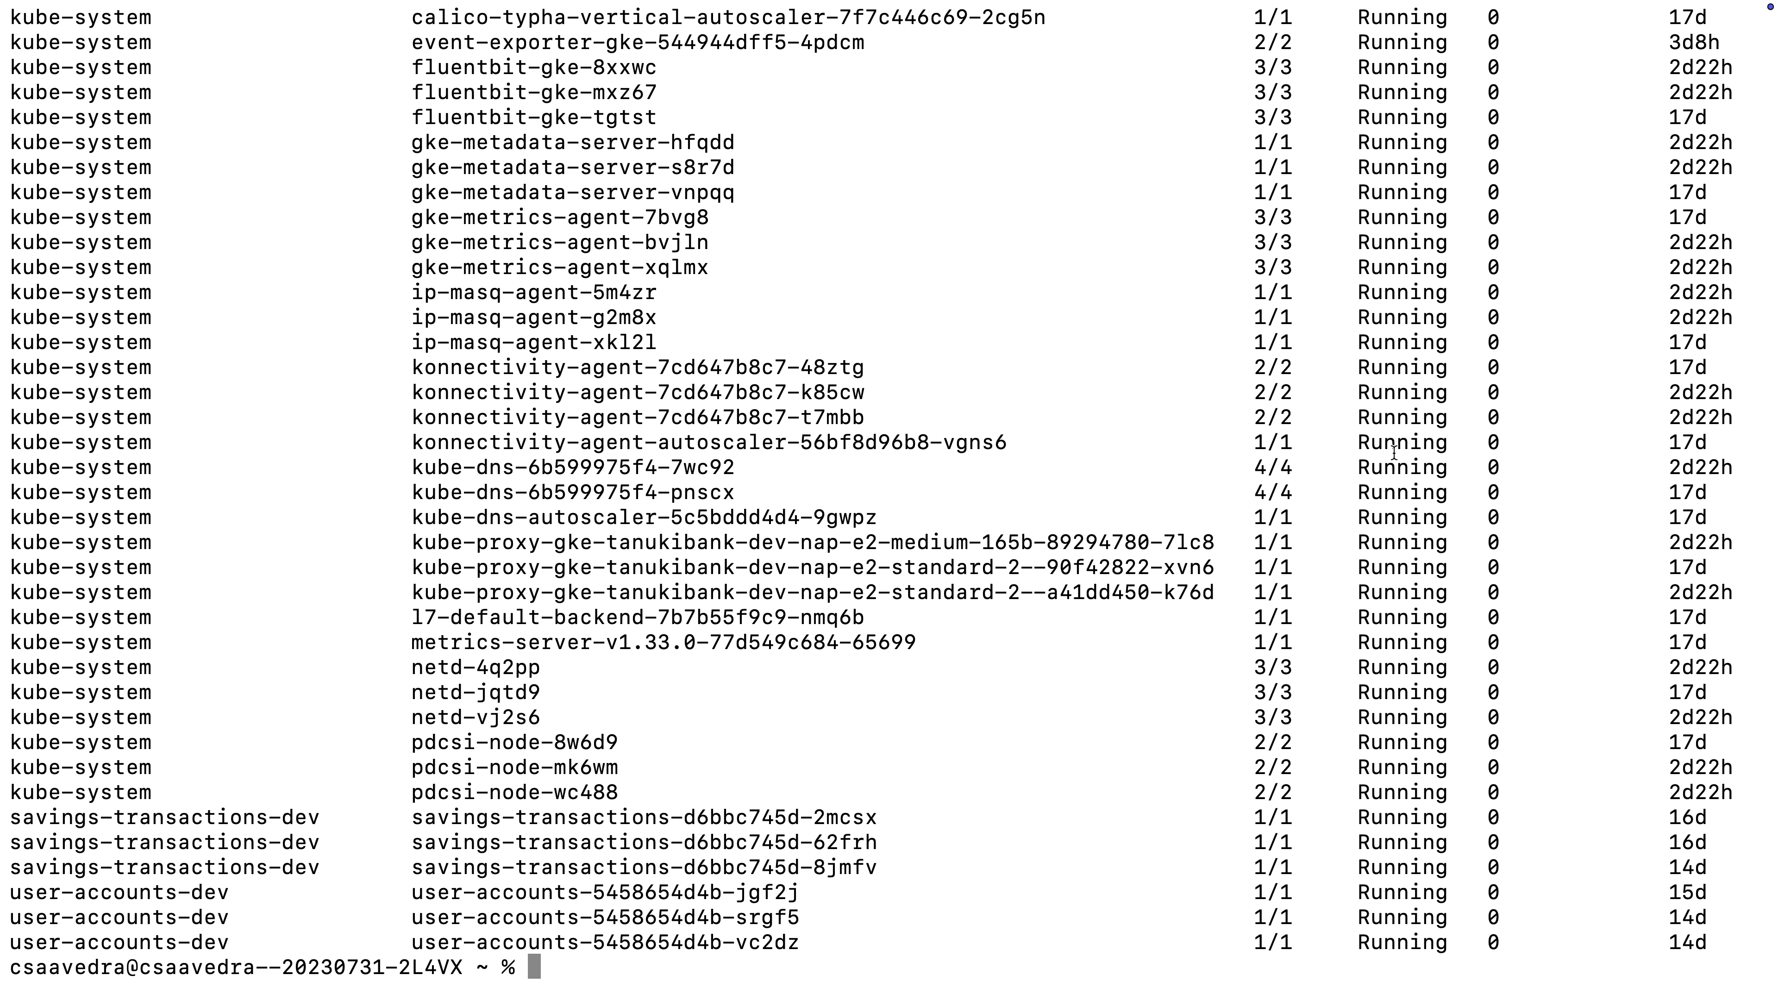
pyautogui.scroll(10, 1484, 449)
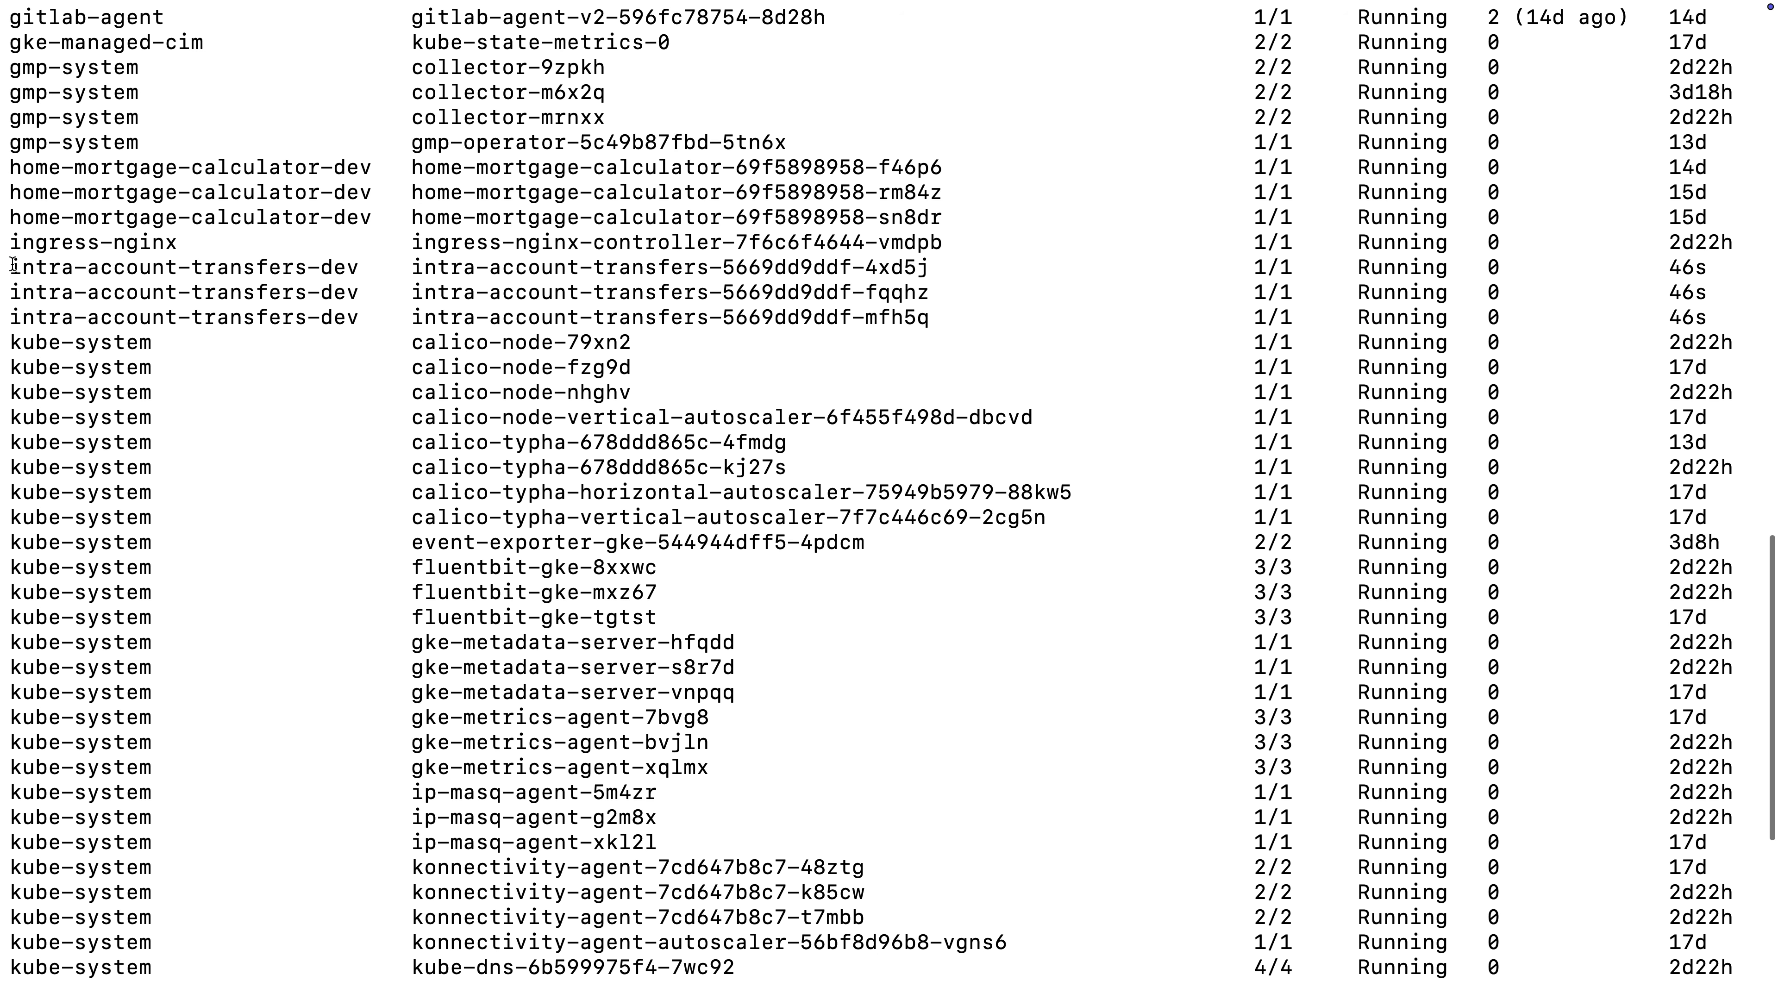
pyautogui.moveTo(13, 266); pyautogui.dragTo(1626, 293)
pyautogui.moveTo(1748, 291); pyautogui.dragTo(1751, 311)
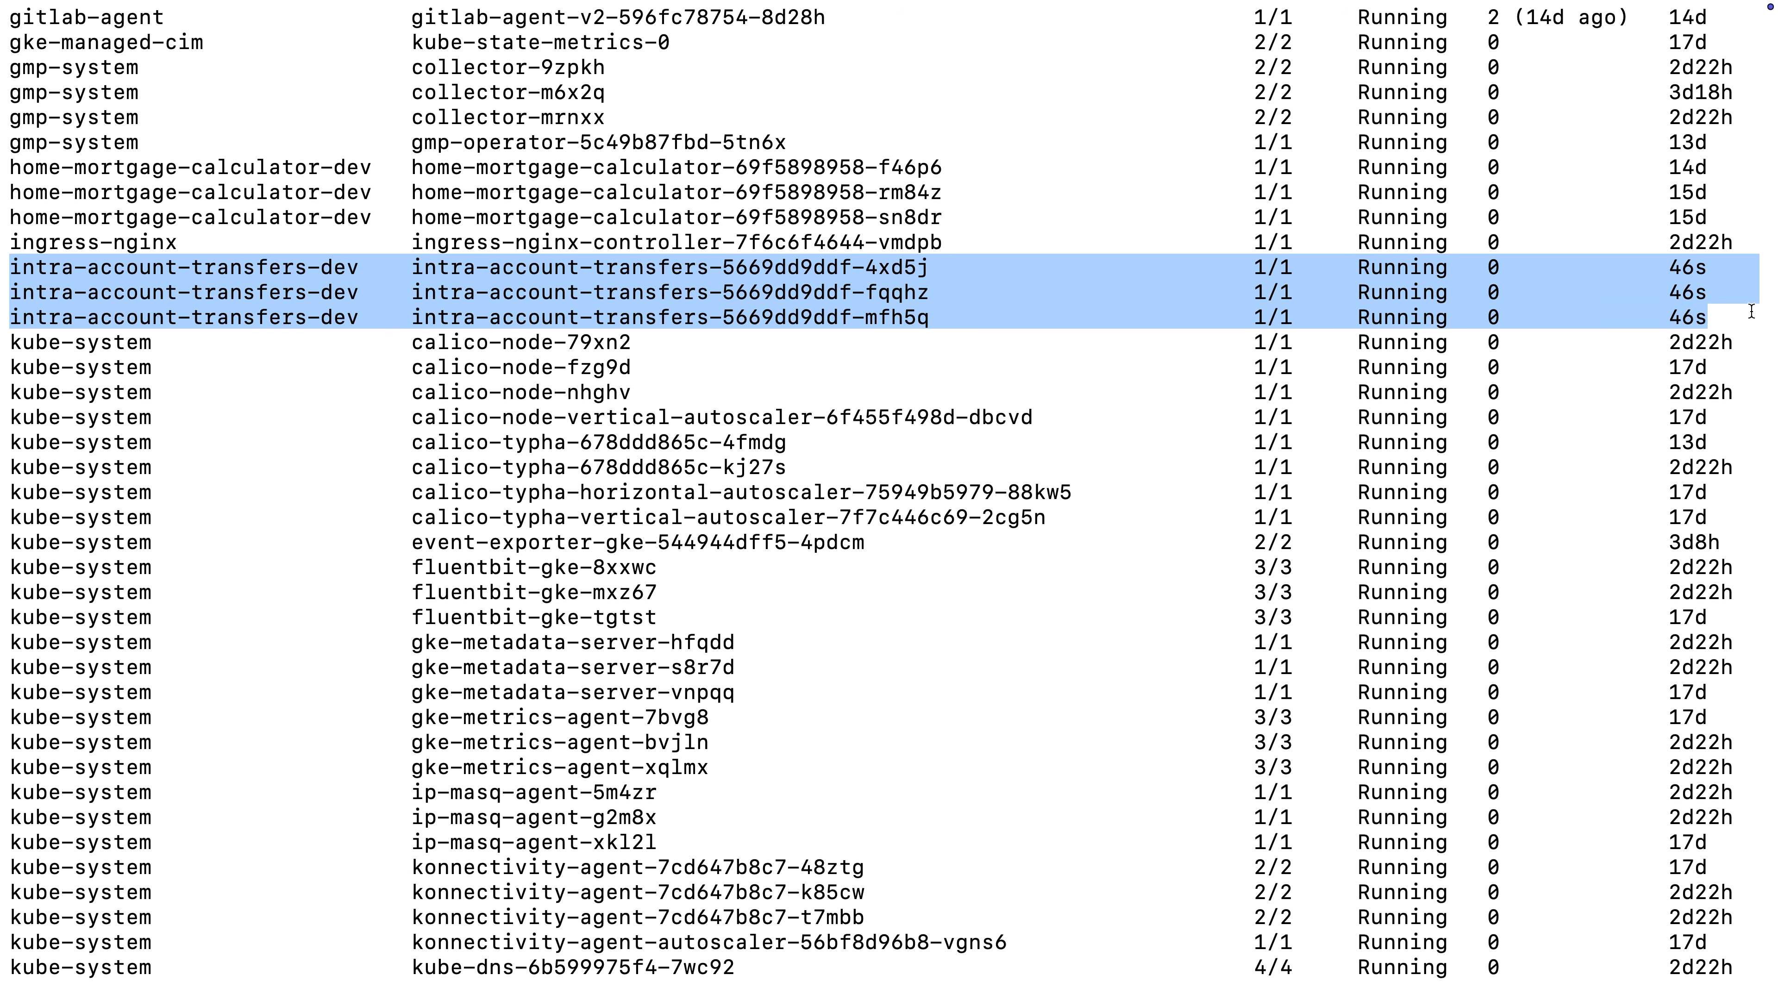
pyautogui.scroll(-7, 1174, 466)
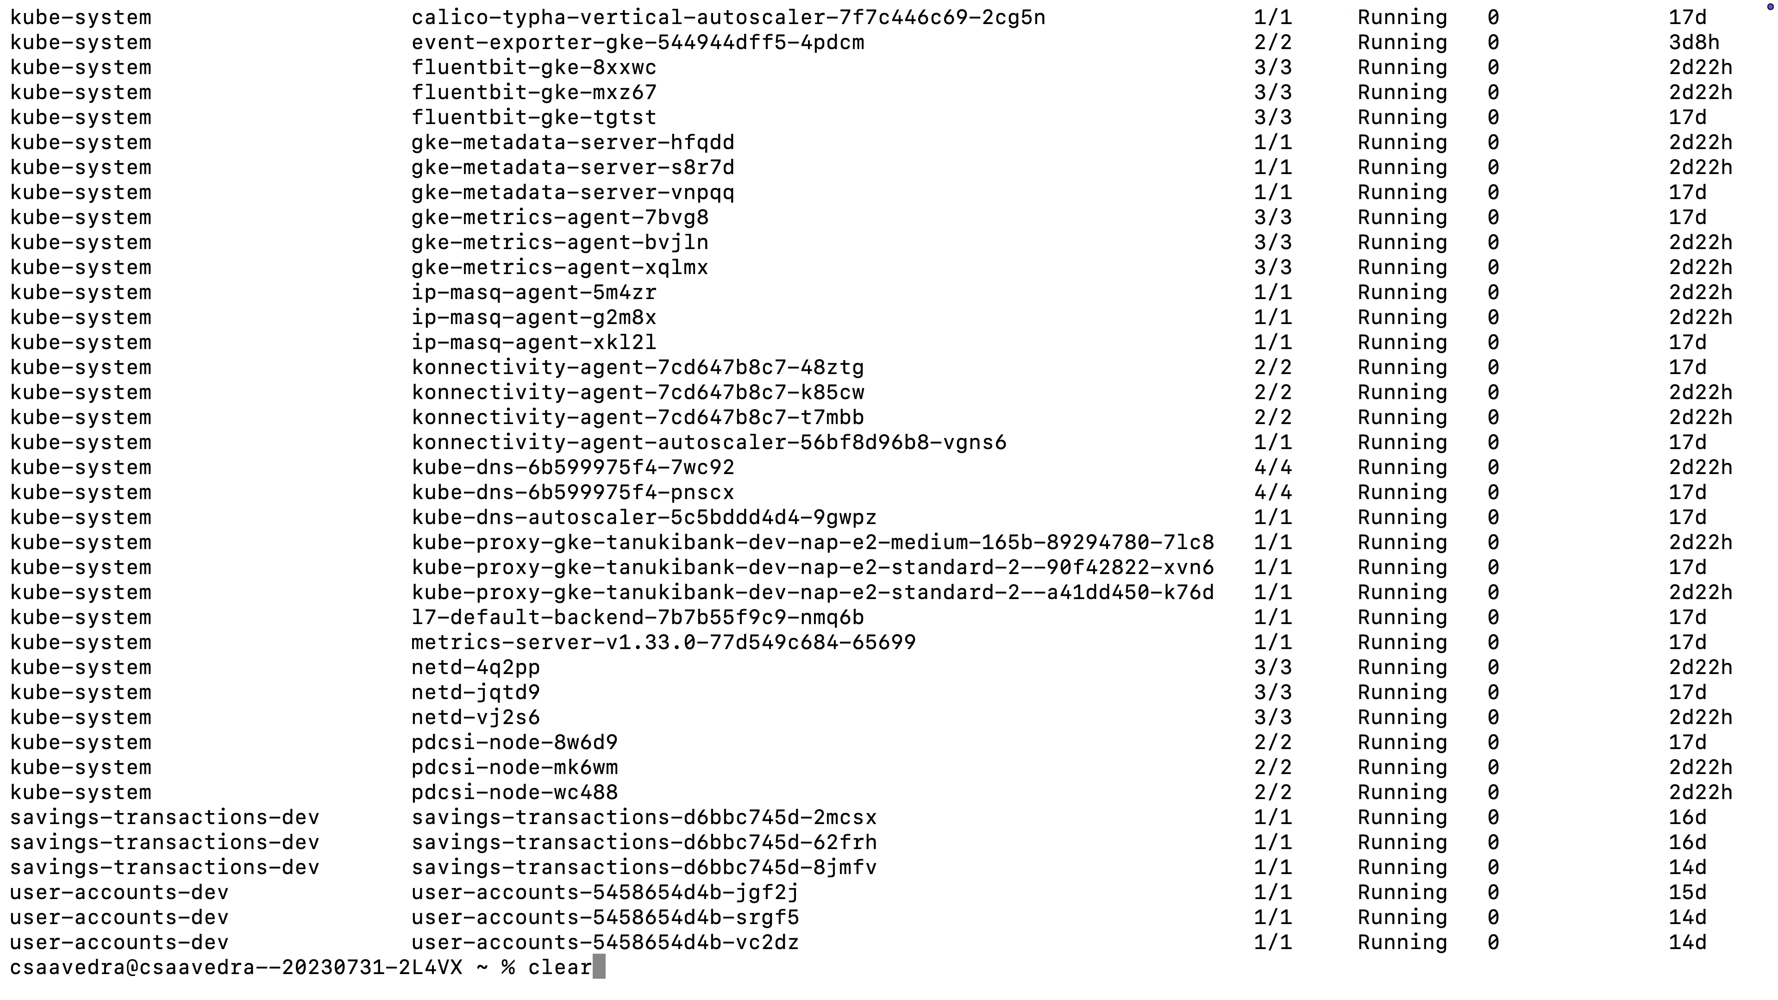
pyautogui.press('Return')
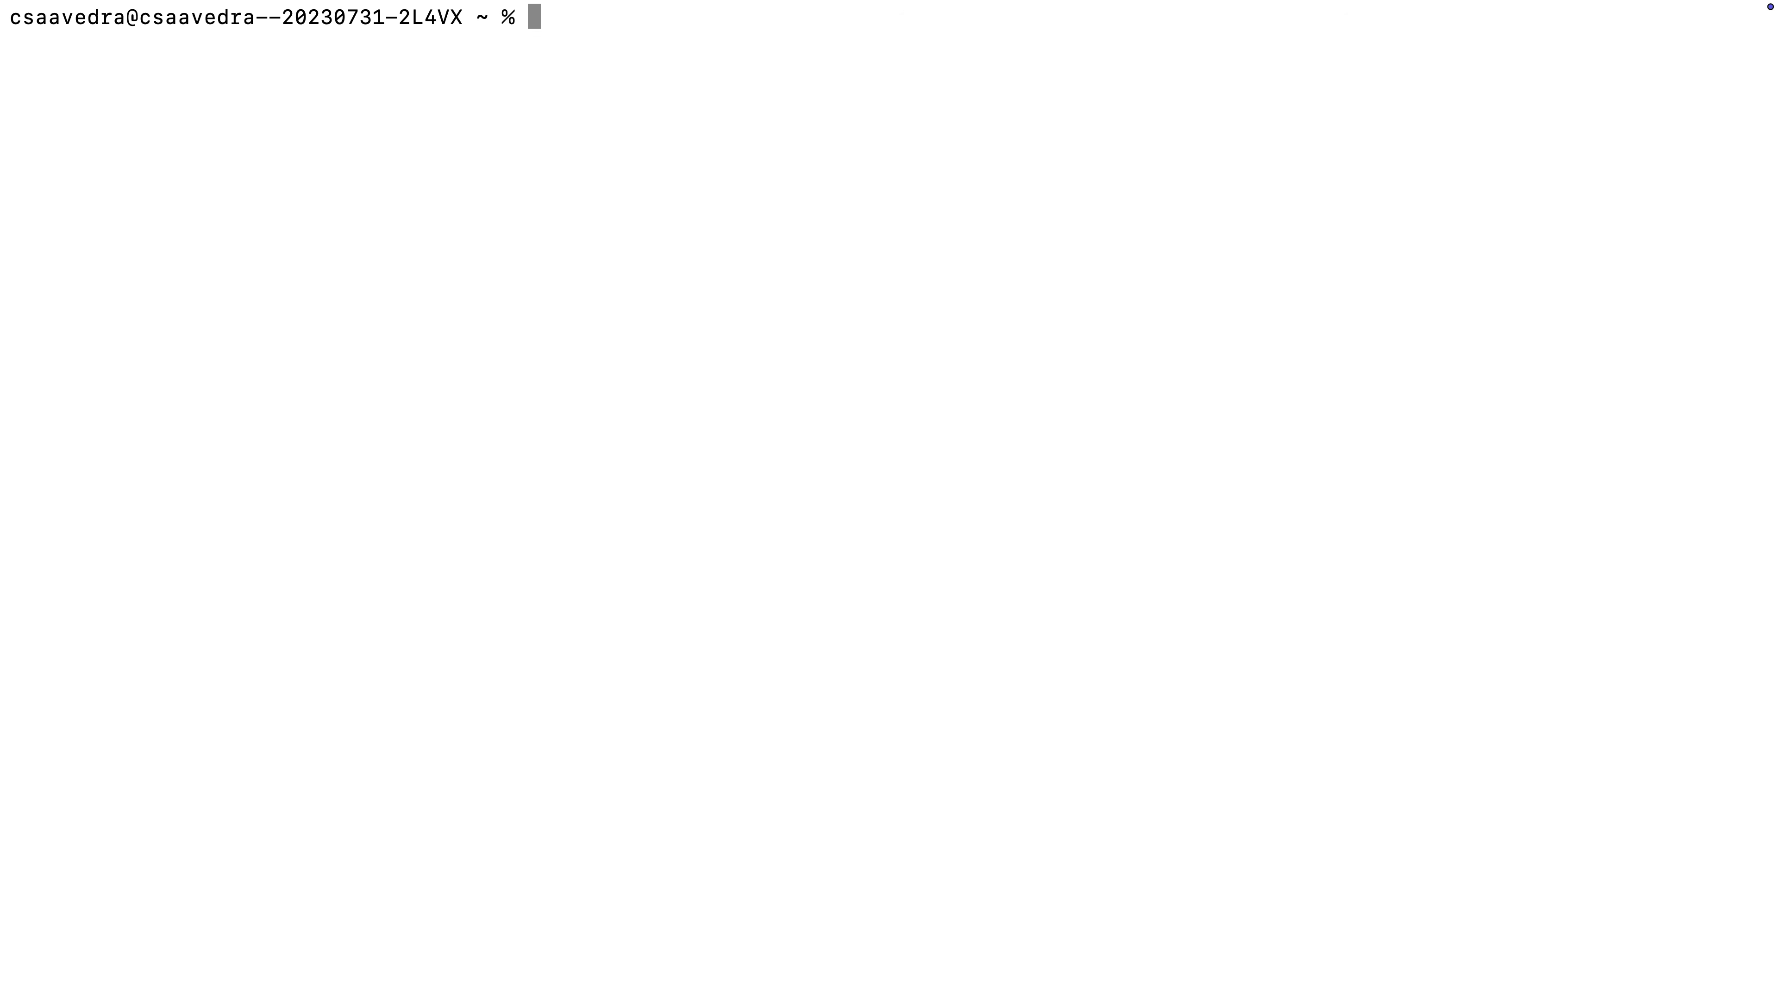
pyautogui.write('curl -X POST http://localhost:8000/api/v1/quick-transfer \\   -H "Content-Type: application/json" \\   -d \'{     "user_id": "user123",     "from_acct": "7890",     "from_amt": 100,     "to_acct": "6880"   }\'')
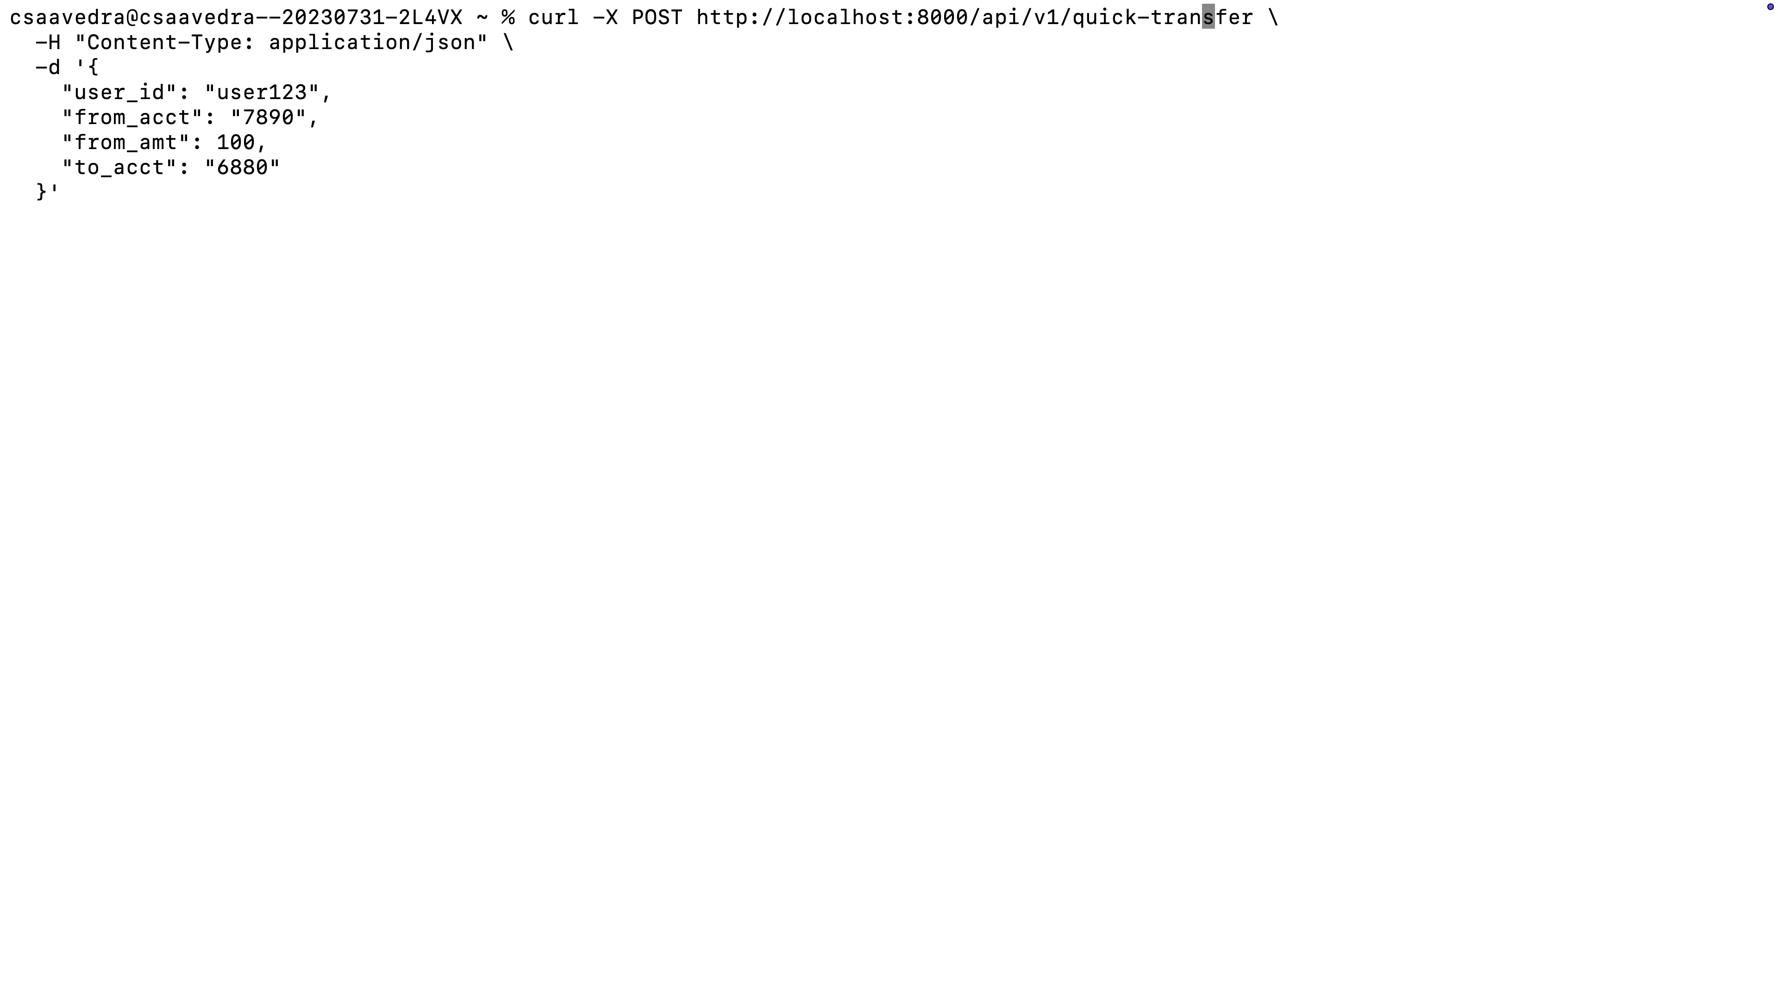
pyautogui.press('Left')
pyautogui.press('Left')
pyautogui.press('Left')
pyautogui.press('BackSpace')
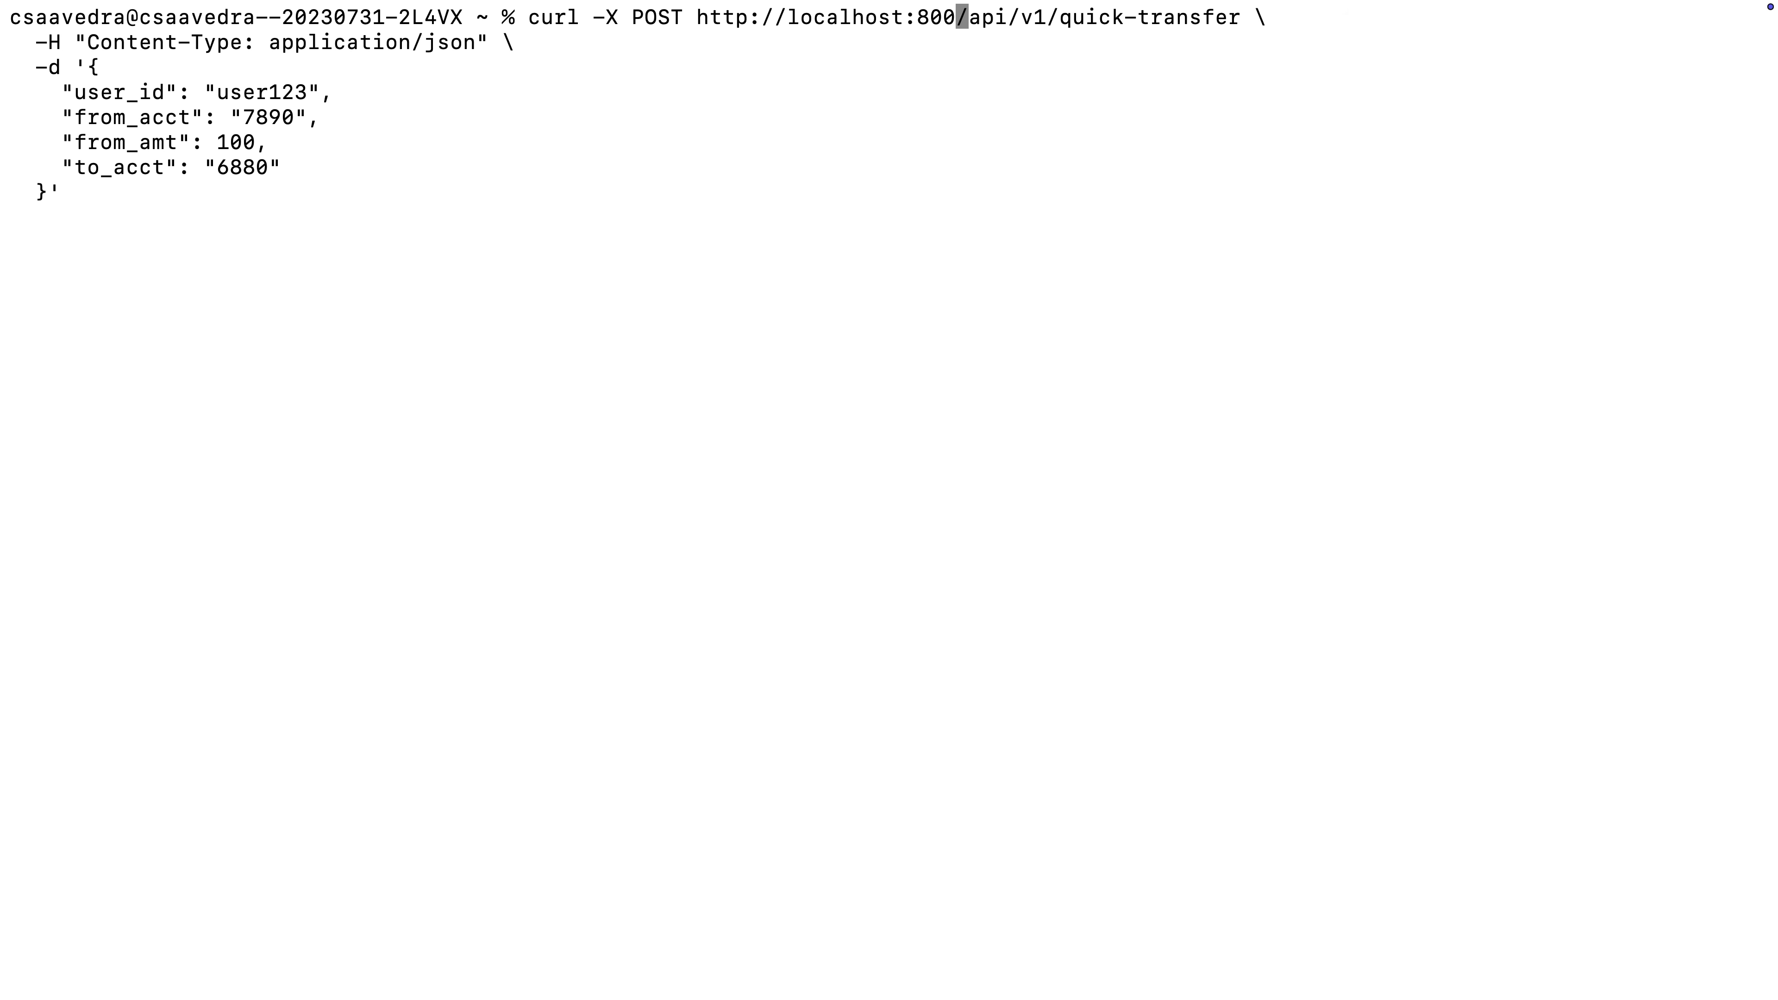
pyautogui.press('BackSpace')
pyautogui.press('BackSpace')
pyautogui.press('BackSpace')
pyautogui.press('BackSpace')
pyautogui.press('BackSpace')
pyautogui.press('BackSpace')
pyautogui.press('BackSpace')
pyautogui.press('BackSpace')
pyautogui.press('BackSpace')
pyautogui.press('BackSpace')
pyautogui.press('BackSpace')
pyautogui.press('BackSpace')
pyautogui.press('BackSpace')
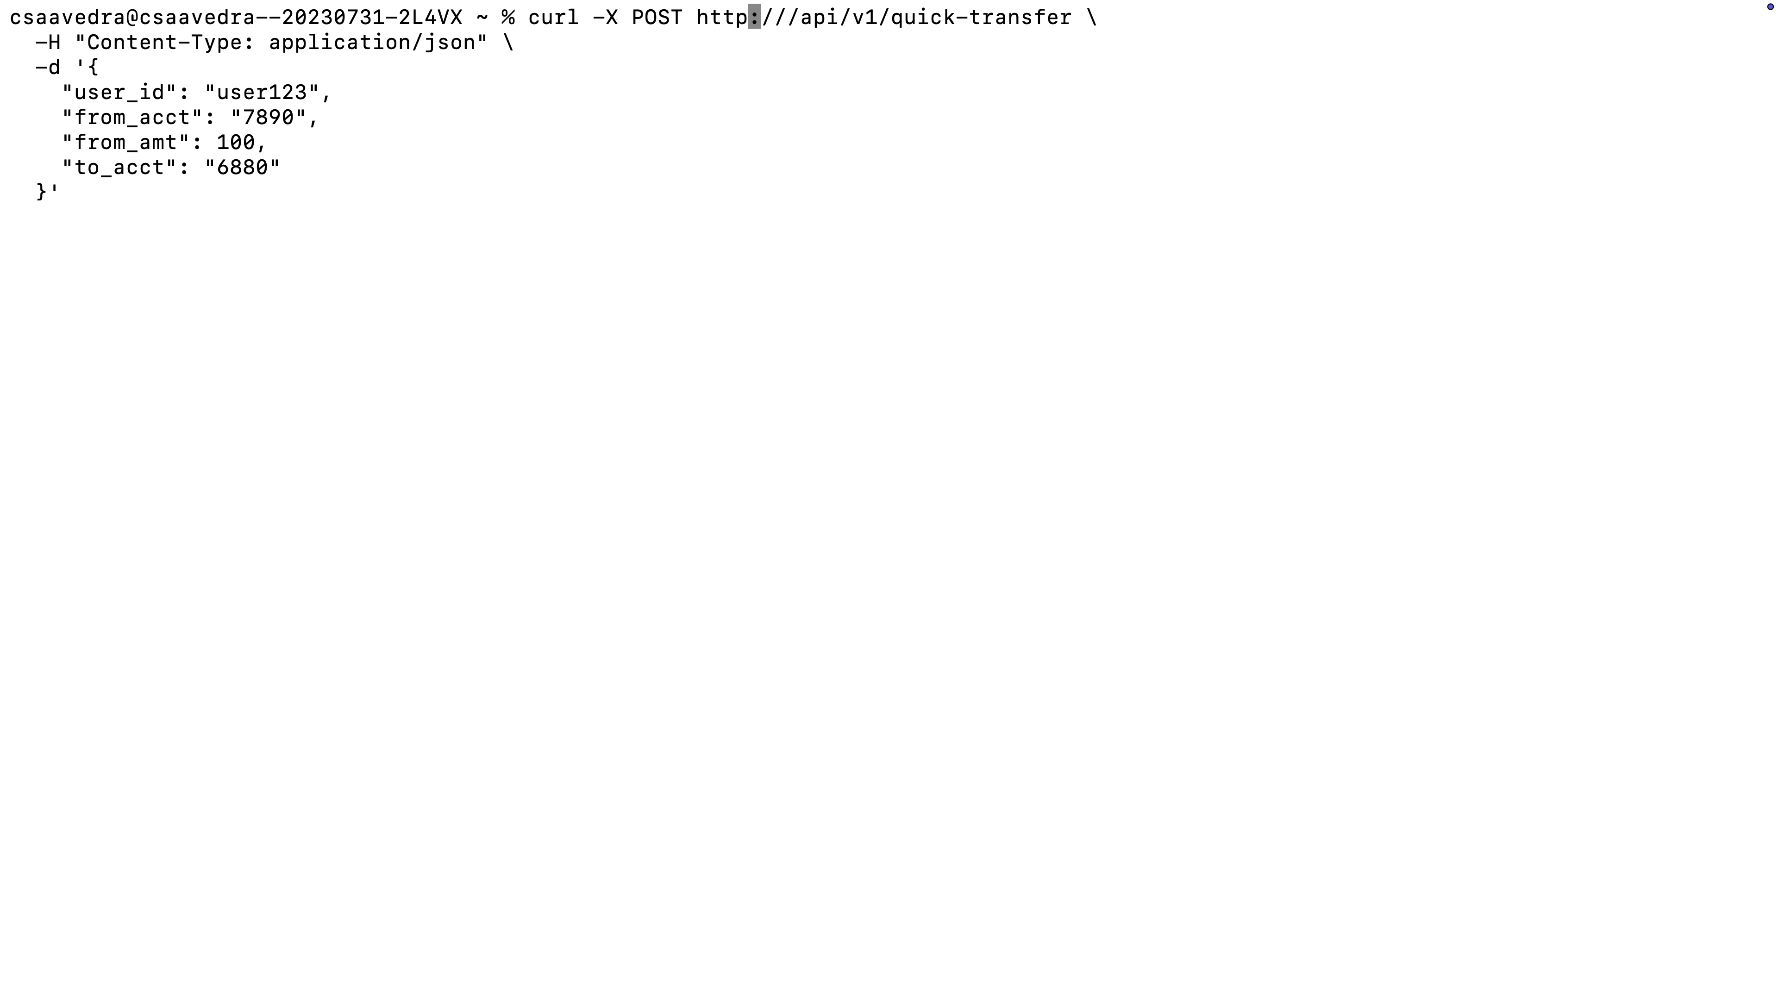
pyautogui.write('s://')
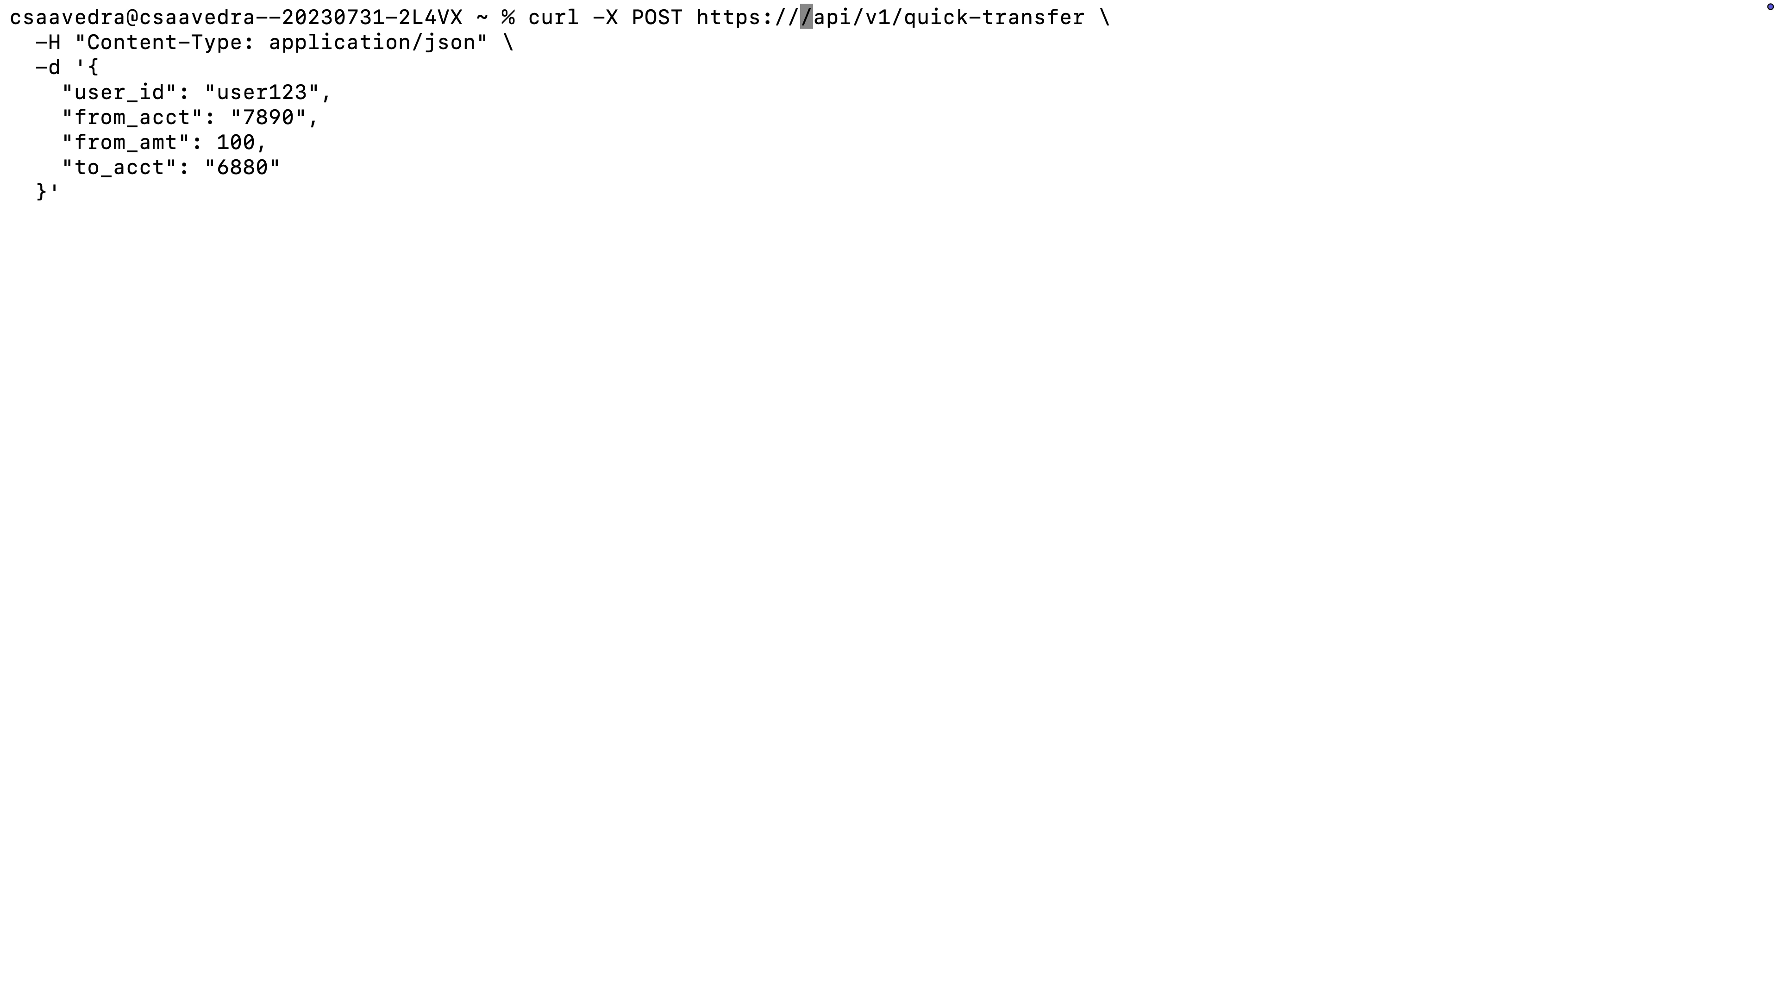
pyautogui.write('itransfers2.ocpg')
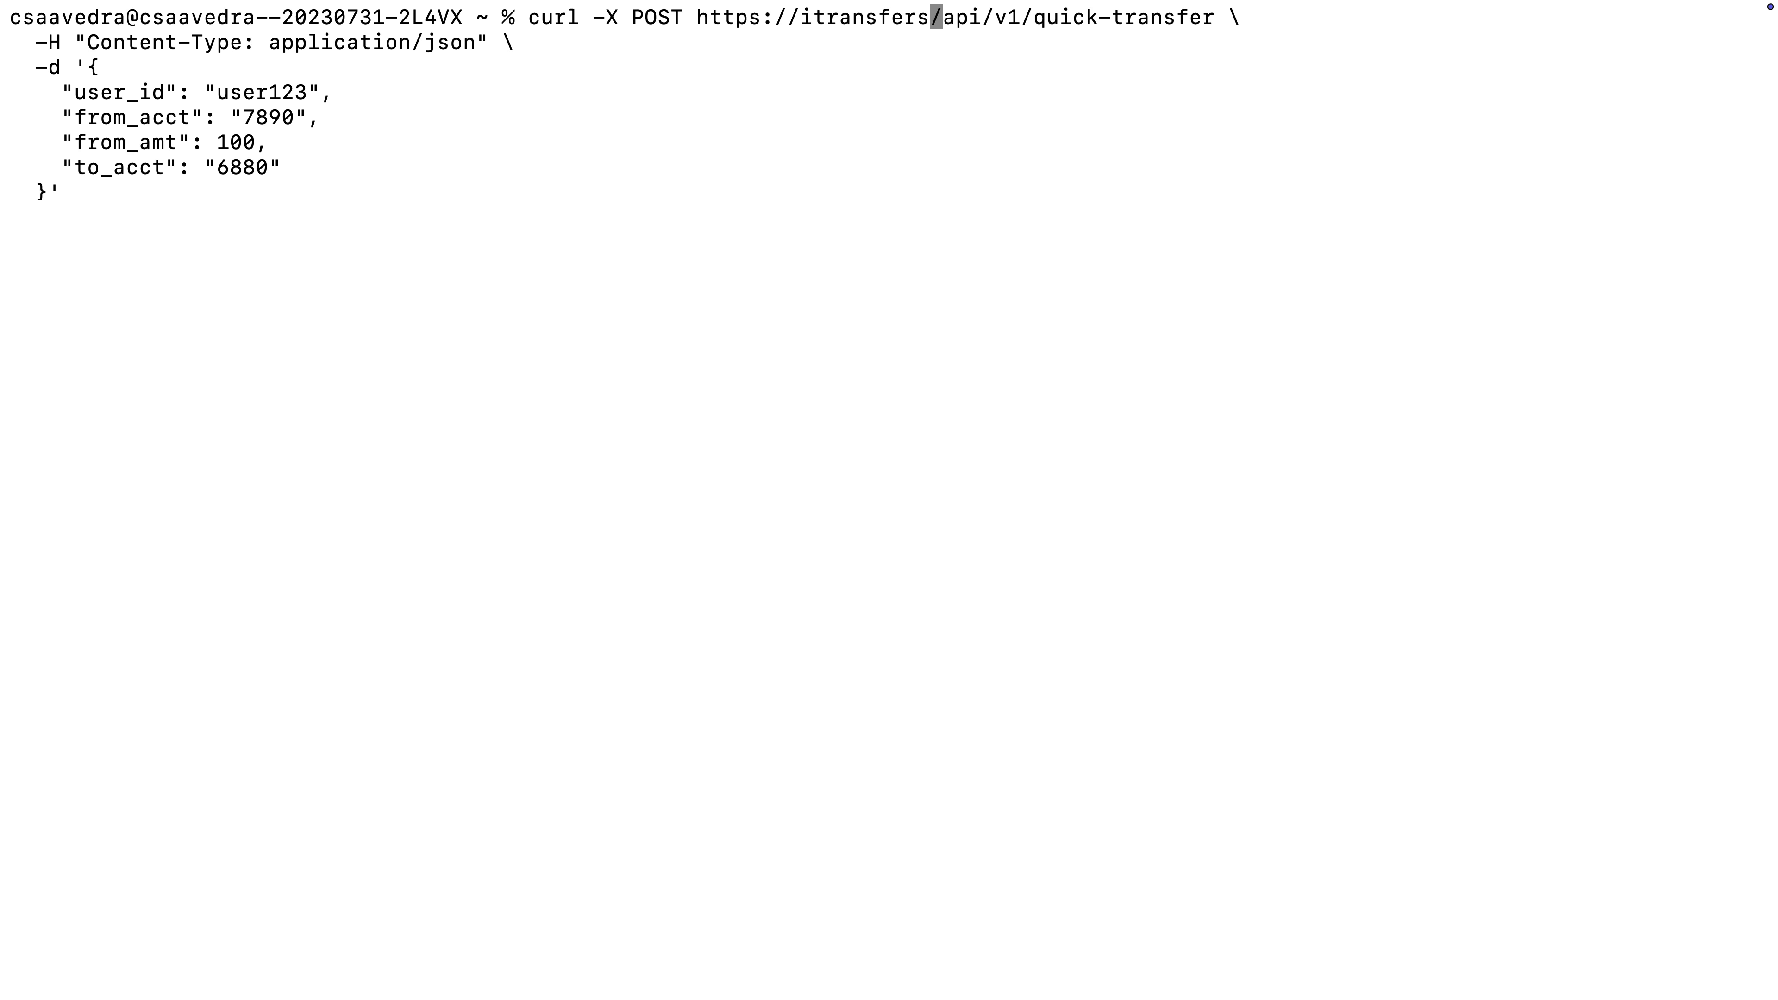
pyautogui.write('itlab.com')
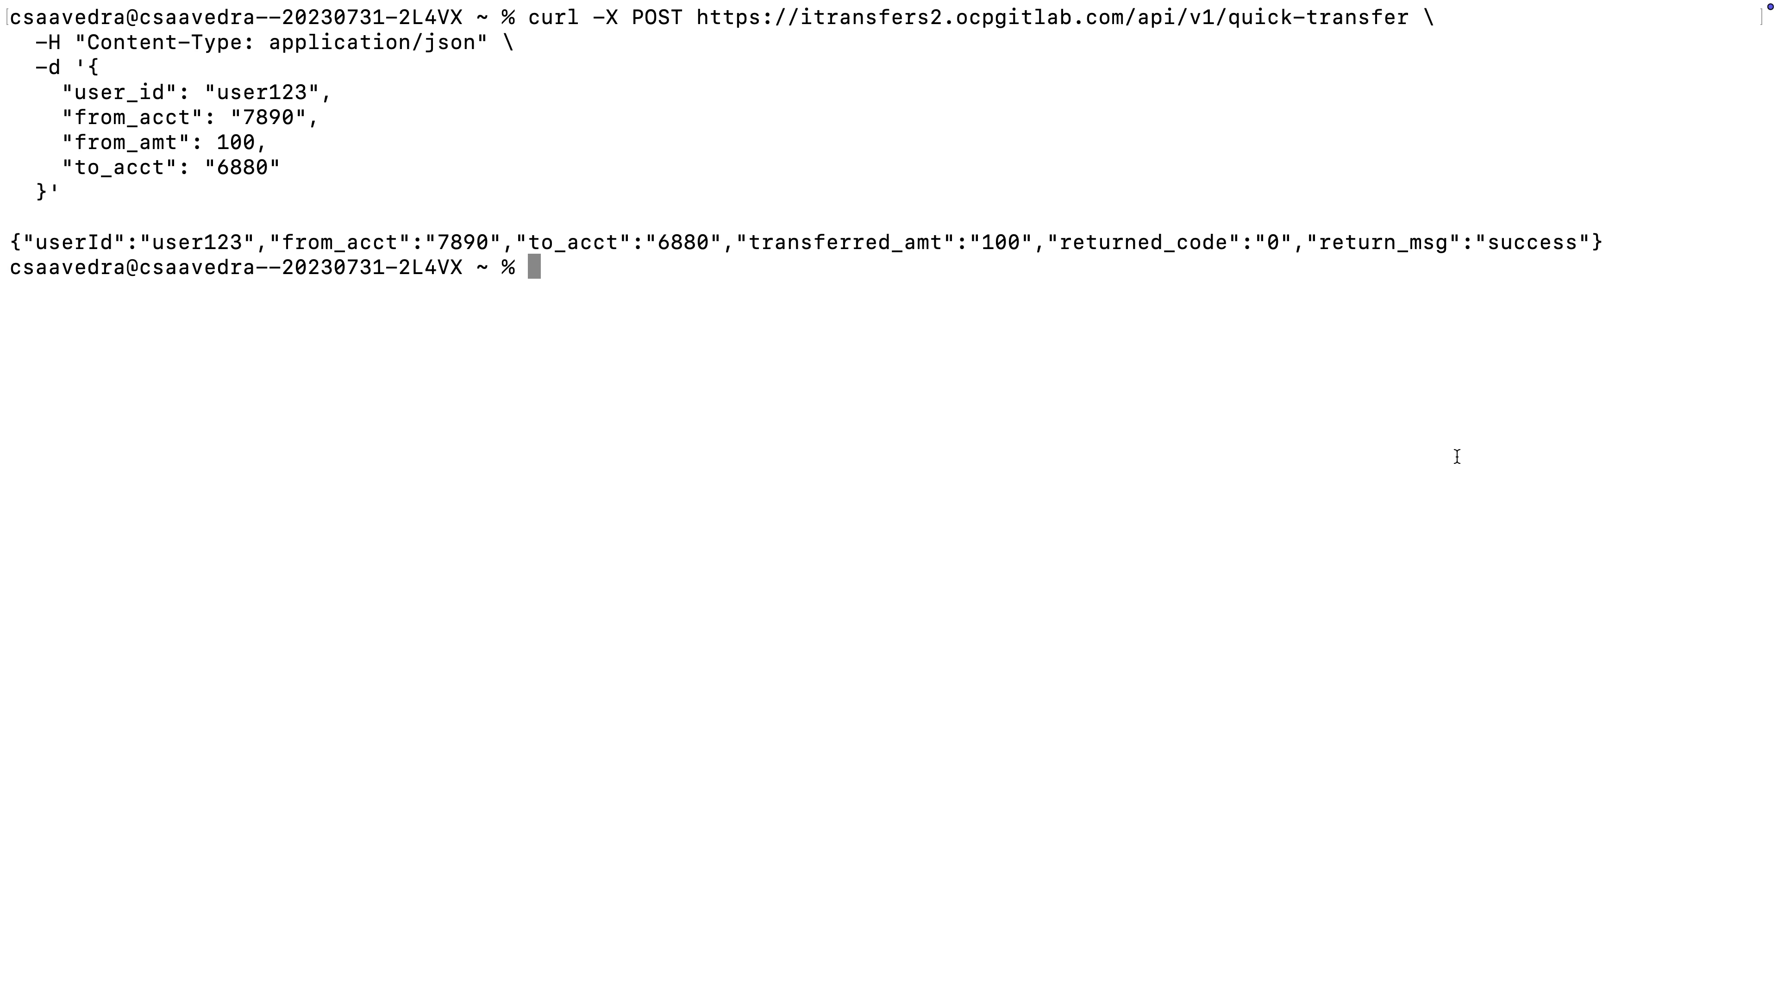
pyautogui.hotkey('ctrl', 'Left')
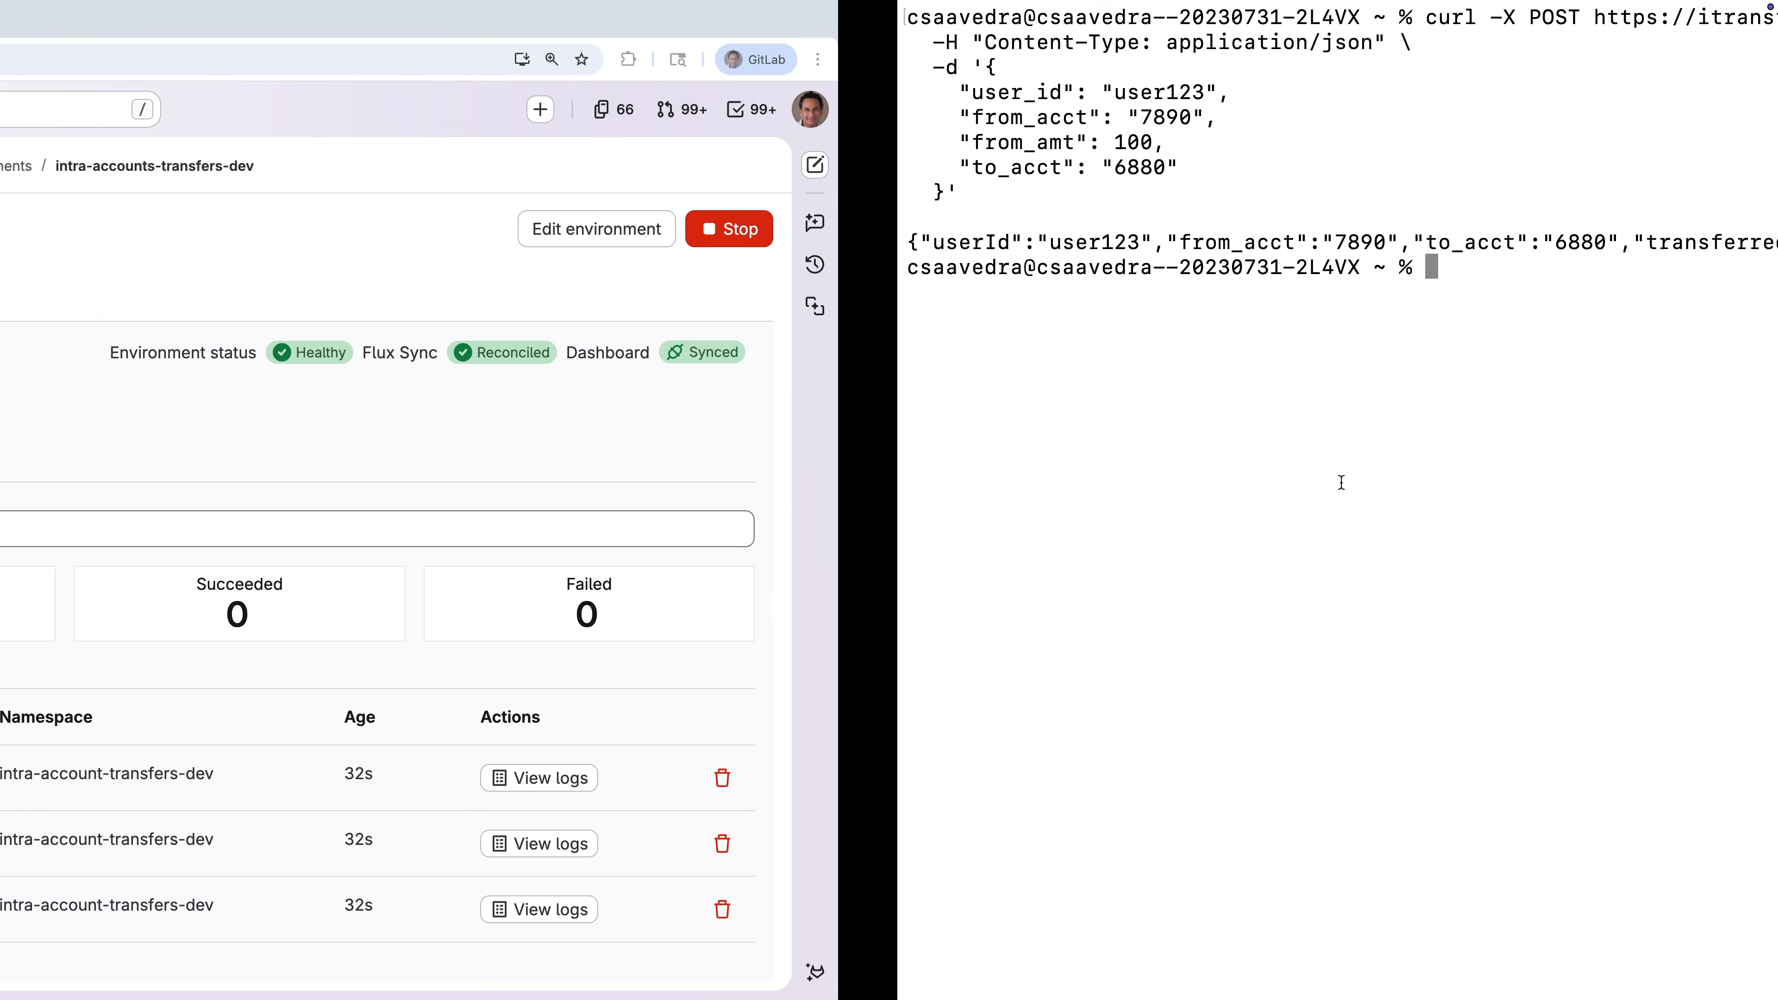